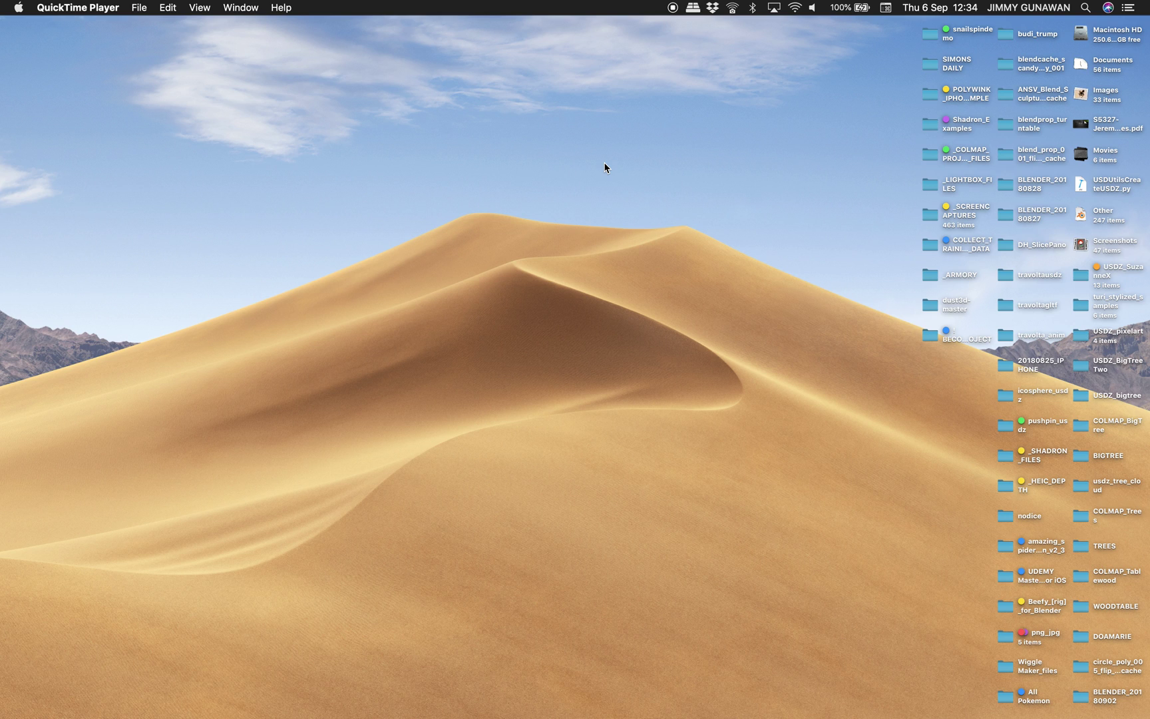
Open the USDZ_SuzanneX folder on the desktop and preview the 3D model suzanne_pbr_usdzX.usdz
left_click(705, 251)
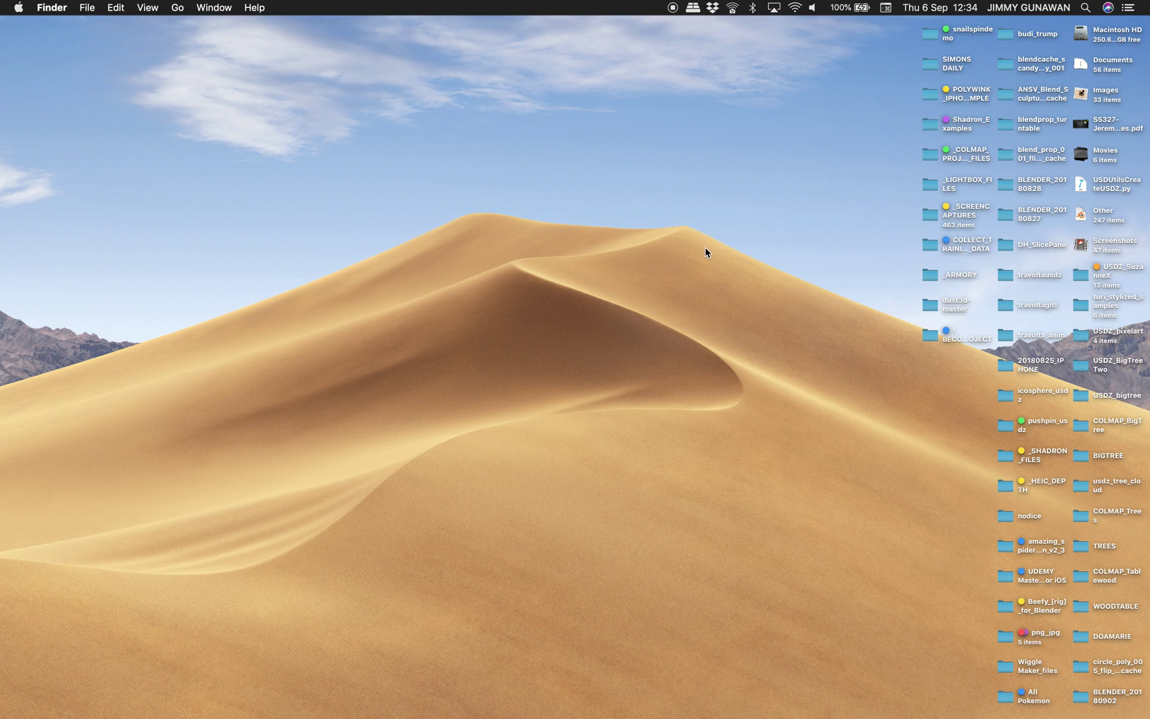
double_click(1080, 279)
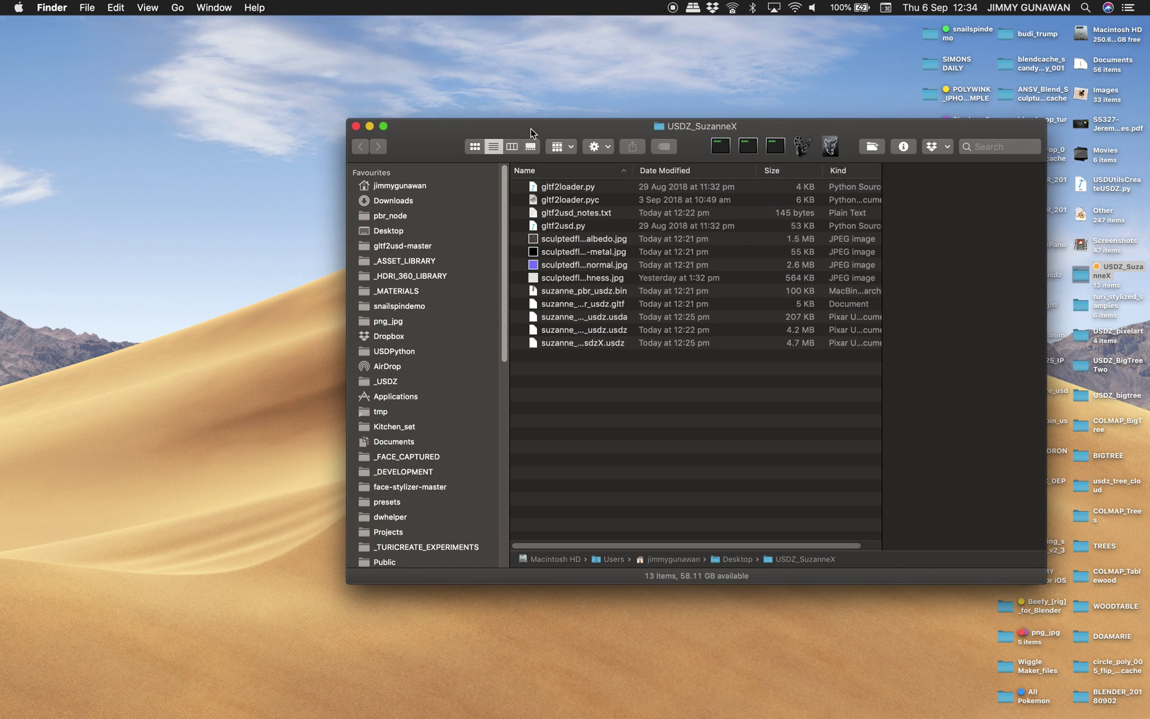
left_click_drag(530, 132, 396, 131)
left_click(473, 341)
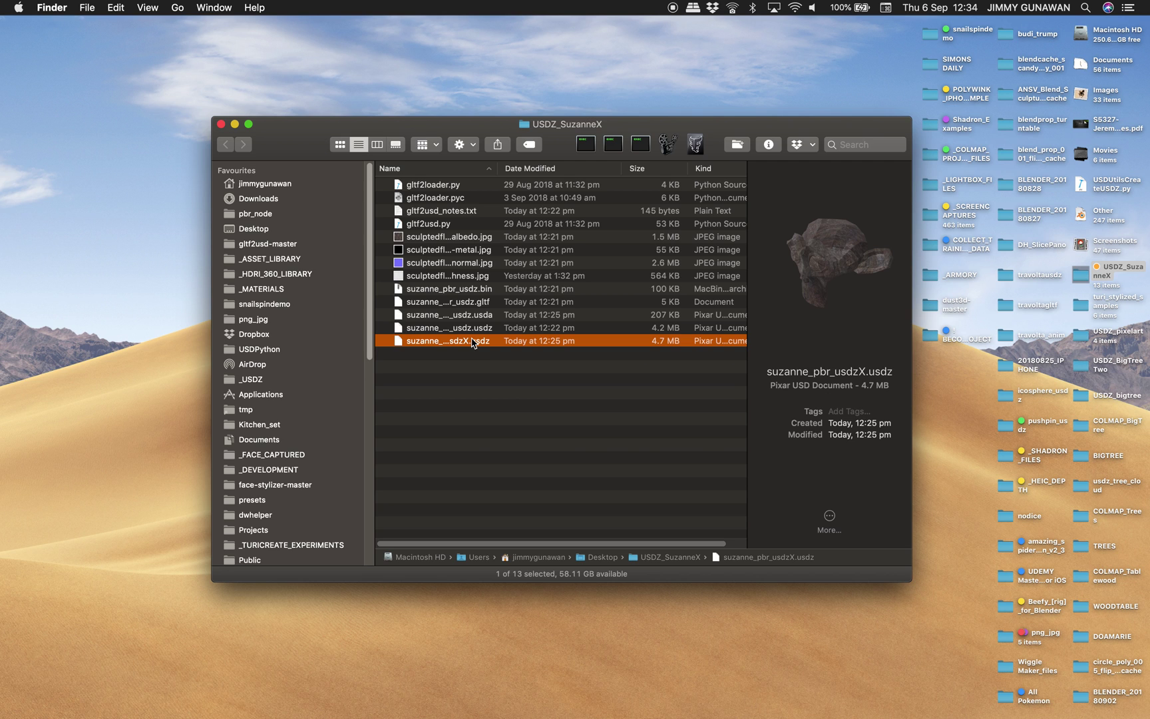
key("space")
left_click_drag(600, 353, 759, 386)
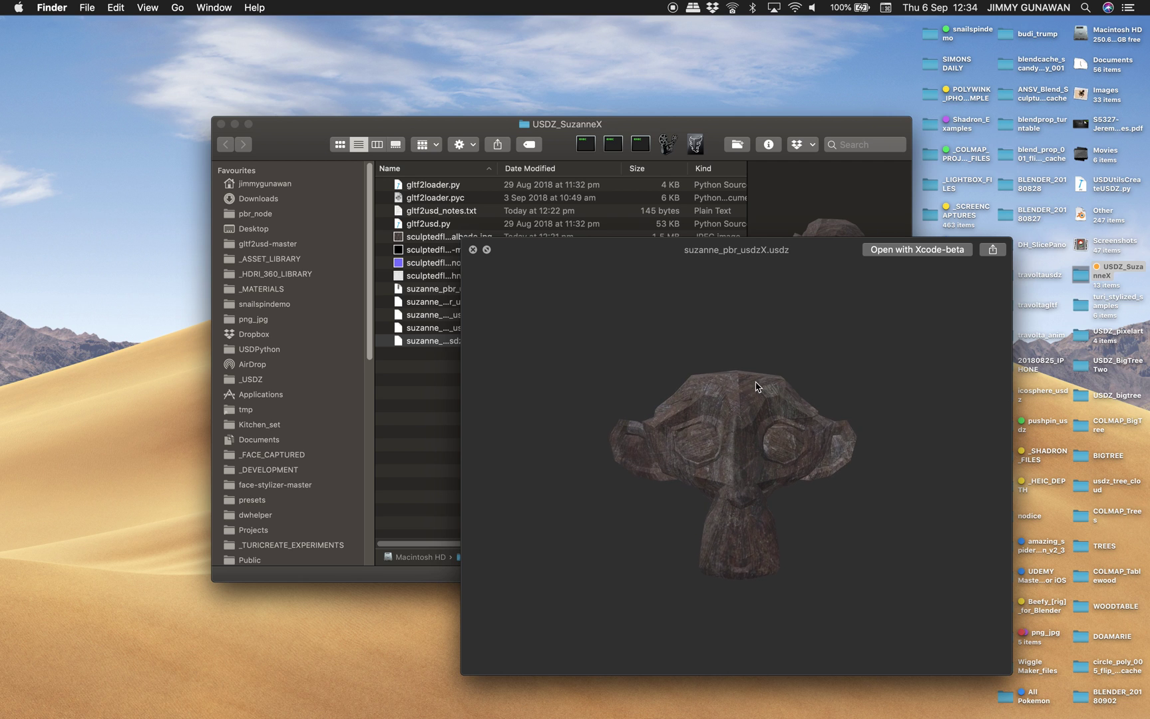
left_click(474, 251)
Preview the other model file, suzanne_pbr_usdz.usdz, in the same folder
key("Up")
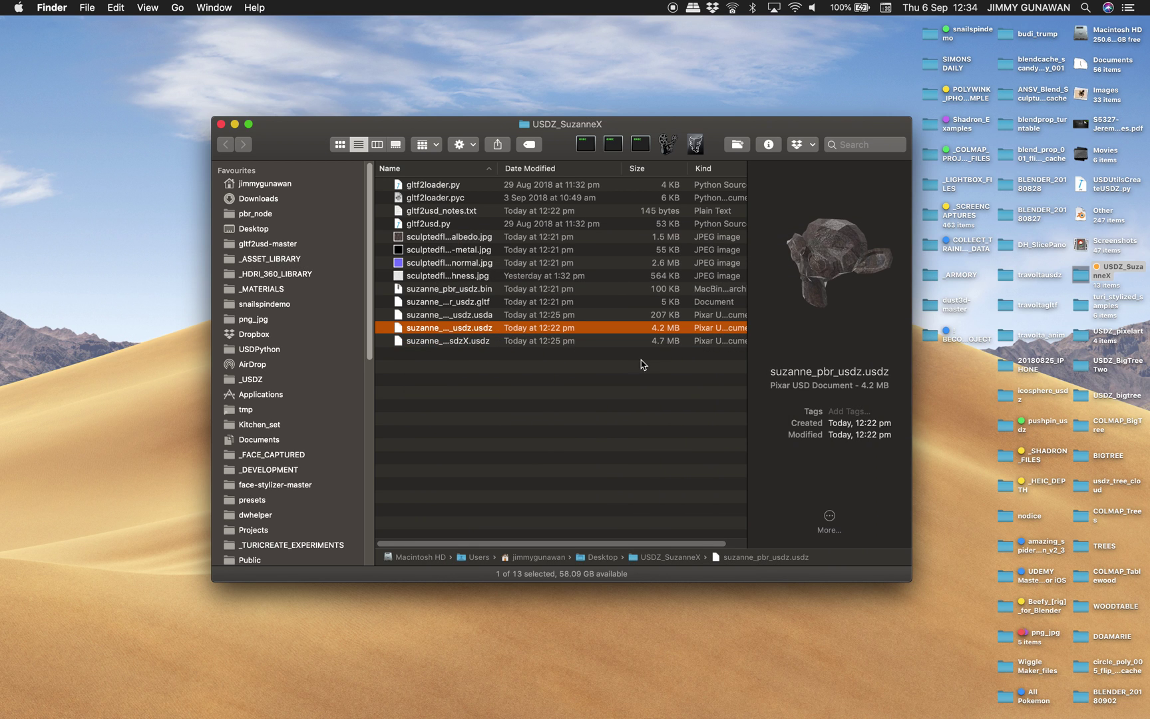
key("space")
mouse_move(719, 353)
left_mouse_down()
mouse_move(836, 353)
mouse_move(832, 416)
mouse_move(673, 393)
mouse_move(726, 359)
left_mouse_up()
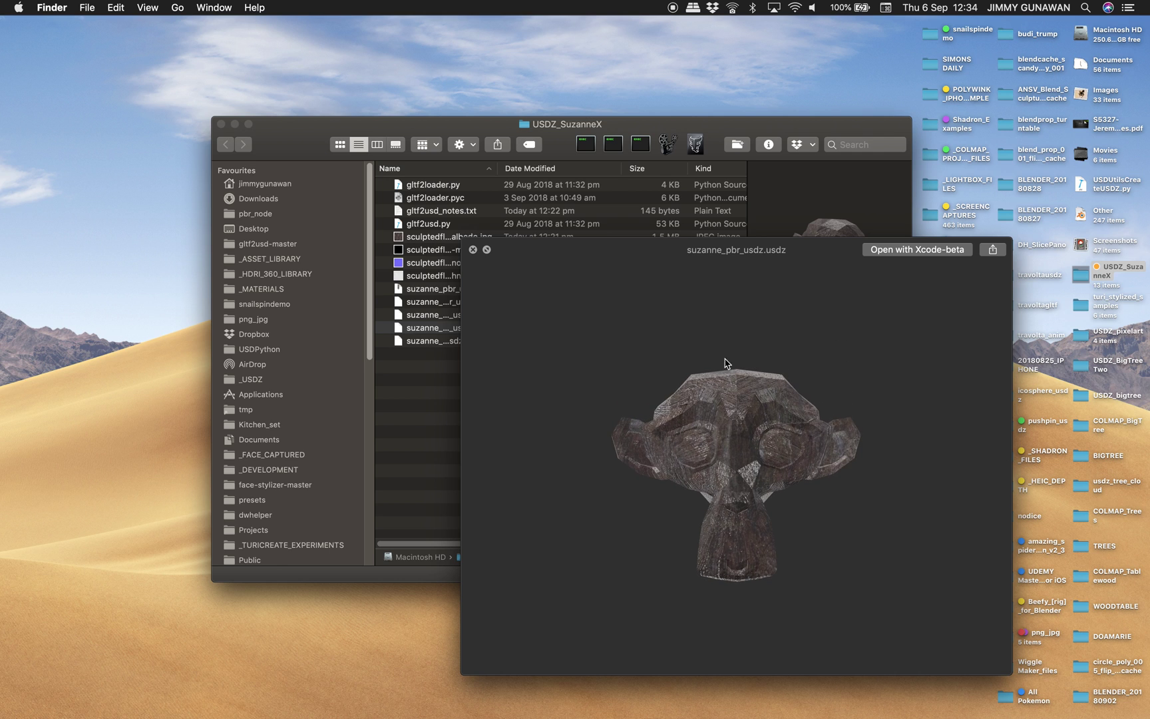
left_click(473, 250)
Preview the four sculptedfloorboards textures: albedo, metal, normal and roughness
left_click(472, 265)
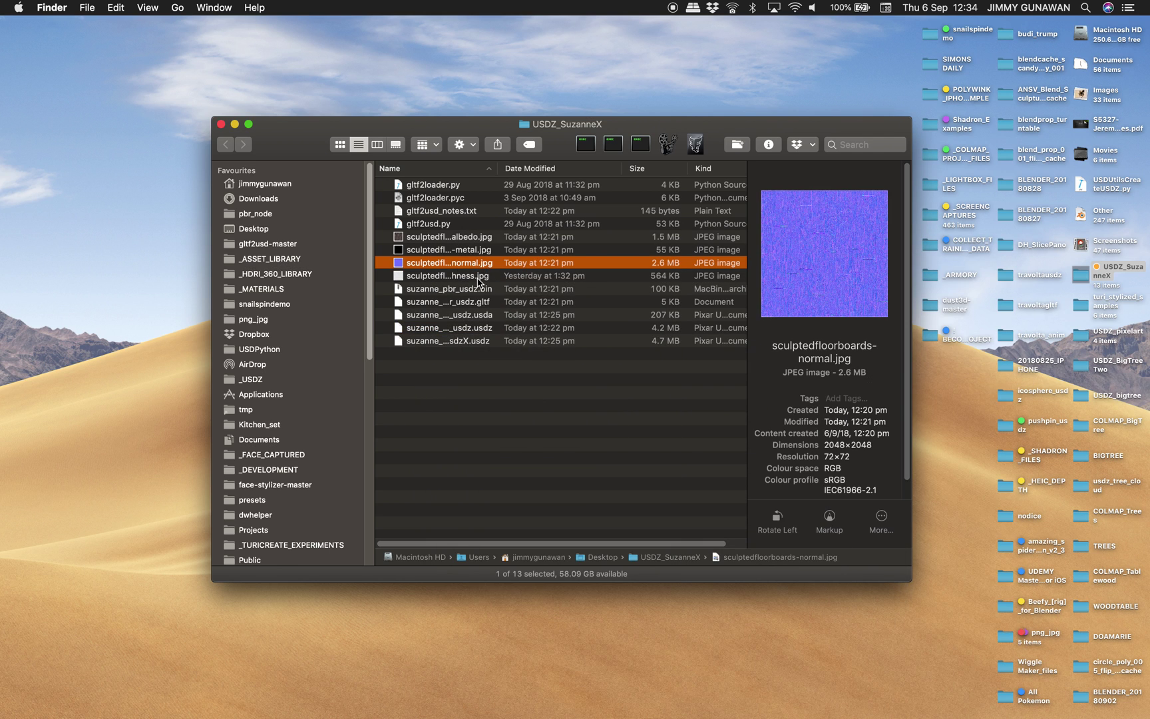
key("Down")
left_click(474, 239, "shift")
key("space")
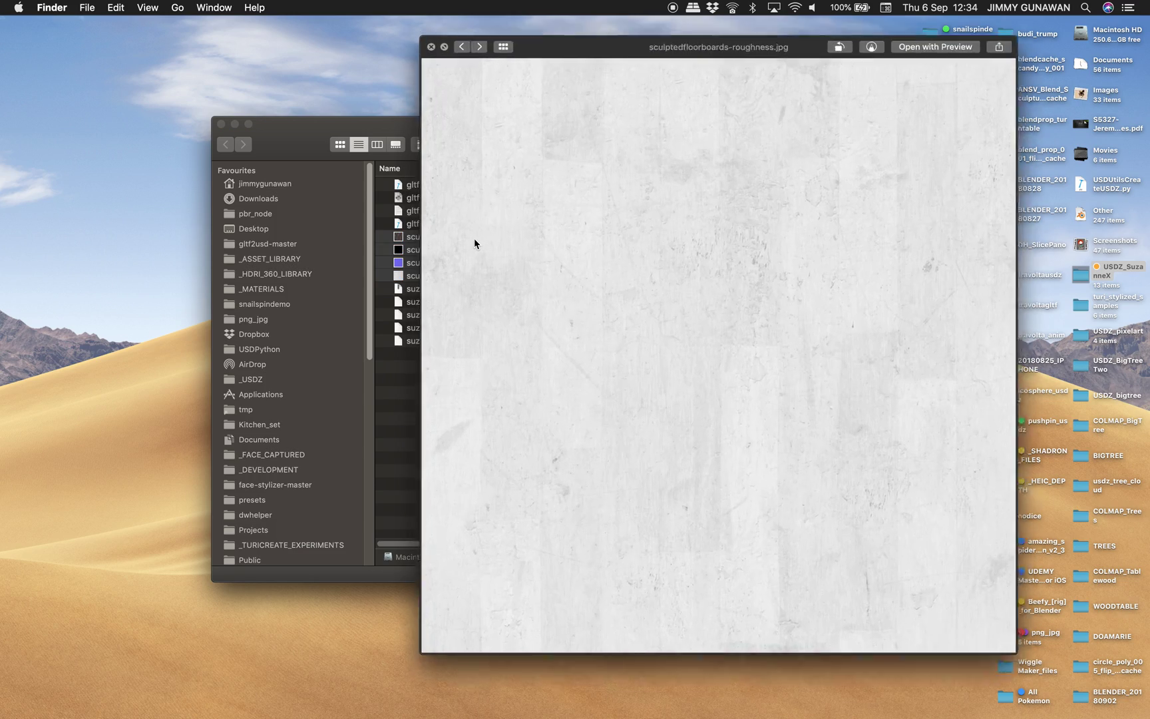
key("Right")
key("Right")
key("Right")
key("Right")
key("Right")
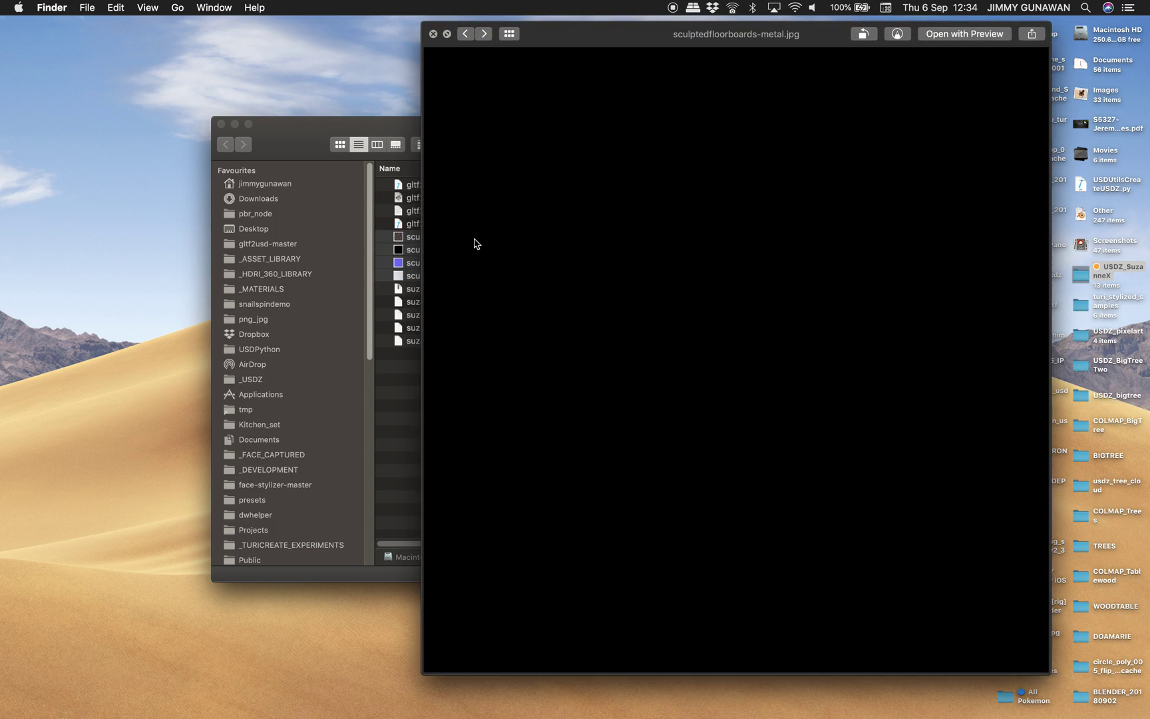
key("Right")
left_click(433, 33)
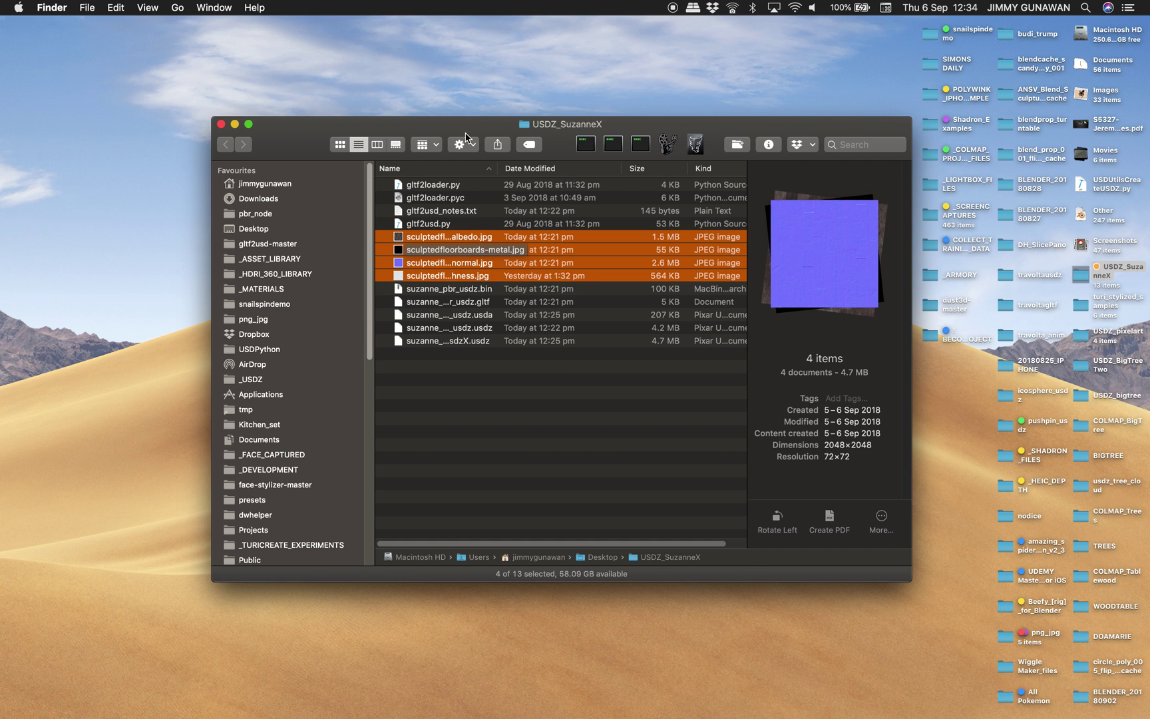
Enlarge the USDZ_SuzanneX window and open the POLYWINK_IPHONEX_ANIMATION_SAMPLE folder in a second window beside it
left_click_drag(466, 133, 365, 118)
left_click_drag(812, 570, 891, 626)
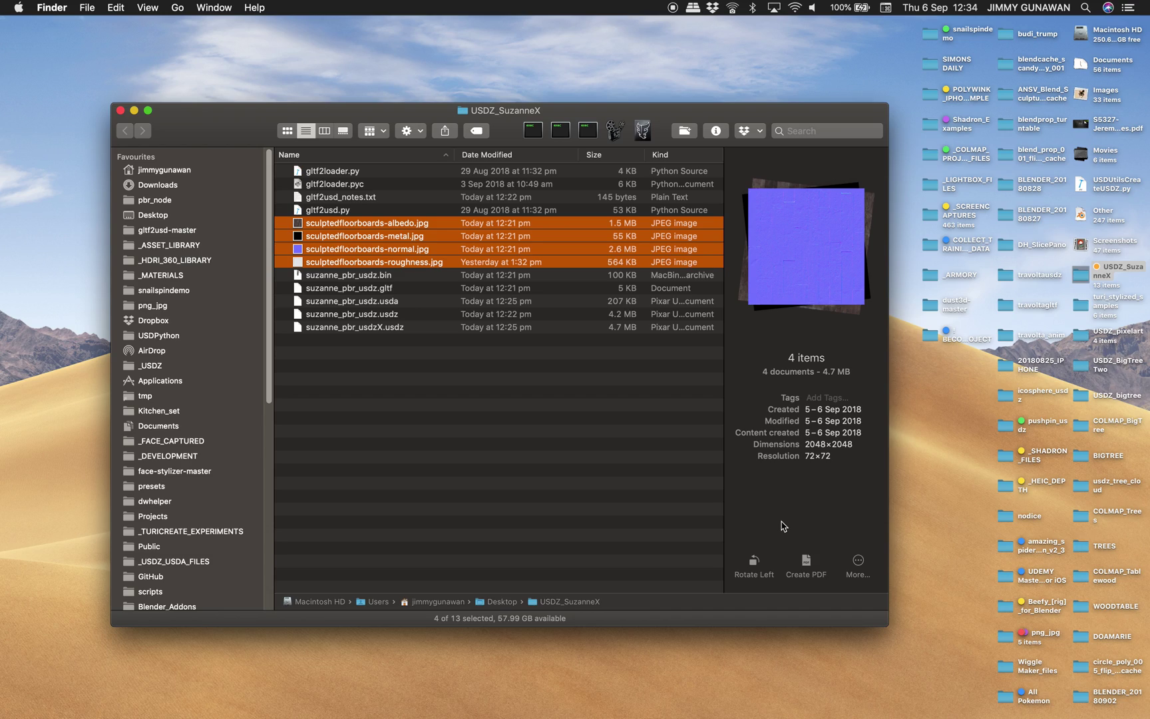
key("ctrl+Right")
key("ctrl+Left")
double_click(932, 99)
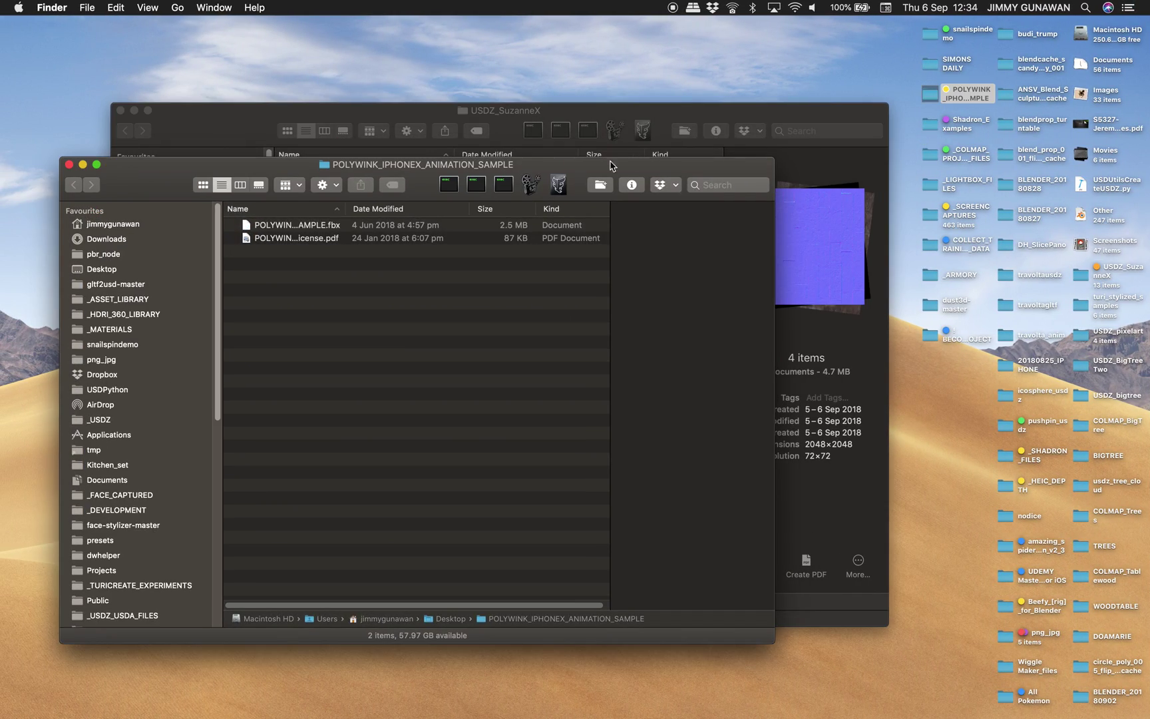
left_click_drag(532, 165, 881, 169)
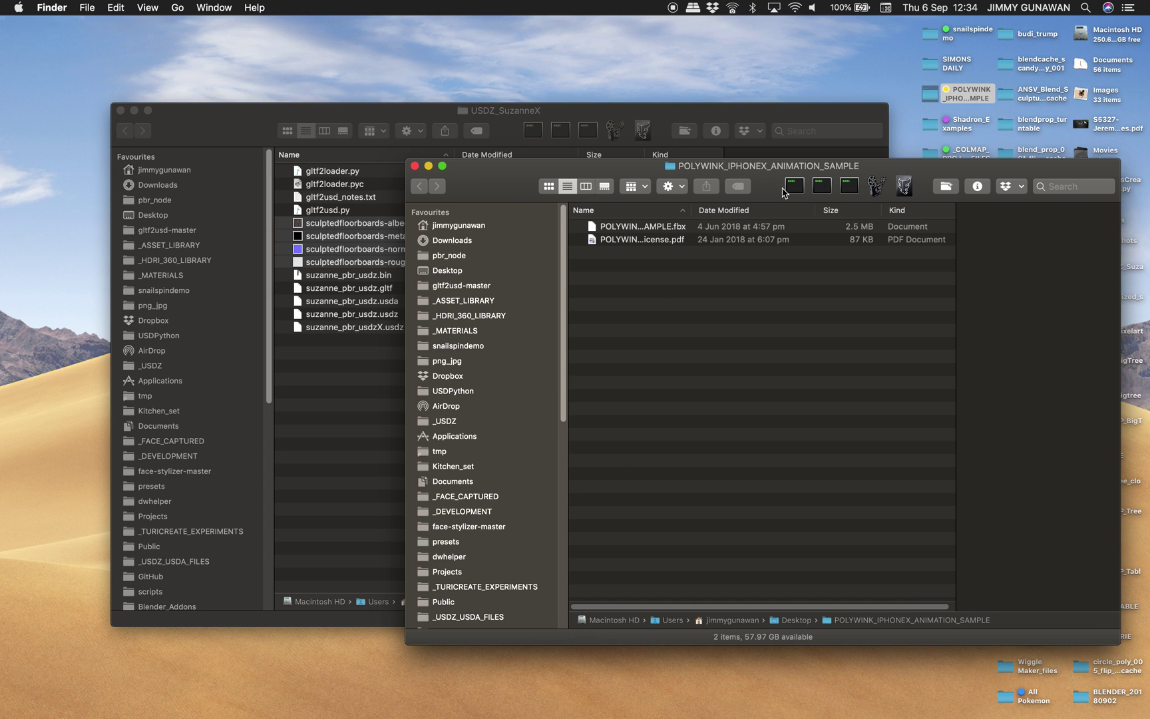
Switch to Blender, dismiss the splash screen and make the window fill the whole screen
left_click(828, 192)
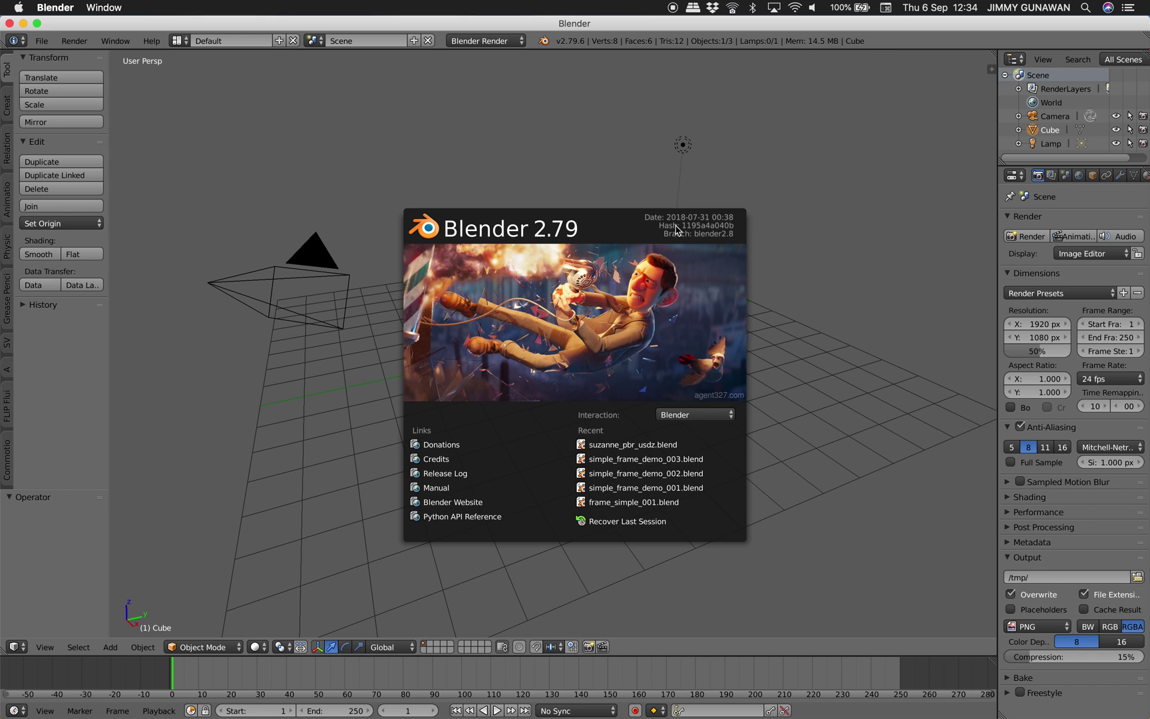
left_click(176, 112)
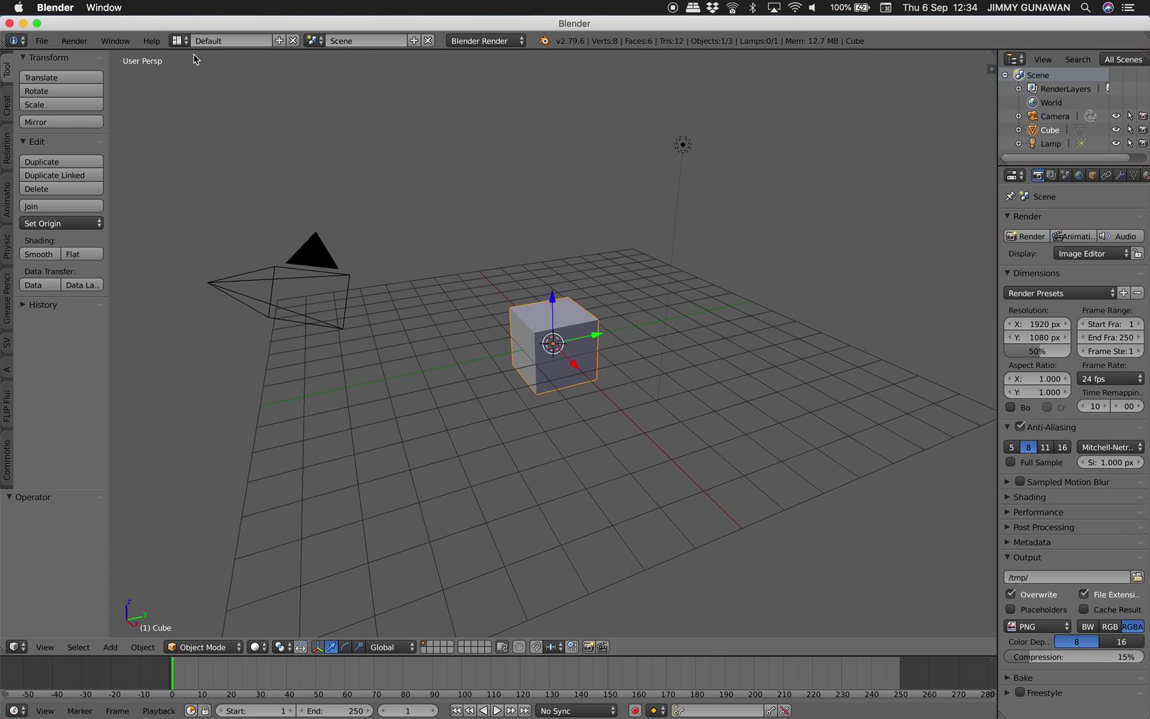
left_click(36, 23)
Delete all default scene objects: the camera, cube and lamp
key("a")
key("a")
key("x")
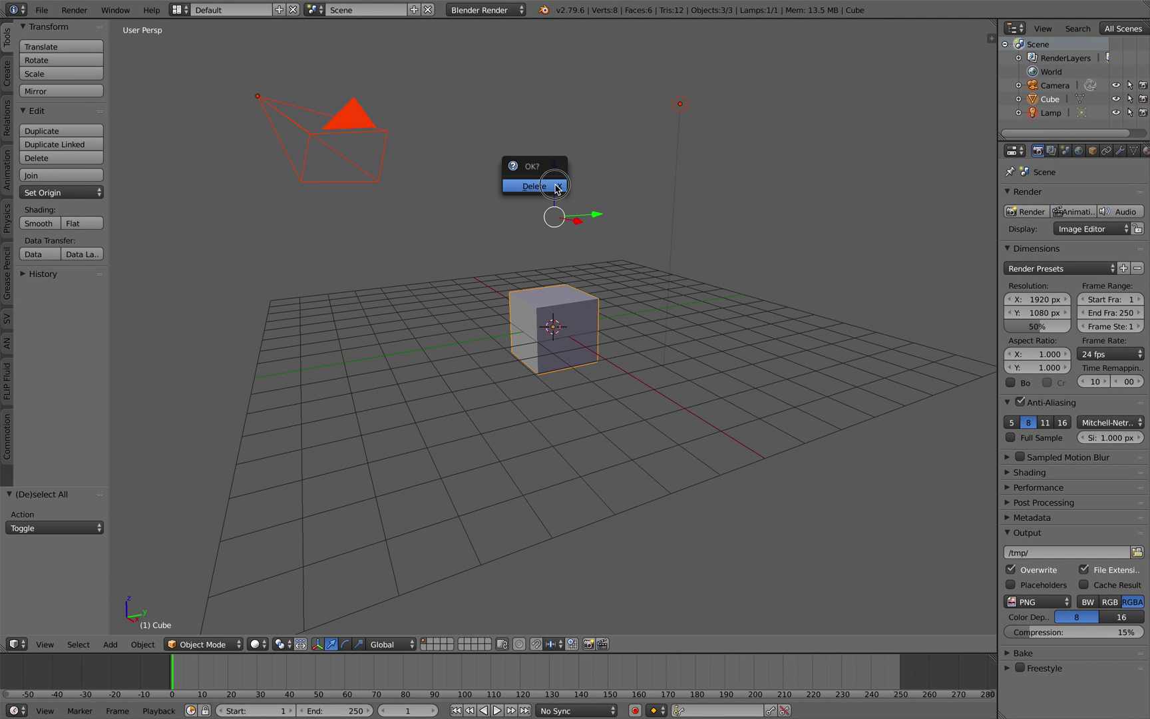
left_click(550, 195)
Add a Monkey mesh at the centre of the empty scene
key("shift+a")
mouse_move(550, 197)
left_click(620, 326)
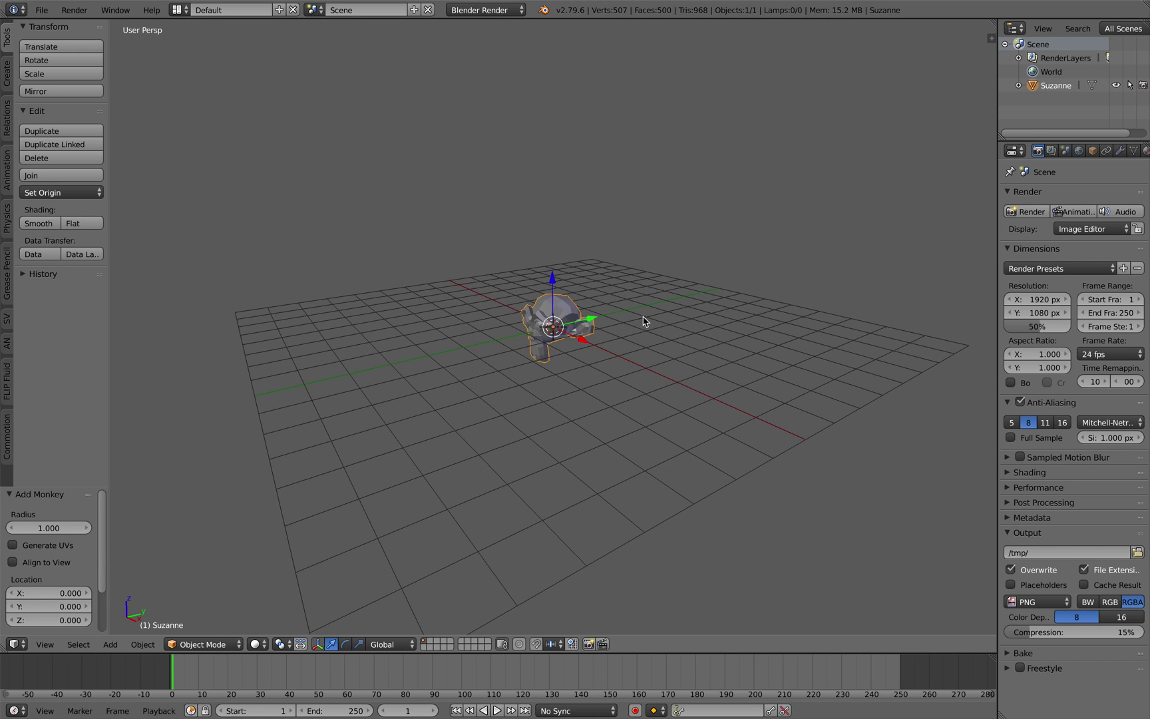
Raise the monkey mesh about 1.98 along Z and lower it again by about 0.51
middle_click_drag(647, 321, 677, 312)
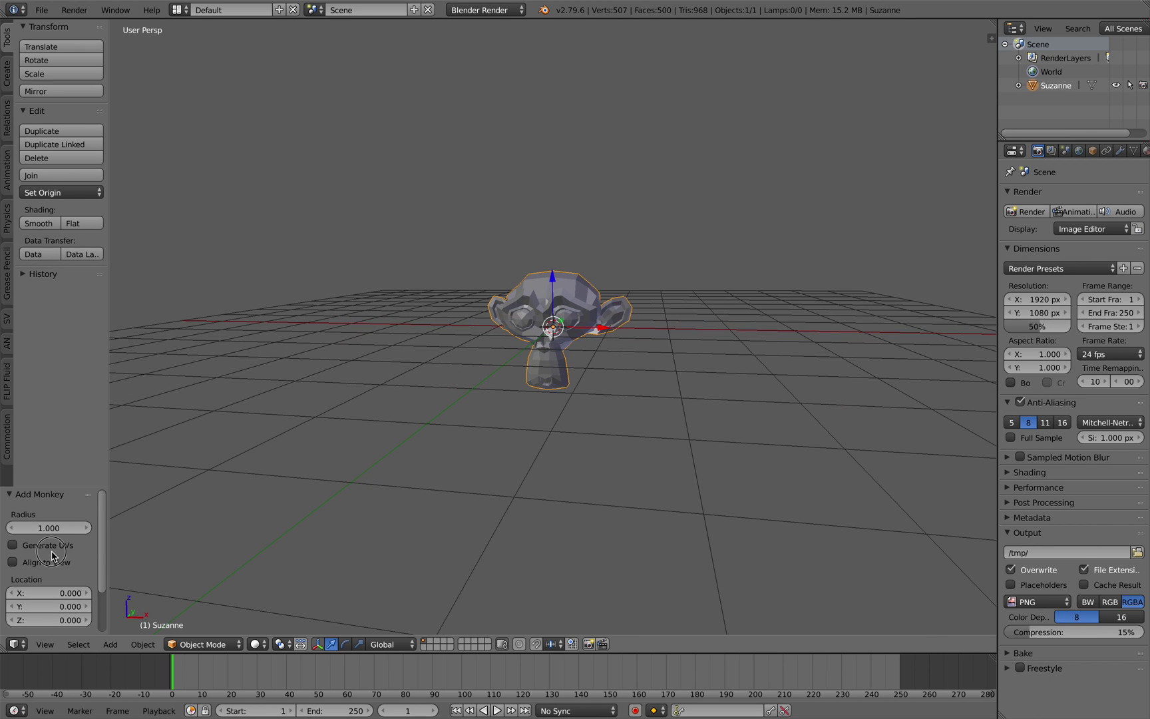
key("g")
key("z")
left_click(588, 342)
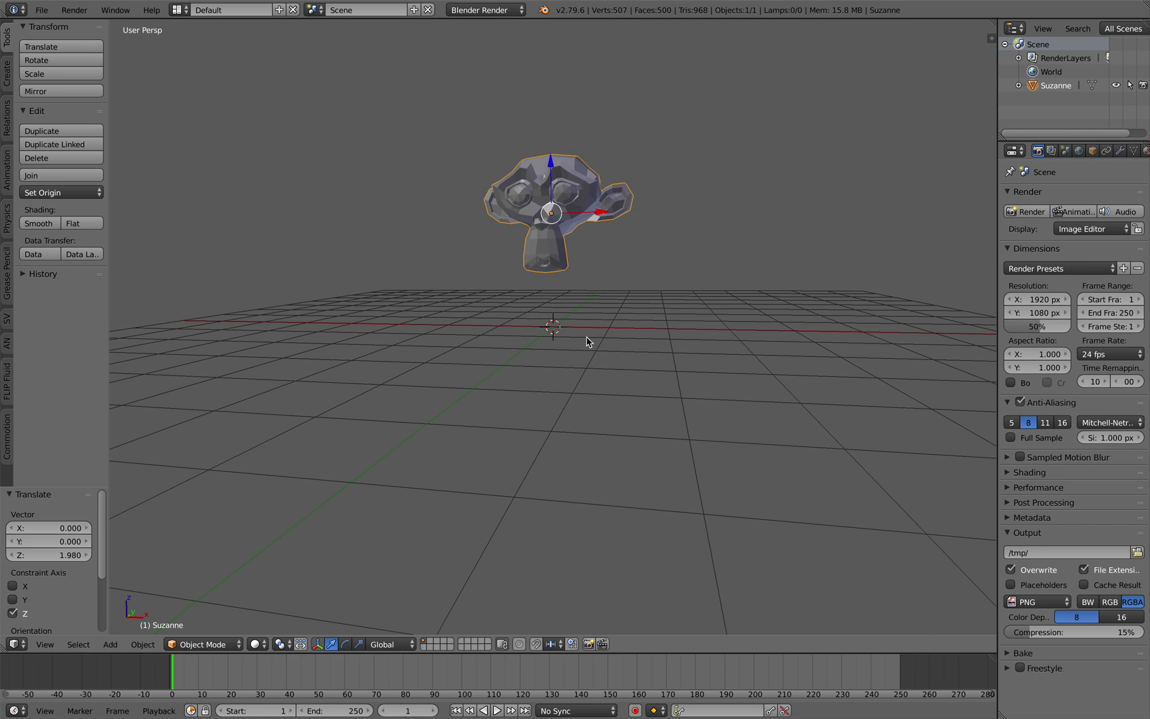
middle_click_drag(588, 342, 602, 420)
key("g")
left_click(603, 420)
Save the scene to the Desktop as suzanne_pbr_demo_001.blend
key("ctrl+s")
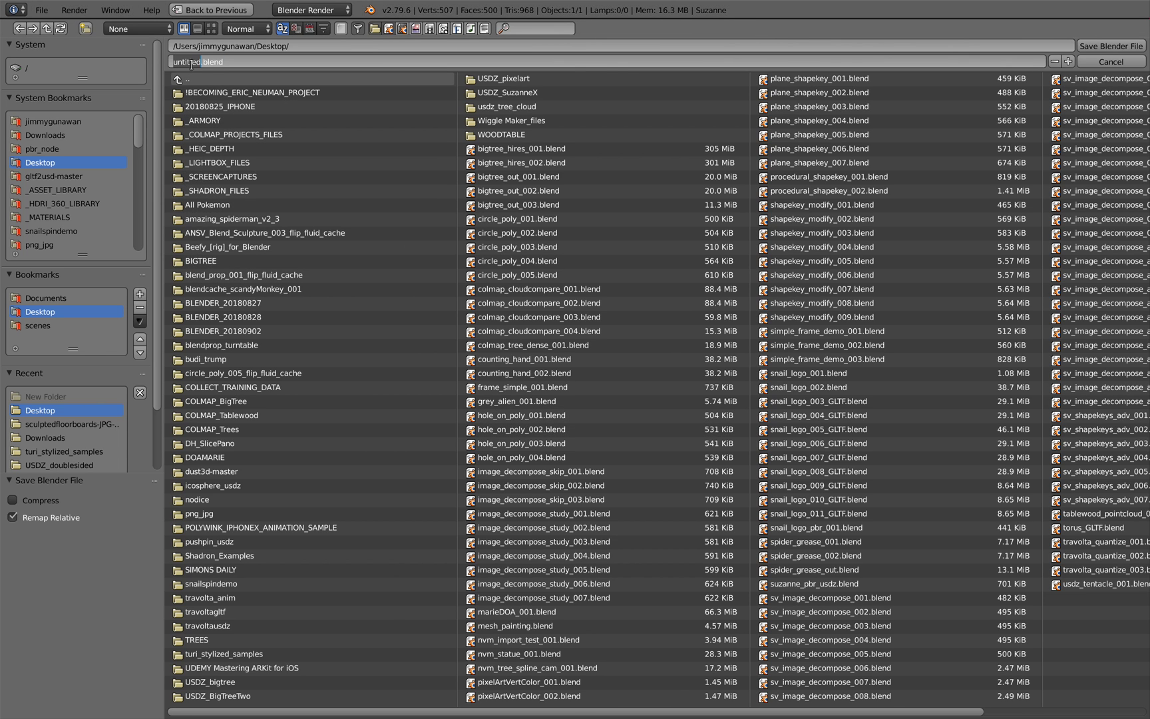
type("suzan")
type("ne_pbr_demo_001")
key("Return")
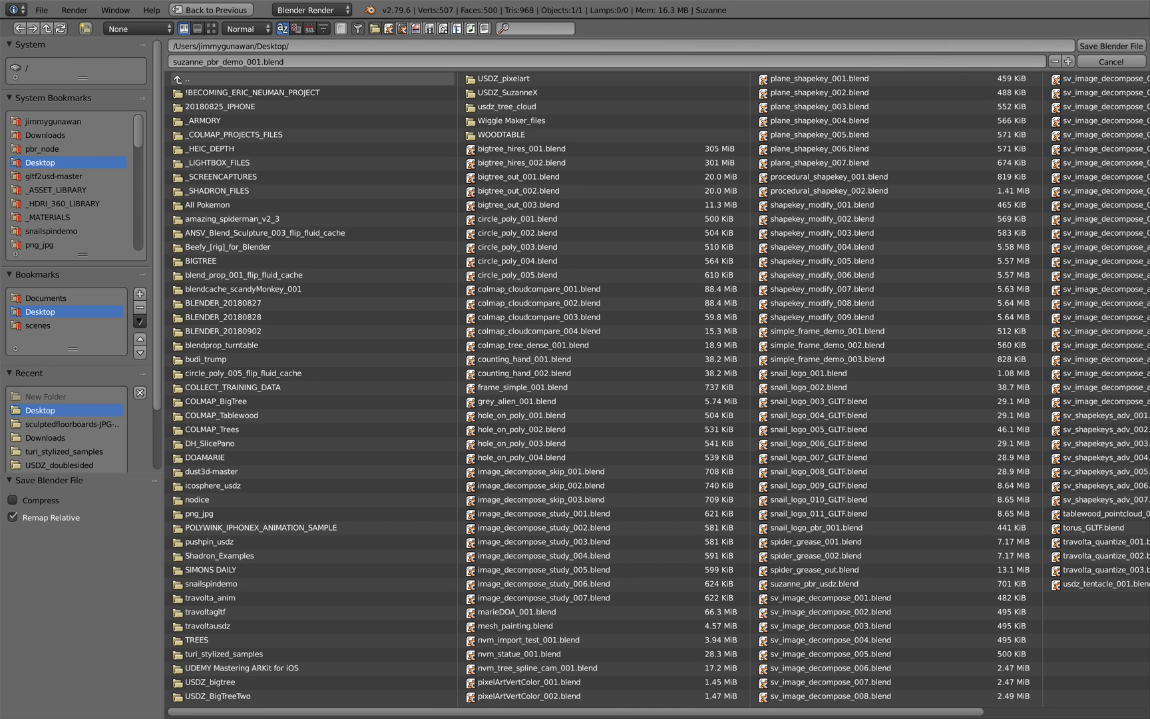
left_click(1132, 47)
middle_click_drag(785, 200, 714, 265)
key("ctrl+s")
left_click(714, 262)
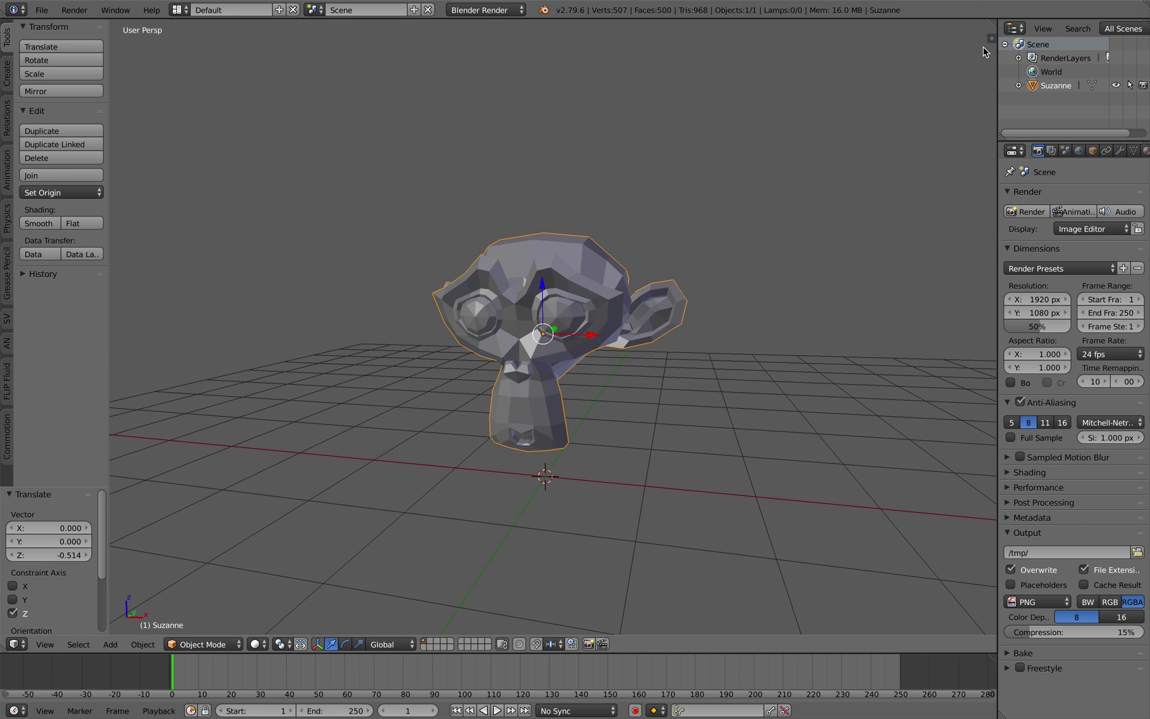
Split the 3D view horizontally into two areas and change the upper one to the Node Editor
left_click_drag(991, 24, 932, 294)
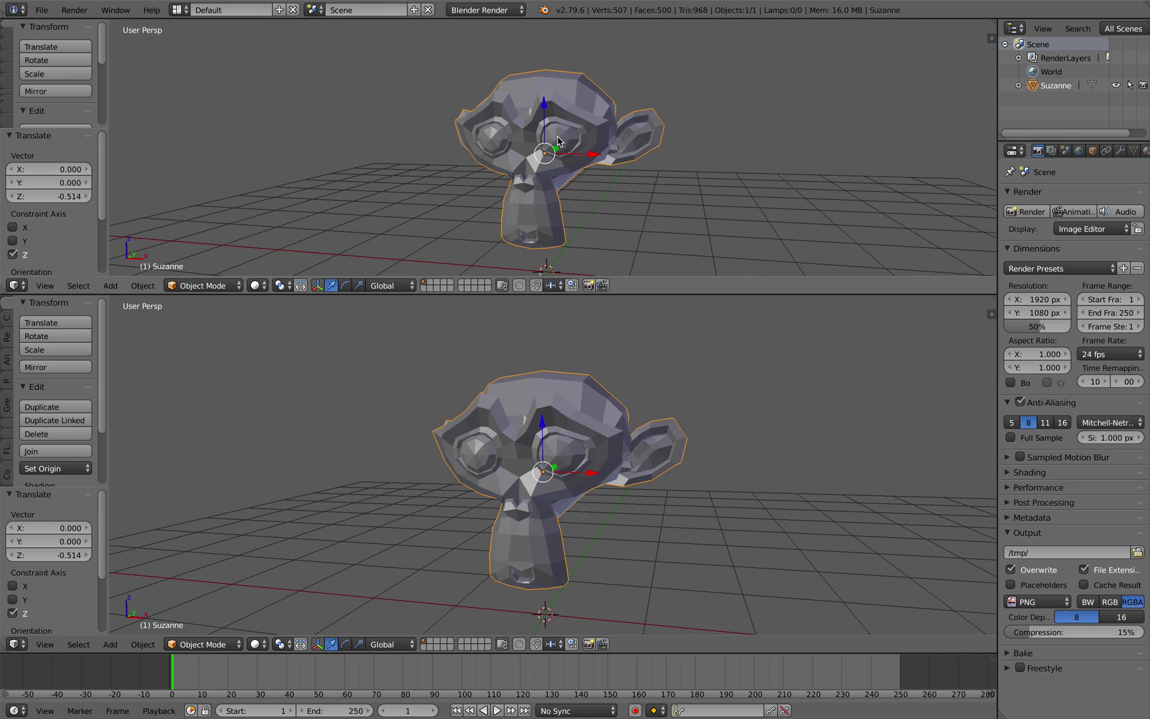
left_click(16, 285)
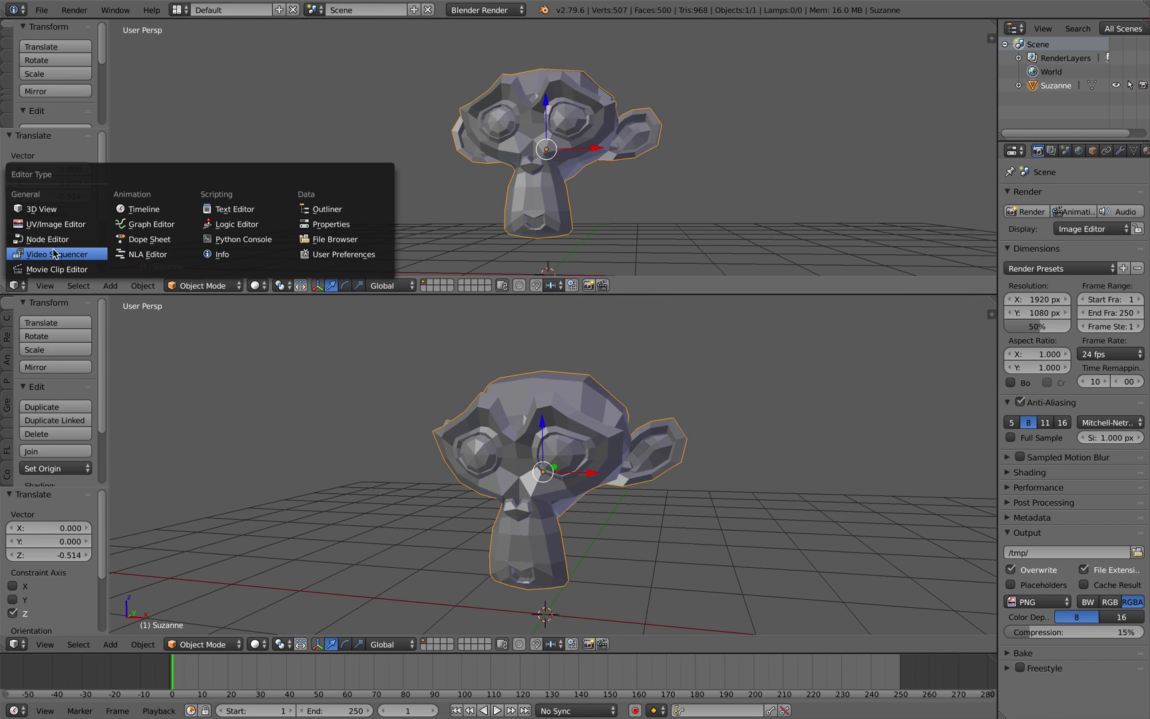
left_click(73, 239)
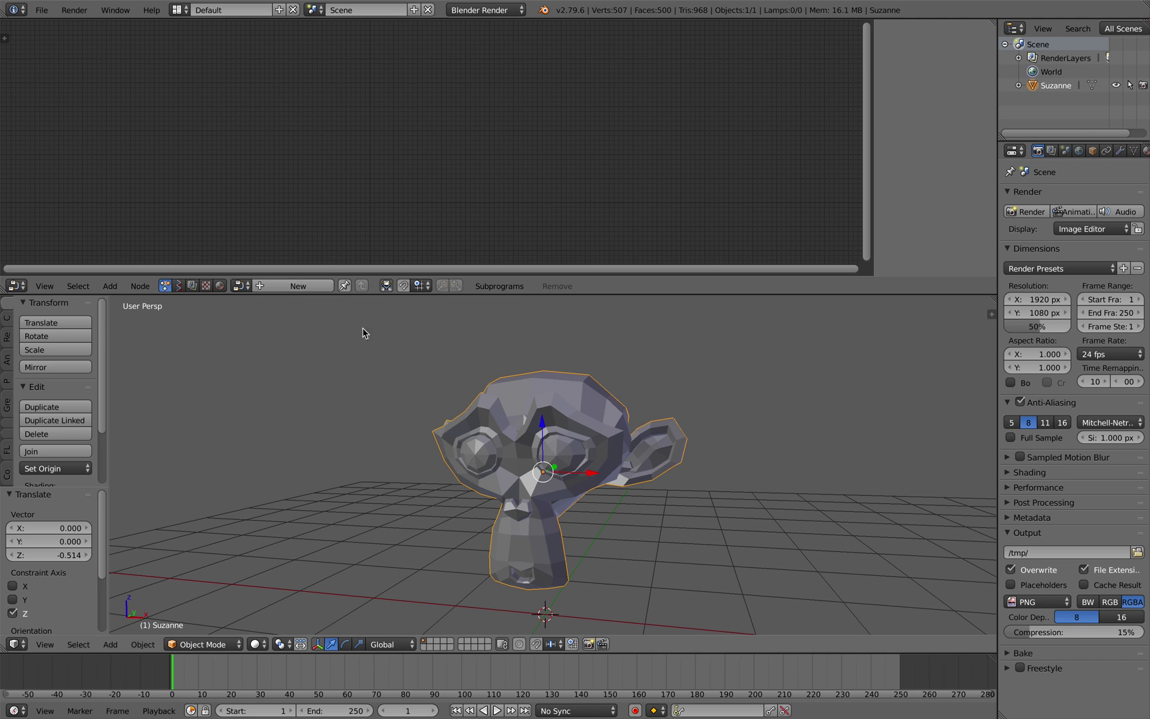
Set the render engine to Cycles Render and create a new node-based material on the monkey
middle_click_drag(503, 413, 364, 329)
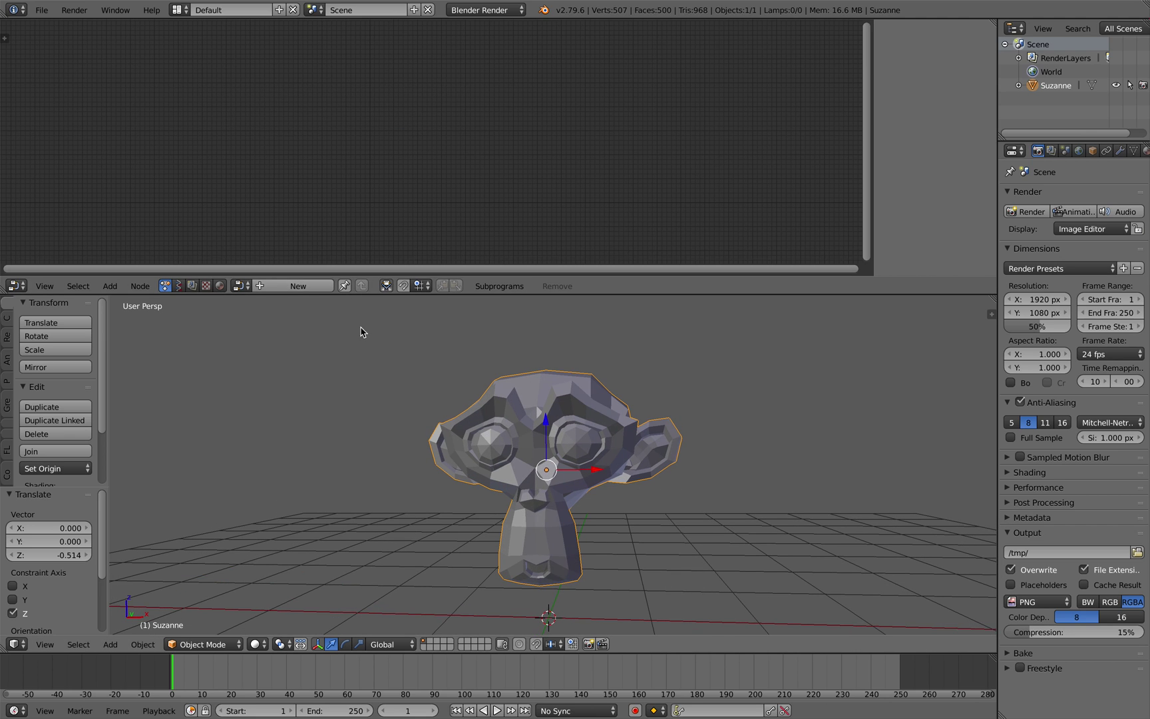
left_click(483, 10)
left_click(489, 58)
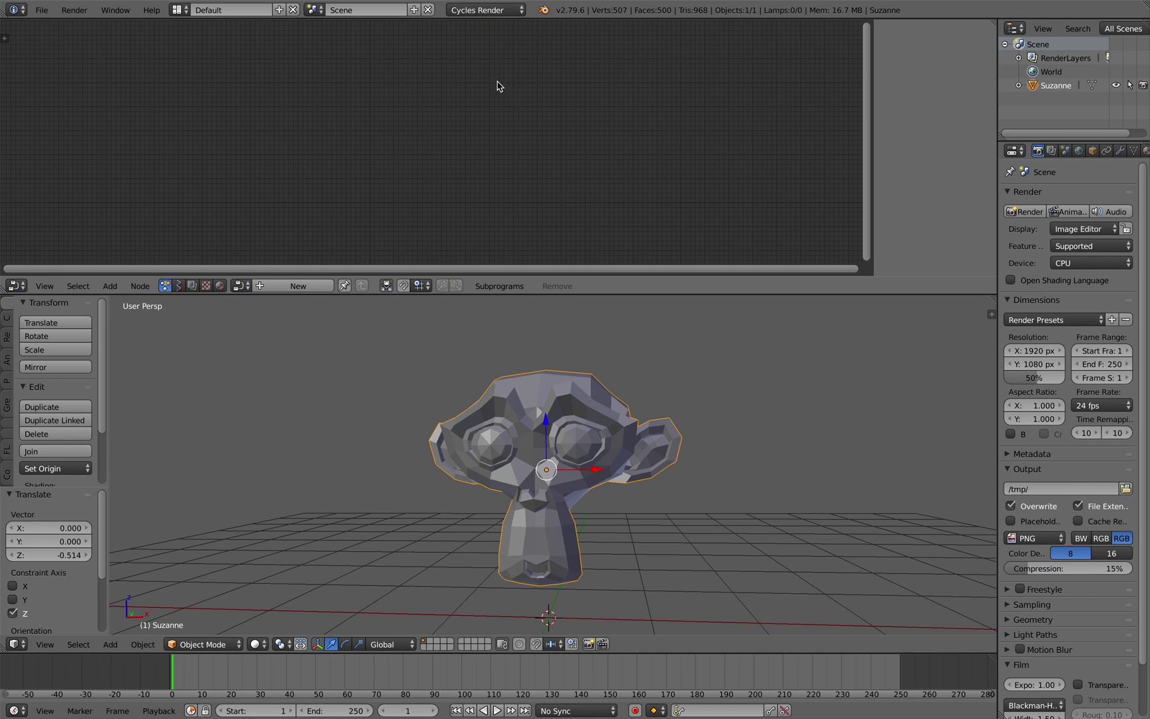
left_click(220, 285)
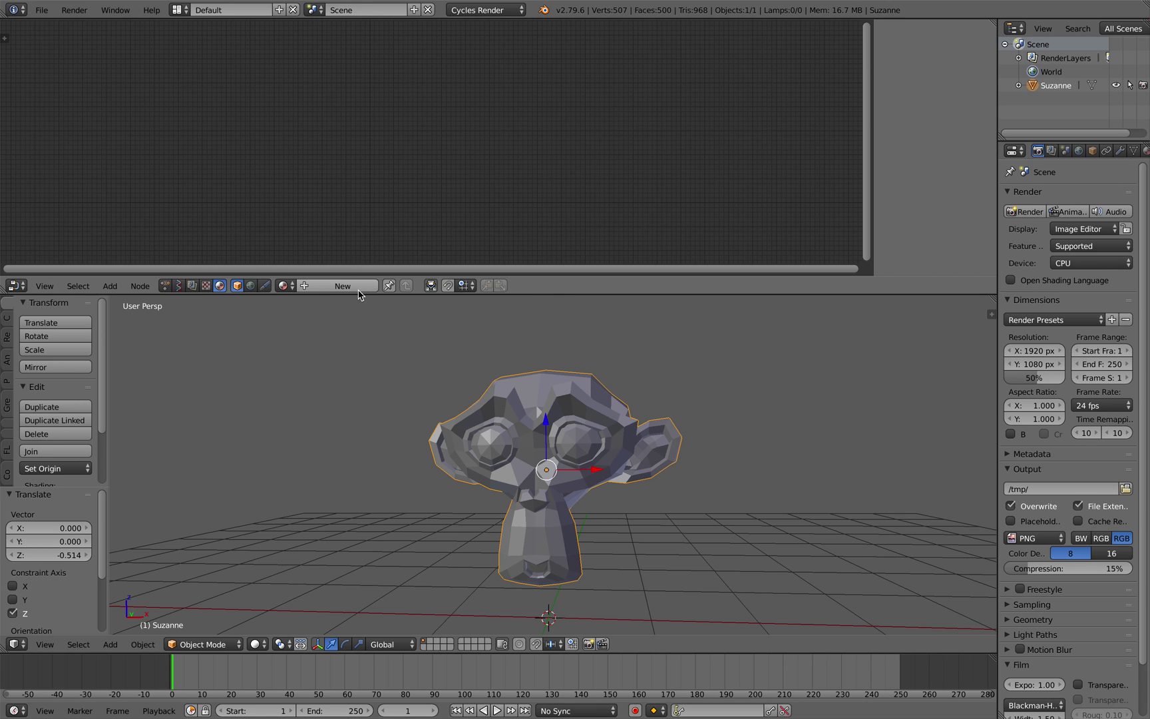
left_click(343, 286)
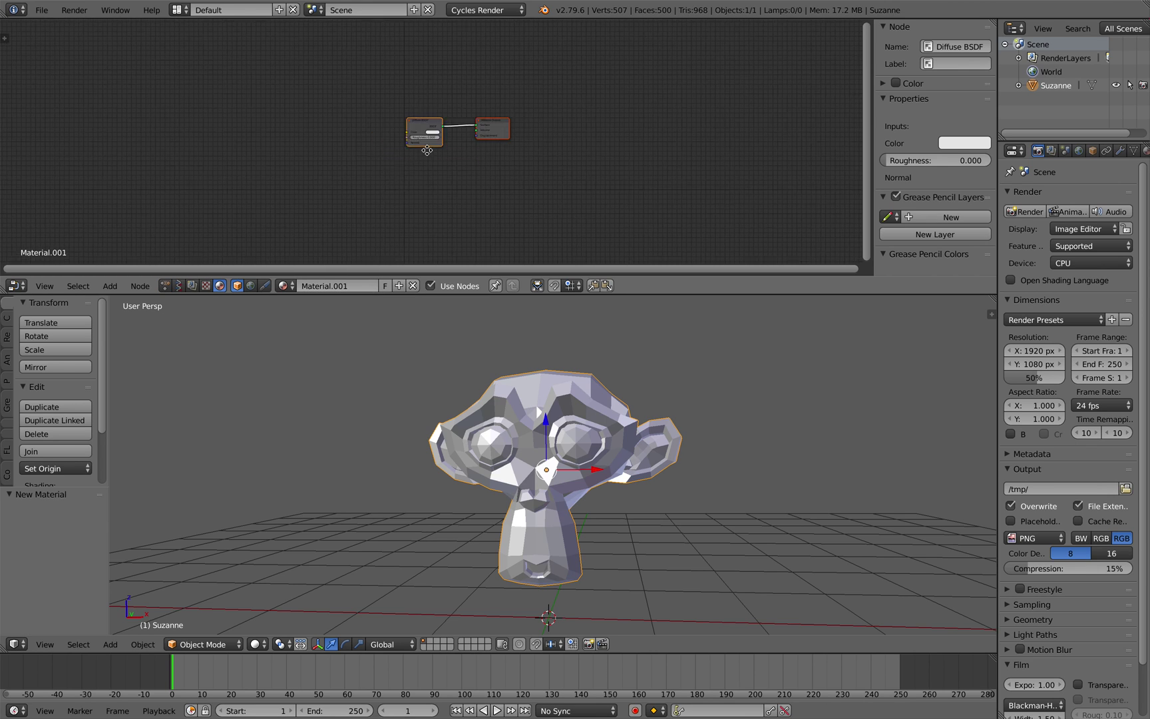
Replace the Diffuse BSDF node with a Principled BSDF and connect it to the Material Output's Surface input
key("x")
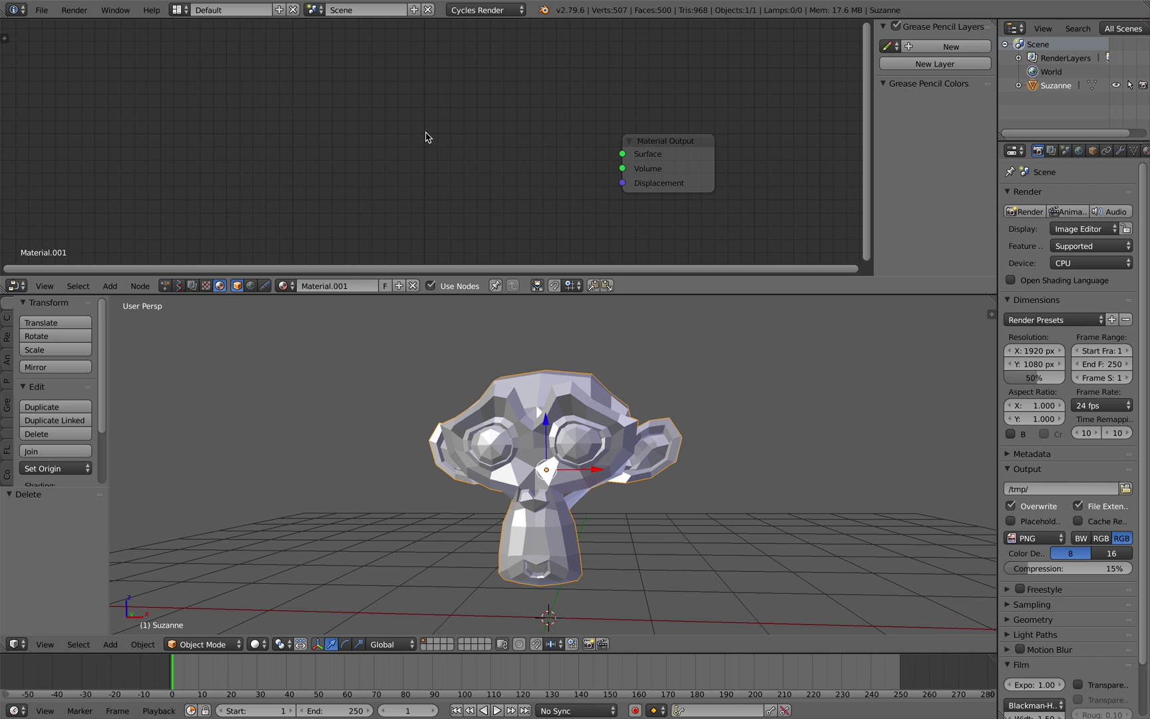
key("shift+a")
left_click(424, 133)
type("pri")
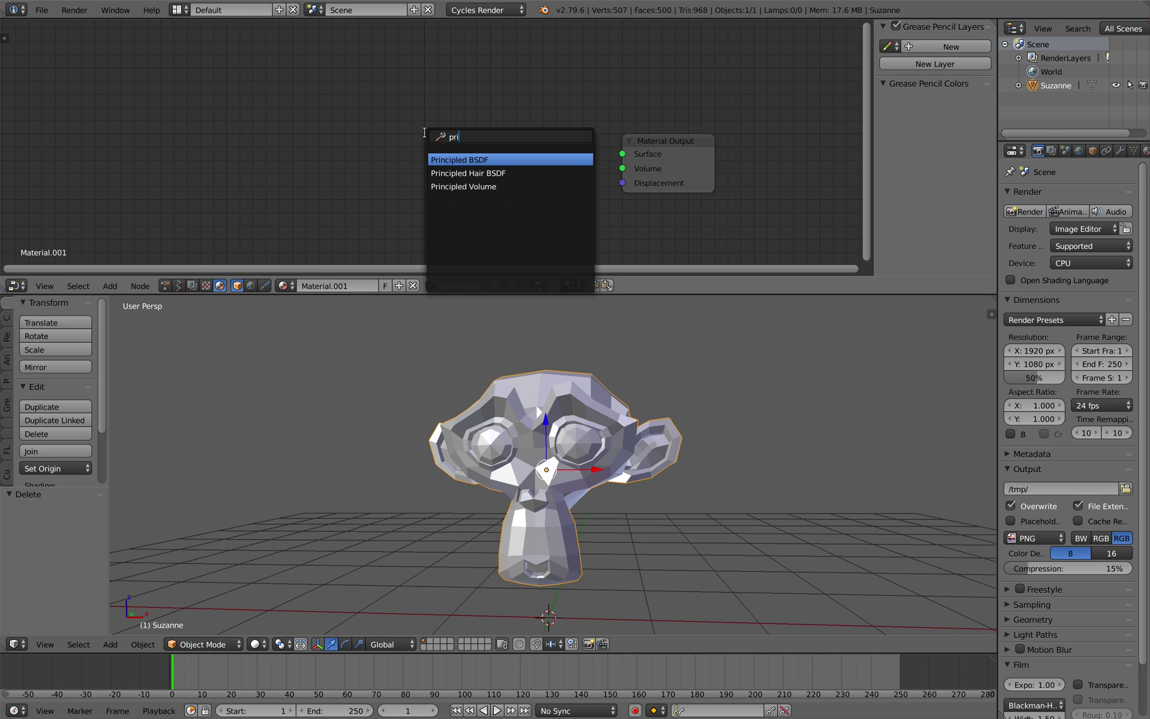
key("Return")
left_click(393, 79)
left_click_drag(526, 96, 601, 152)
Enlarge the node editor area and reposition the Principled BSDF node so all its inputs fit
left_click_drag(630, 297, 630, 369)
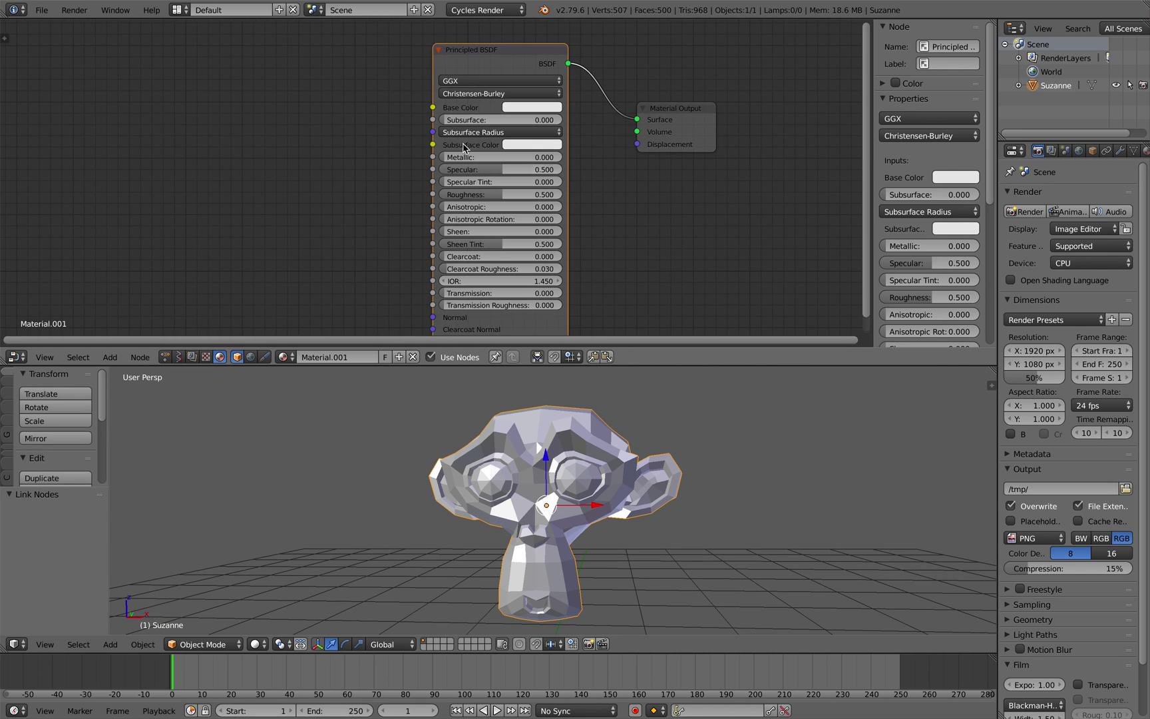
left_click_drag(433, 110, 366, 125)
left_click_drag(433, 194, 373, 180)
middle_click_drag(274, 158, 299, 133)
scroll(294, 156, "down", 3)
left_click_drag(493, 68, 482, 64)
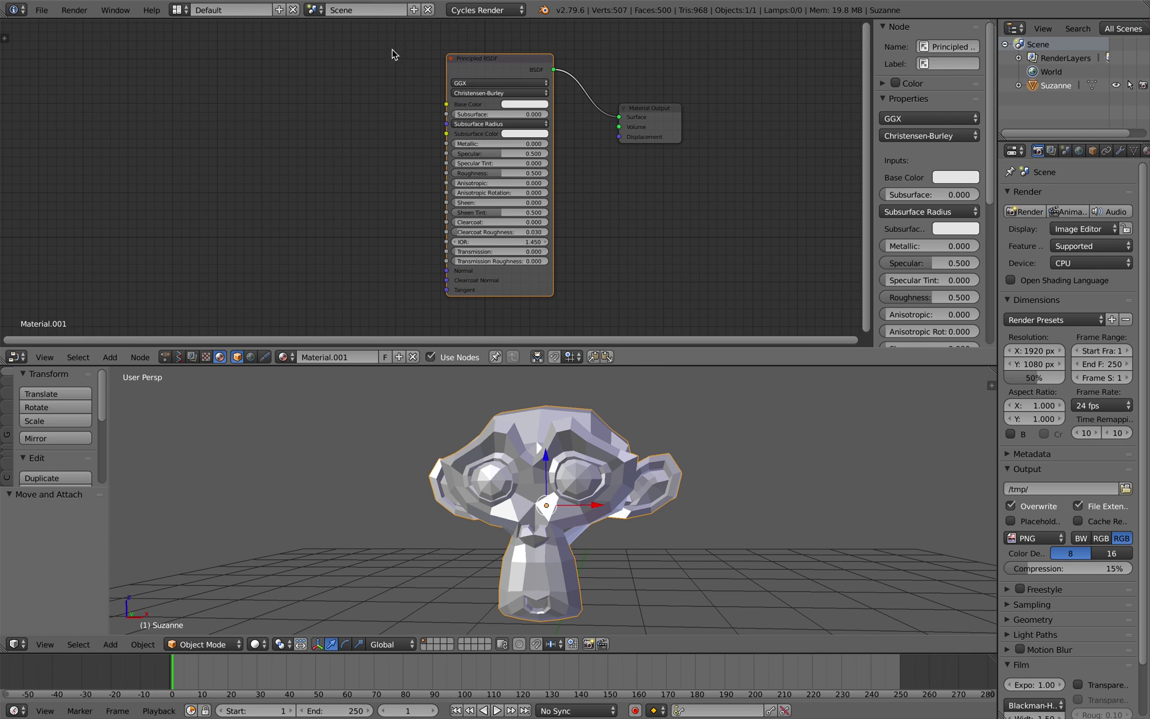
Find the Node Wrangler add-on in the user preferences and enable it
left_click(47, 12)
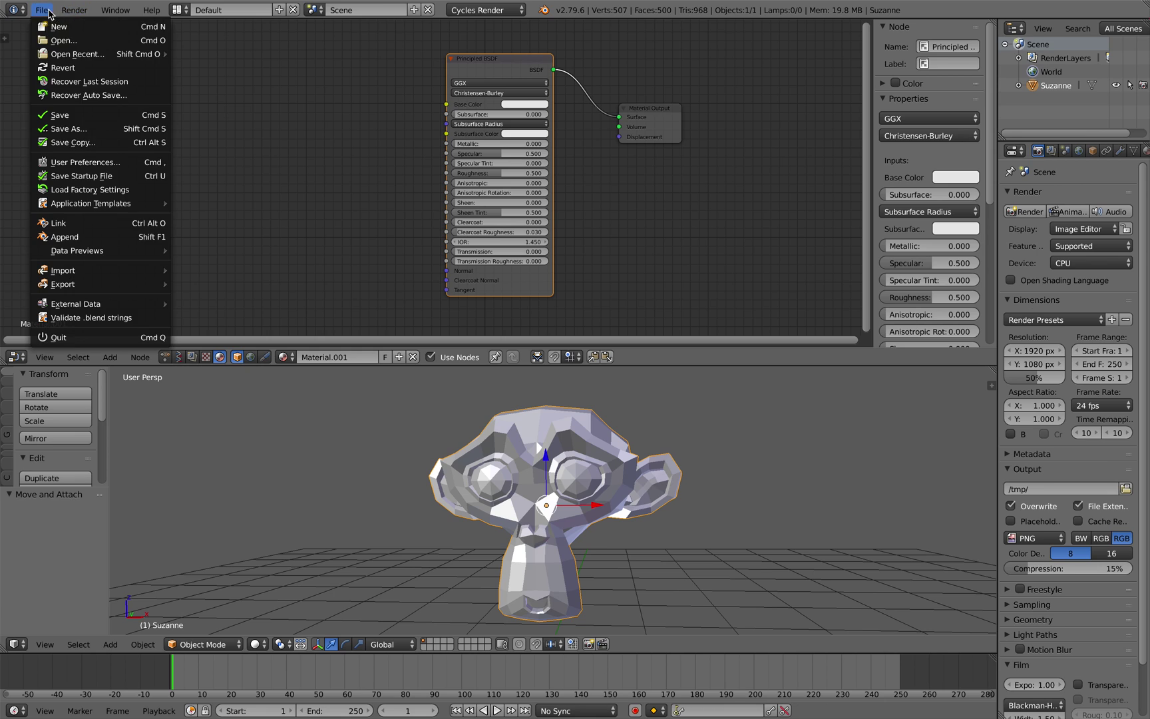
left_click(116, 160)
left_click(86, 50)
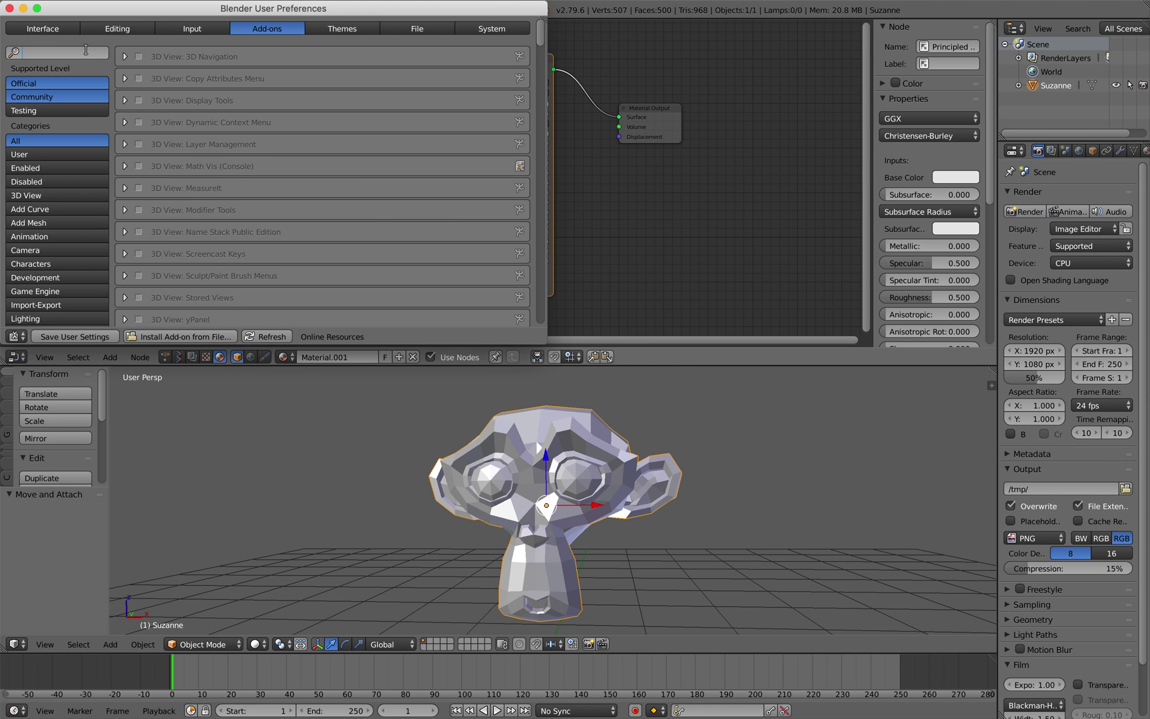
type("node")
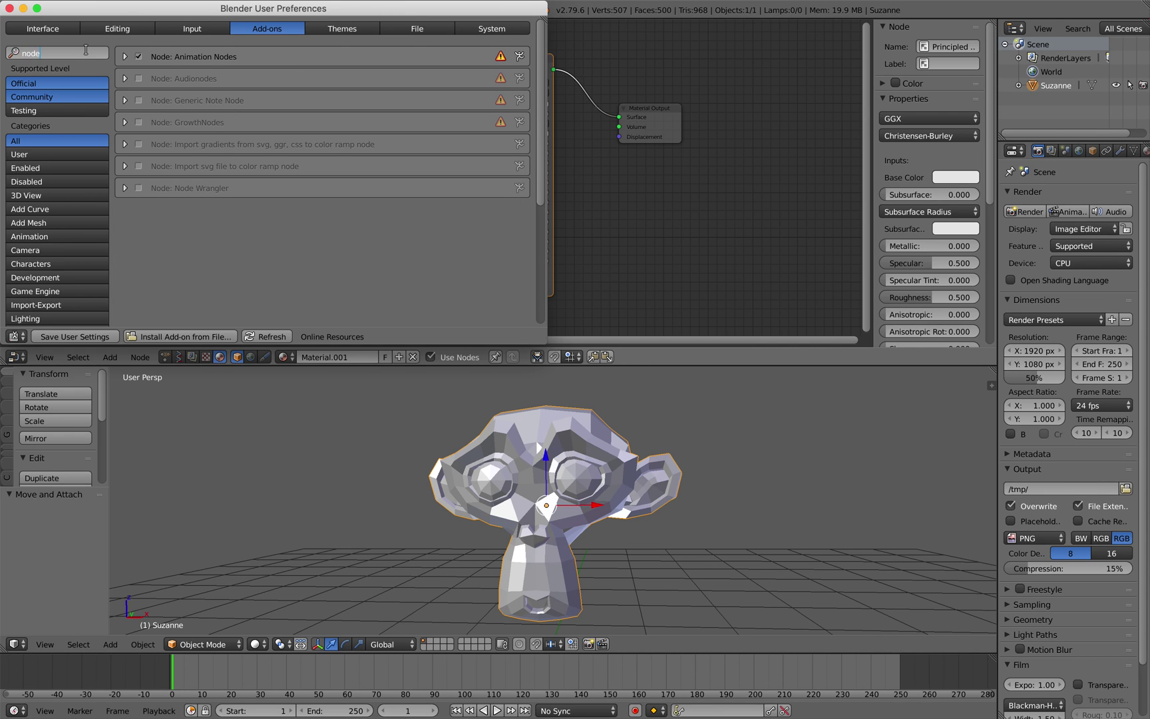
left_click(133, 217)
left_click(124, 188)
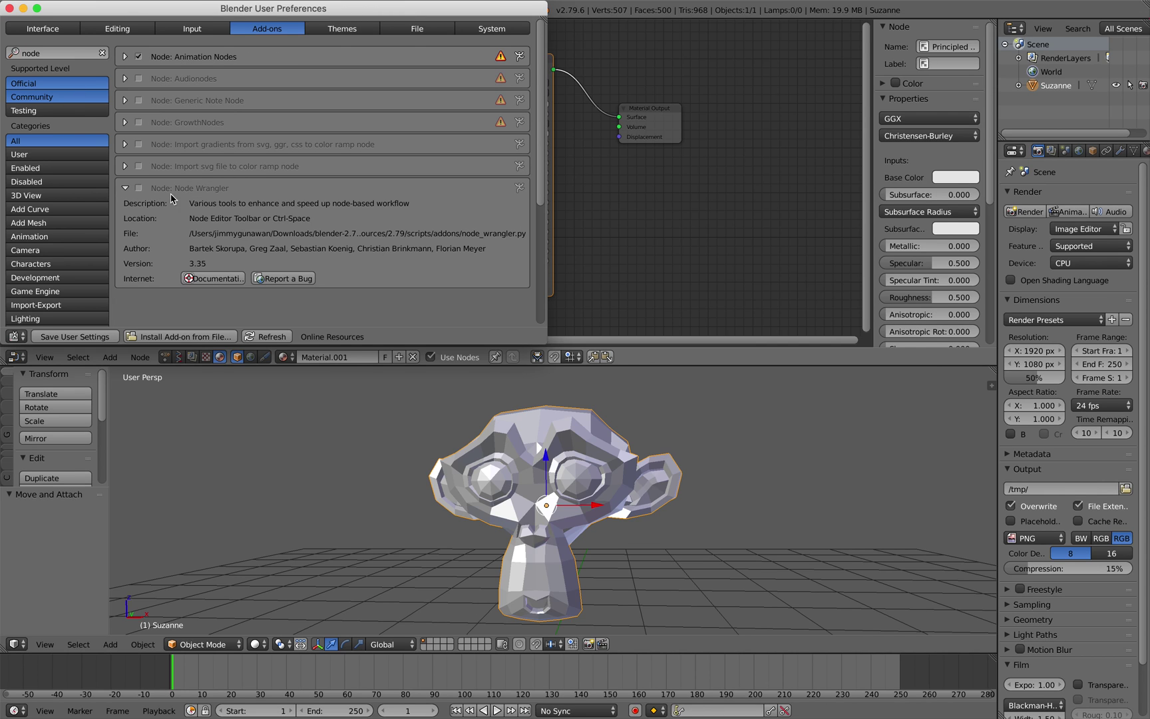
left_click(139, 188)
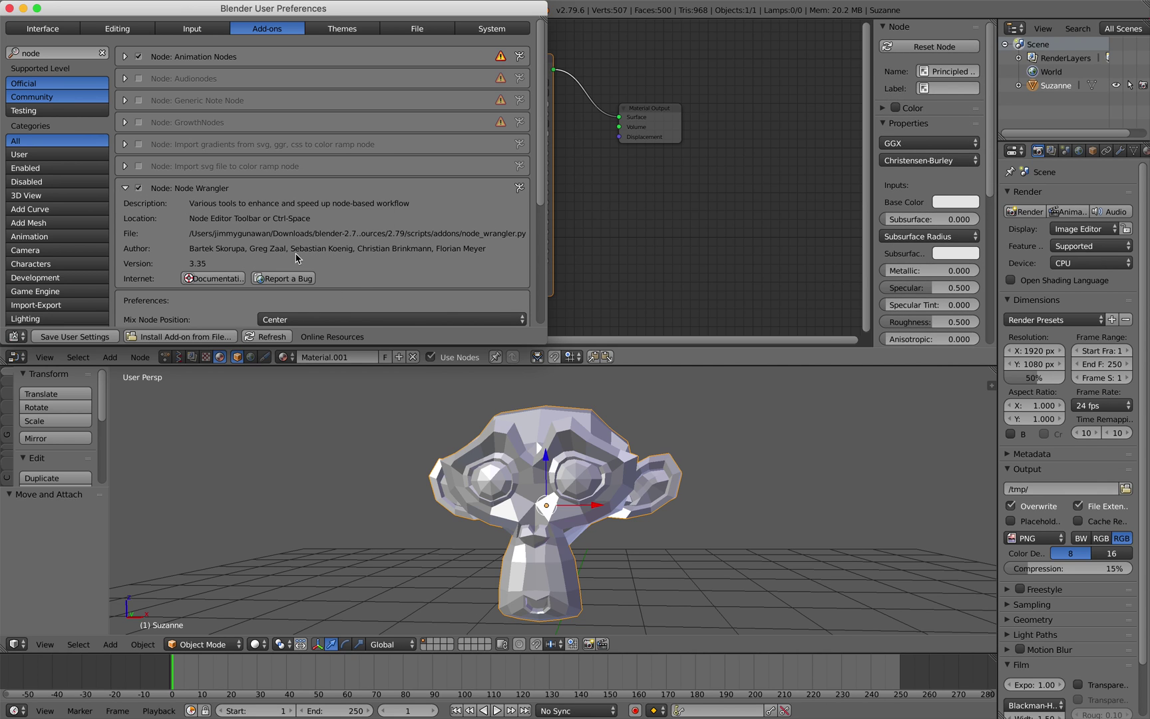
Look through Node Wrangler's hotkey list for the Principled texture setup shortcut, then close the preferences
left_click_drag(549, 316, 609, 433)
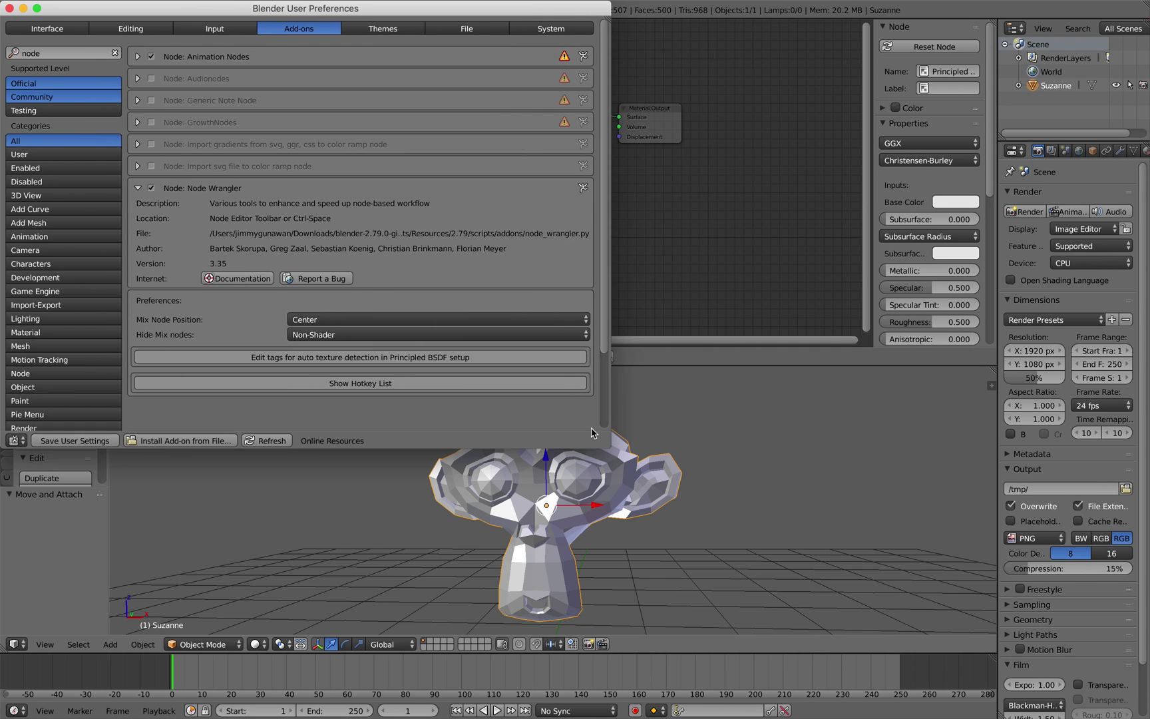
left_click_drag(367, 9, 491, 56)
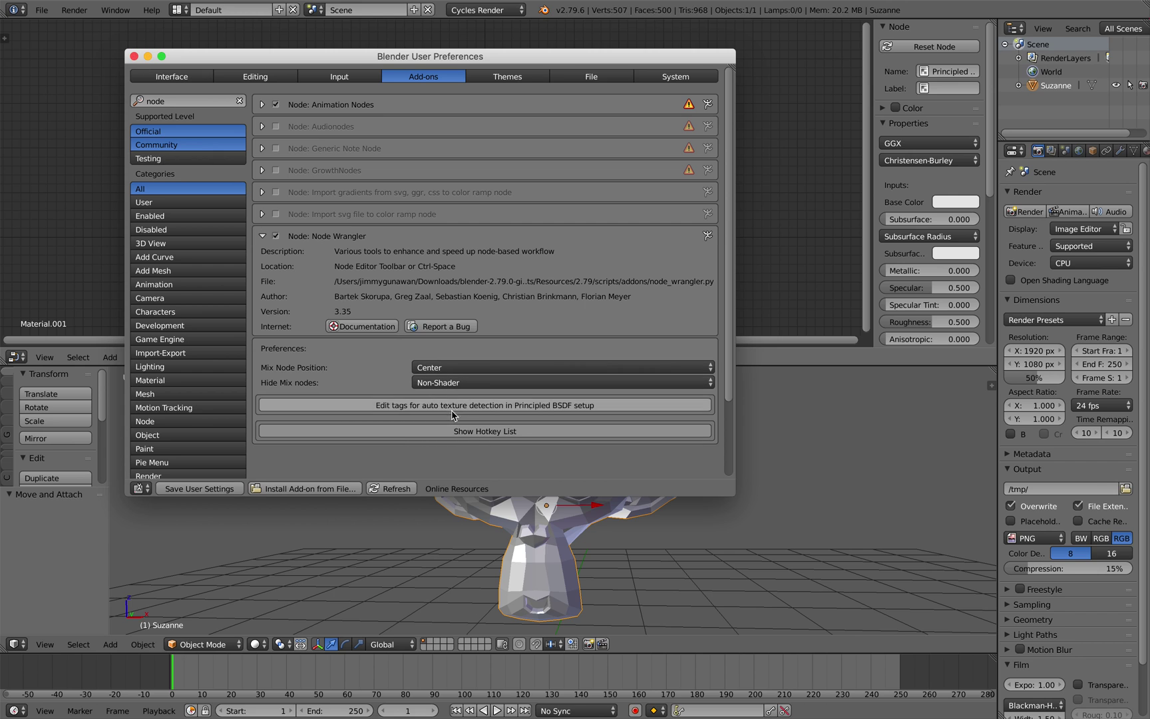
left_click(466, 432)
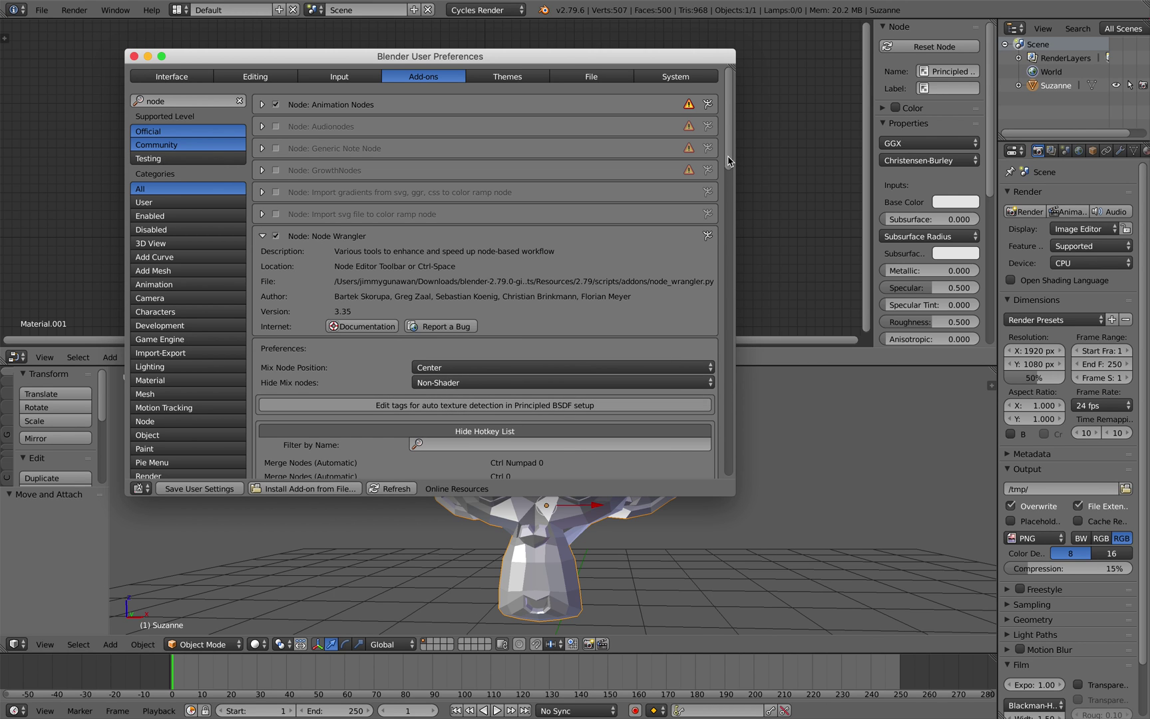
left_click_drag(729, 161, 733, 233)
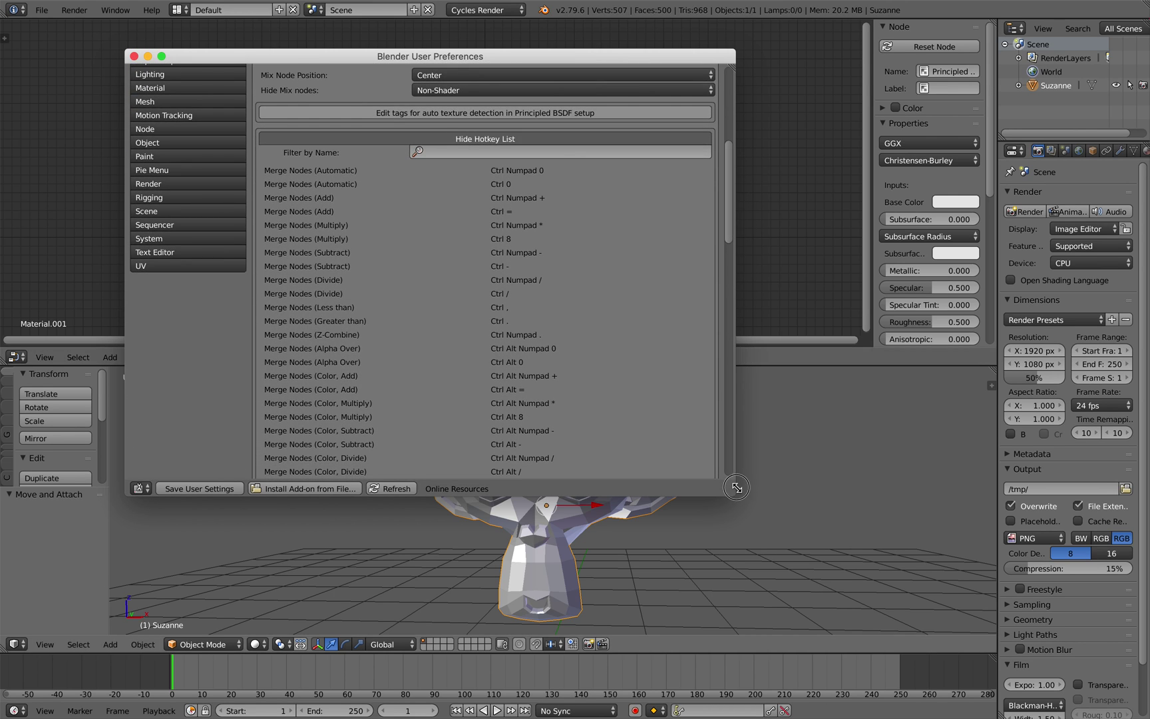
left_click_drag(737, 487, 767, 572)
left_click_drag(763, 313, 760, 476)
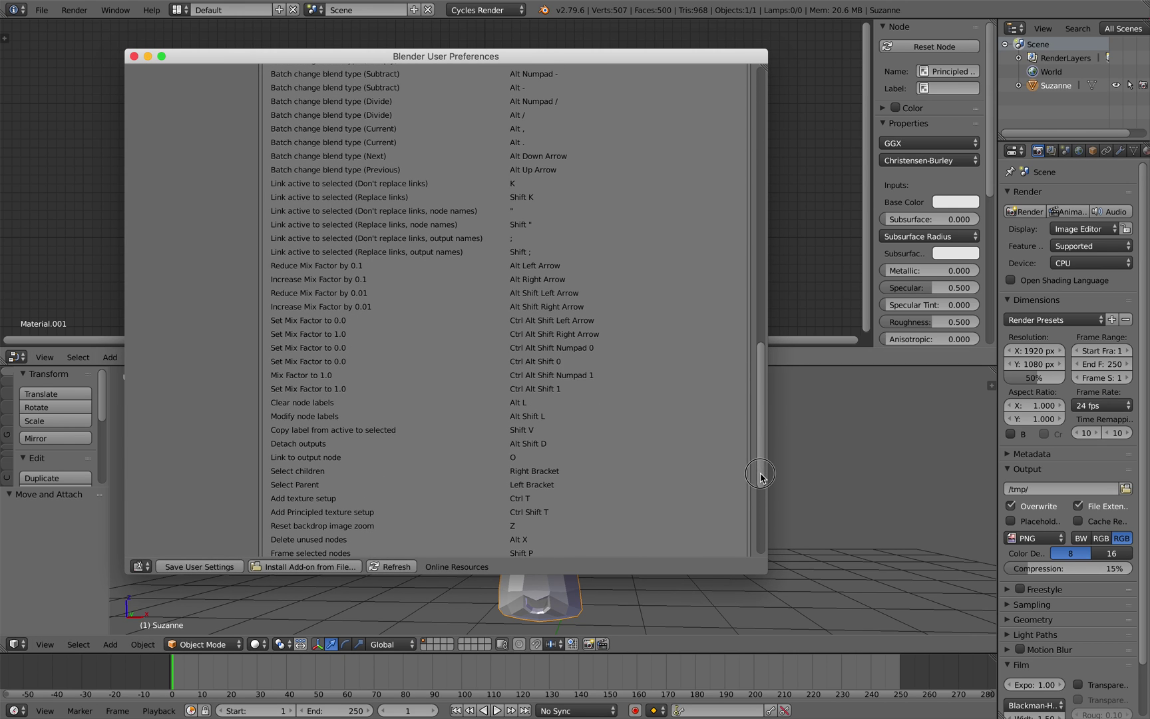
scroll(603, 424, "down", 5)
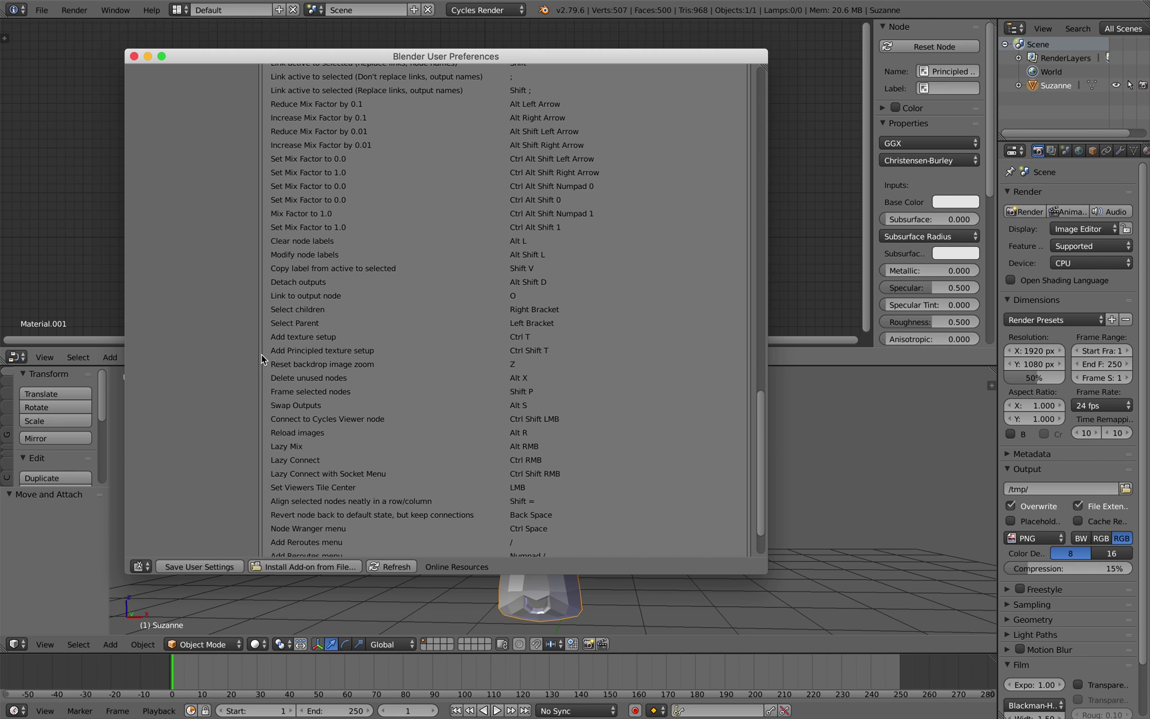
left_click(134, 56)
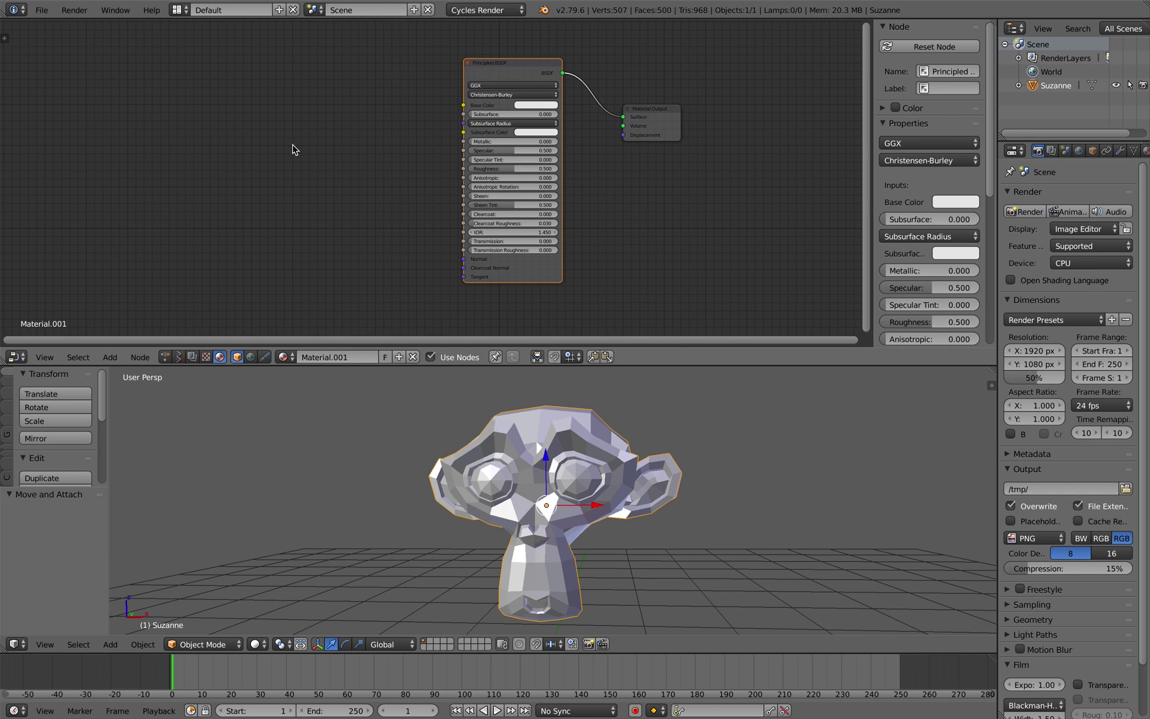
Run Node Wrangler's Principled Texture Setup on the Principled BSDF with all four textures from _MATERIALS/sculptedfloorboards-JPG-SMALL
scroll(293, 149, "up", 2)
left_click_drag(482, 58, 504, 44)
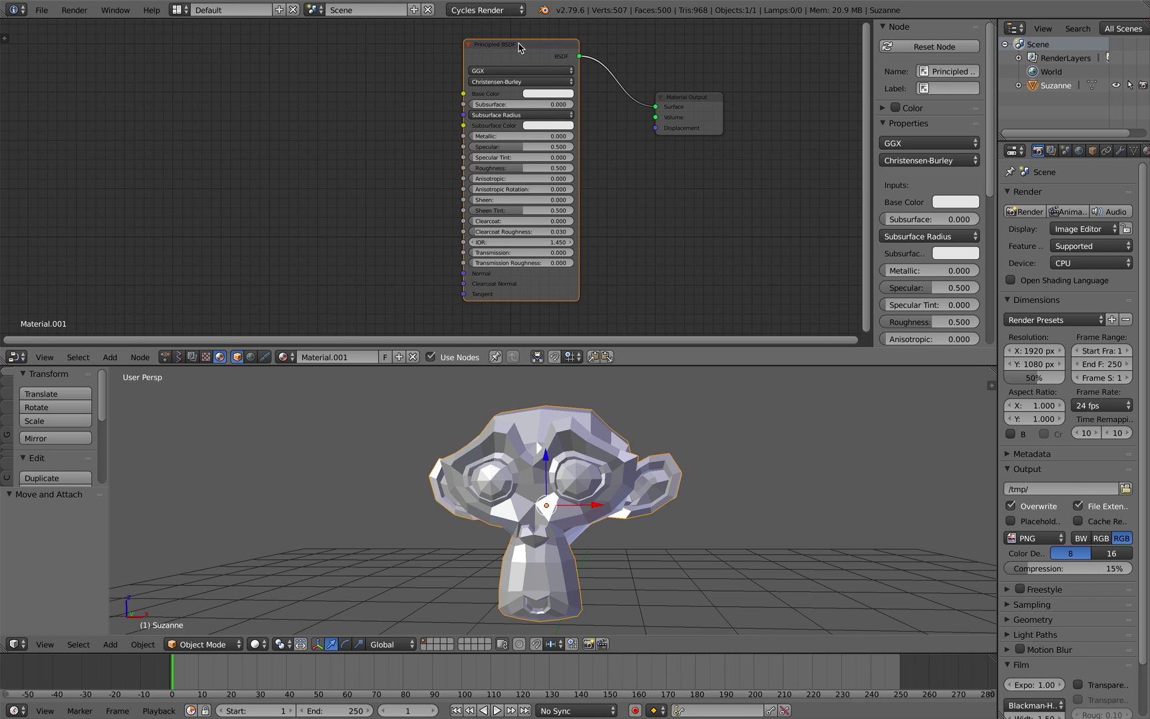
middle_click_drag(402, 96, 411, 92)
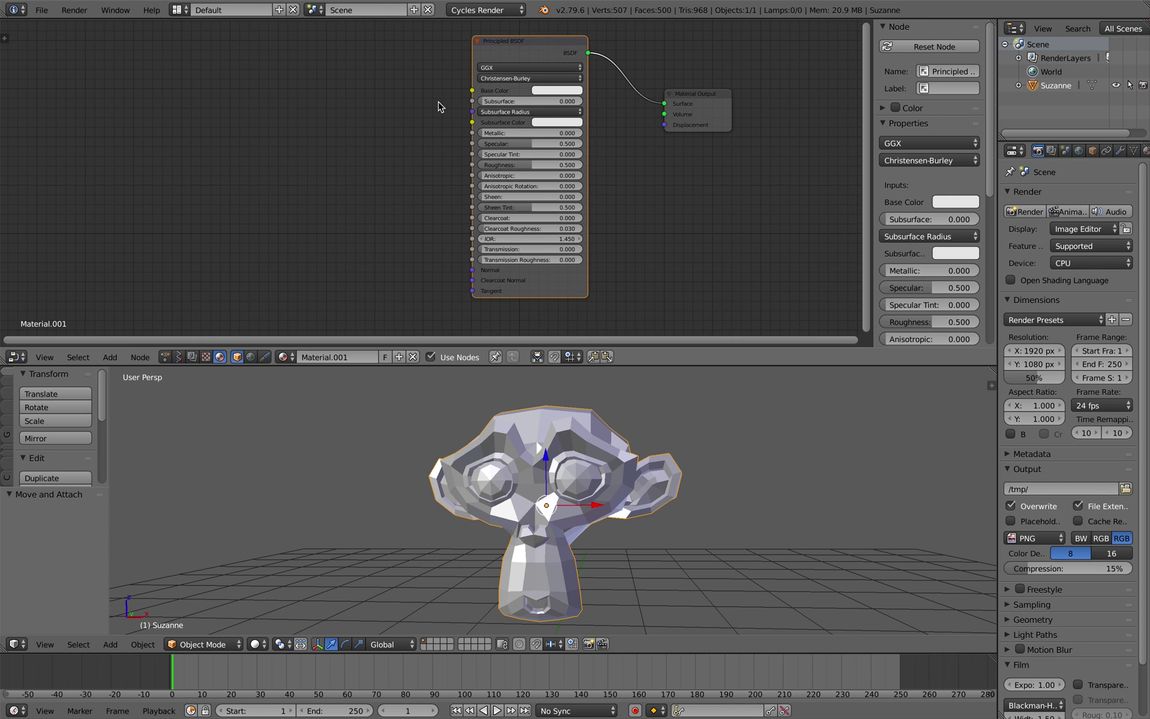
key("ctrl+shift+t")
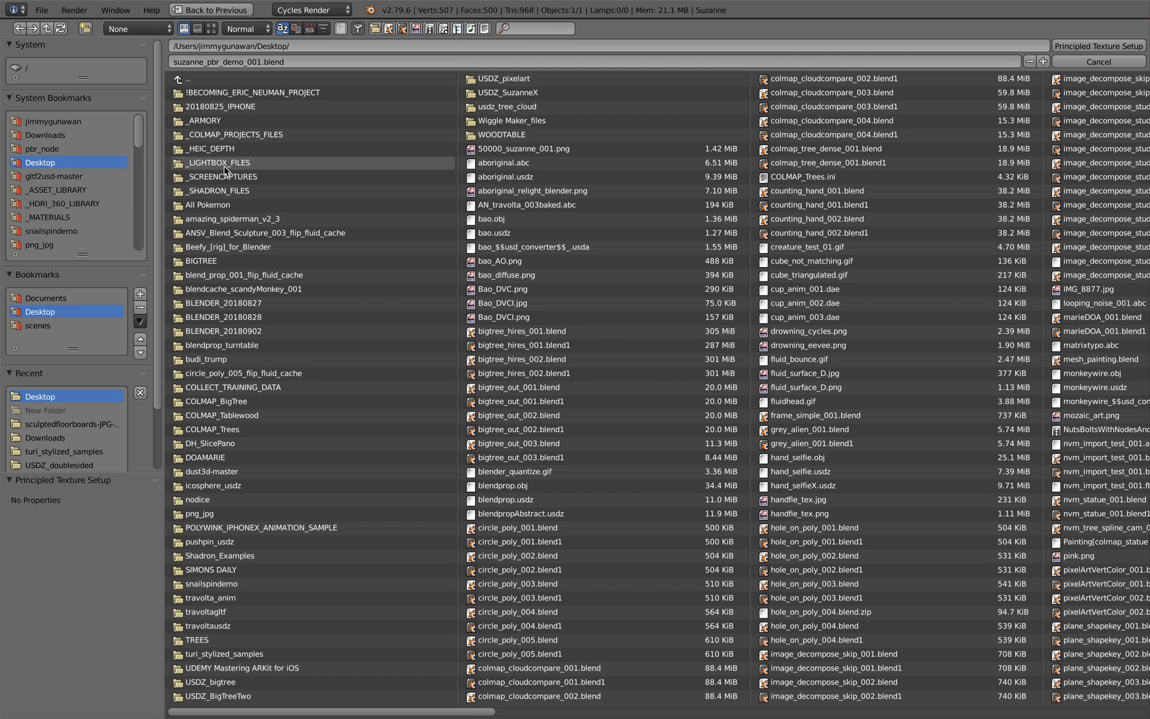
left_click(66, 217)
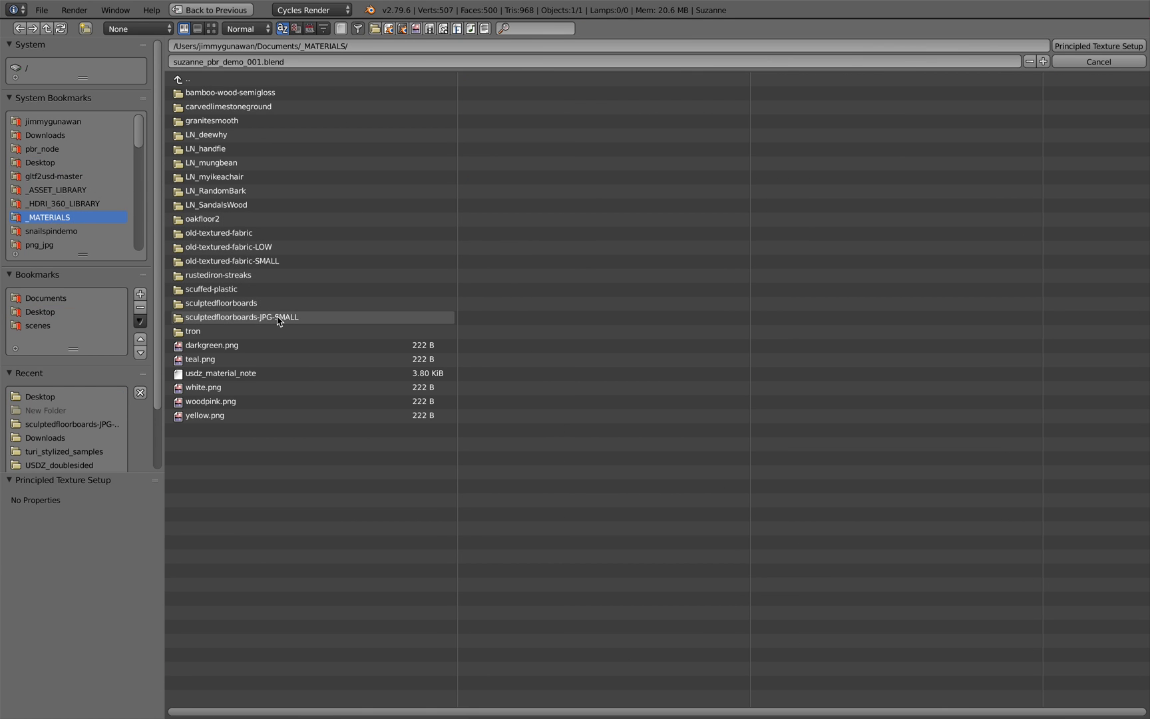
left_click(233, 323)
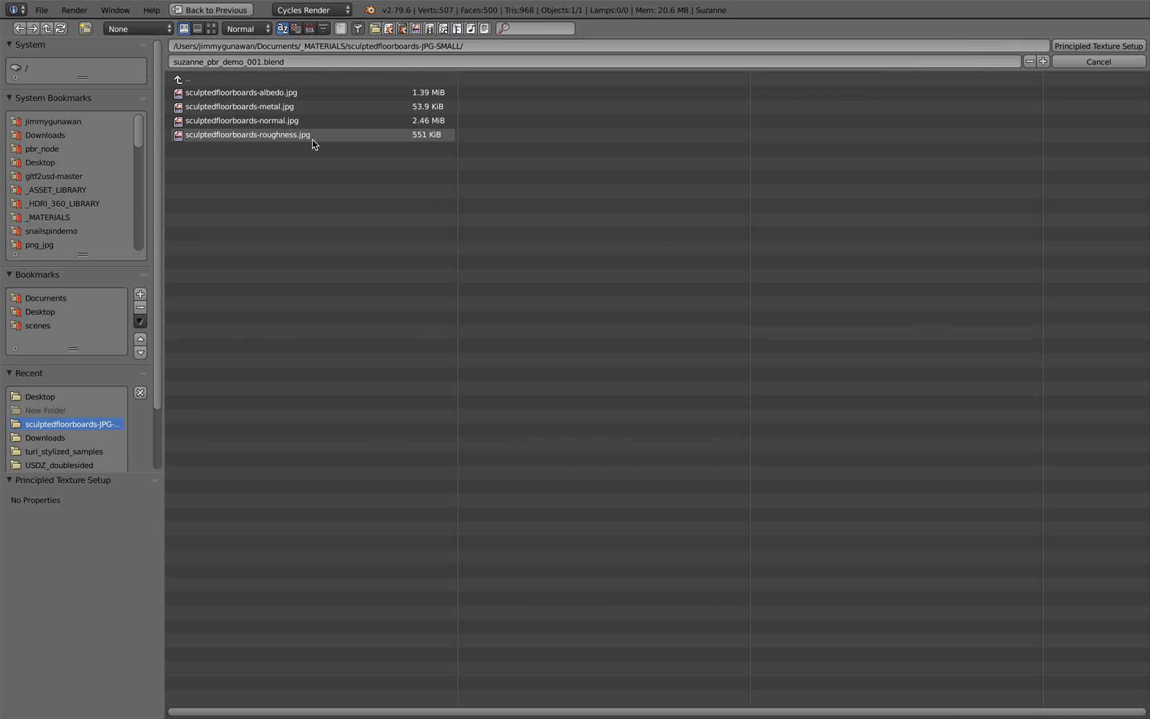
key("a")
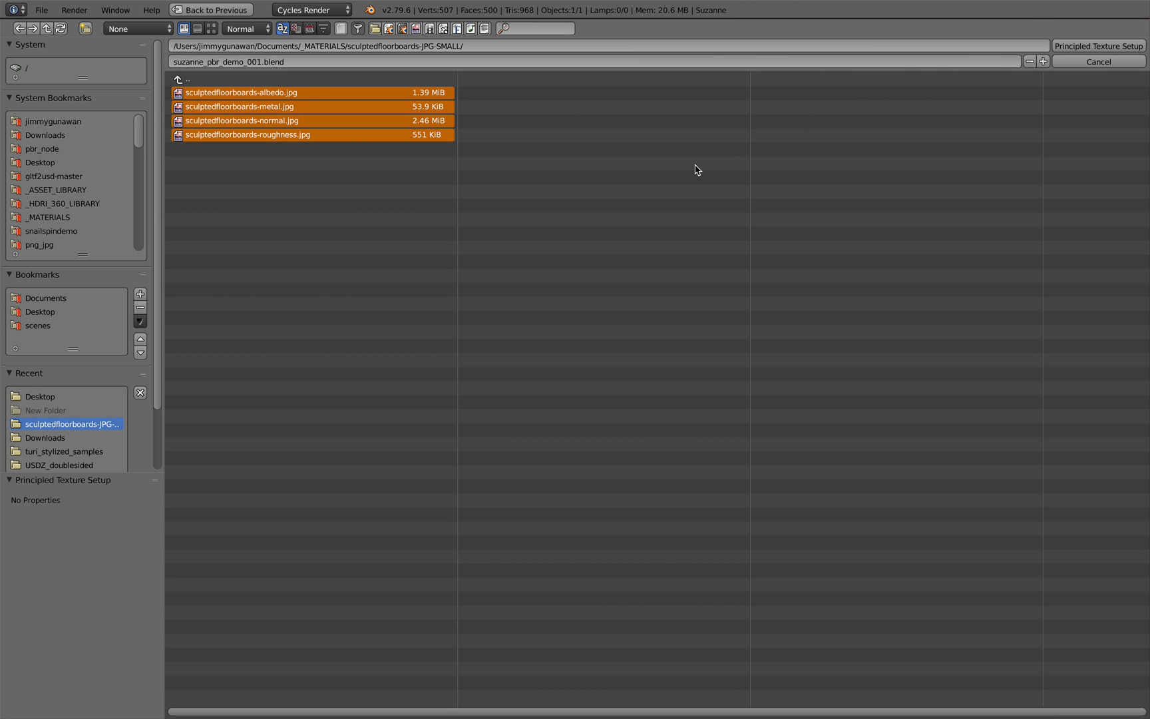
left_click(1099, 52)
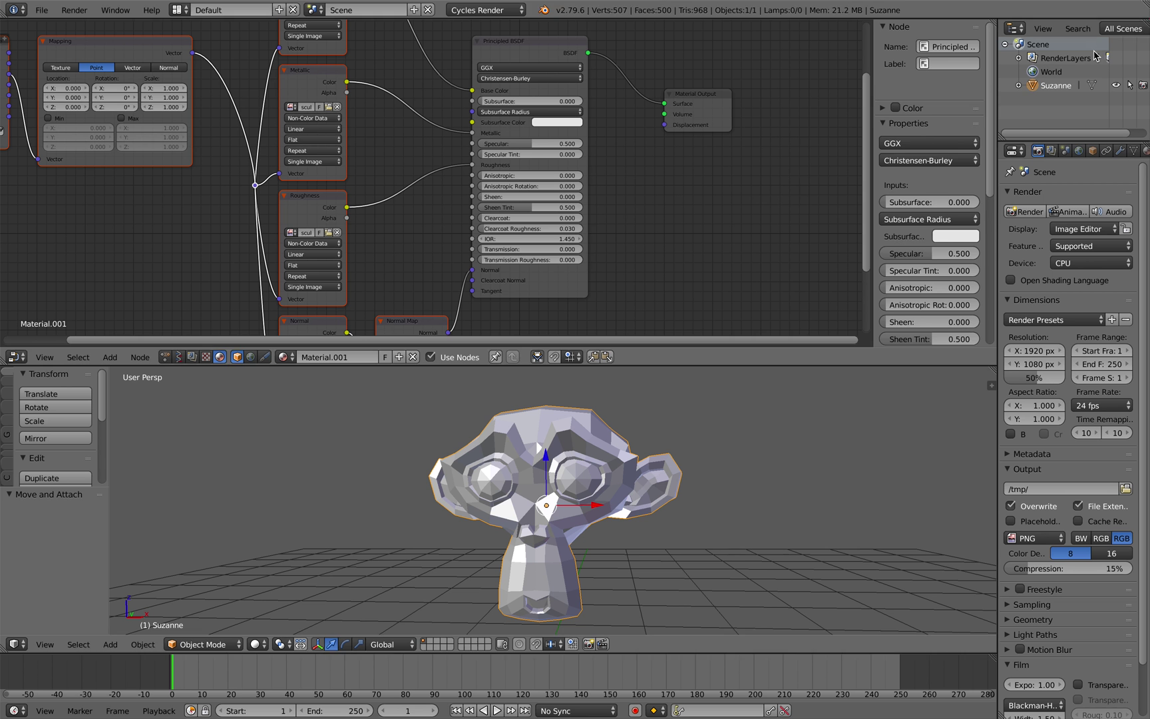
Move the Principled BSDF and Material Output nodes farther from the texture nodes to space out the tree
scroll(466, 131, "down", 3)
scroll(466, 128, "up", 1)
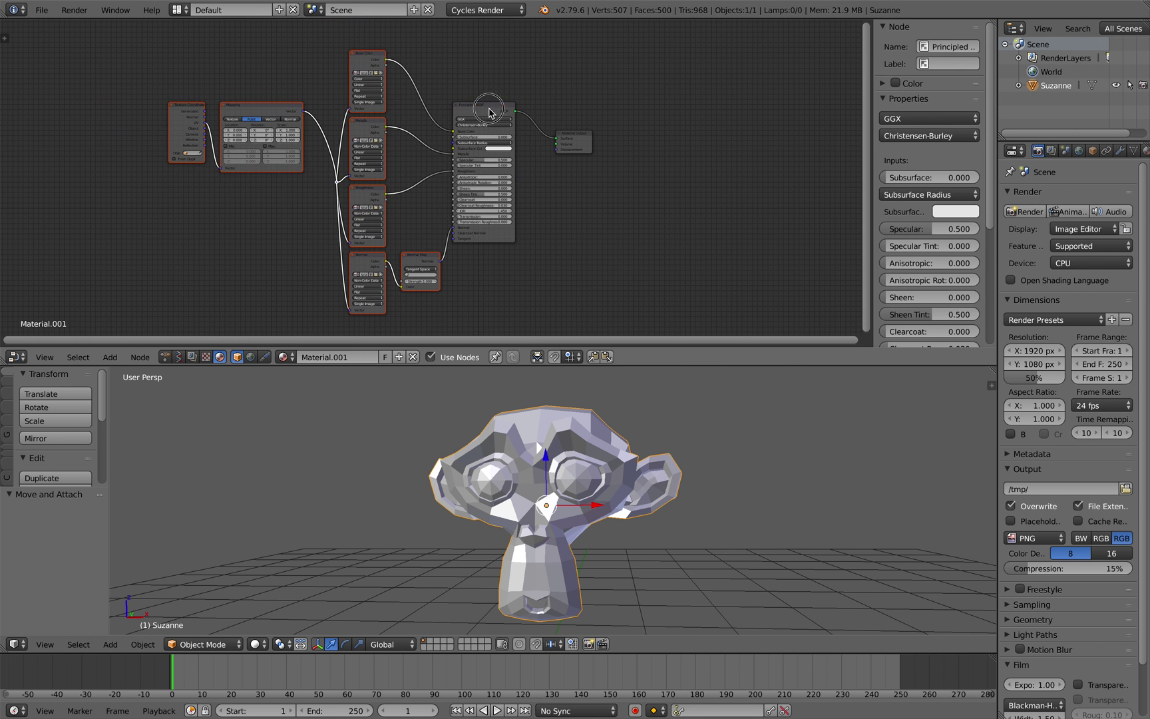
left_click_drag(488, 110, 500, 94)
left_click_drag(567, 132, 598, 139)
scroll(570, 116, "up", 4)
scroll(453, 106, "up", 1)
middle_click_drag(453, 106, 479, 173)
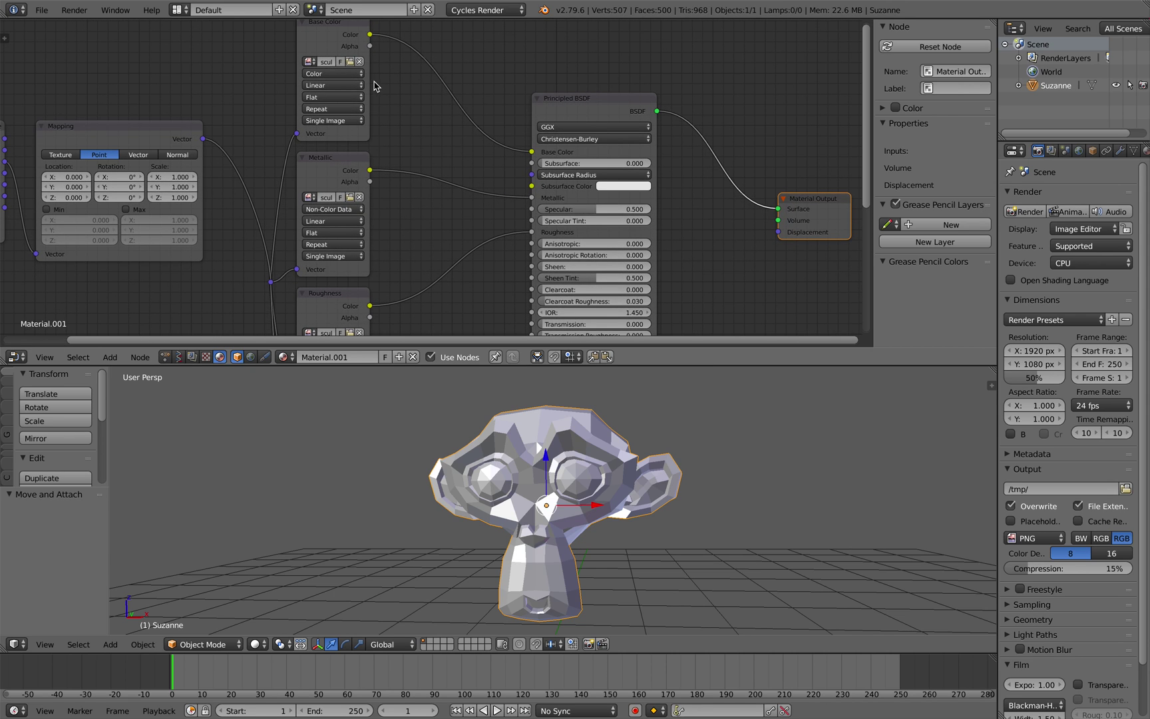
Widen the Base Color, Metallic, Roughness and Normal image texture nodes to make their file names easier to read
left_click_drag(369, 81, 445, 90)
middle_click_drag(367, 195, 374, 153)
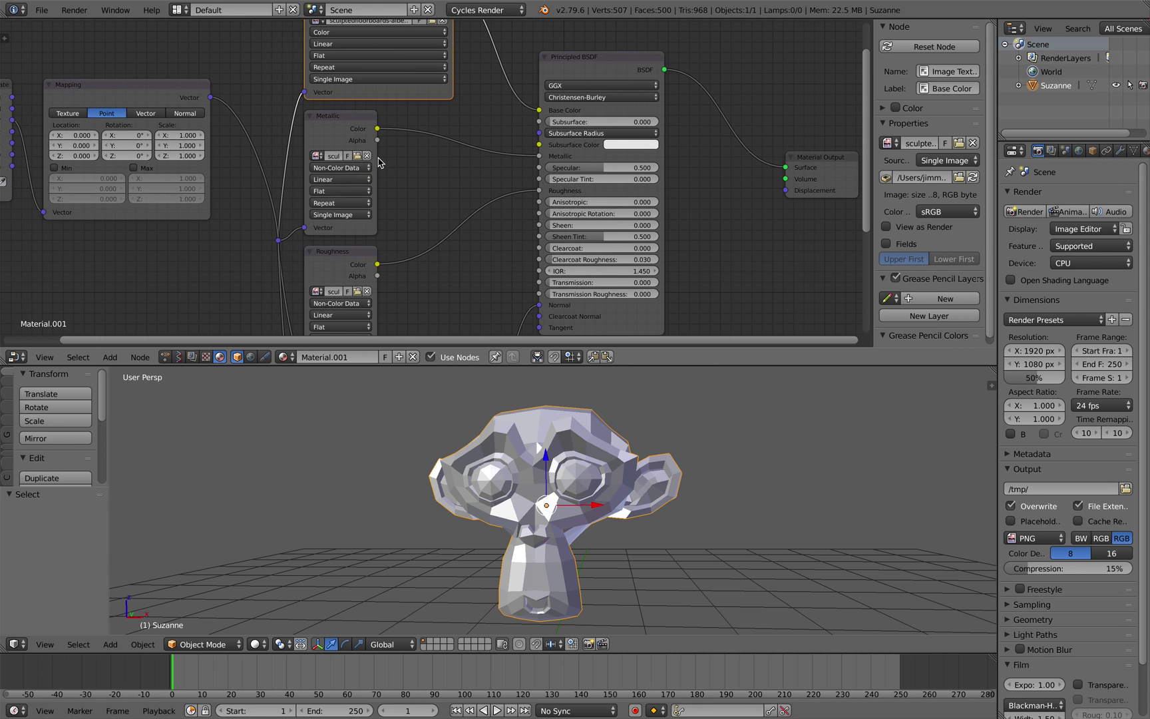
left_click_drag(378, 158, 462, 162)
scroll(399, 247, "down", 1)
middle_click_drag(393, 255, 404, 183)
scroll(403, 183, "down", 1)
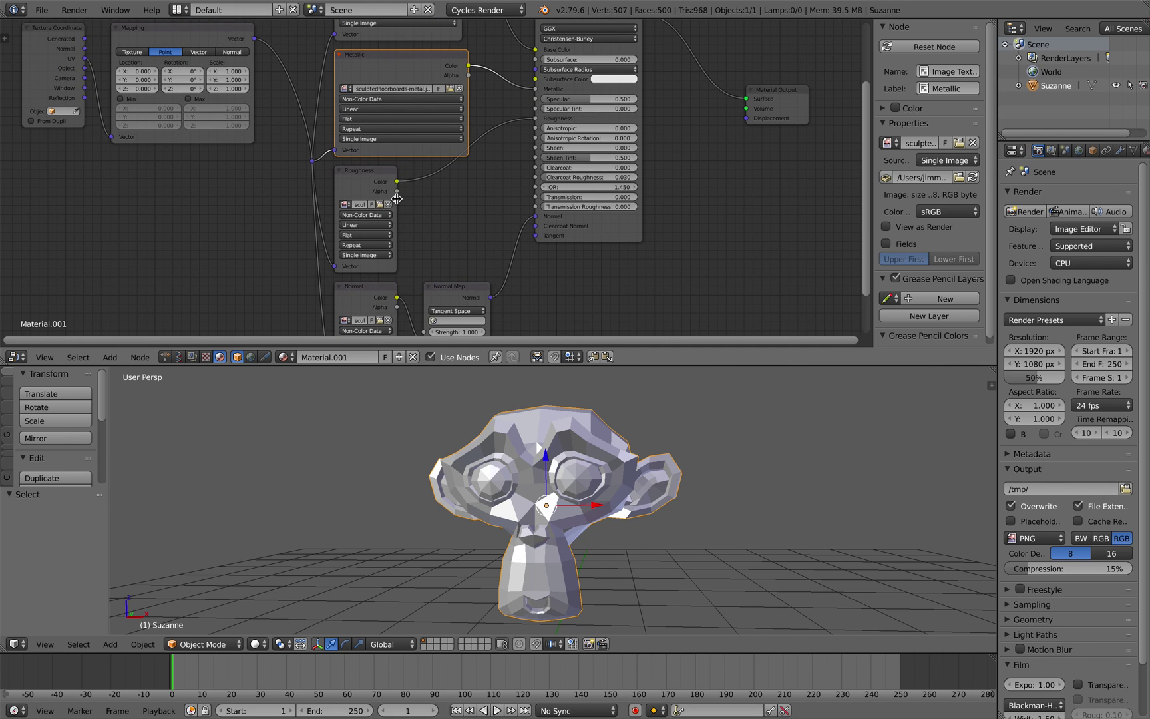
left_click_drag(397, 198, 445, 208)
middle_click_drag(409, 279, 406, 225)
left_click_drag(369, 235, 494, 228)
Shift the Principled BSDF and Material Output nodes slightly to clear the widened texture nodes
middle_click_drag(506, 198, 490, 239)
left_click_drag(596, 224, 620, 224)
middle_click_drag(653, 190, 653, 214)
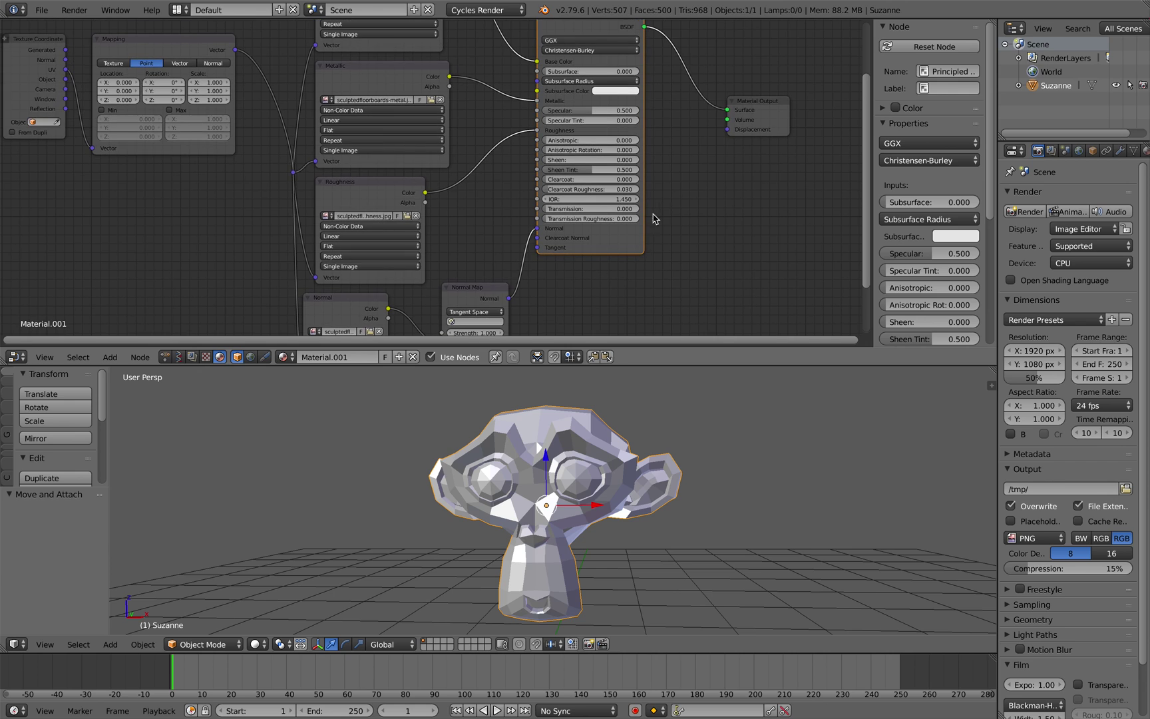
left_click_drag(747, 105, 756, 100)
Set the Normal Map node's UV map to UVMap and place the Mapping node slightly lower beside Texture Coordinate
middle_click_drag(542, 283, 542, 224)
left_click(488, 262)
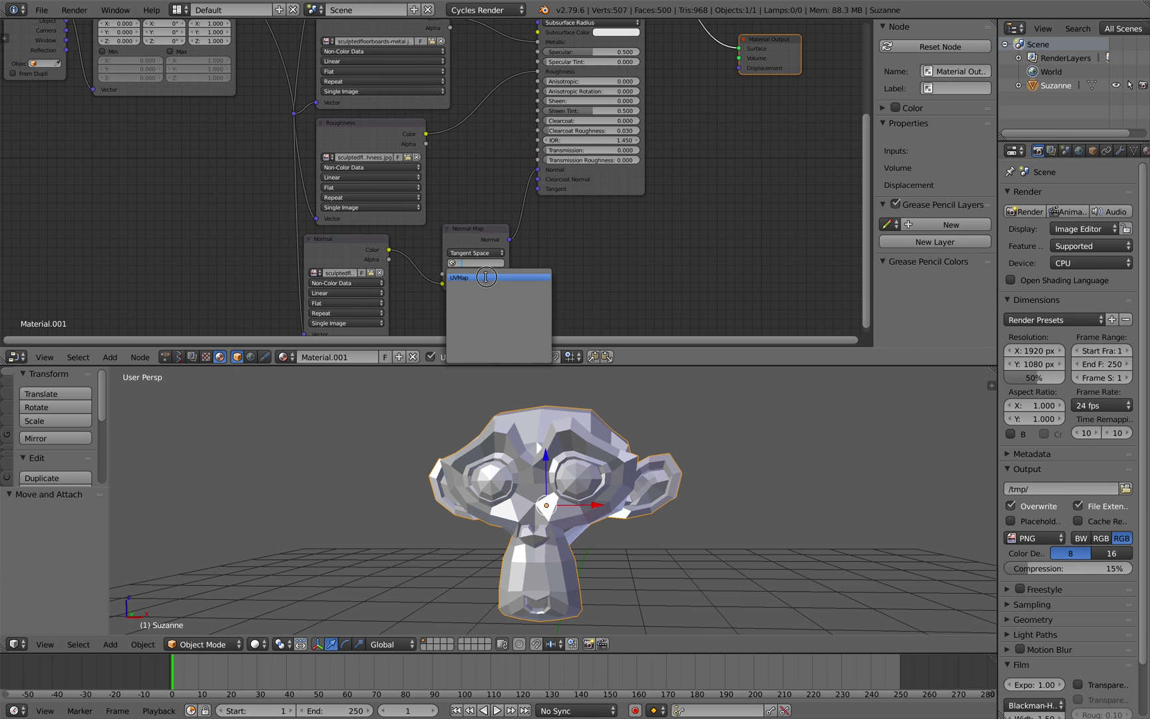
left_click(486, 277)
scroll(249, 70, "down", 1)
middle_click_drag(249, 70, 265, 164)
scroll(177, 139, "up", 1)
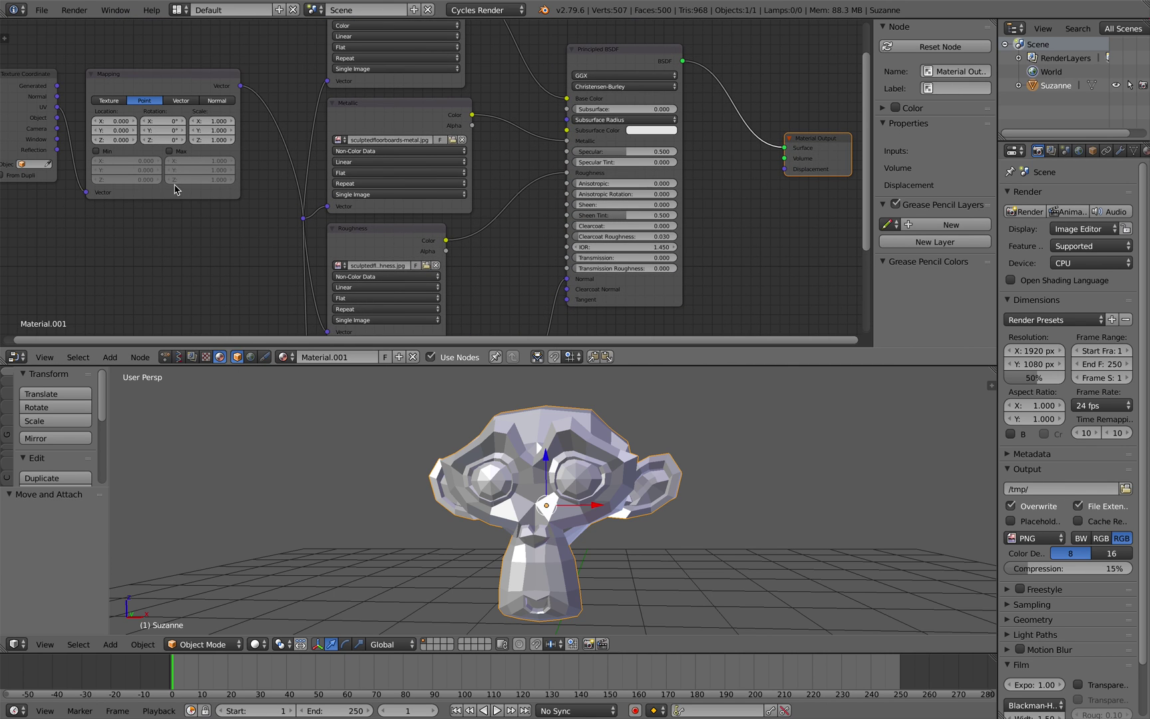
left_click(189, 87)
scroll(189, 89, "down", 1)
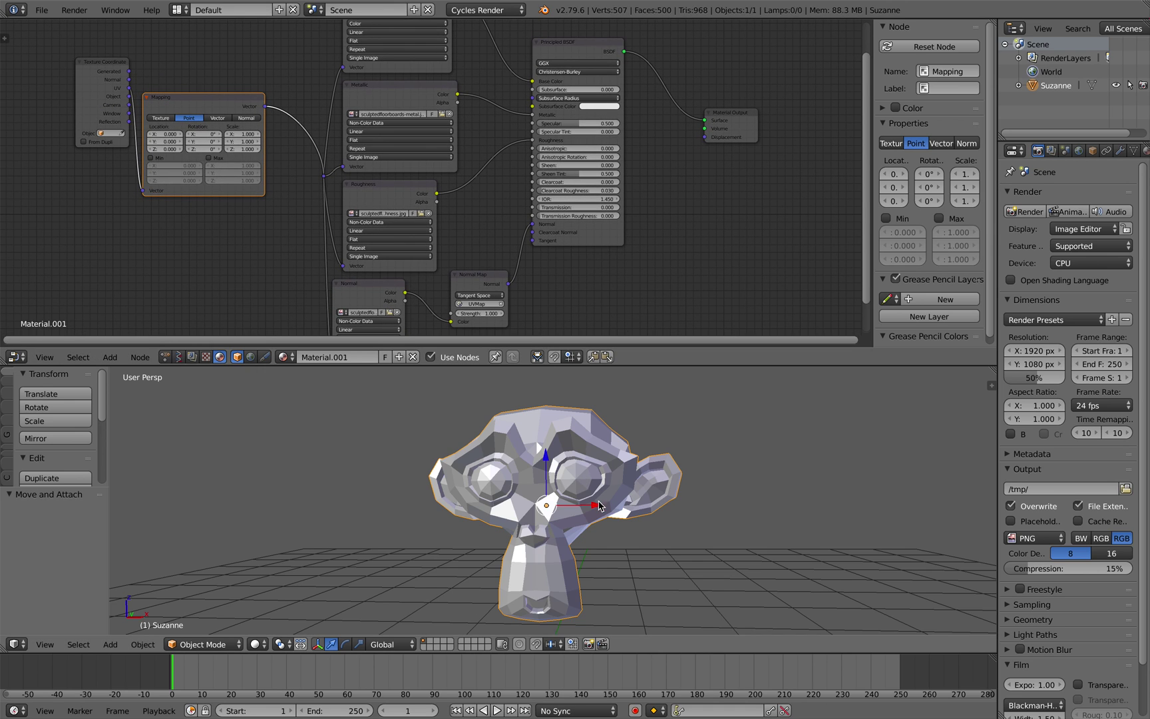
Set the 3D view's viewport shading to Material to preview the textures on the monkey
scroll(522, 480, "down", 2)
key("ctrl+s")
left_click(522, 478)
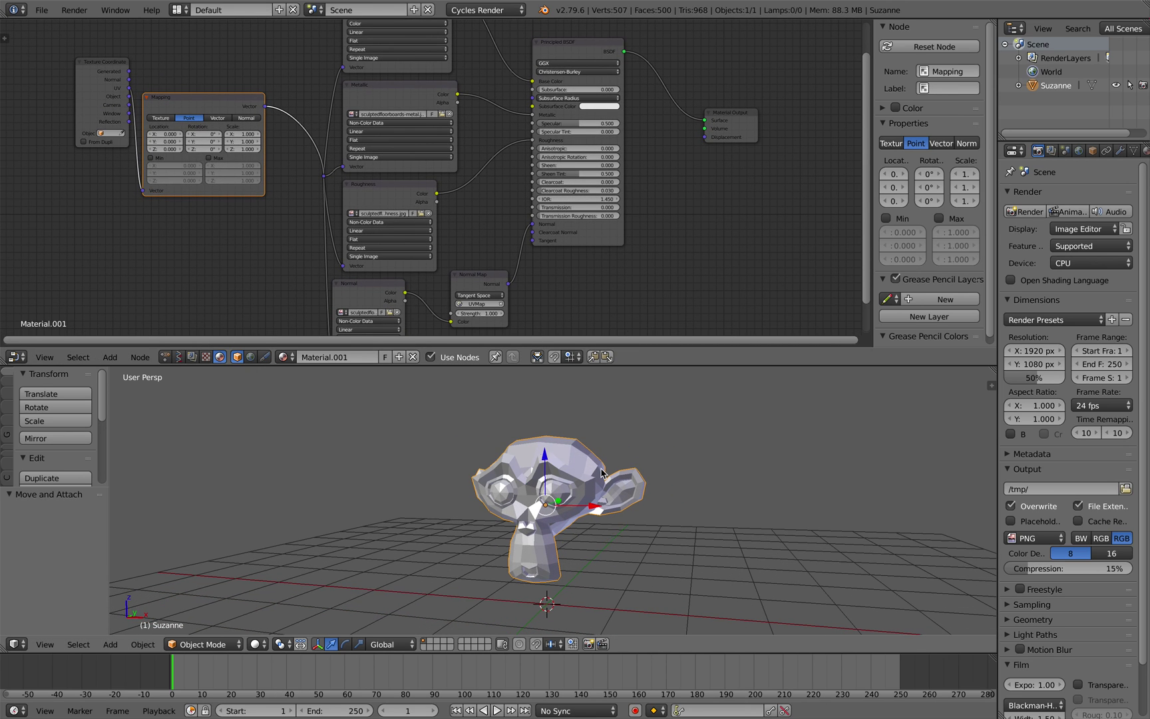
middle_click_drag(433, 536, 424, 554)
left_click(255, 644)
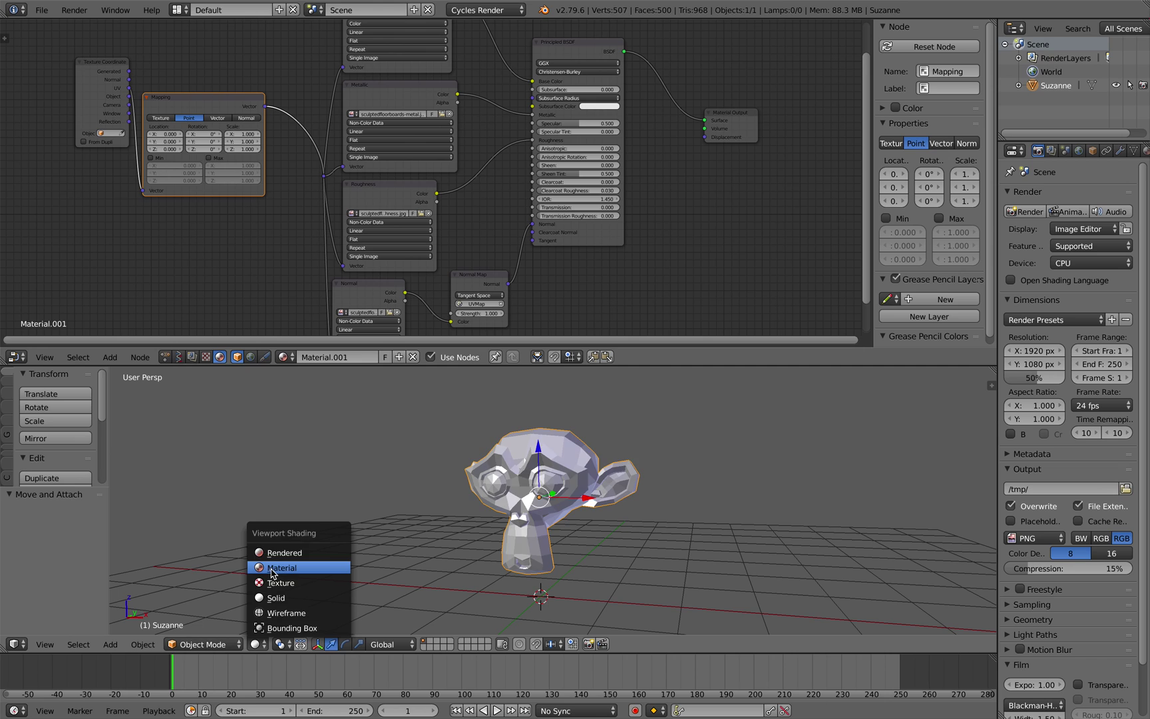
left_click(274, 574)
Add a Sun lamp, move it by about -3.172, -0.802, 1.759 beside the monkey, and rotate it about -40.6°
key("shift+a")
mouse_move(376, 666)
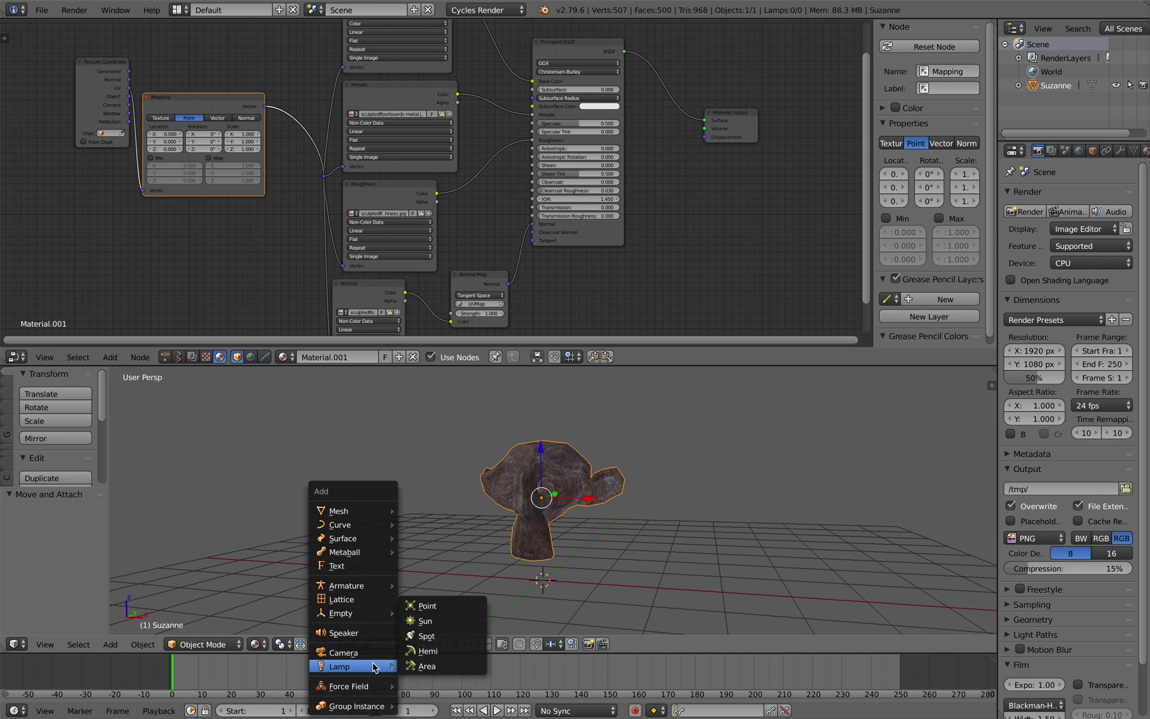
left_click(440, 622)
key("g")
left_click(393, 420)
key("r")
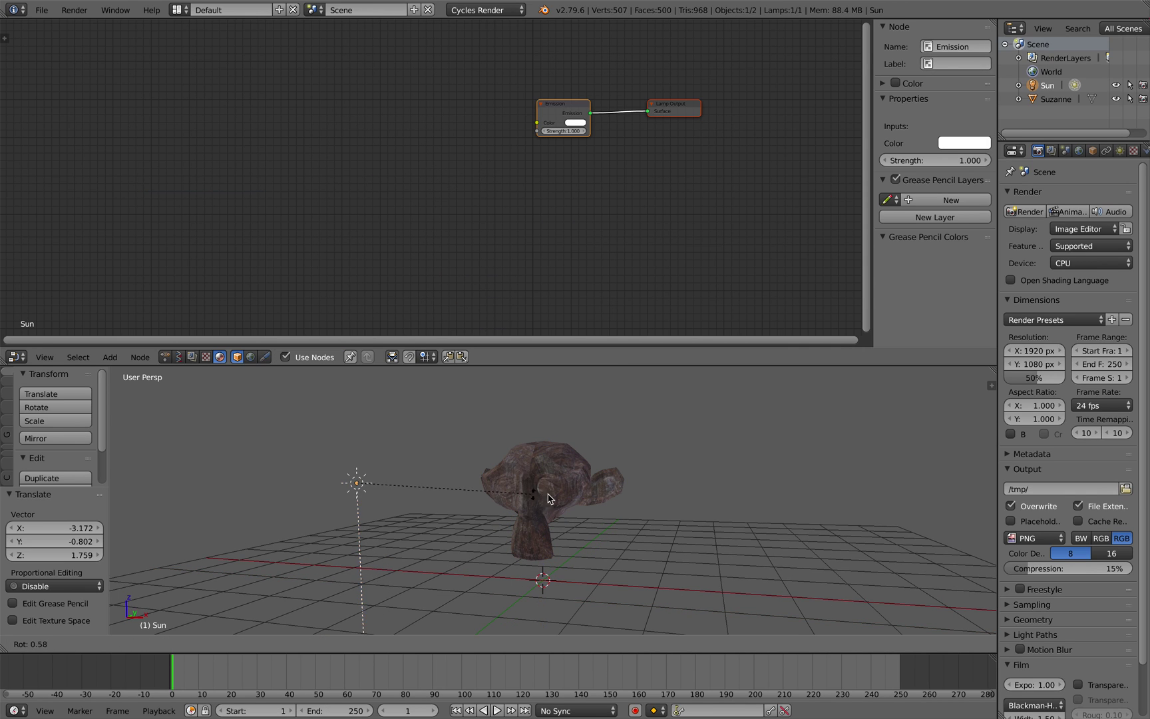
left_click(543, 608)
Set the 3D view's viewport shading to Rendered and select the monkey
left_click(265, 646)
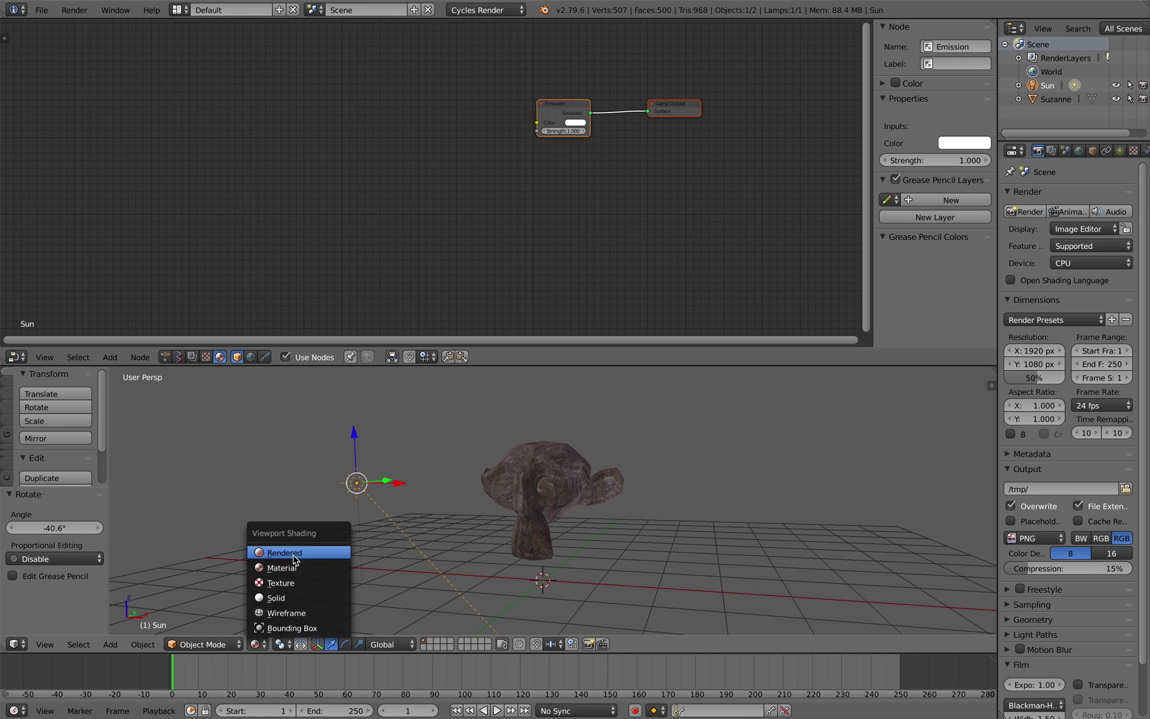
left_click(273, 548)
right_click(527, 482)
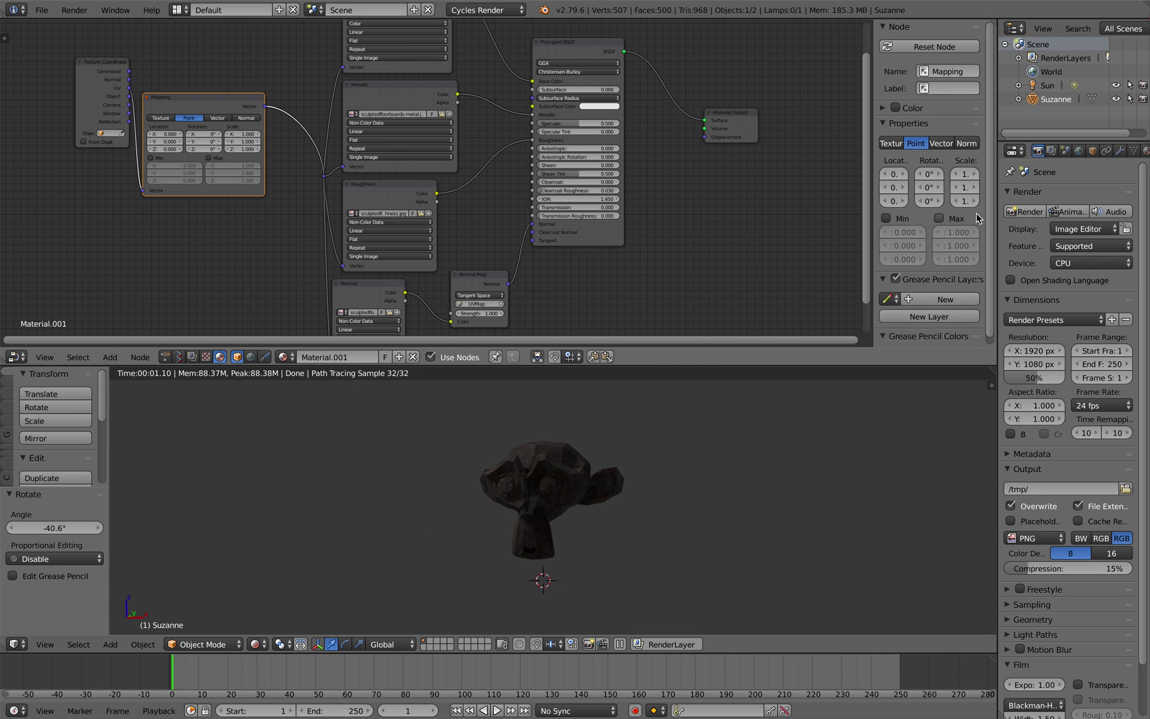
Brighten the World surface color to a light grey
left_click(1080, 151)
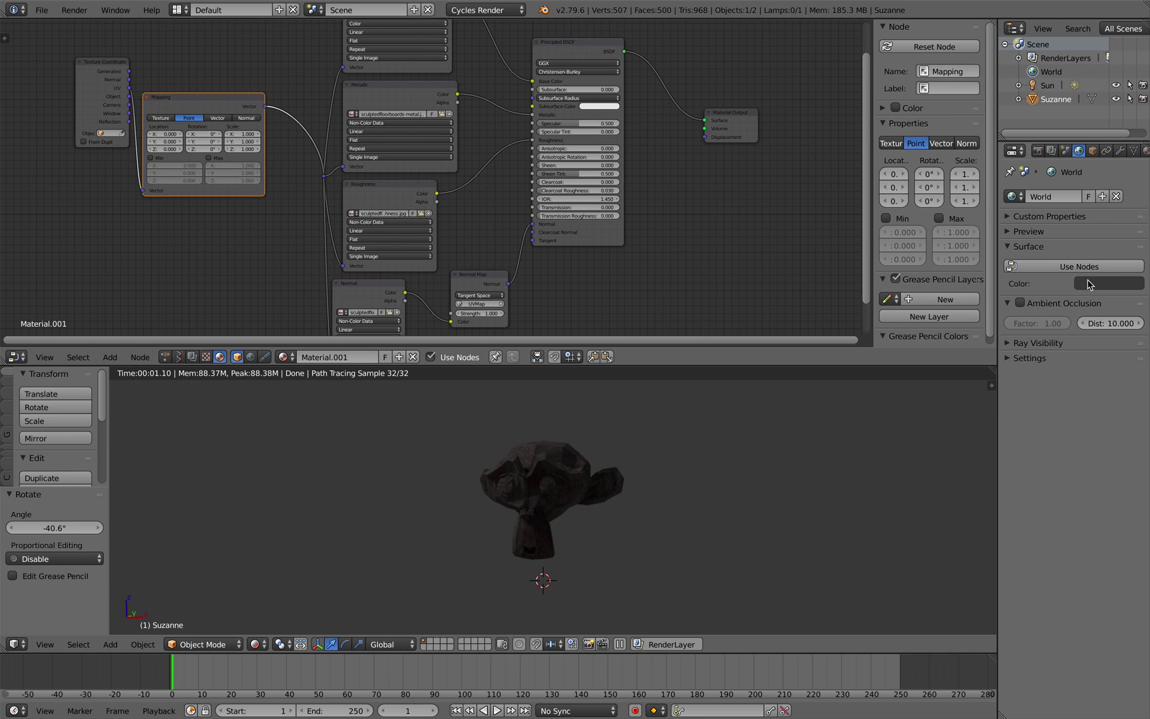
left_click(1089, 285)
left_click_drag(1132, 142, 1132, 127)
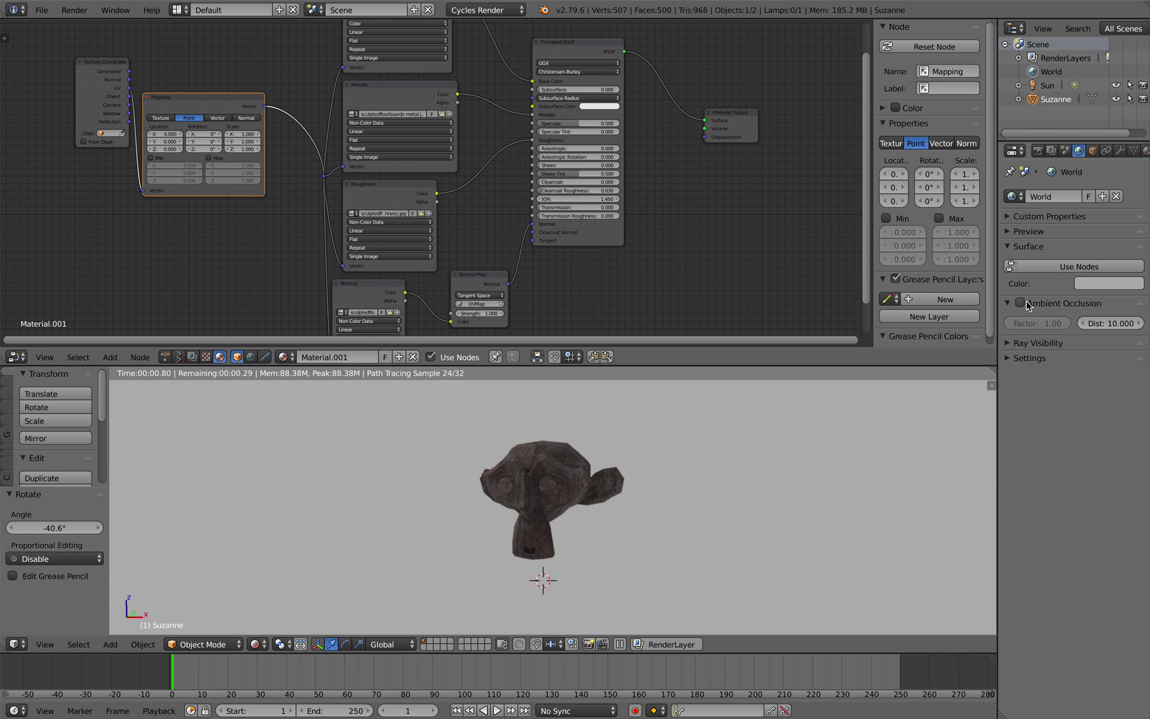
Enable nodes for the World surface and enlarge the 3D view area upward
left_click(1079, 266)
scroll(681, 432, "up", 3)
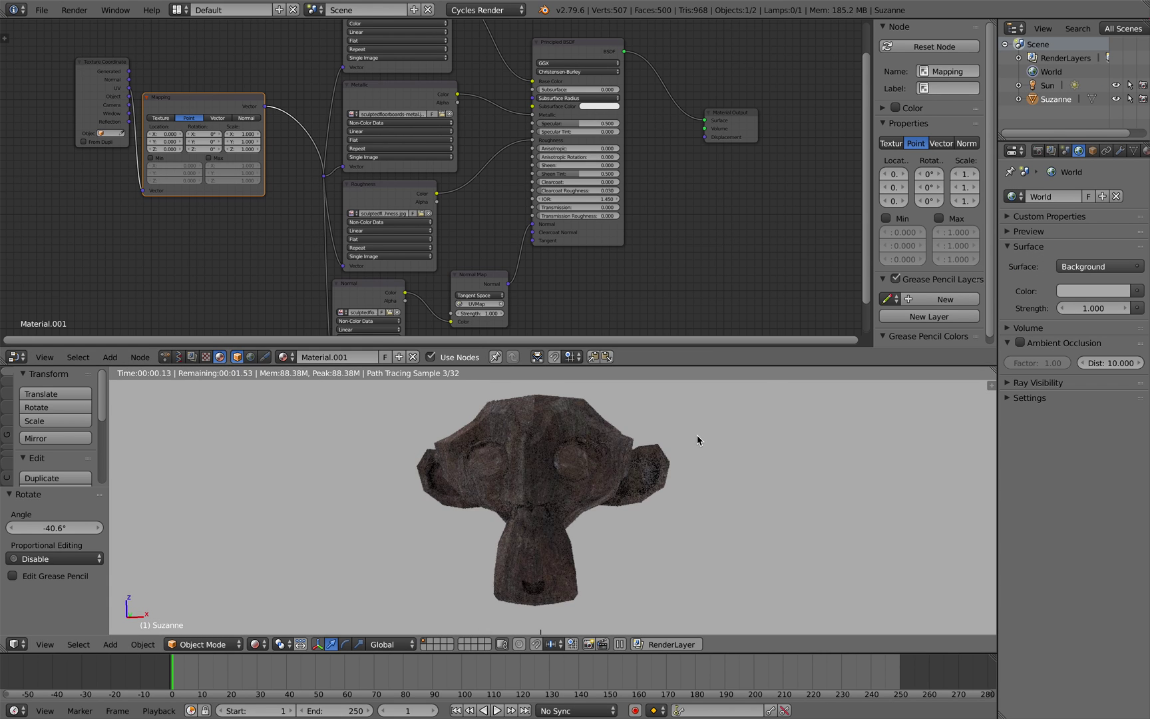
left_click_drag(686, 365, 691, 269)
middle_click_drag(652, 373, 599, 407)
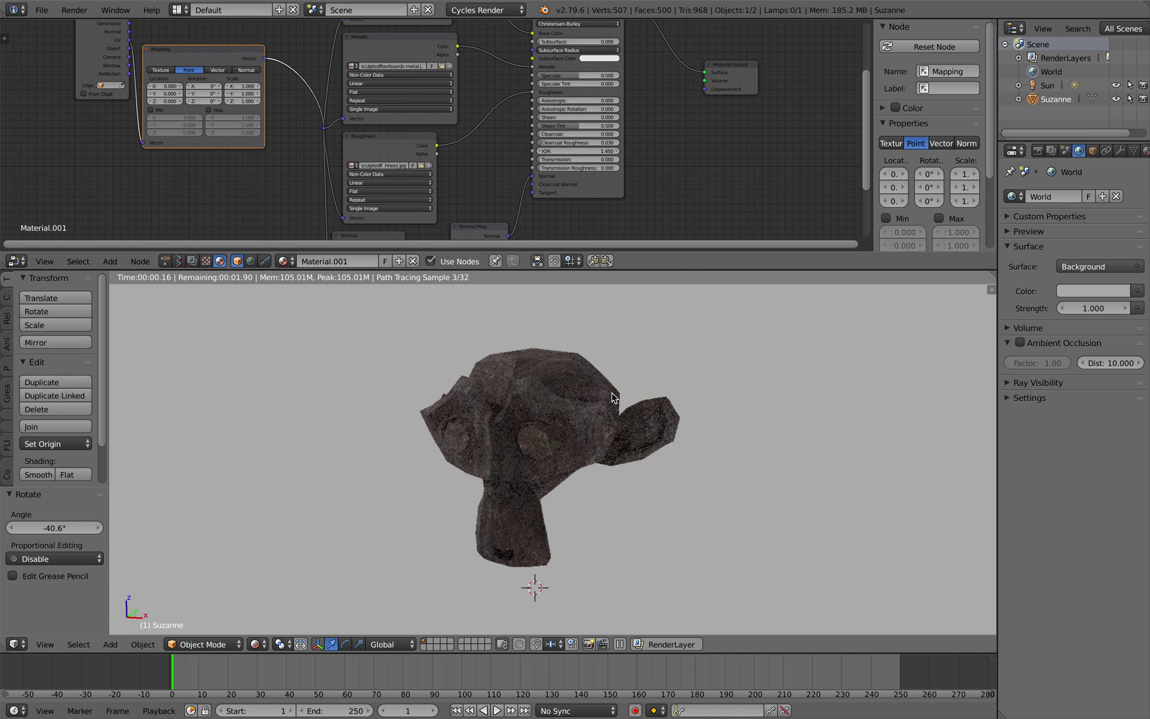
Return the viewport to Solid shading and trackball-rotate the Sun lamp by about 25.21, 61.88
left_click(255, 644)
left_click(273, 589)
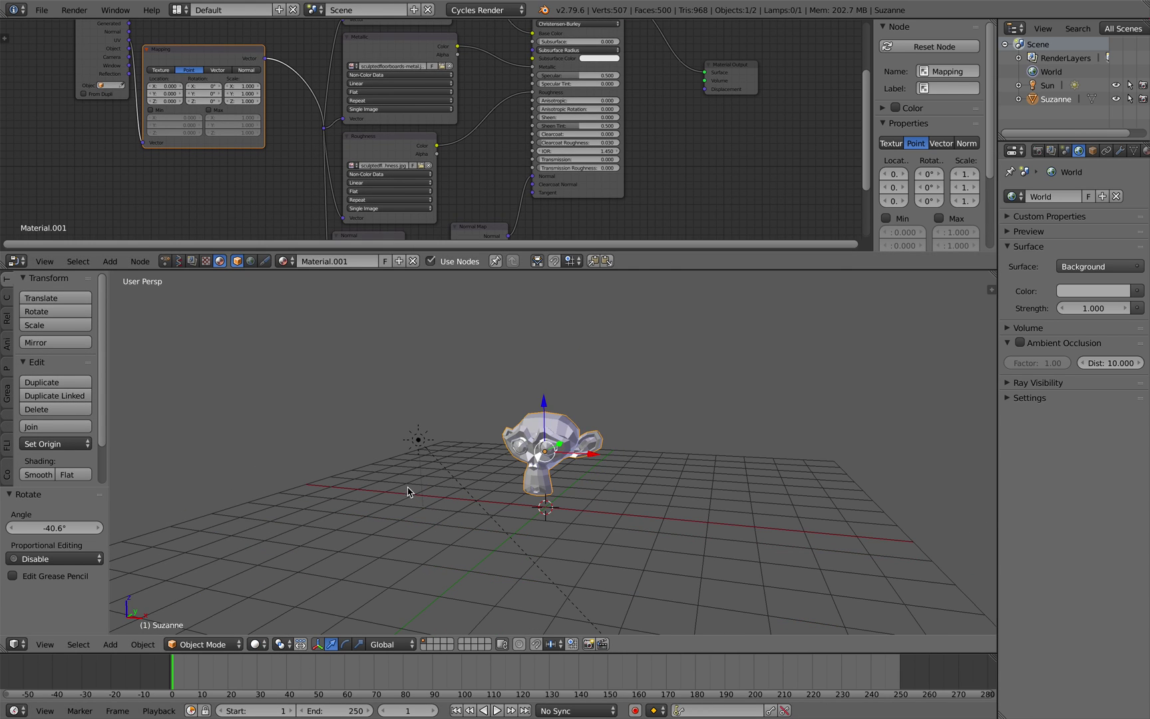
right_click(418, 440)
key("r")
key("r")
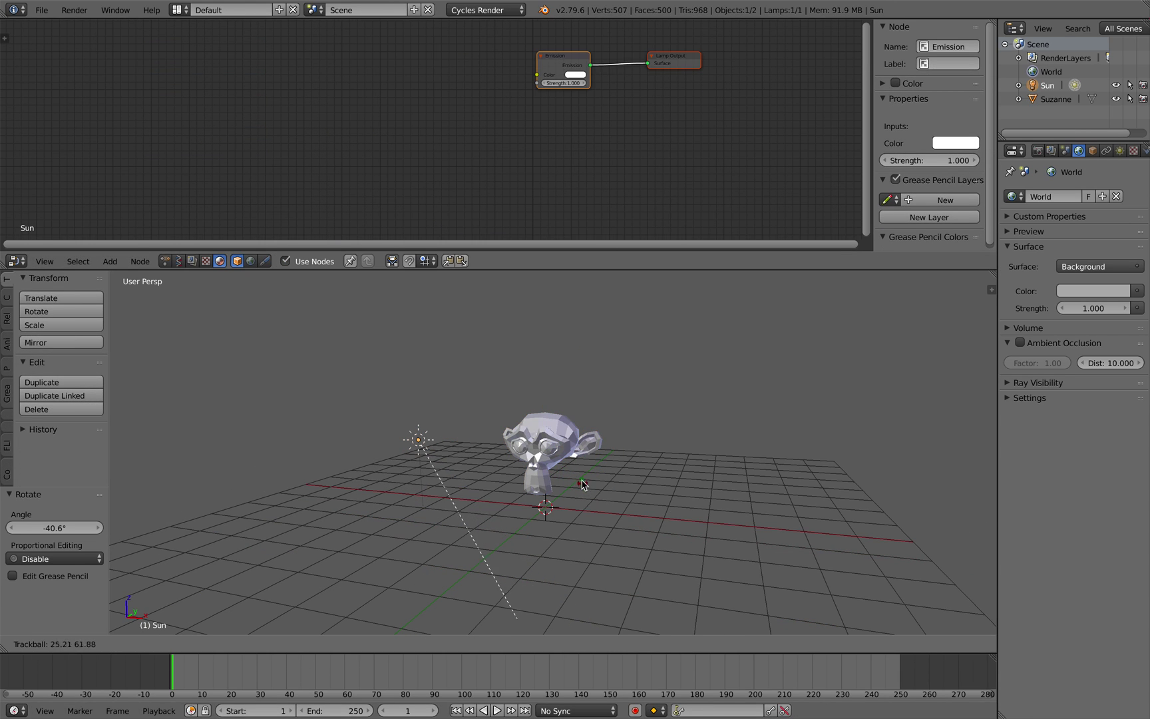
left_click(583, 484)
Move the Sun lamp by about 0.224, 0.247, 0.792 and save the file
key("g")
left_click(590, 447)
key("ctrl+s")
left_click(590, 446)
Add a level 2 subdivision surface to the monkey and apply smooth shading to it
right_click(565, 445)
middle_click_drag(565, 445, 574, 441)
scroll(574, 440, "up", 2)
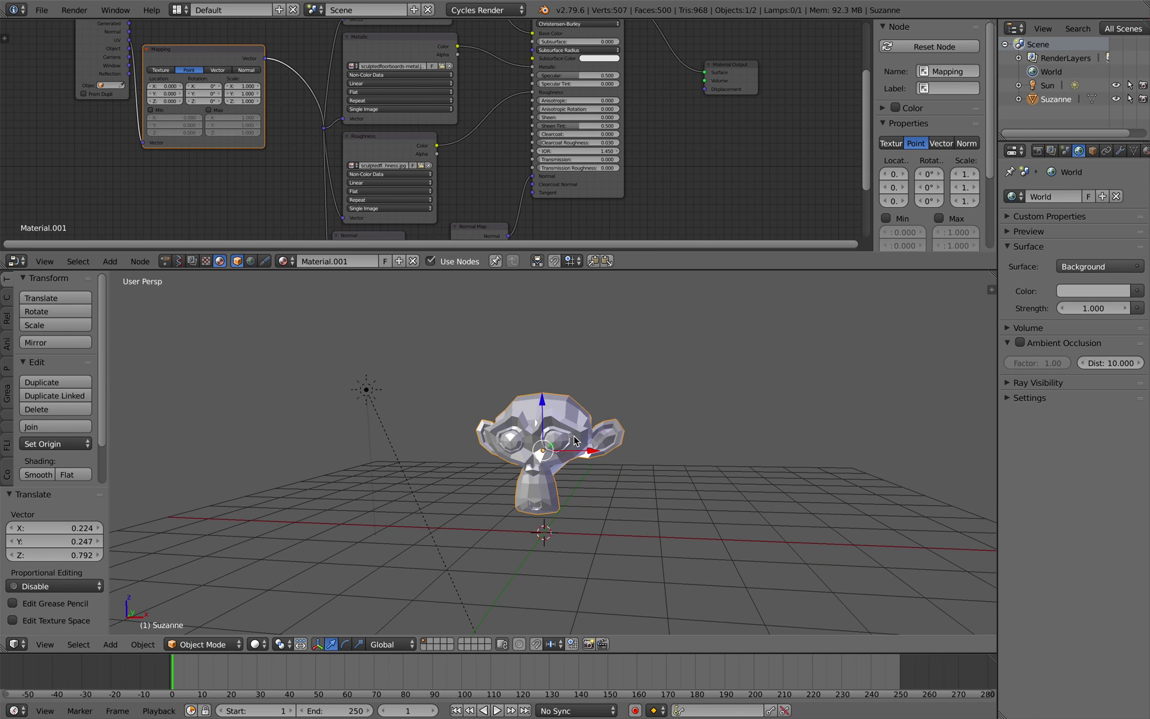
key("ctrl+2")
scroll(576, 445, "up", 2)
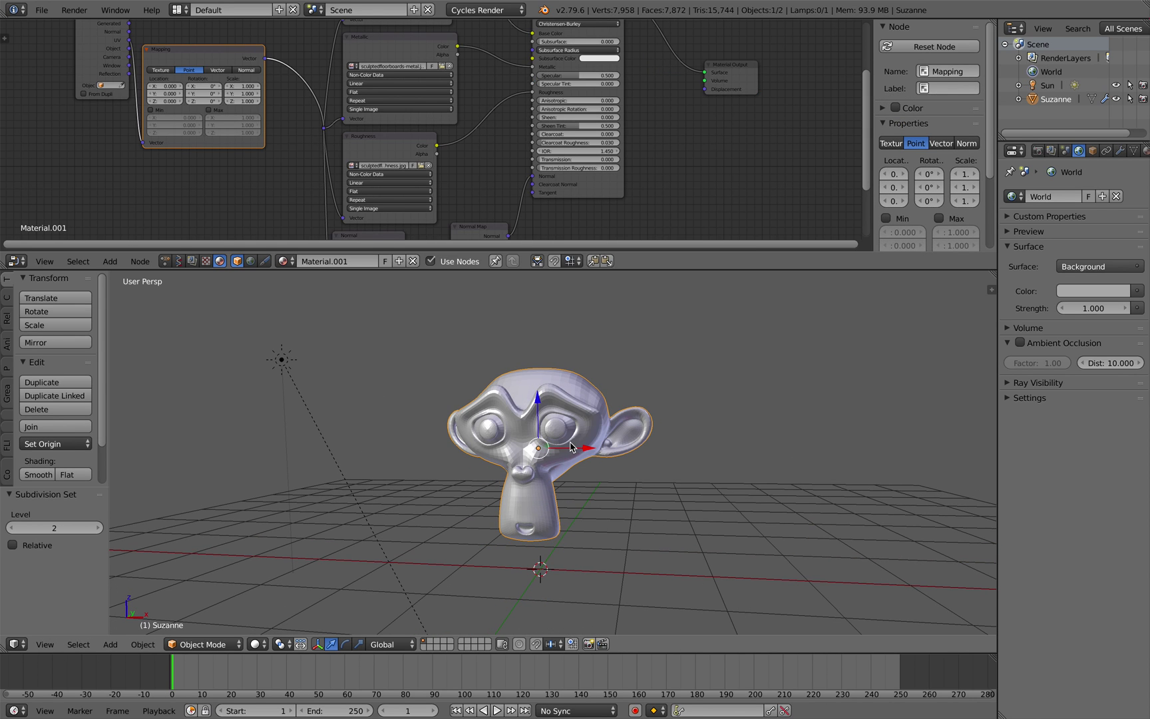
key("space")
type("smooth")
key("Return")
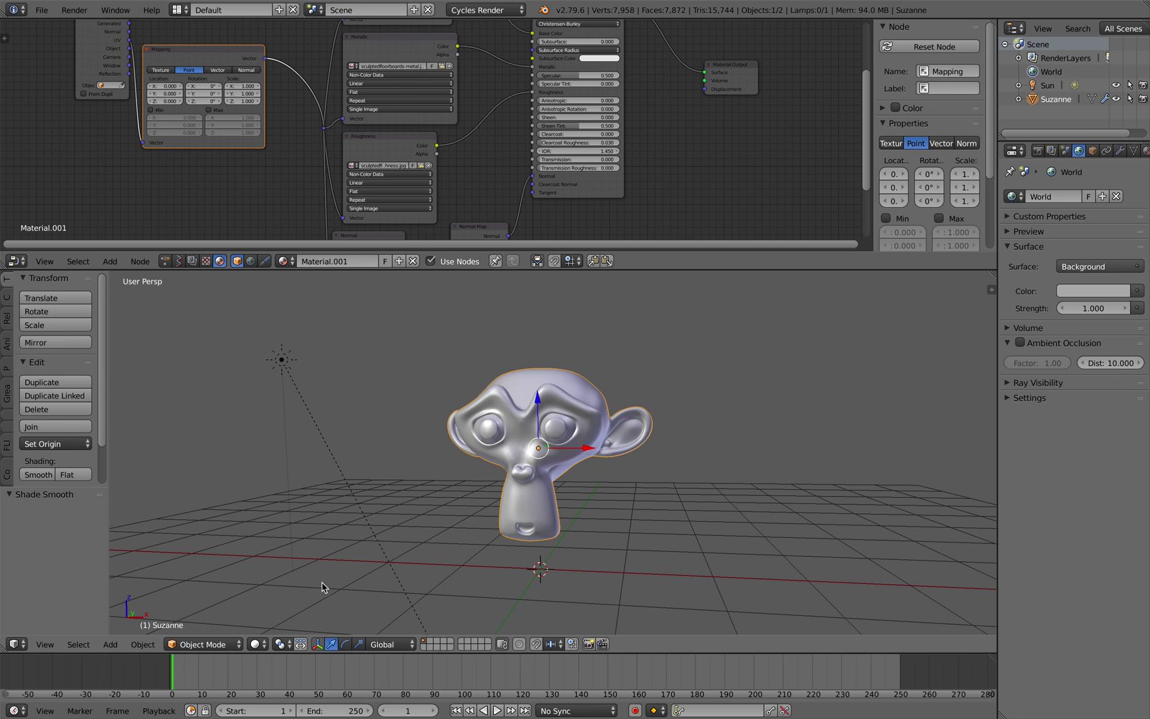
Preview the smoothed monkey in Rendered viewport shading, finishing back in Solid shading
left_click(255, 644)
left_click(283, 550)
scroll(579, 455, "up", 3)
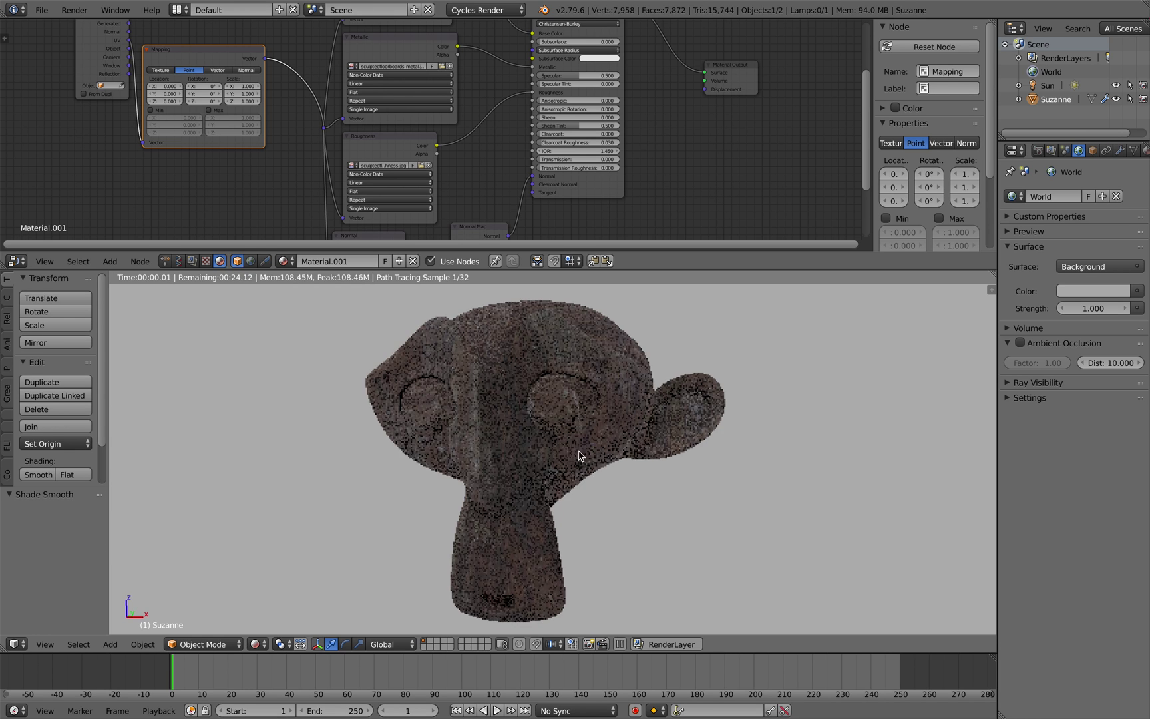
mouse_move(579, 456)
middle_mouse_down()
mouse_move(679, 488)
mouse_move(570, 501)
mouse_move(603, 448)
middle_mouse_up()
left_click(255, 645)
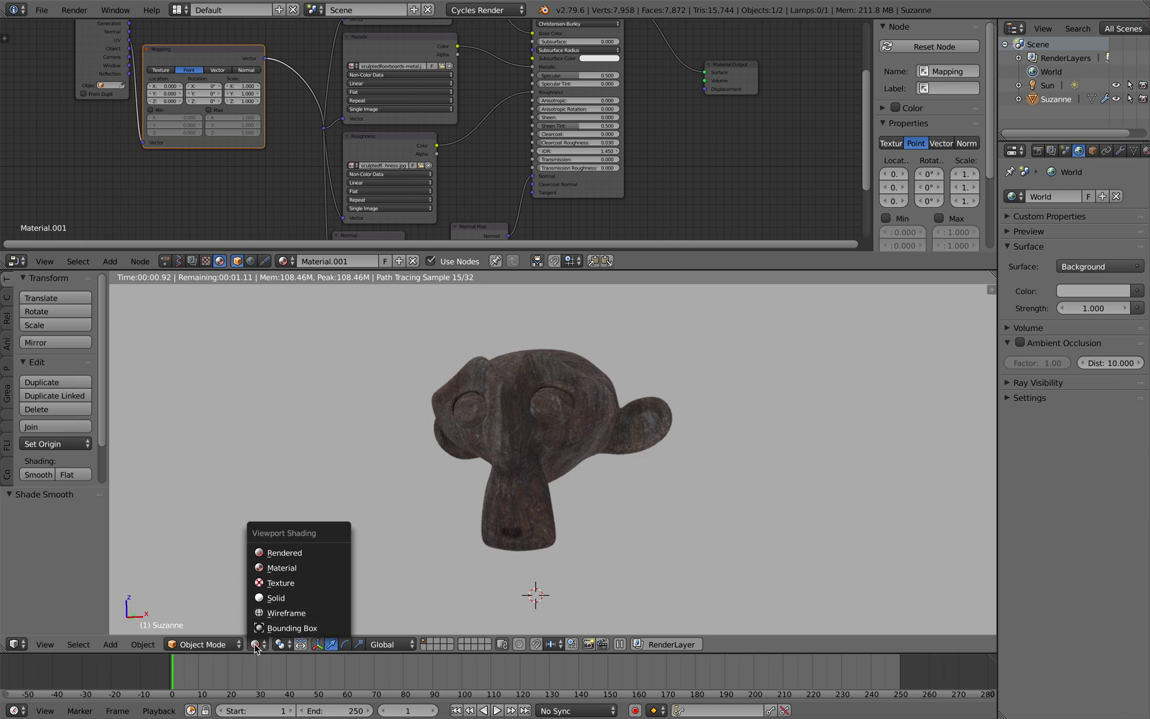
left_click(283, 597)
middle_click_drag(521, 467, 524, 483)
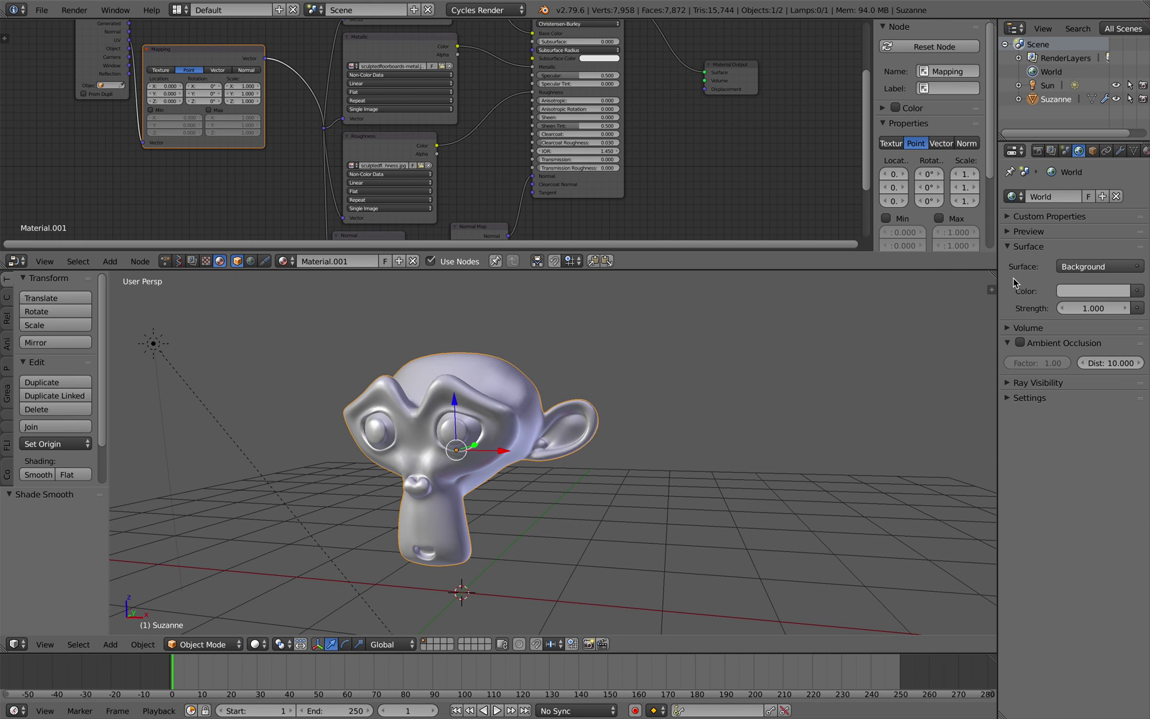
Split the 3D view into two side-by-side areas and change the new one to the UV/Image Editor
left_click_drag(992, 274, 578, 313)
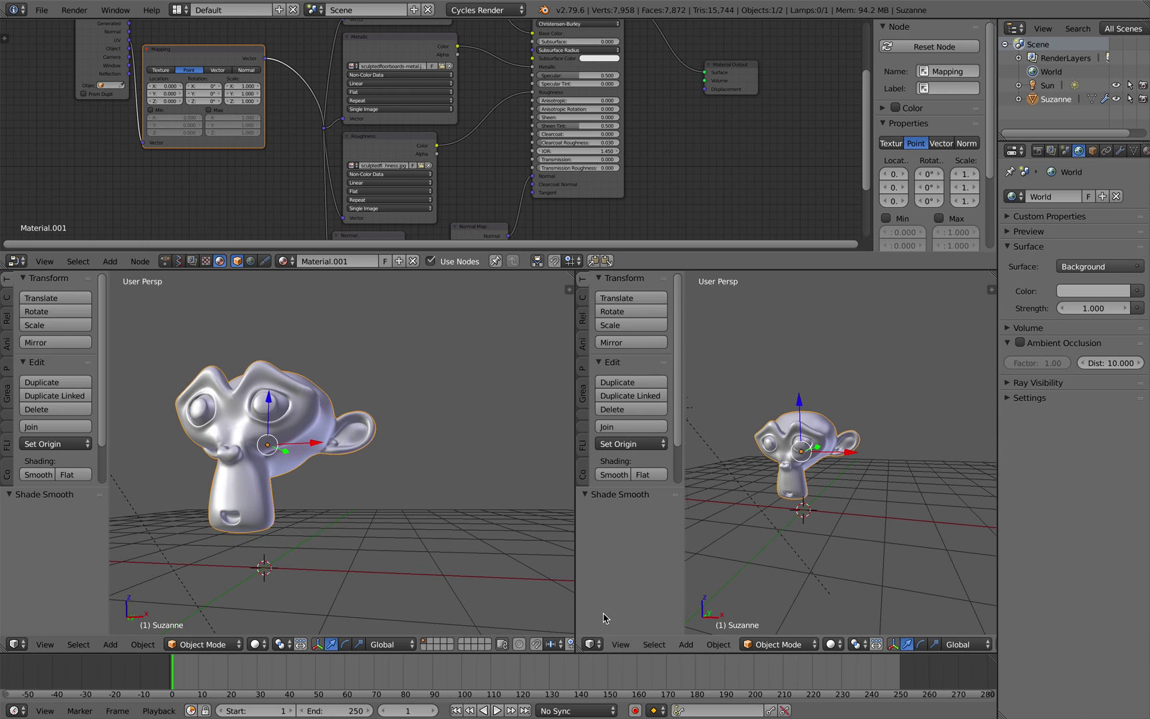
left_click(588, 645)
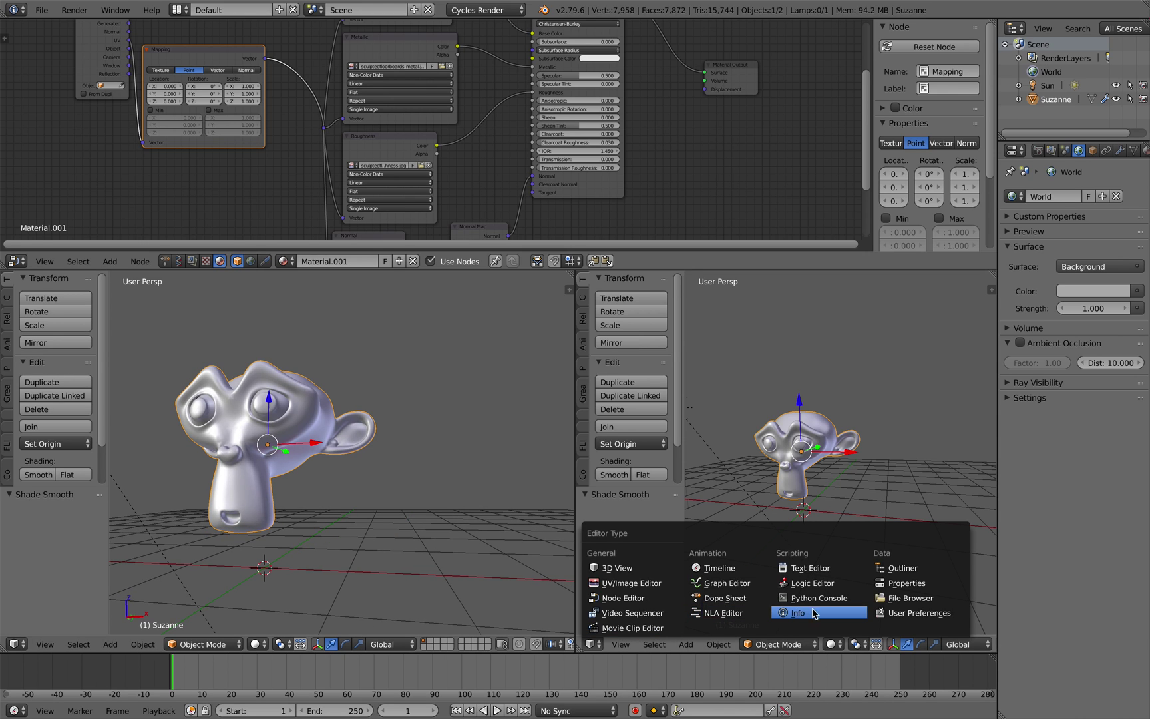
left_click(654, 584)
Select the monkey's whole mesh in Edit Mode, scale its UVs by 2, and return to Object Mode
key("Tab")
key("KP_Decimal")
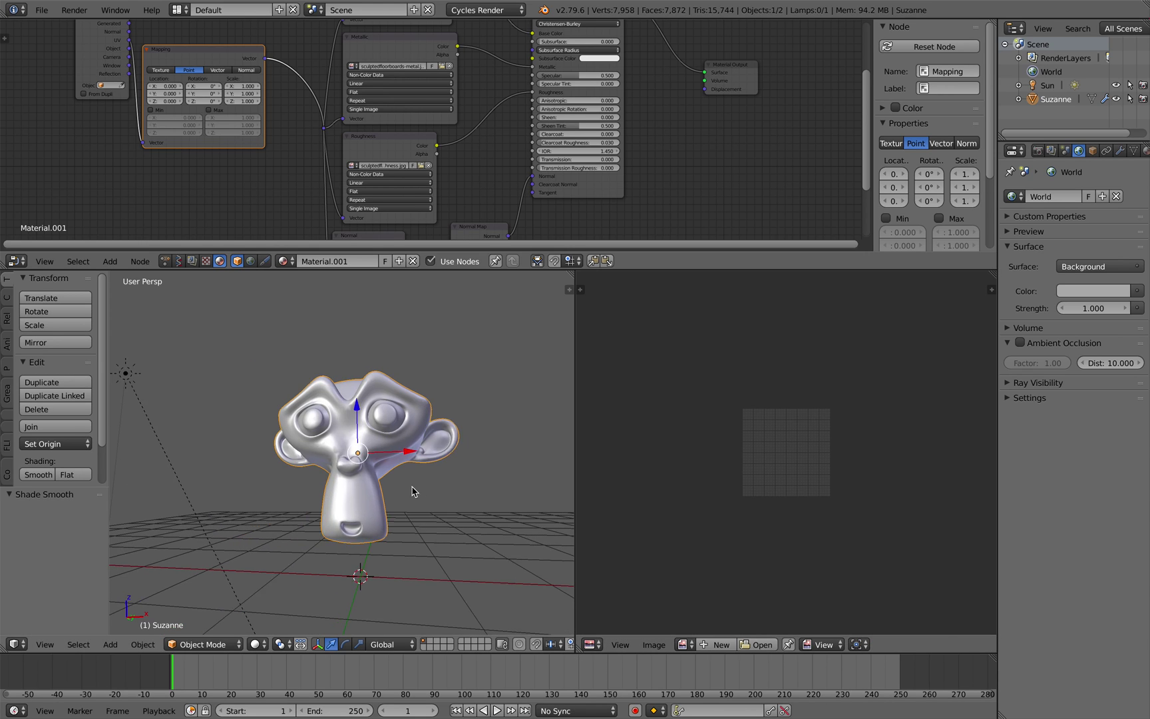
key("a")
scroll(829, 506, "up", 6)
scroll(829, 506, "down", 8)
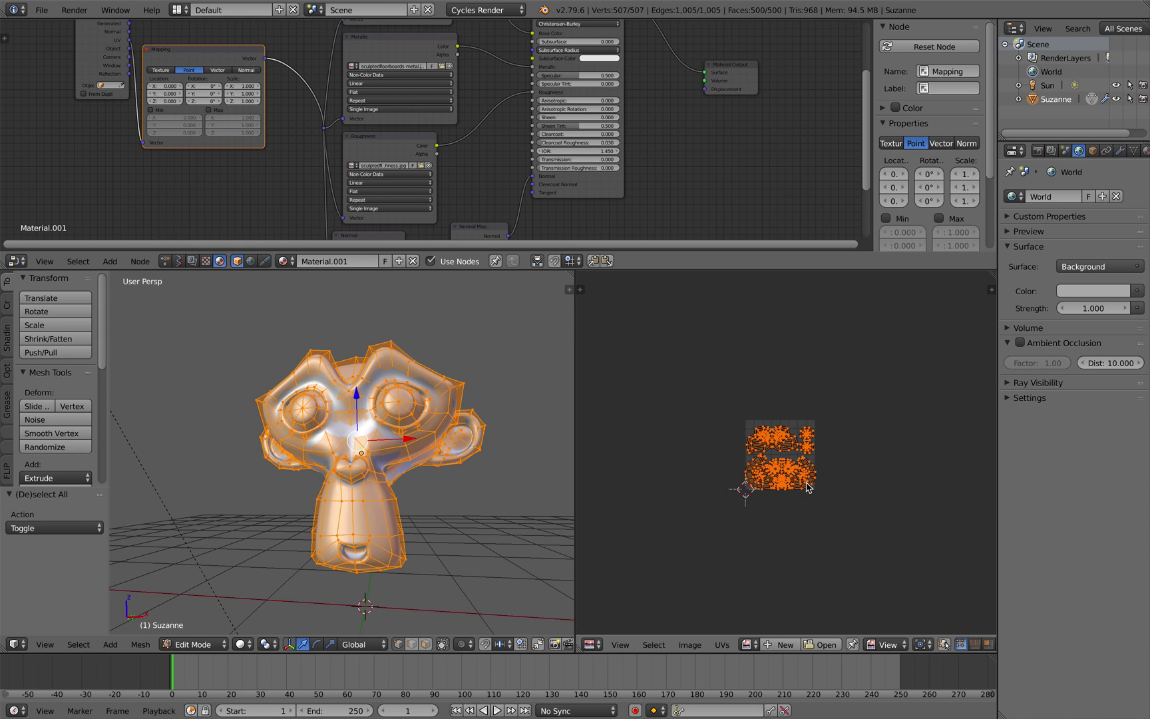
key("s")
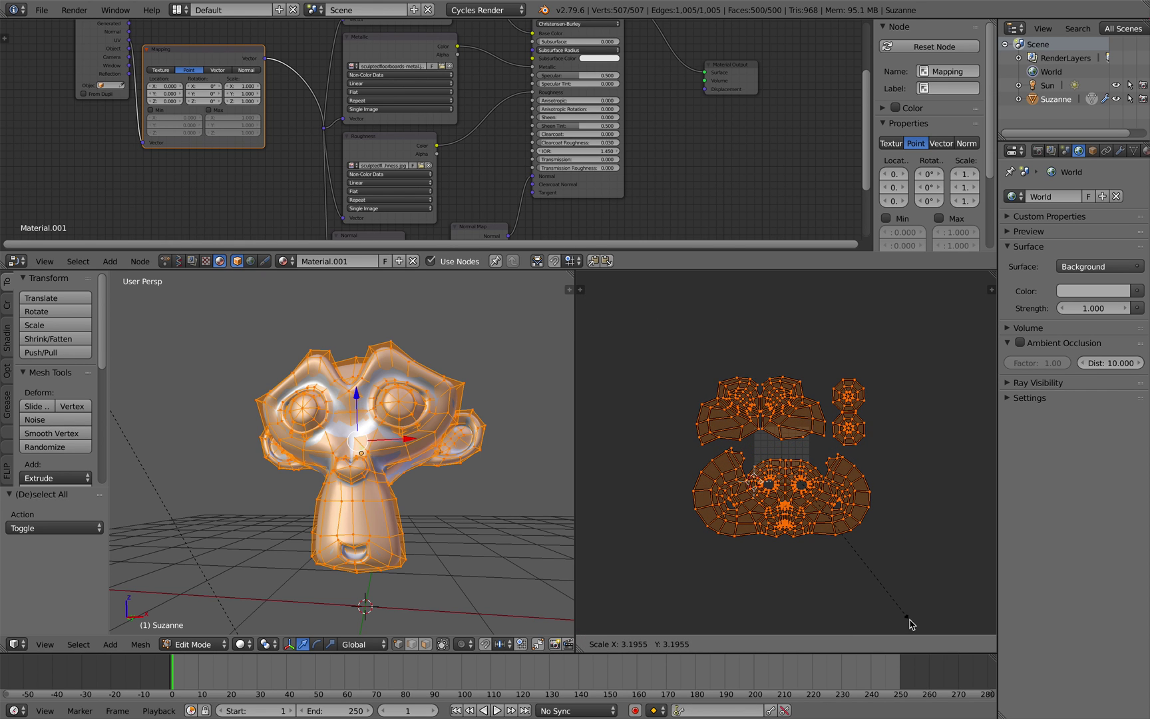
key("2")
key("Return")
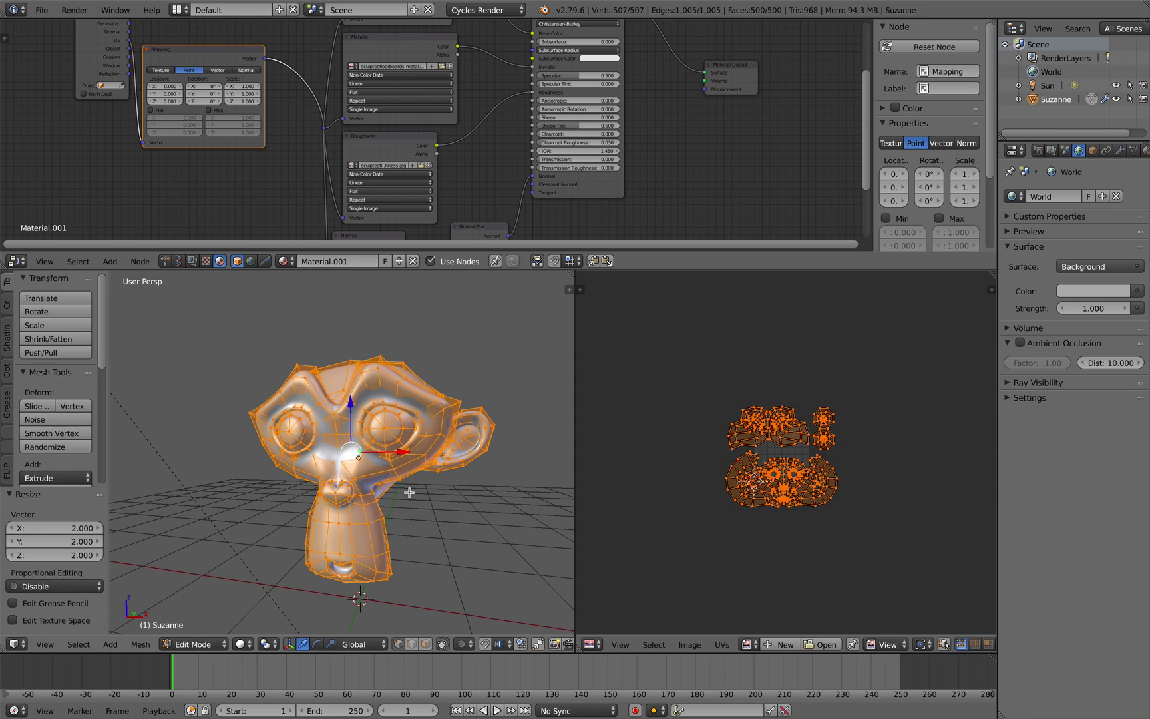
key("Tab")
Inspect the rescaled texture on the monkey up close in Rendered viewport shading
left_click(265, 644)
left_click(280, 548)
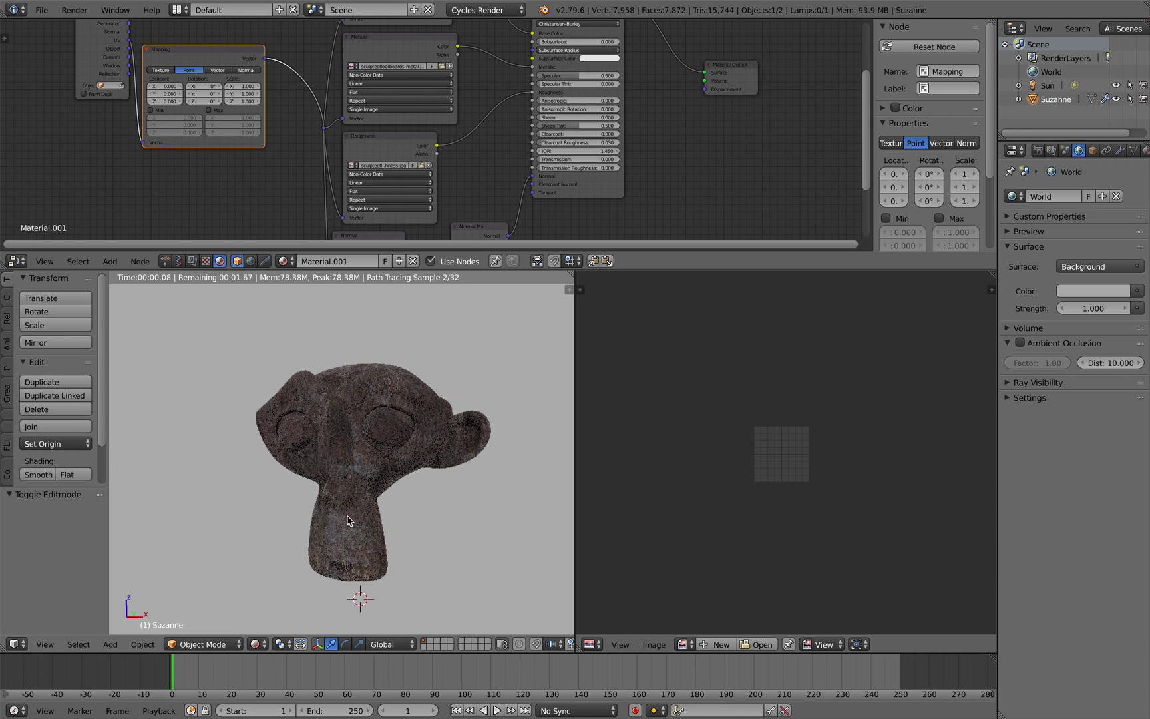
scroll(411, 458, "up", 2)
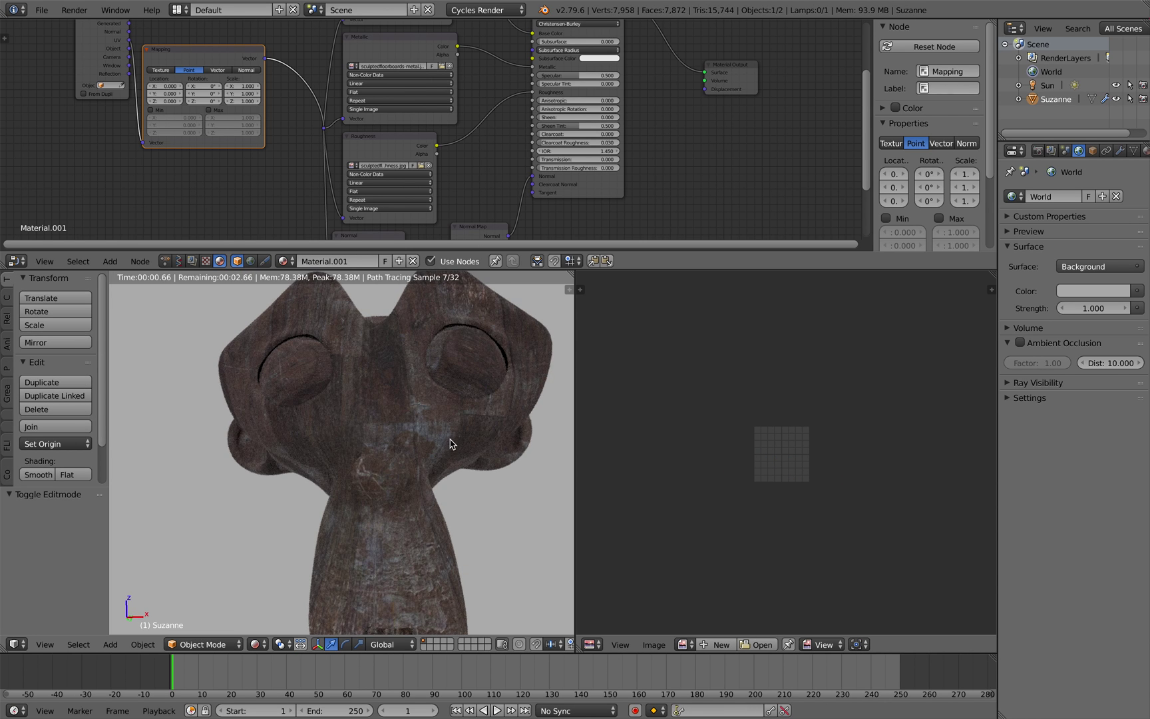
scroll(433, 437, "down", 3)
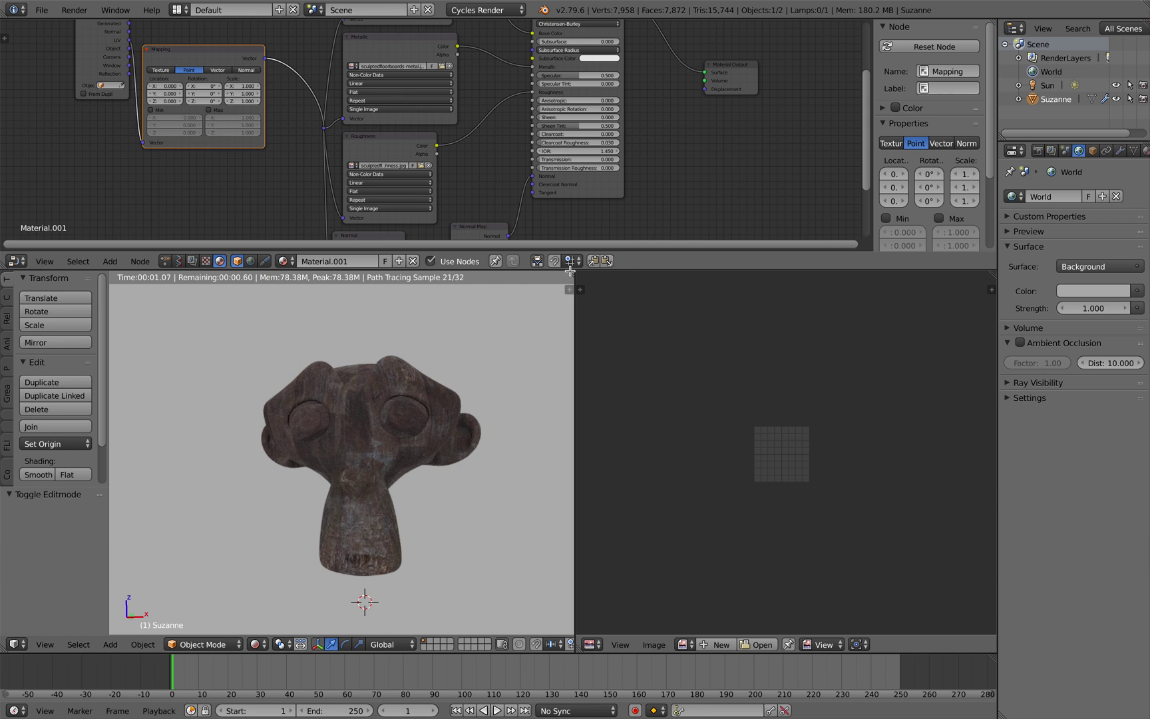
Merge the UV/Image Editor area back into the 3D view and set the viewport shading to Solid
key("F12")
key("Escape")
scroll(529, 439, "down", 2)
left_click(255, 644)
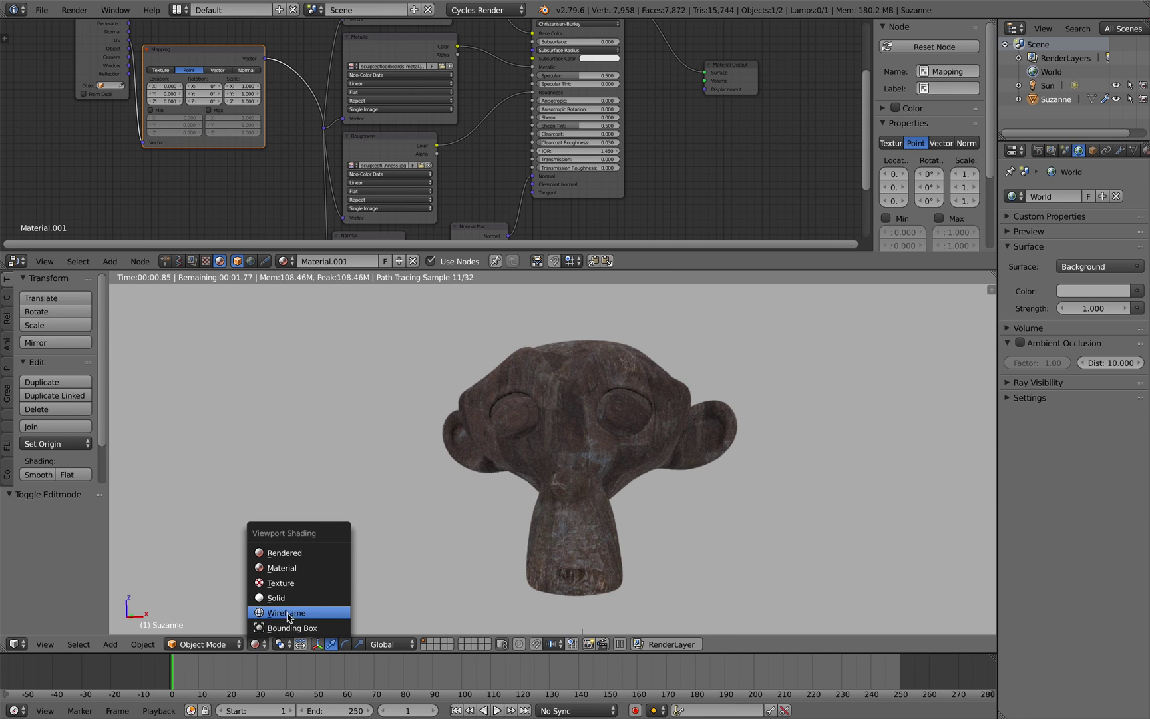
left_click(277, 575)
middle_click_drag(564, 499, 597, 452)
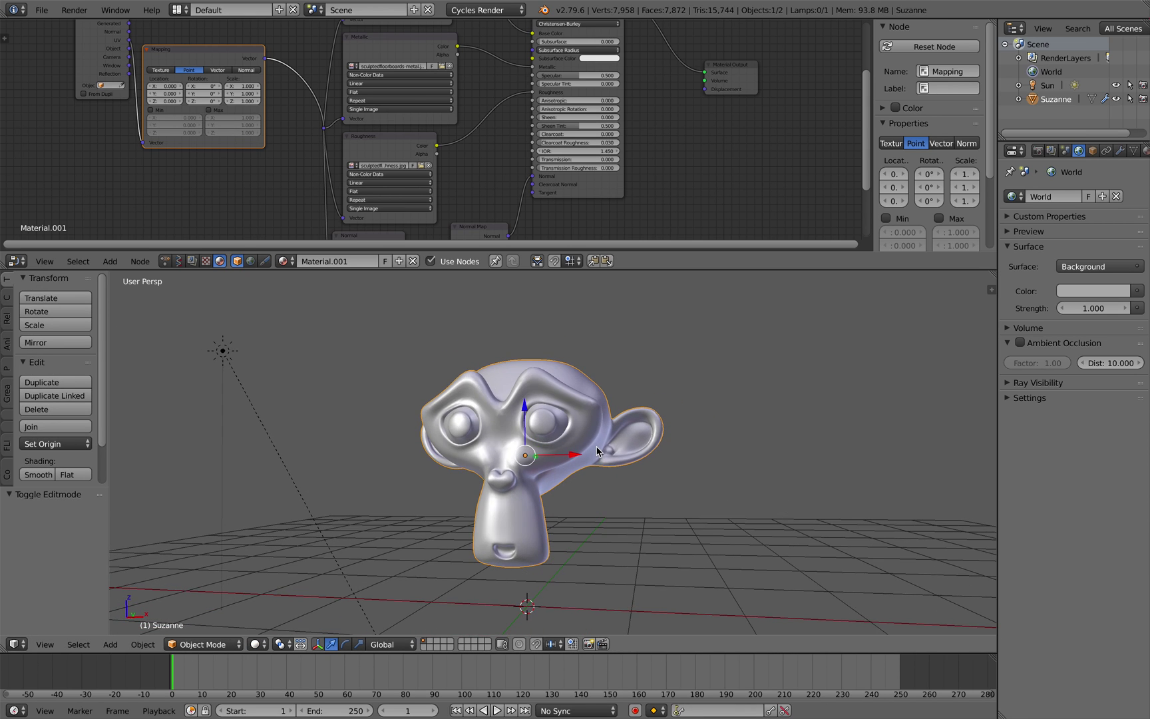
Check the desktop windows, return to Blender, save the file and fit the material nodes in view
key("ctrl+Left")
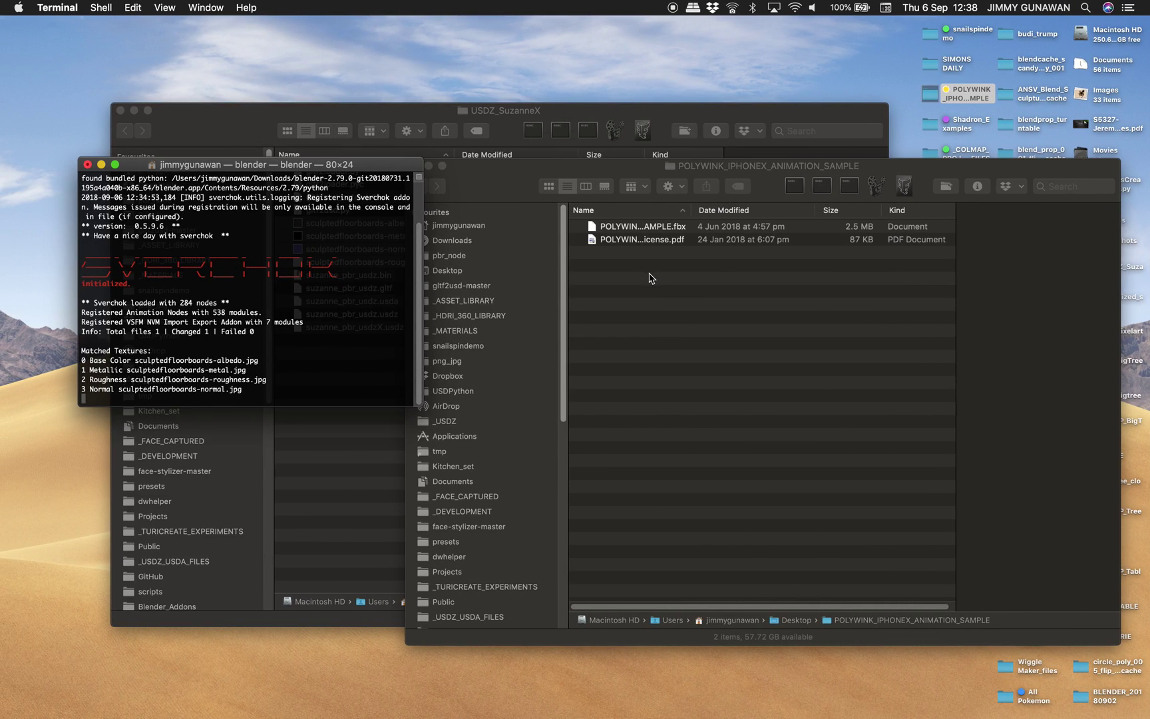
key("super+Tab")
key("ctrl+s")
key("Return")
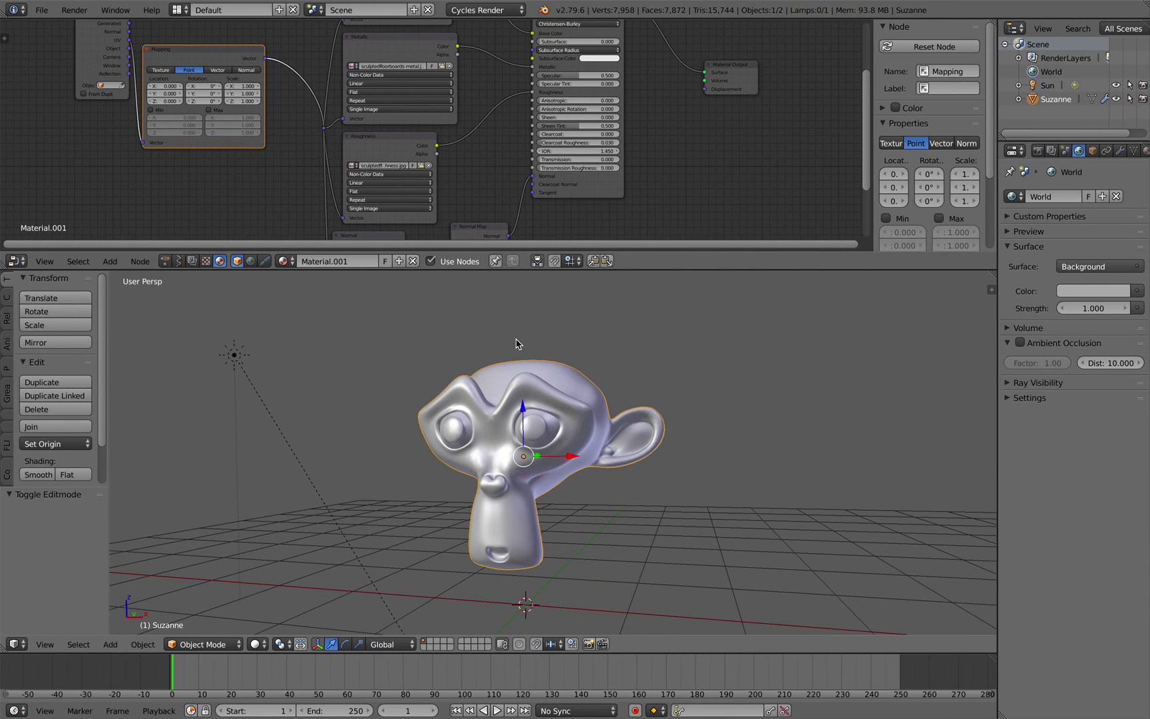
key("Home")
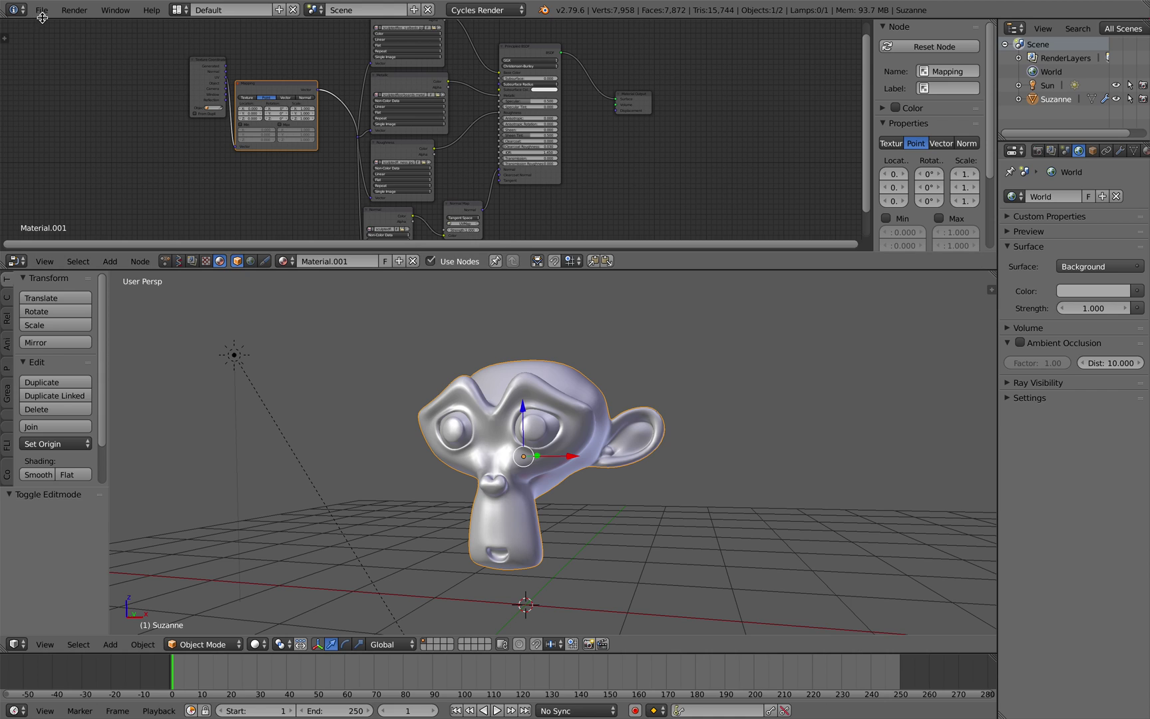
Review the available export formats, including glTF 2.0 (.gltf) and glTF 2.0 (.glb), without exporting
left_click(41, 10)
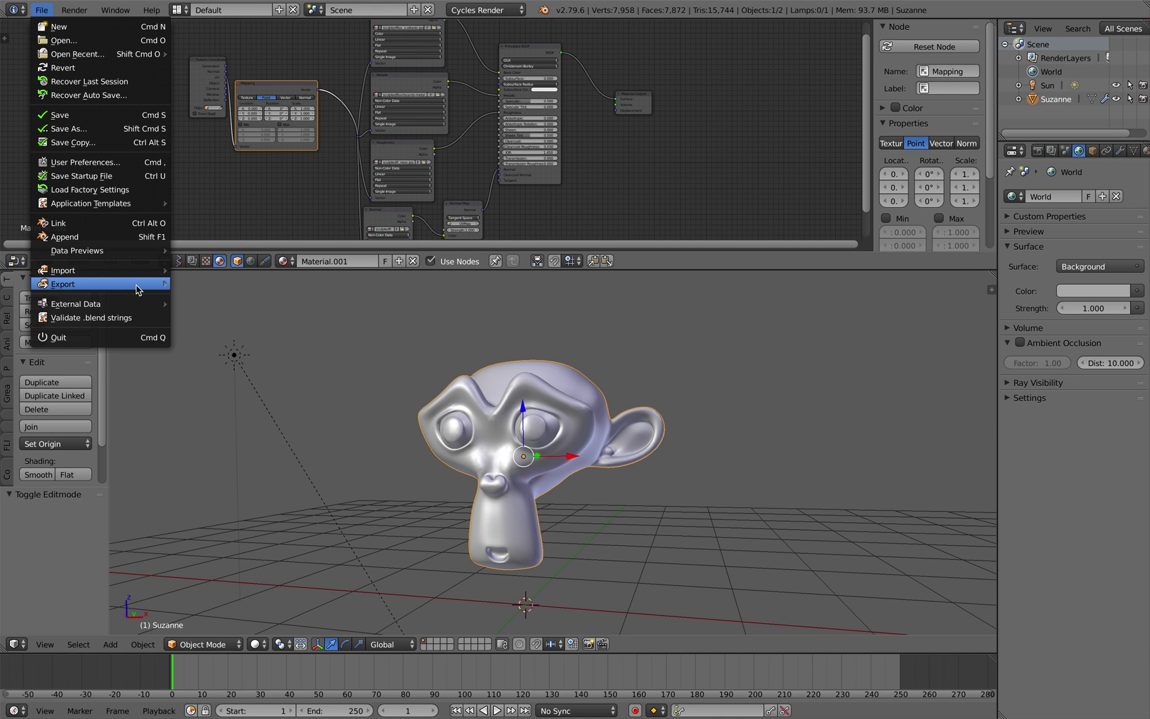
mouse_move(138, 290)
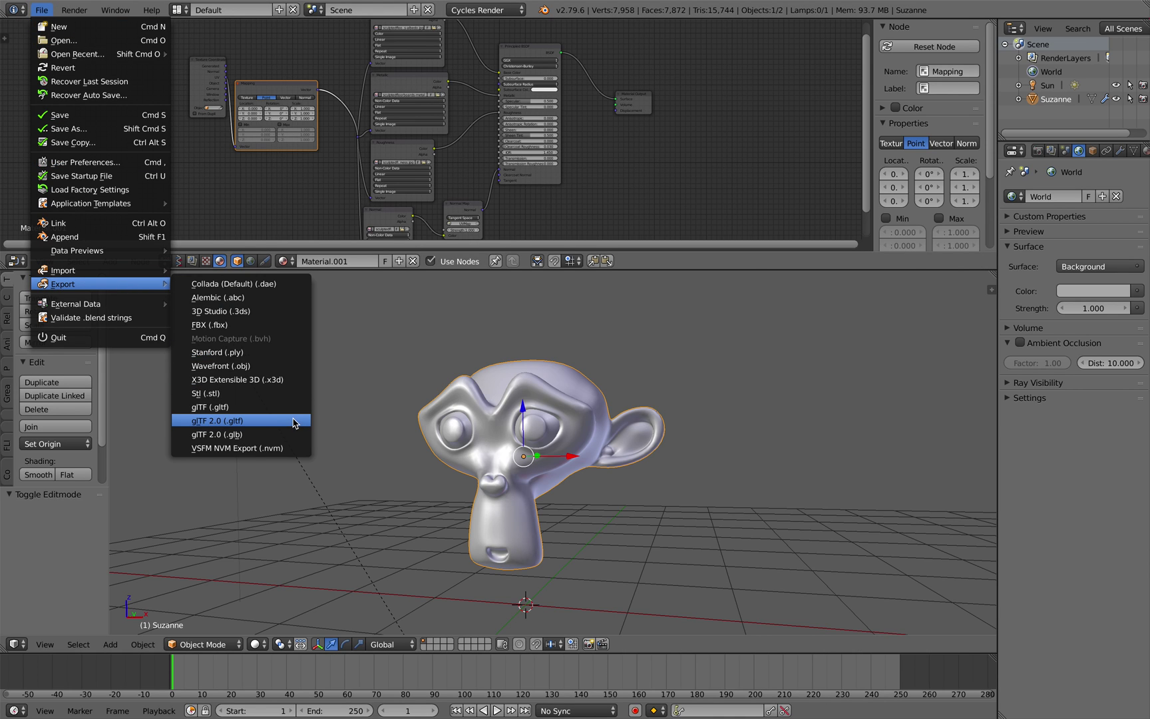
key("ctrl+q")
left_click(504, 363)
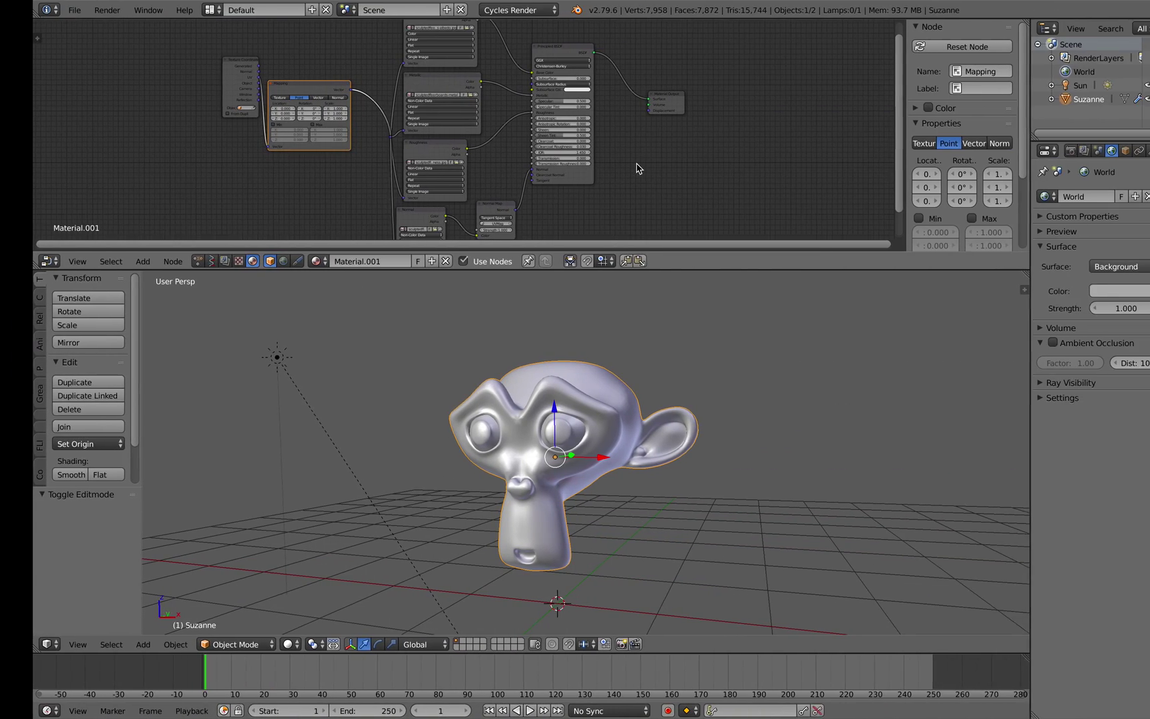
key("ctrl+Right")
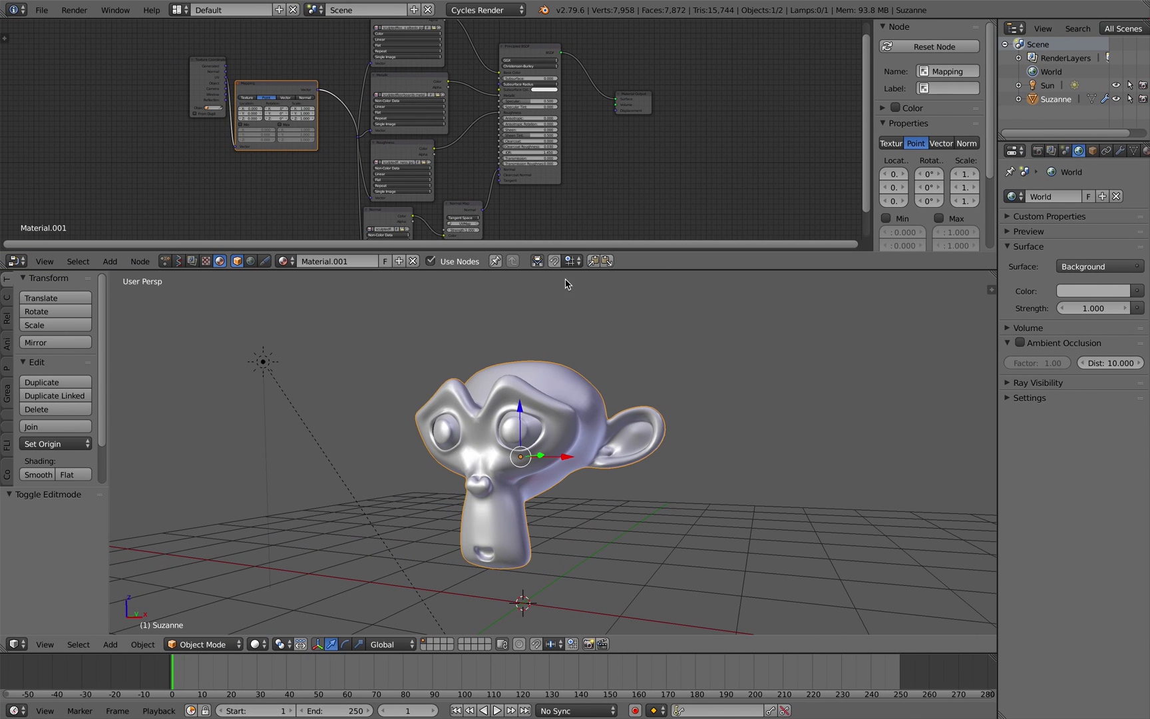
left_click(41, 10)
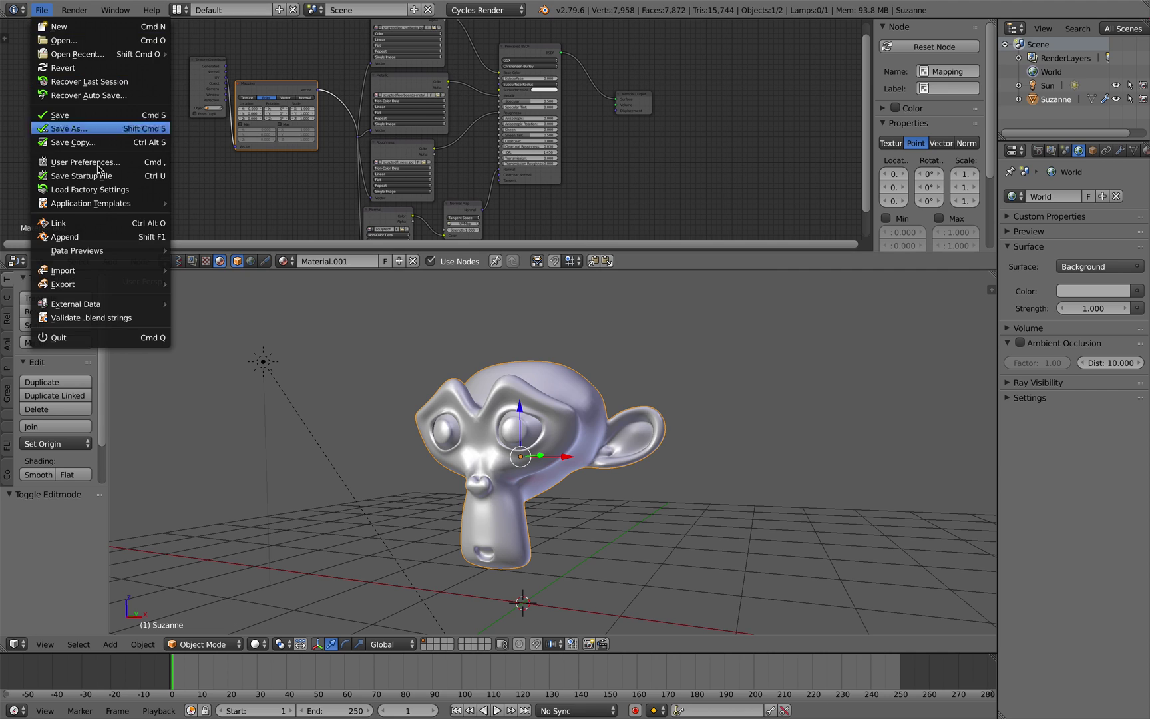
mouse_move(122, 286)
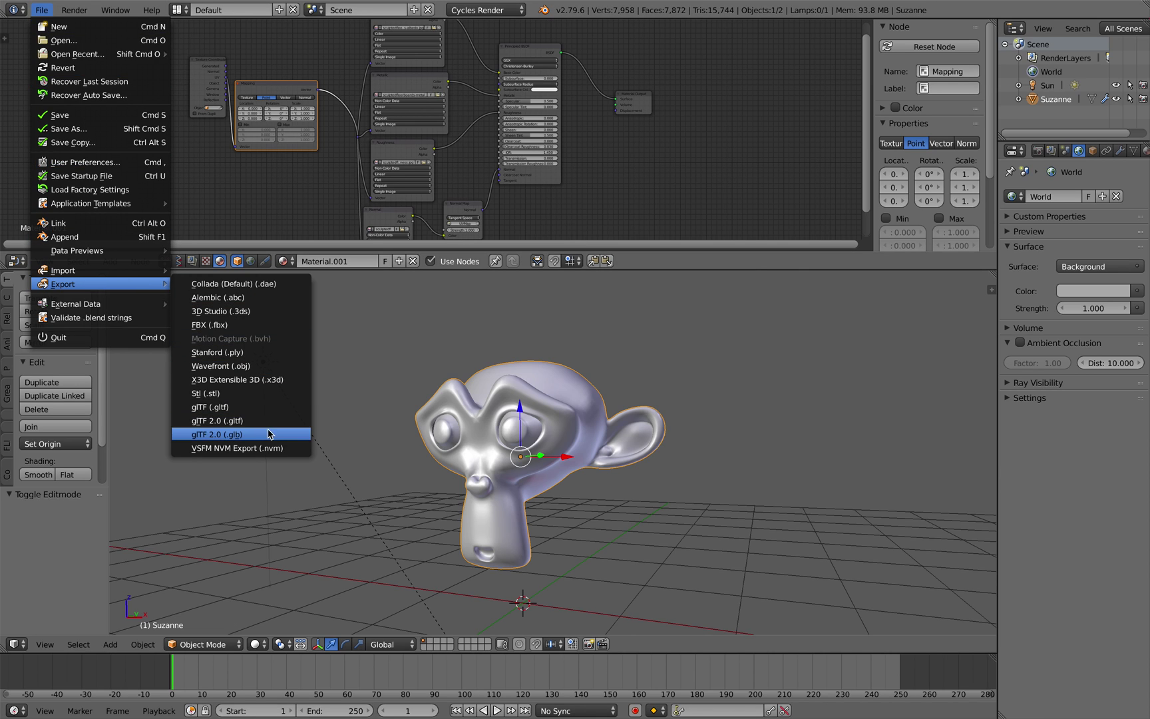
mouse_move(489, 389)
middle_mouse_down()
mouse_move(502, 386)
mouse_move(465, 415)
middle_mouse_up()
middle_click_drag(810, 387, 763, 395)
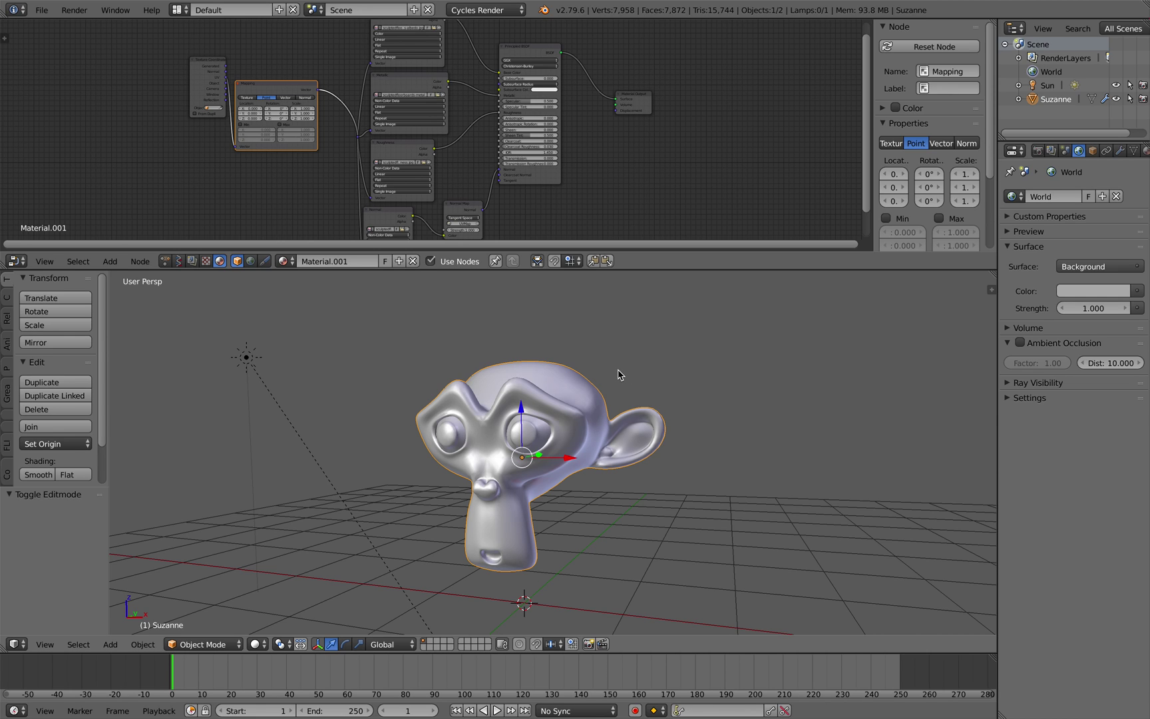
Save the Blender file
mouse_move(650, 364)
middle_mouse_down()
mouse_move(647, 376)
mouse_move(608, 372)
middle_mouse_up()
scroll(613, 197, "down", 2)
key("ctrl+s")
left_click(611, 186)
Append all the node groups in NodeTree from glTF2_Principled.blend in the pbr_node folder
left_click(41, 10)
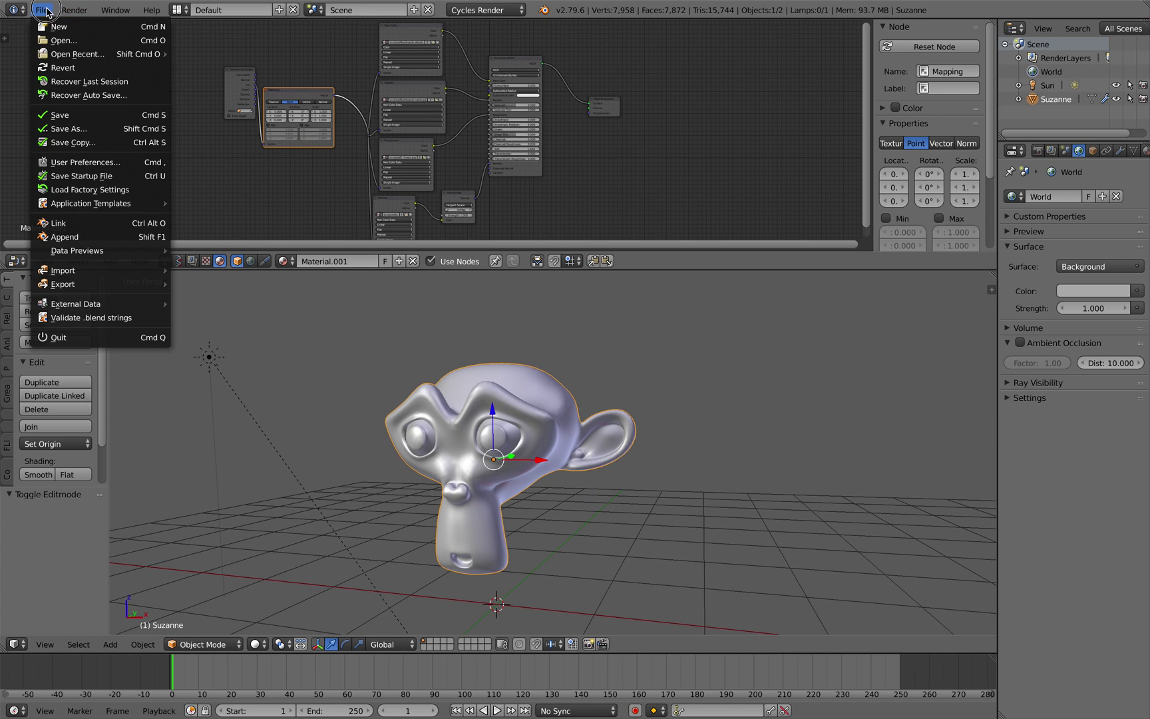
mouse_move(125, 269)
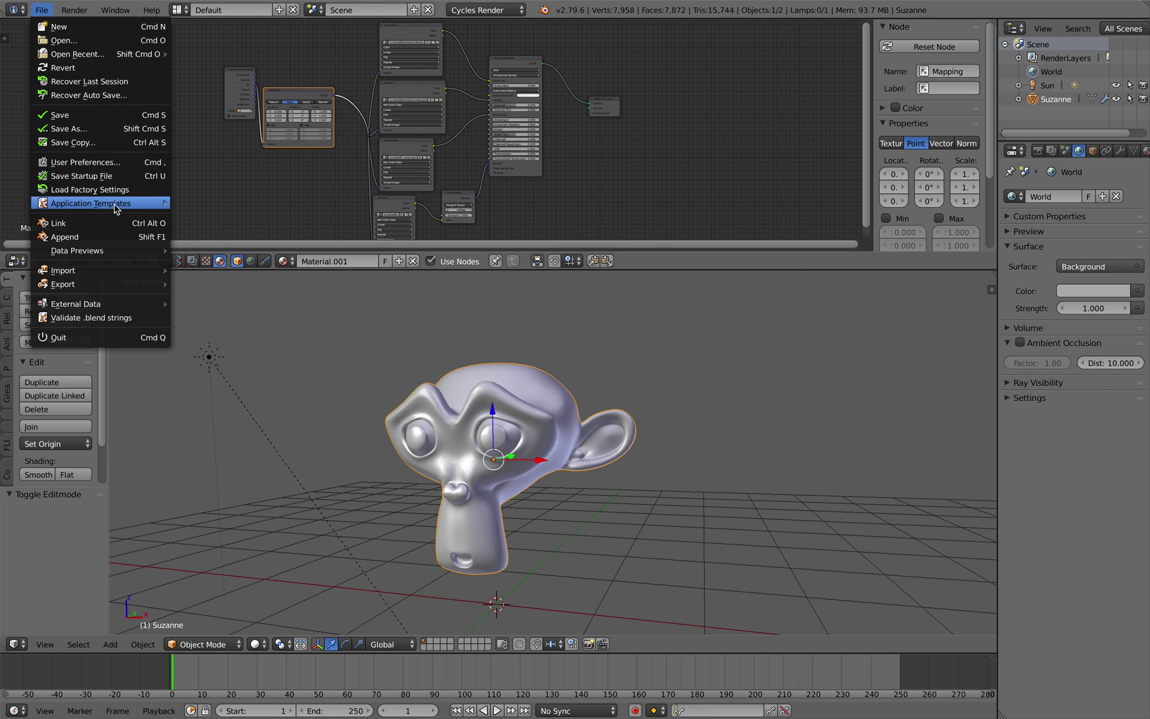
left_click(126, 237)
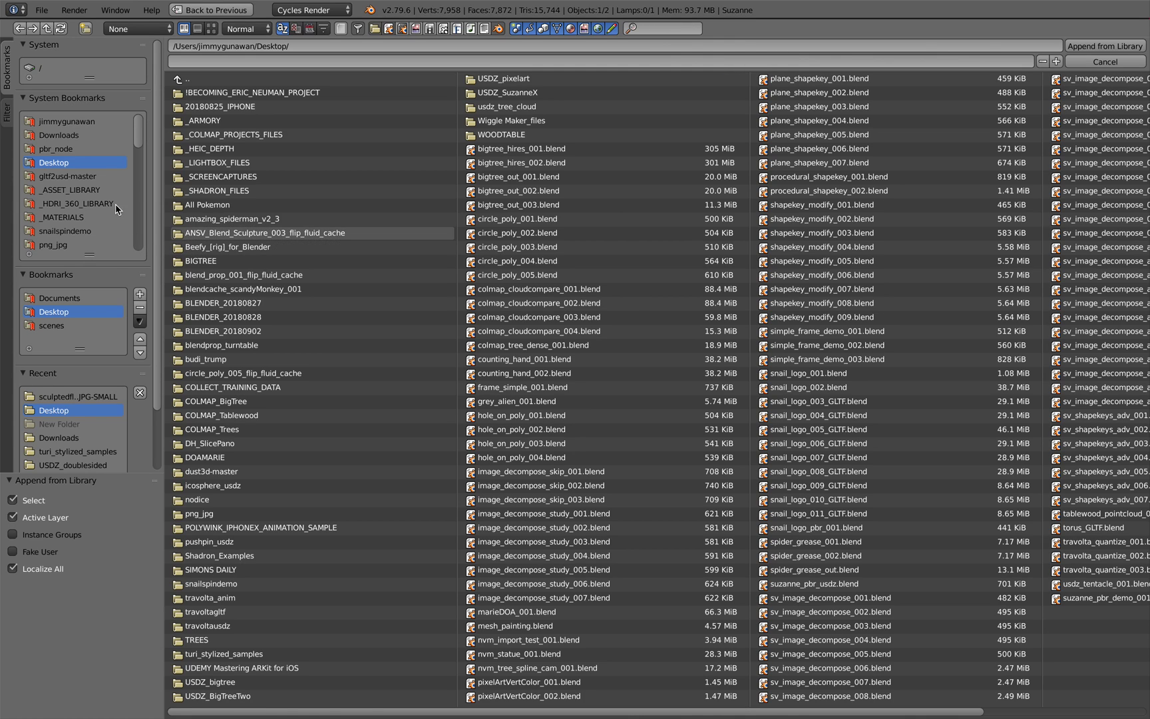
left_click(62, 149)
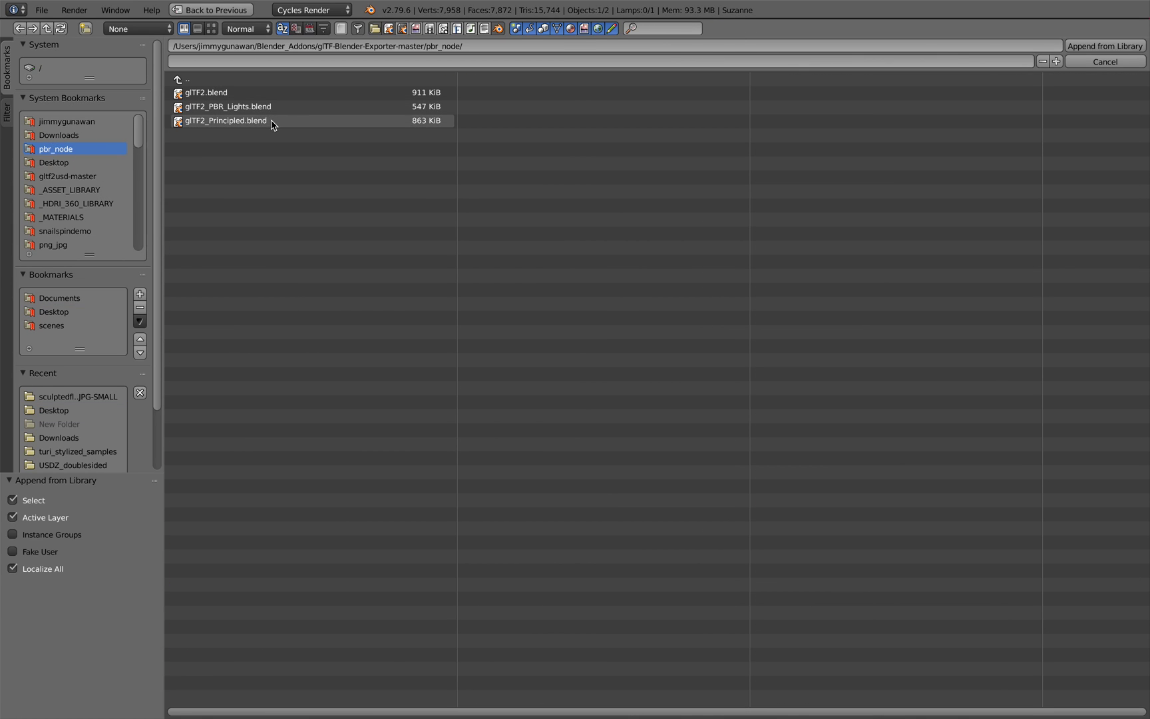
left_click(245, 126)
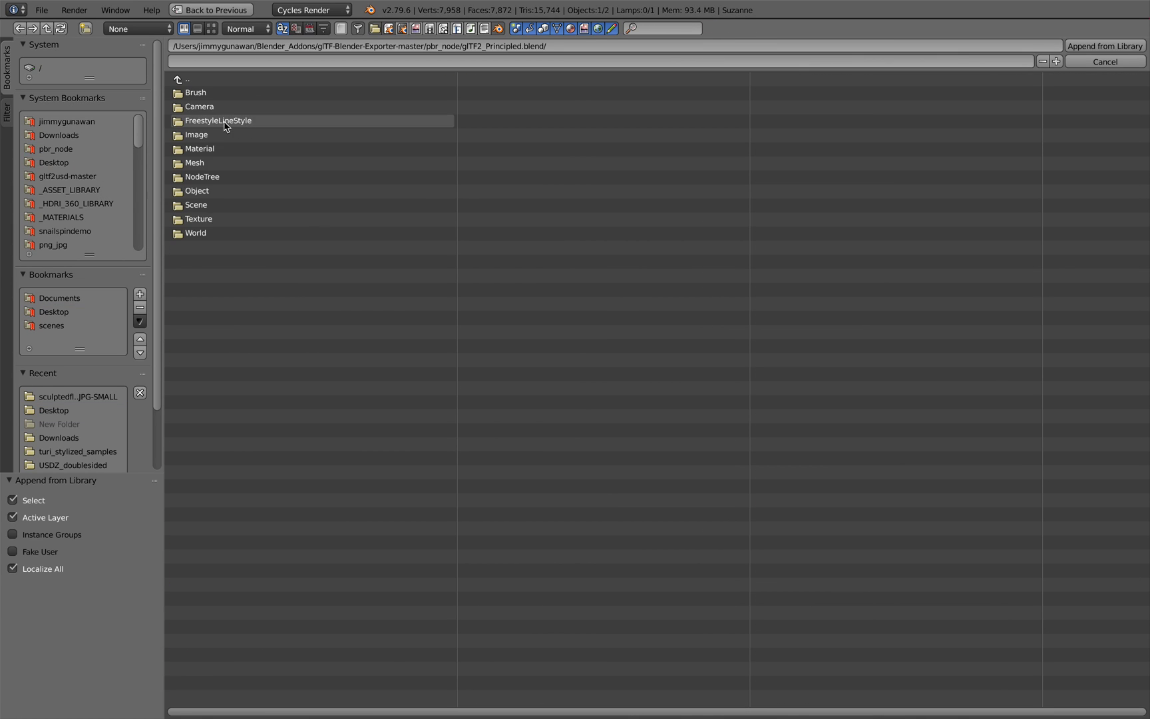
left_click(214, 181)
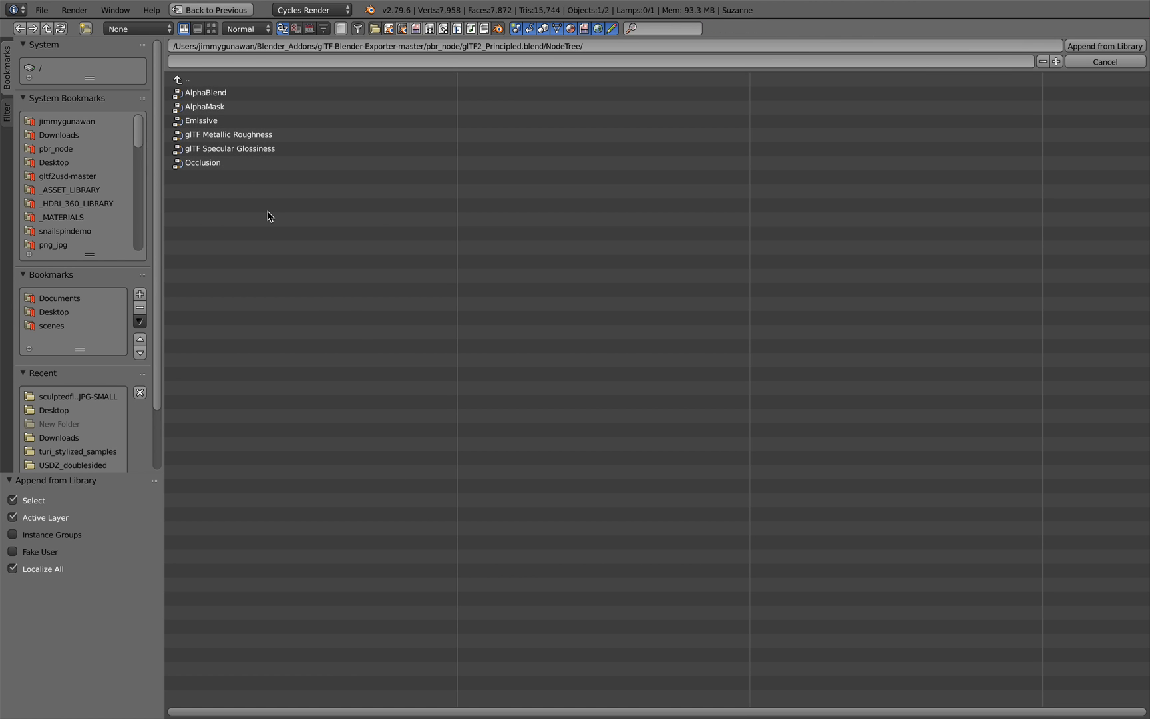
key("a")
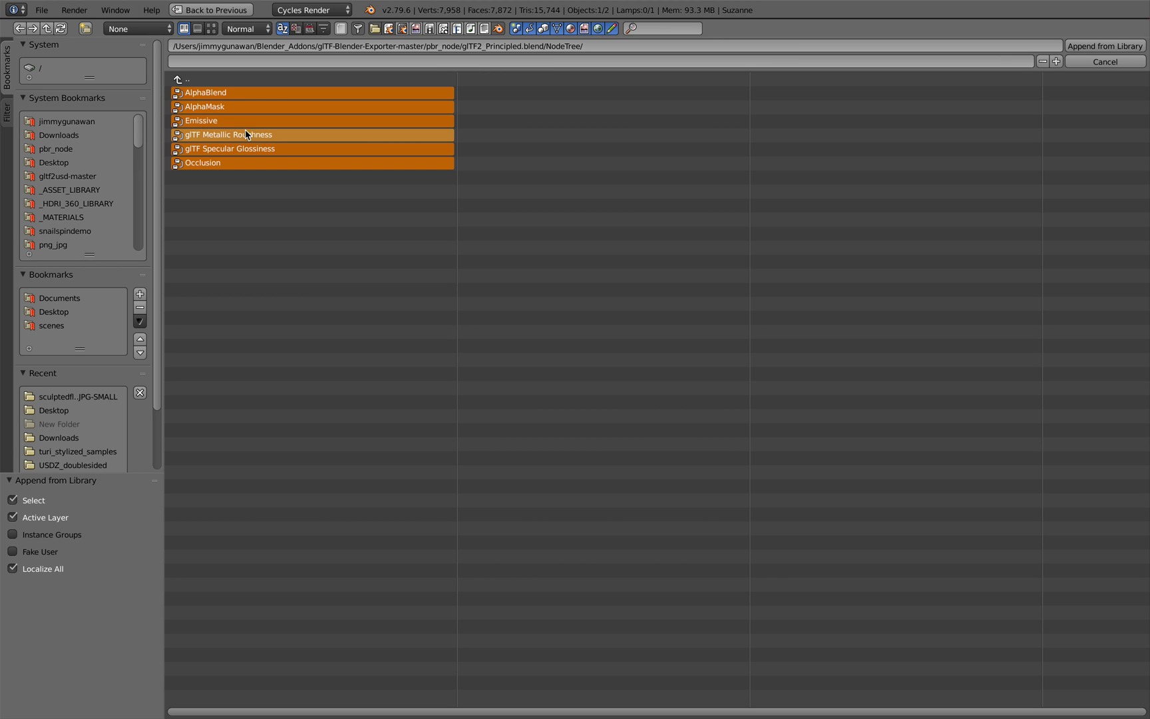
left_click(1073, 48)
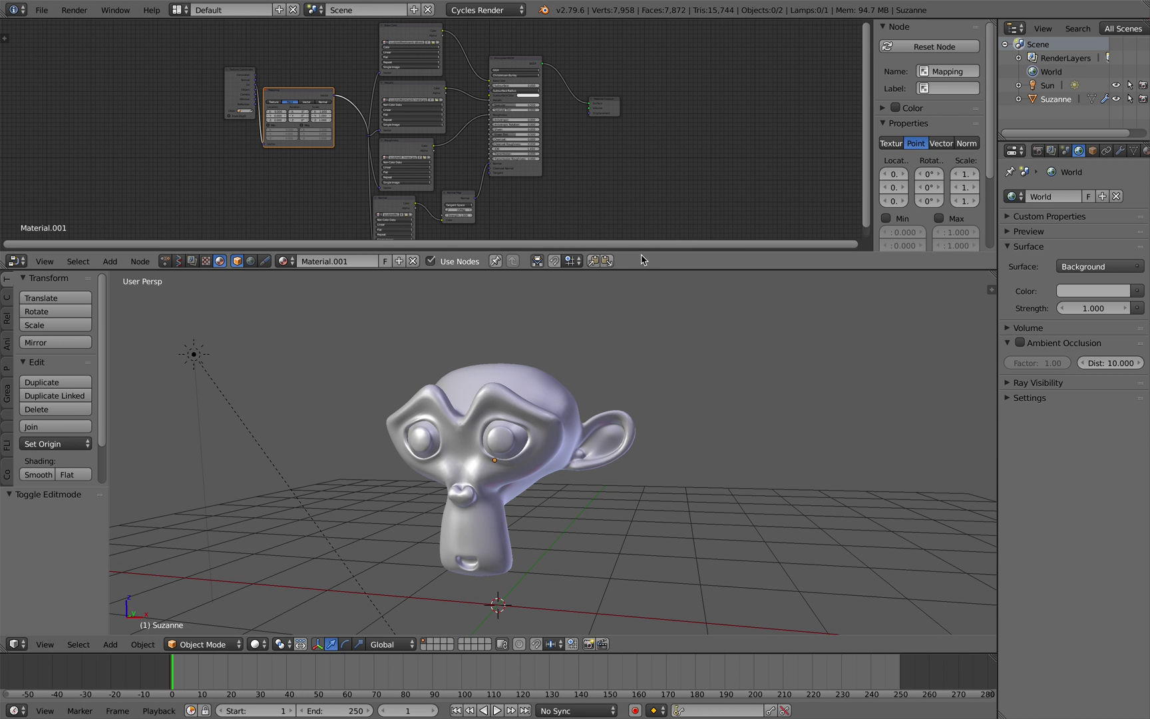
Enlarge the node editor and add the glTF Metallic Roughness group node below the Material Output node
left_click_drag(640, 262, 626, 345)
scroll(531, 210, "up", 3)
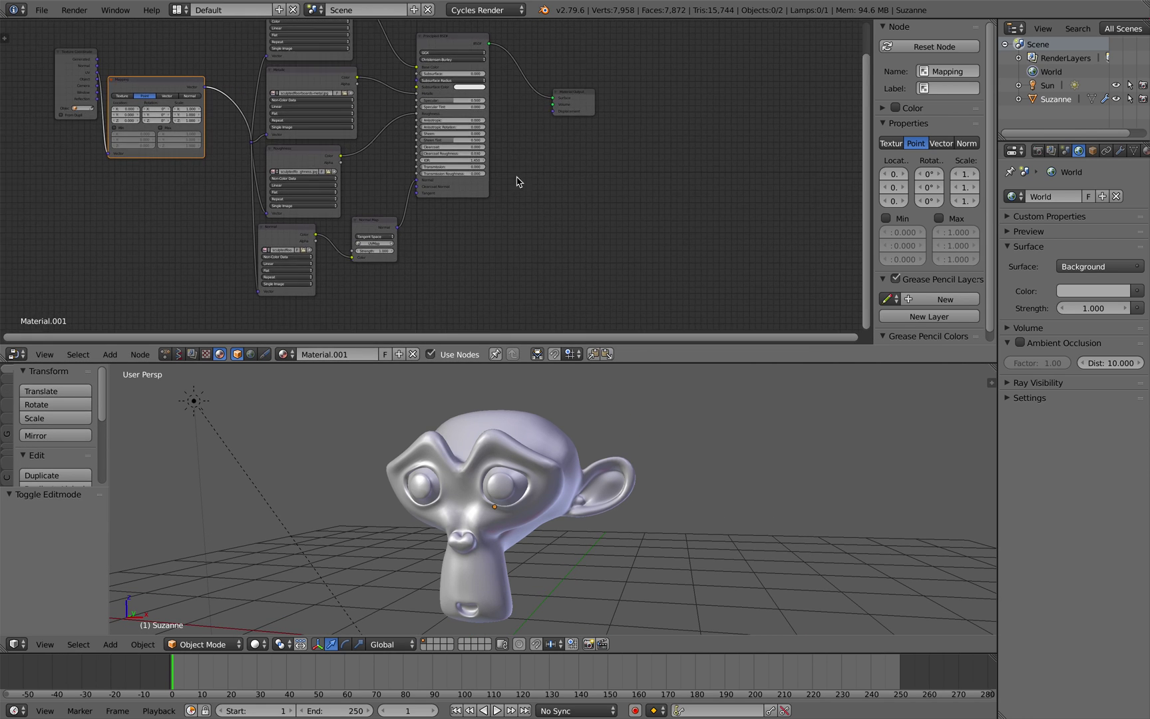
scroll(519, 181, "up", 1)
key("shift+a")
mouse_move(627, 325)
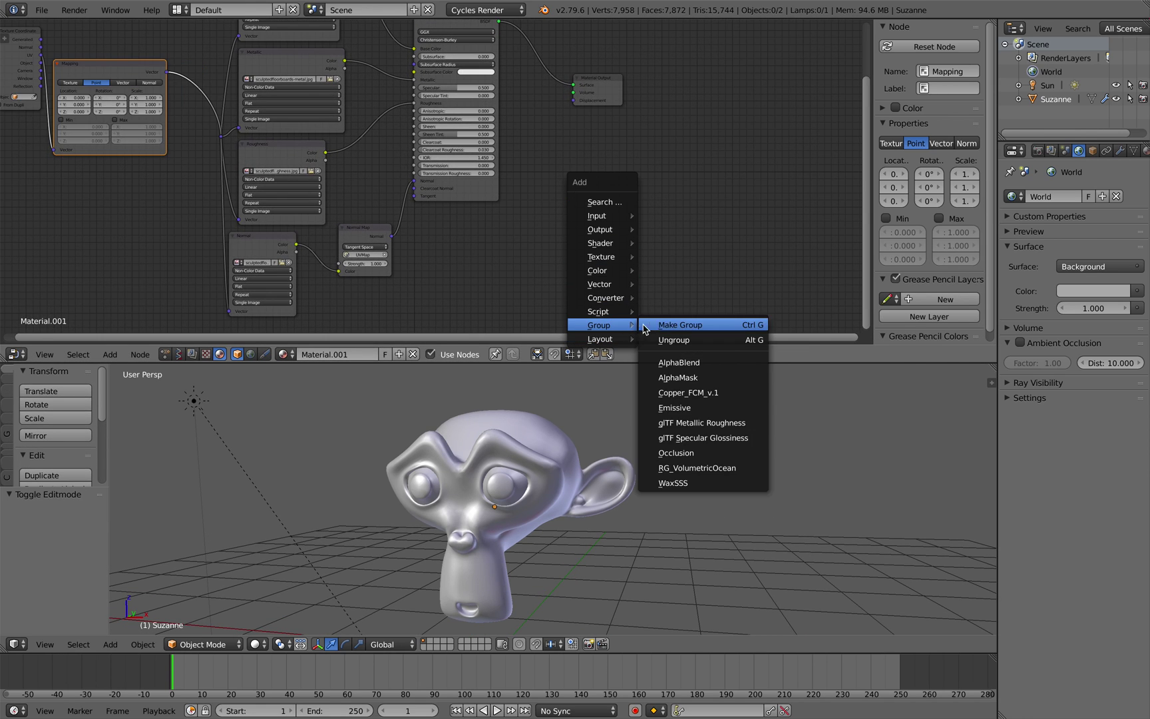
left_click(728, 430)
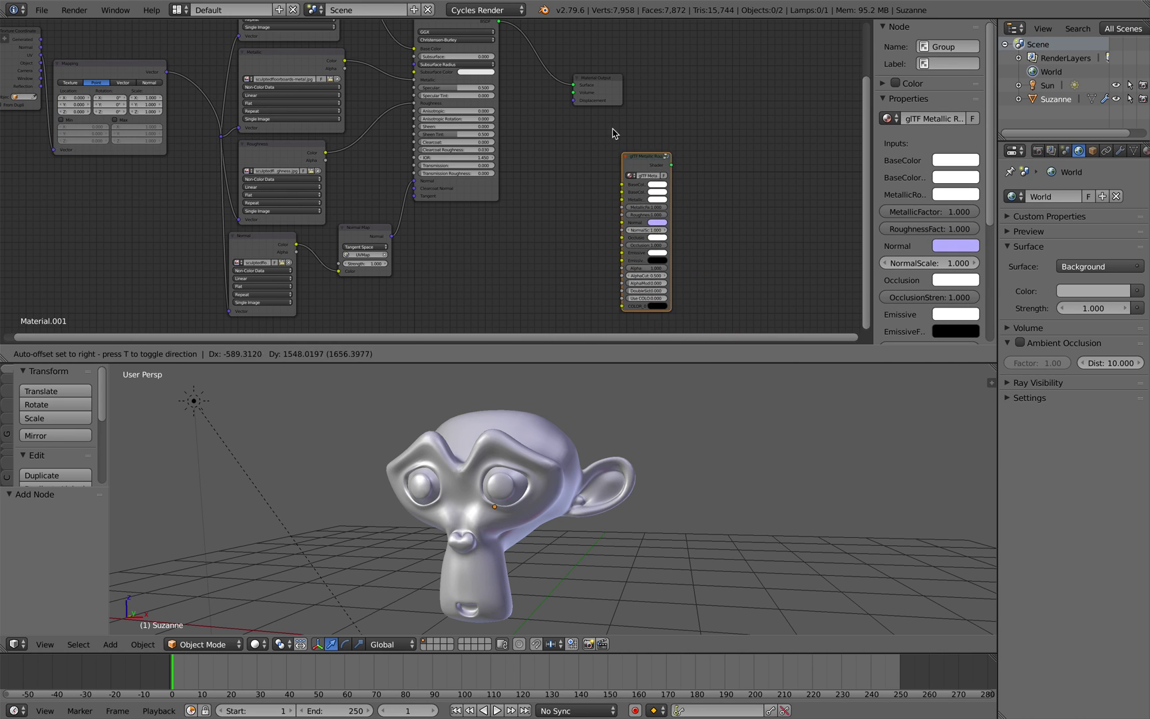
left_click(604, 110)
Move the Material Output node farther right and raise the glTF Metallic Roughness node into the space before it
left_click_drag(604, 86, 732, 67)
middle_click_drag(721, 70, 690, 129)
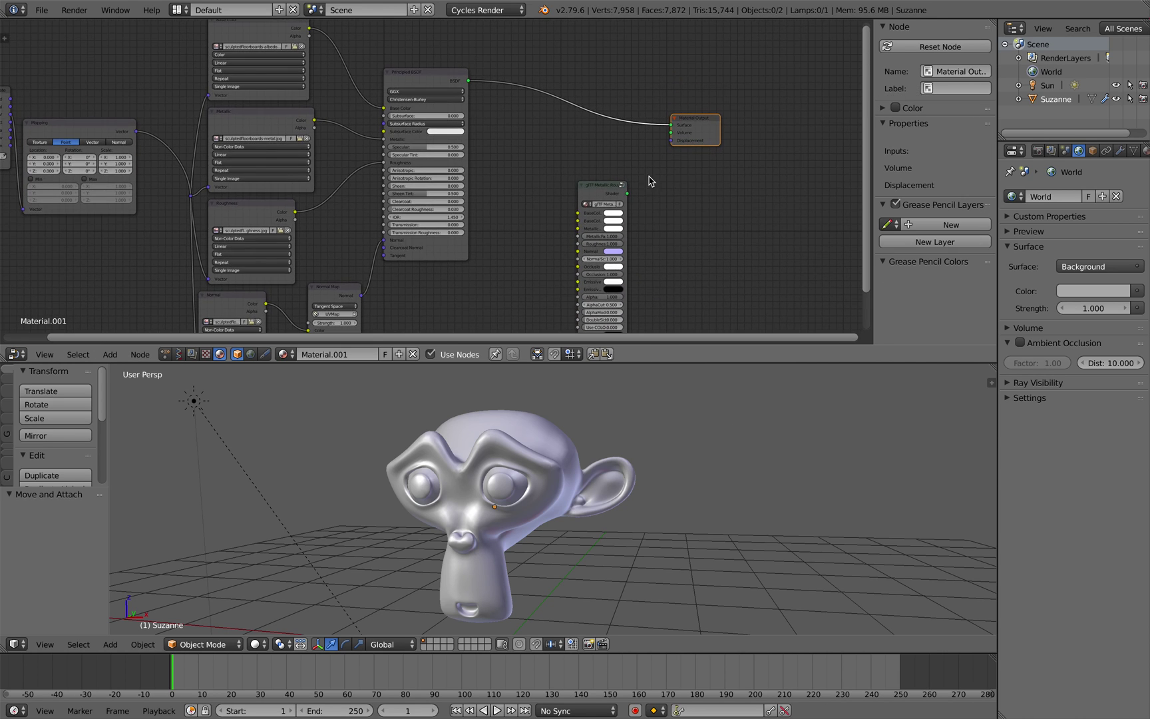
left_click_drag(608, 183, 603, 134)
scroll(571, 142, "up", 1)
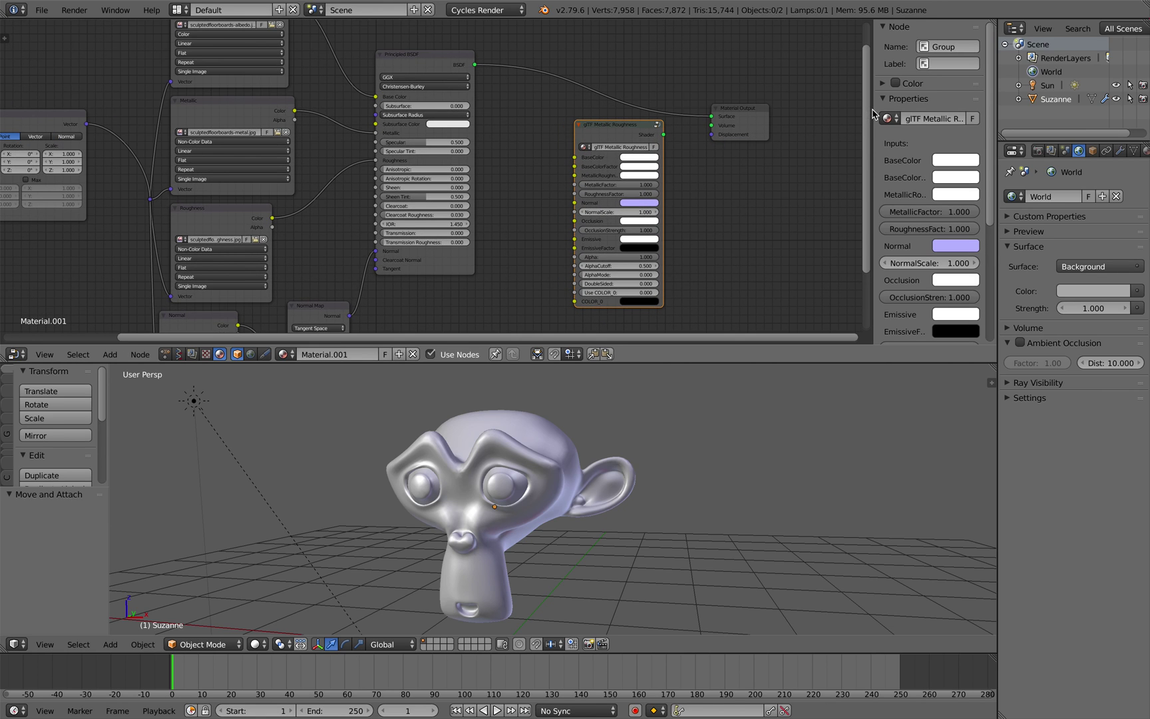
Hide the node editor's properties sidebar, enlarge the editor and reposition the Material Output and glTF Metallic Roughness nodes
key("n")
left_click_drag(809, 362, 809, 442)
scroll(753, 297, "up", 2)
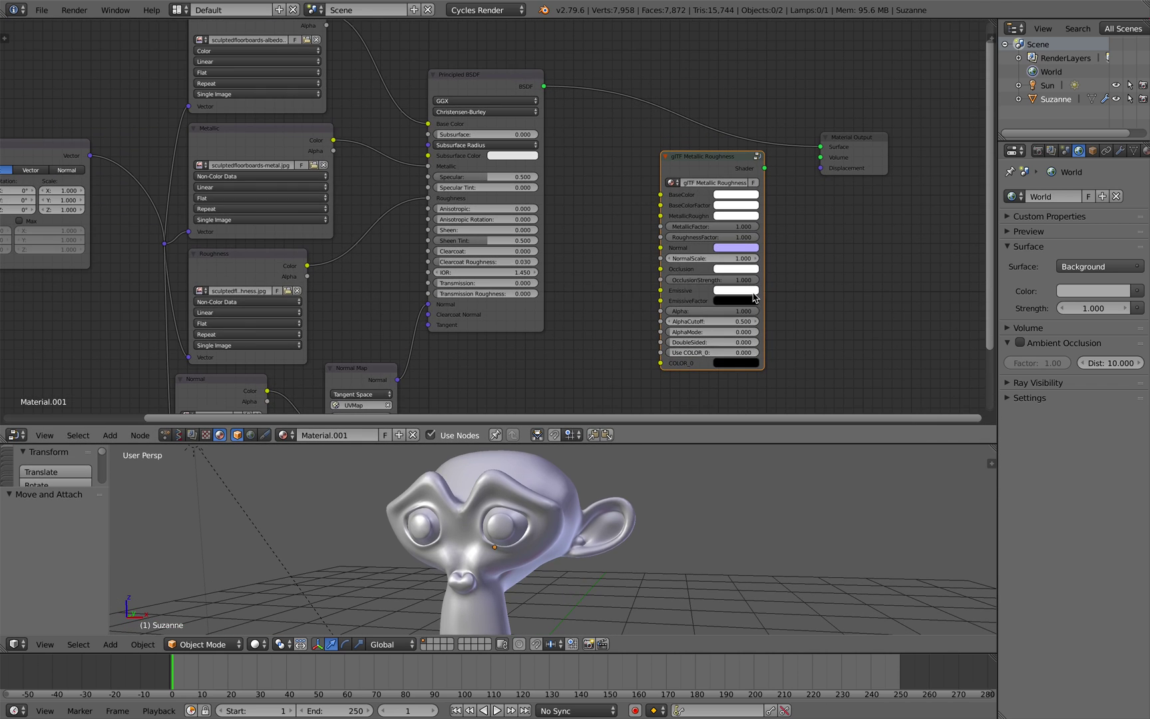
left_click_drag(858, 138, 880, 109)
left_click_drag(742, 156, 722, 148)
scroll(717, 149, "up", 2)
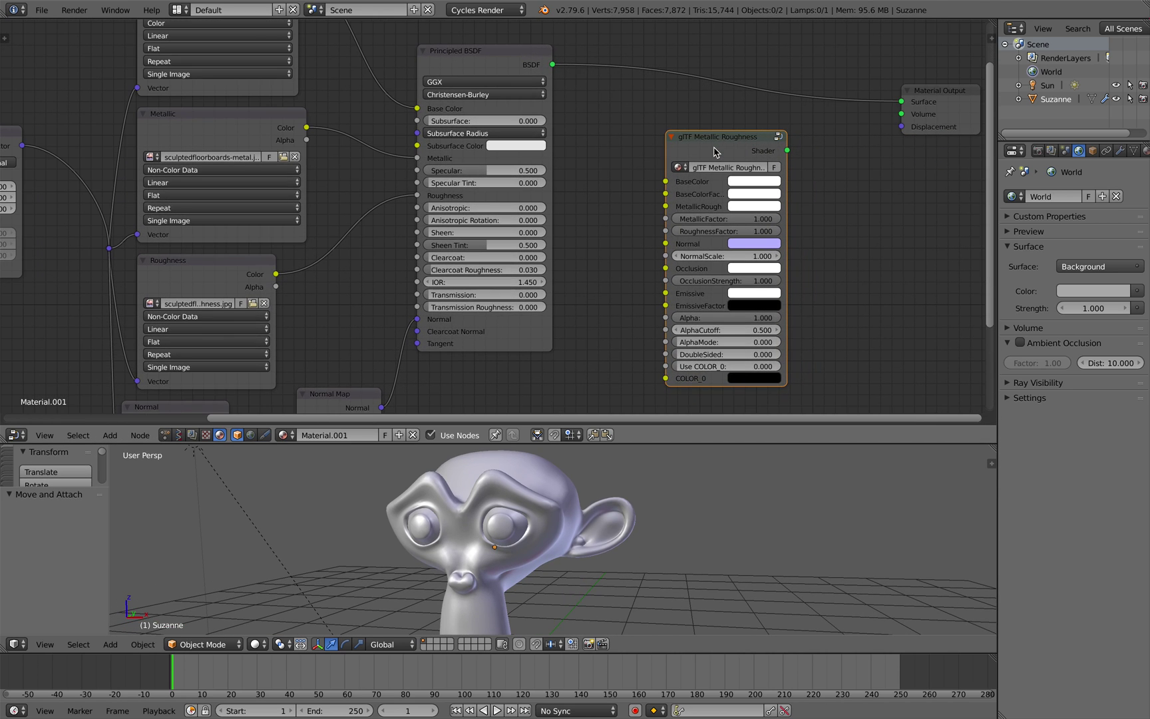
Save the Blender file over the existing one
middle_click_drag(608, 155, 632, 153)
scroll(632, 154, "down", 3)
key("ctrl+s")
left_click(605, 151)
Shift the Principled BSDF node slightly and link the Base Color texture's Color output to the glTF node's BaseColor input
middle_click_drag(504, 105, 518, 107)
left_click_drag(518, 102, 545, 92)
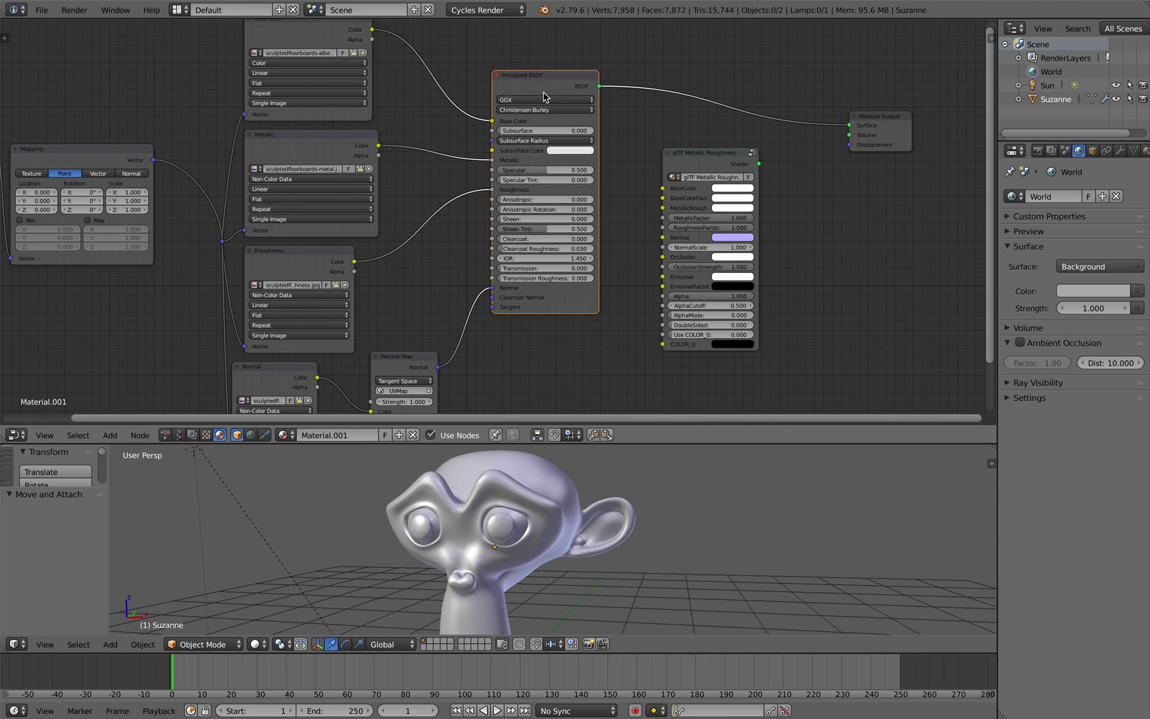
scroll(536, 110, "down", 1)
middle_click_drag(536, 110, 546, 116)
left_click_drag(392, 49, 660, 195)
middle_click_drag(654, 205, 669, 161)
scroll(671, 161, "up", 1)
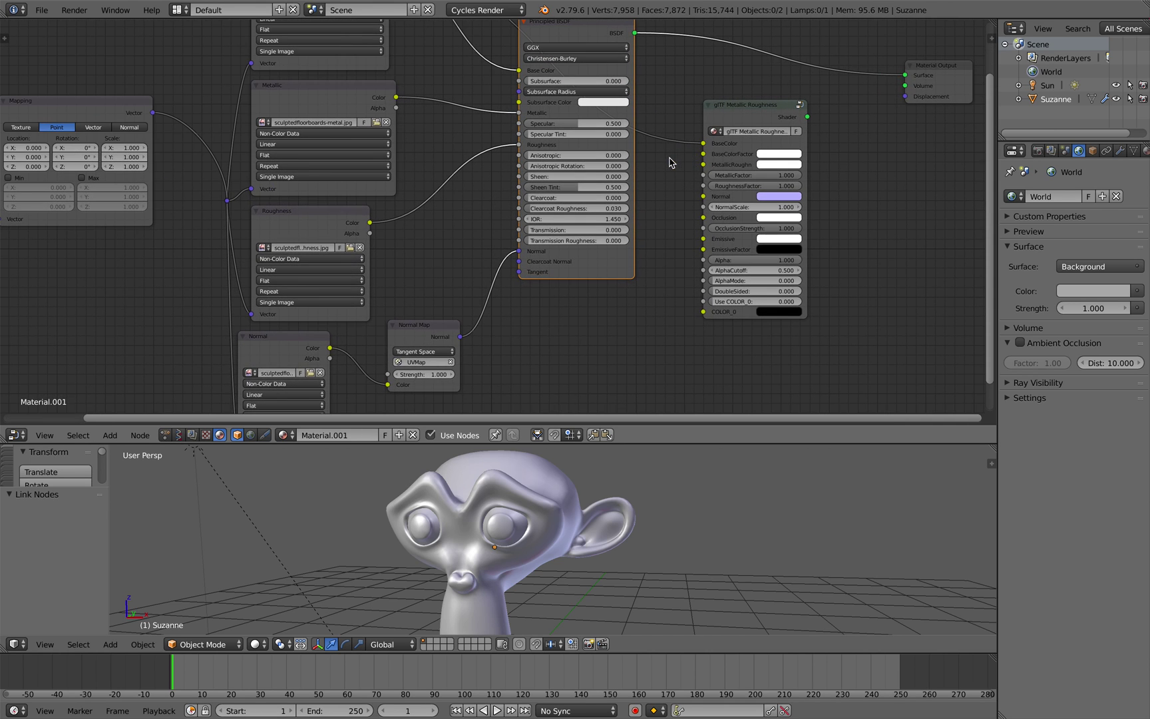
Link the Metallic texture's Color to the glTF node's MetallicRoughness input and the Normal Map output to its Normal input
scroll(419, 118, "down", 1)
left_click_drag(404, 108, 690, 174)
scroll(693, 179, "up", 1)
left_click(704, 135)
scroll(710, 157, "up", 3)
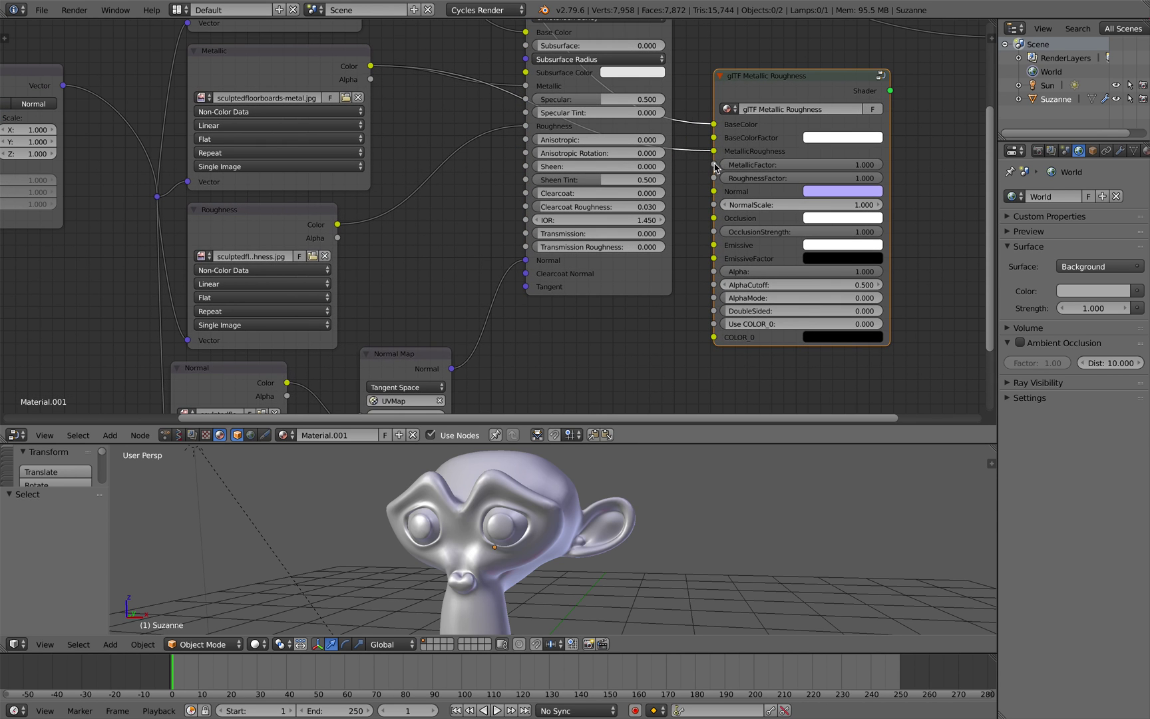
scroll(743, 149, "down", 2)
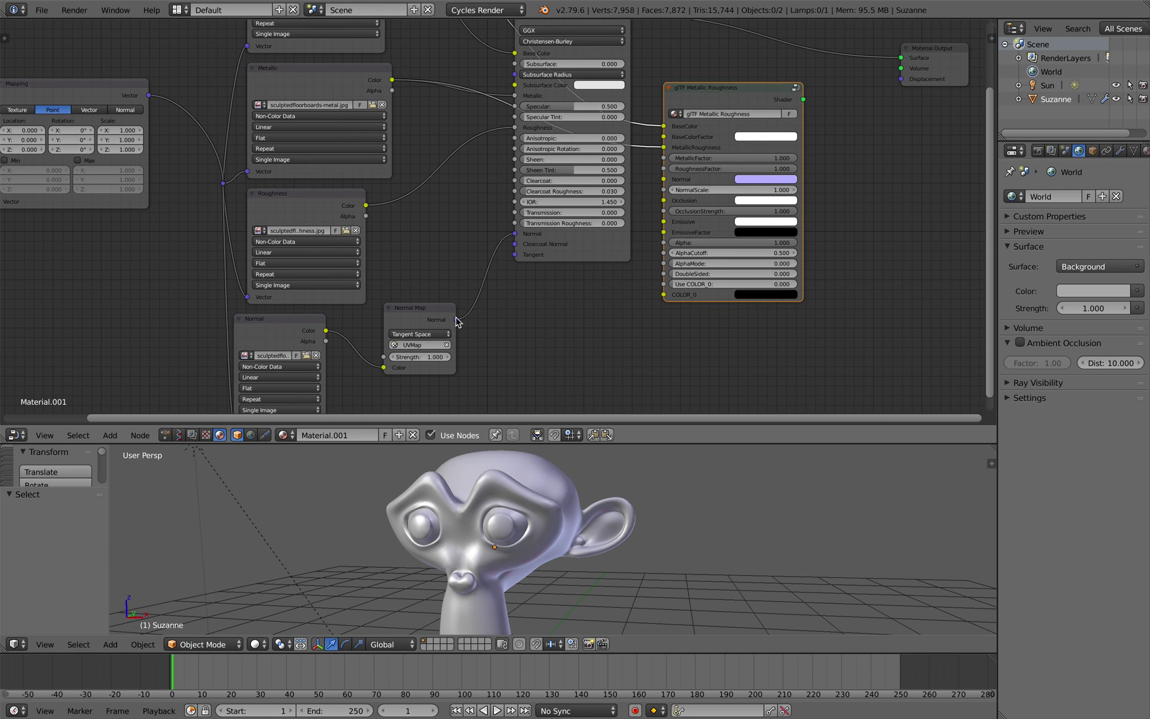
left_click_drag(457, 322, 664, 180)
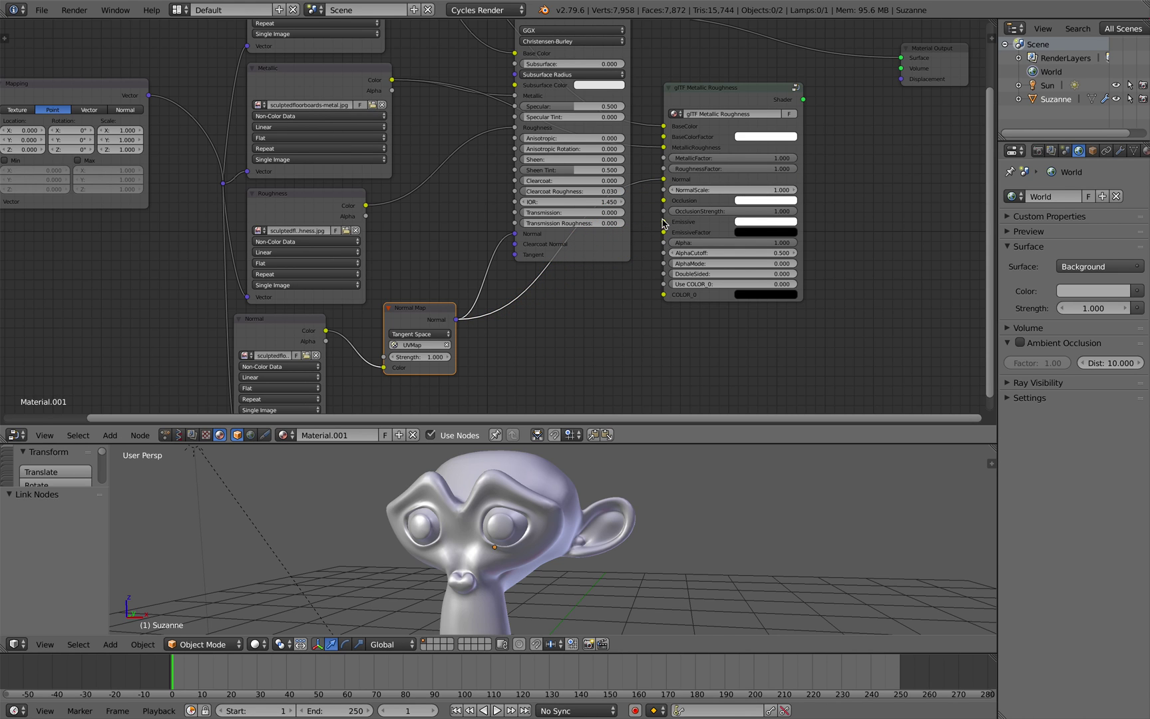
Connect the glTF Metallic Roughness Shader output to the Material Output's Surface and delete the Principled BSDF node
middle_click_drag(664, 221, 621, 273)
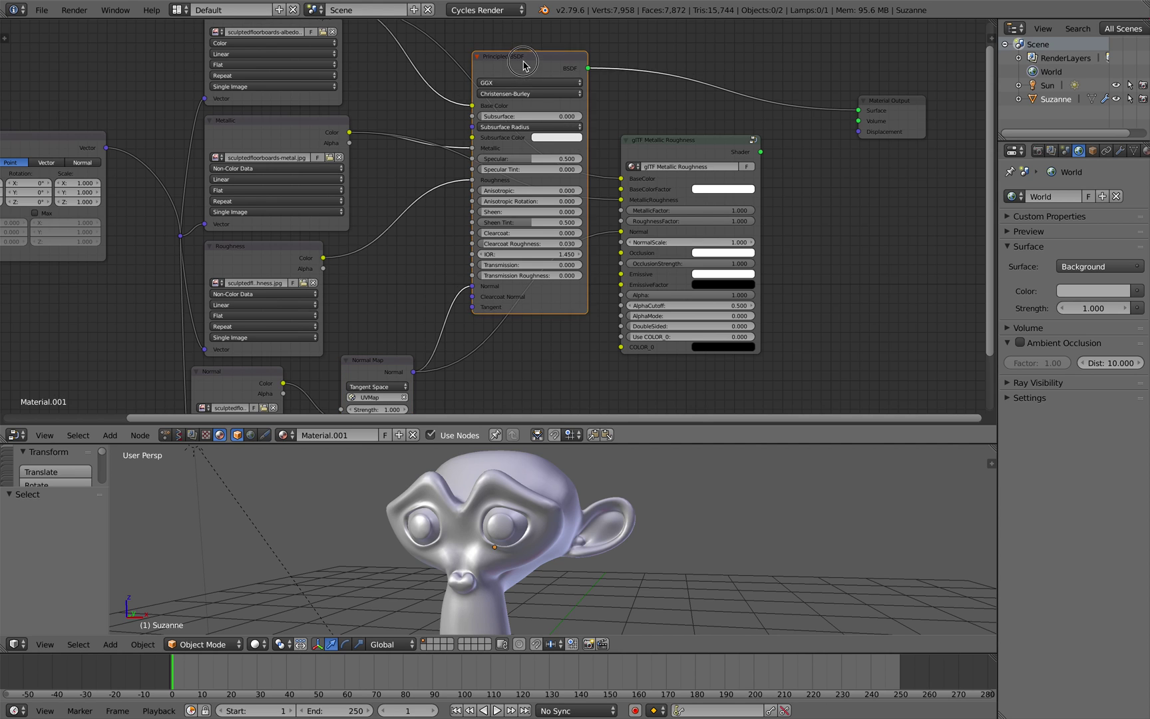
left_click_drag(524, 61, 534, 43)
middle_click_drag(552, 107, 550, 146)
left_click_drag(758, 193, 857, 150)
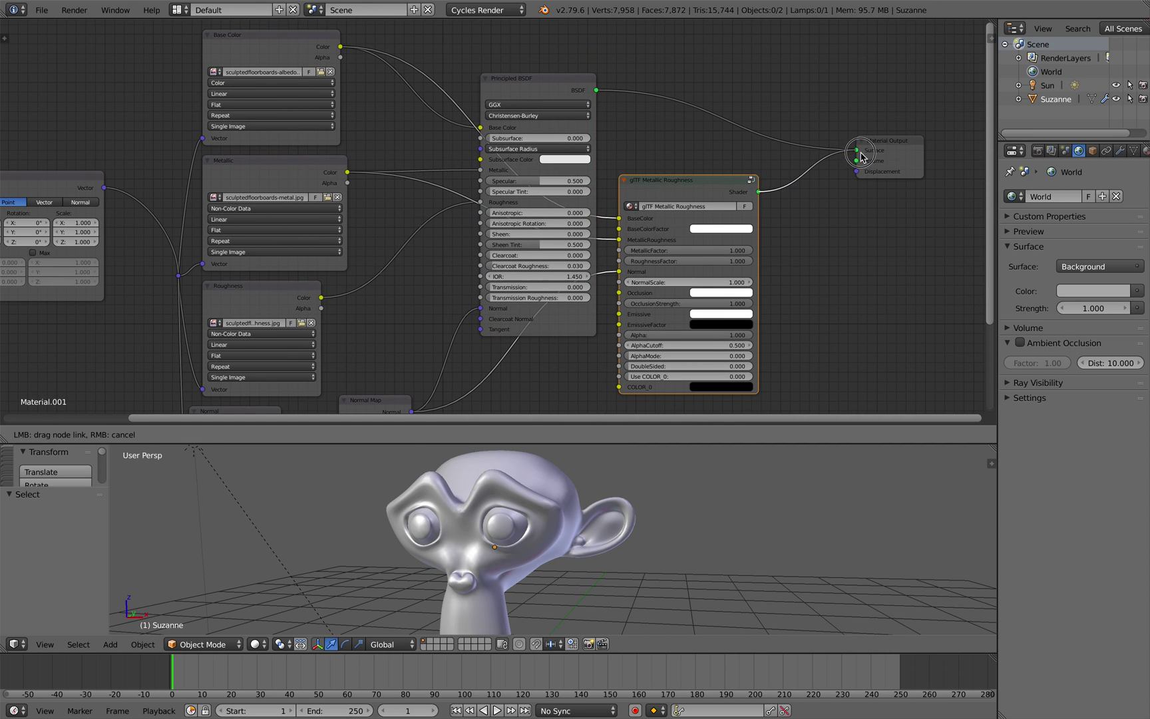
left_click(542, 83)
key("x")
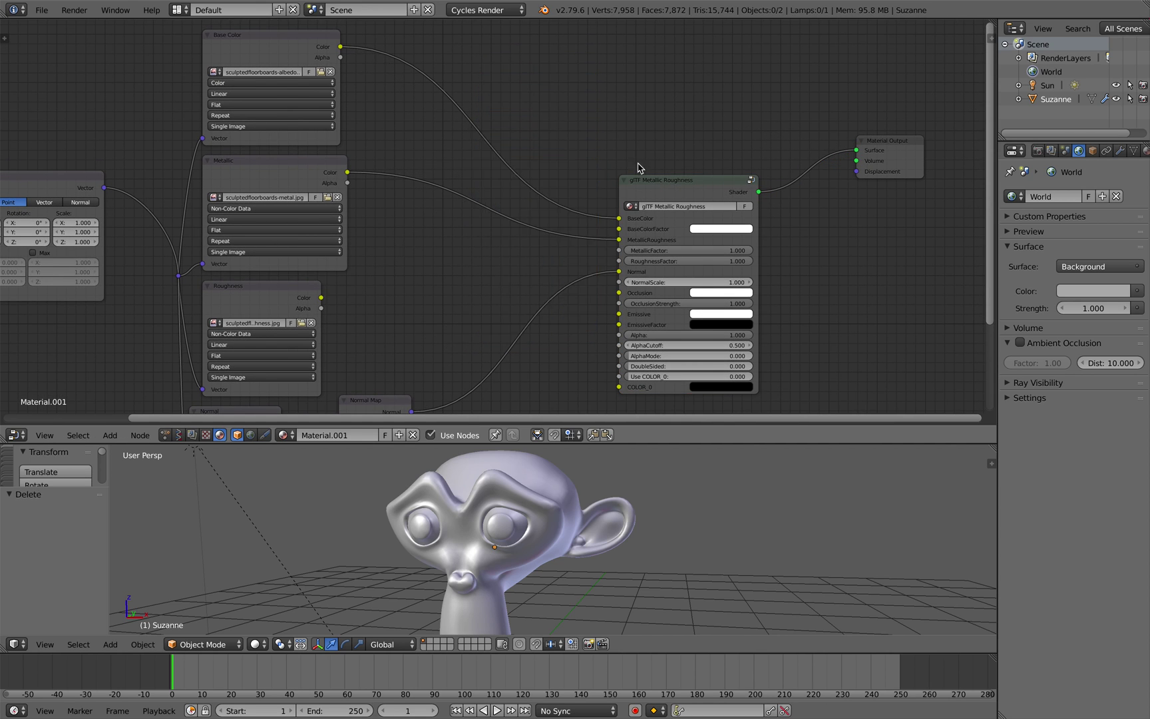
left_click_drag(652, 187, 624, 130)
middle_click_drag(581, 146, 564, 77)
left_click(41, 10)
left_click(68, 129)
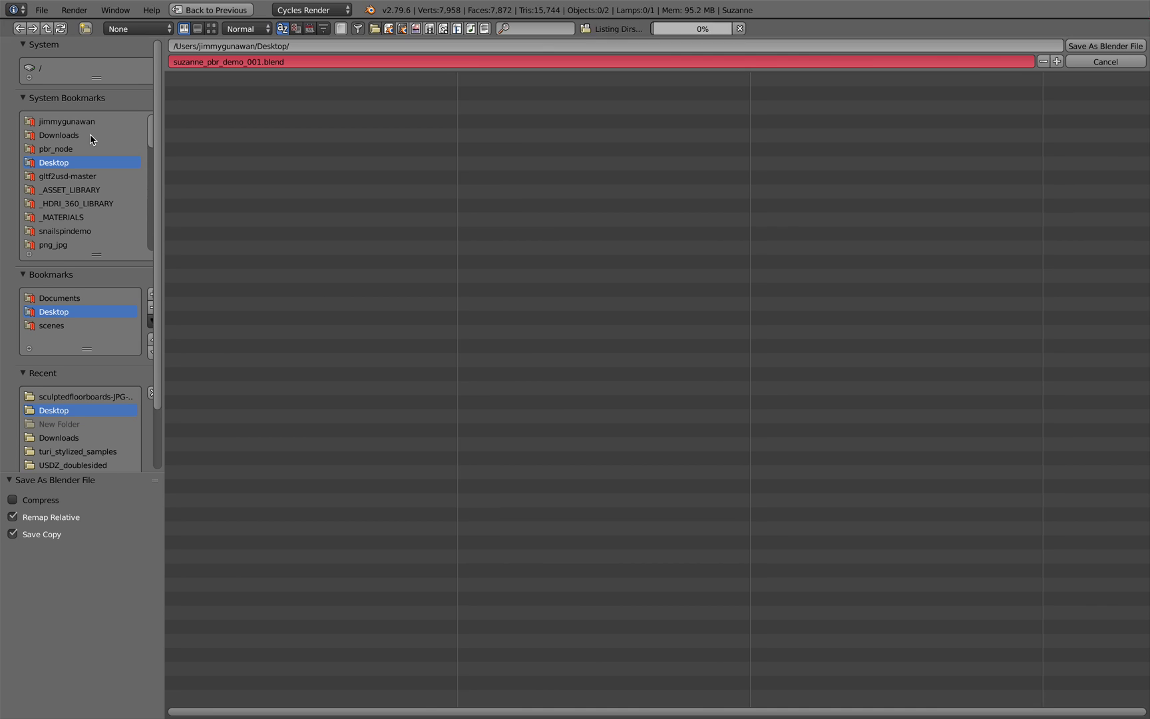
left_click(1098, 63)
Save the scene as a new version named suzanne_pbr_demo_002.blend on the Desktop
left_click(41, 10)
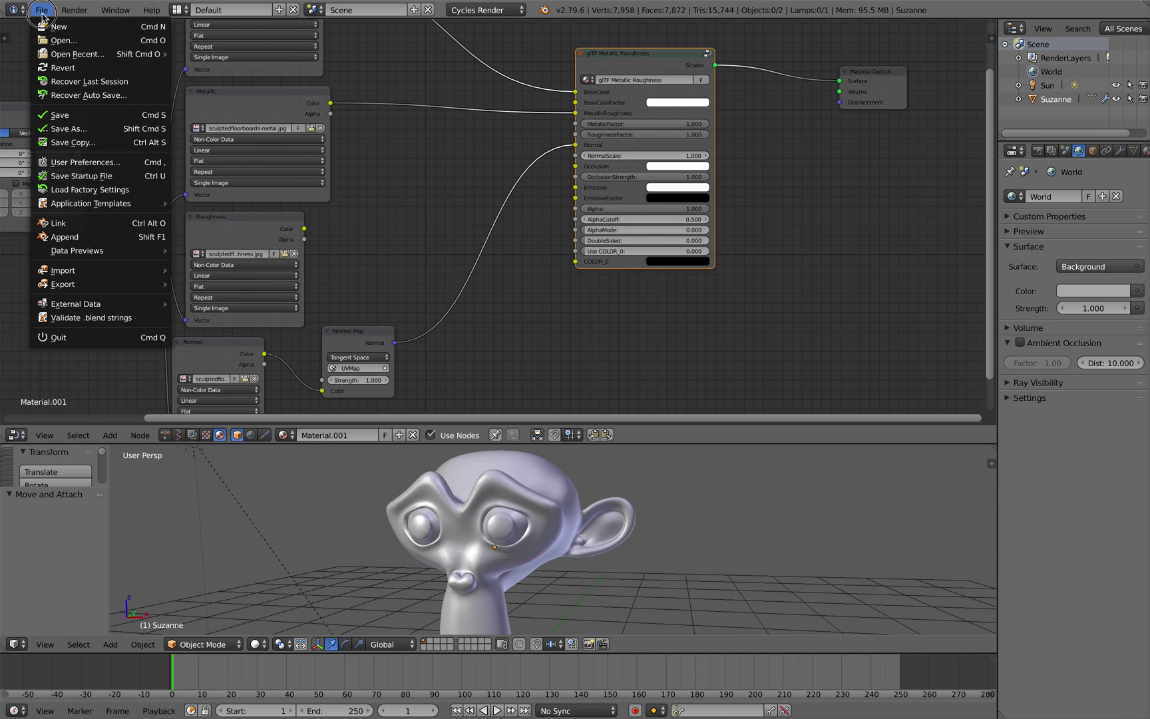
left_click(66, 127)
left_click(1059, 60)
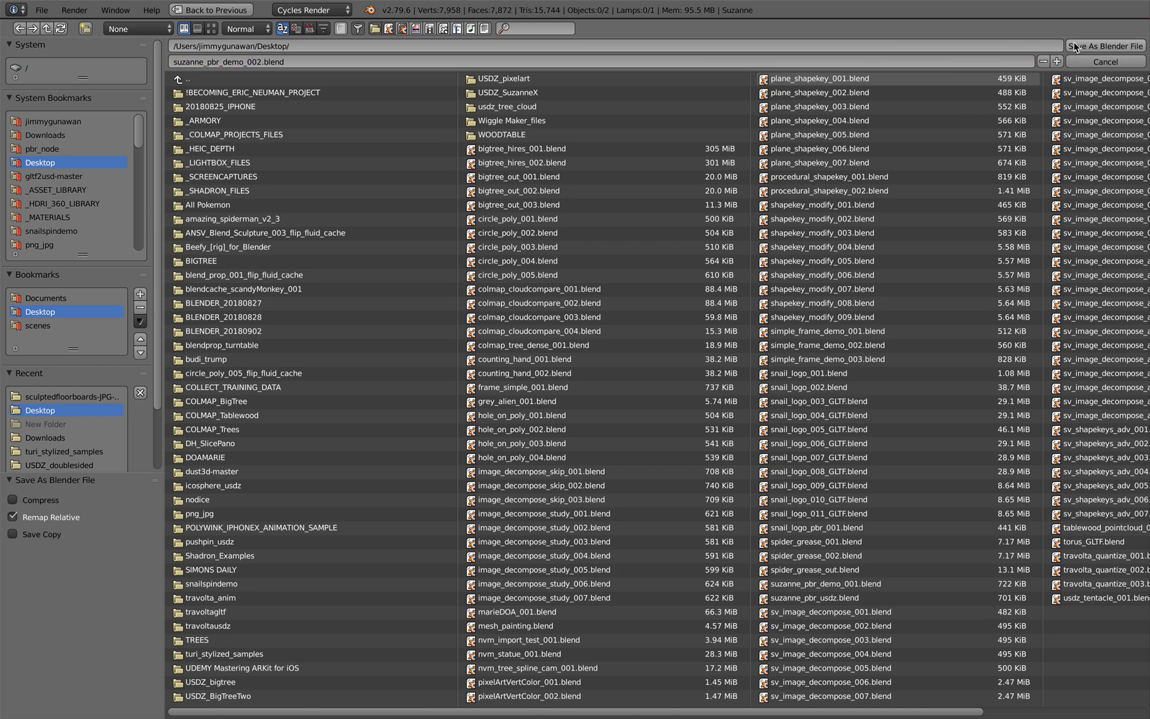
left_click(1071, 46)
Shift the glTF Metallic Roughness and Material Output nodes left and set the viewport shading to Rendered
middle_click_drag(562, 134, 511, 141)
left_click_drag(563, 74, 523, 78)
left_click_drag(833, 78, 813, 76)
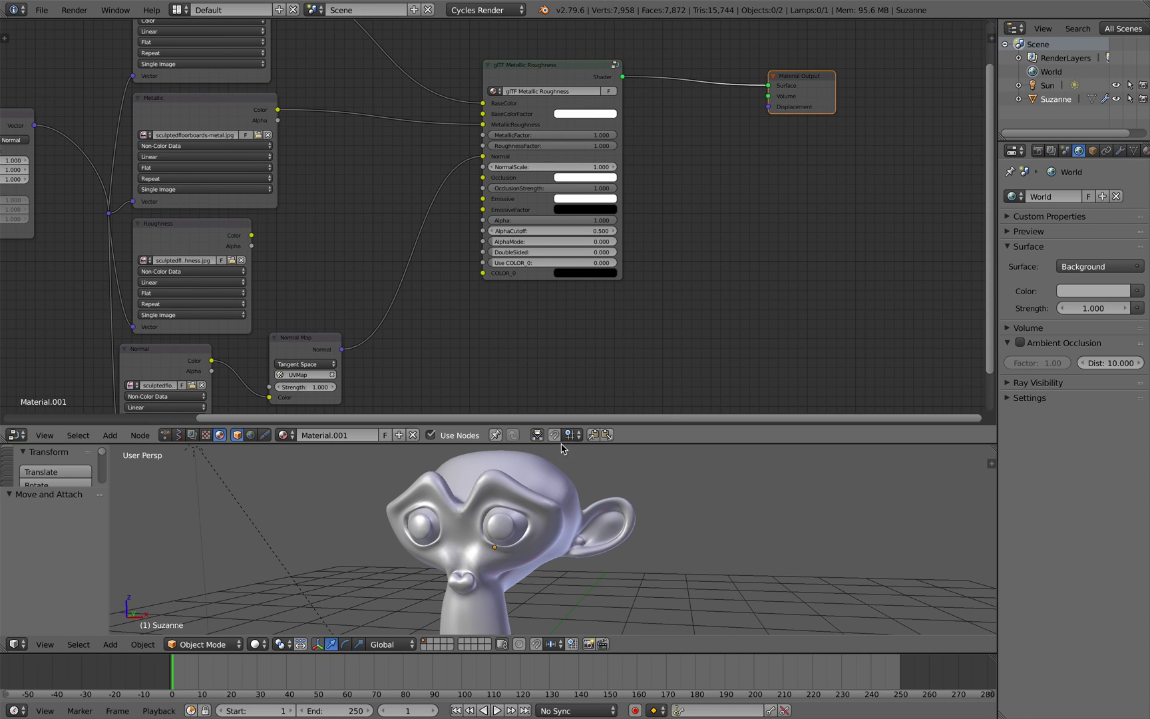
scroll(348, 631, "down", 1)
left_click(260, 645)
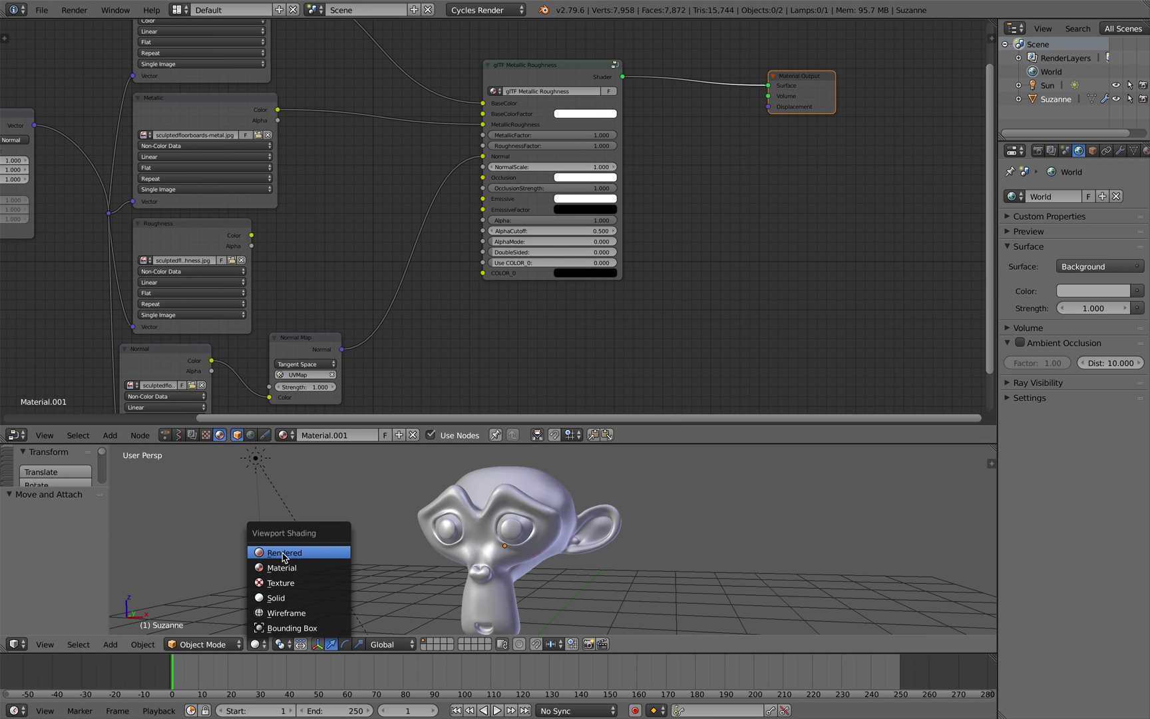
left_click(279, 547)
middle_click_drag(550, 500, 483, 516)
Reposition the Normal Map, Normal and Roughness nodes to space out the texture column
middle_click_drag(400, 332, 428, 291)
left_click_drag(327, 297, 383, 261)
scroll(360, 265, "down", 2)
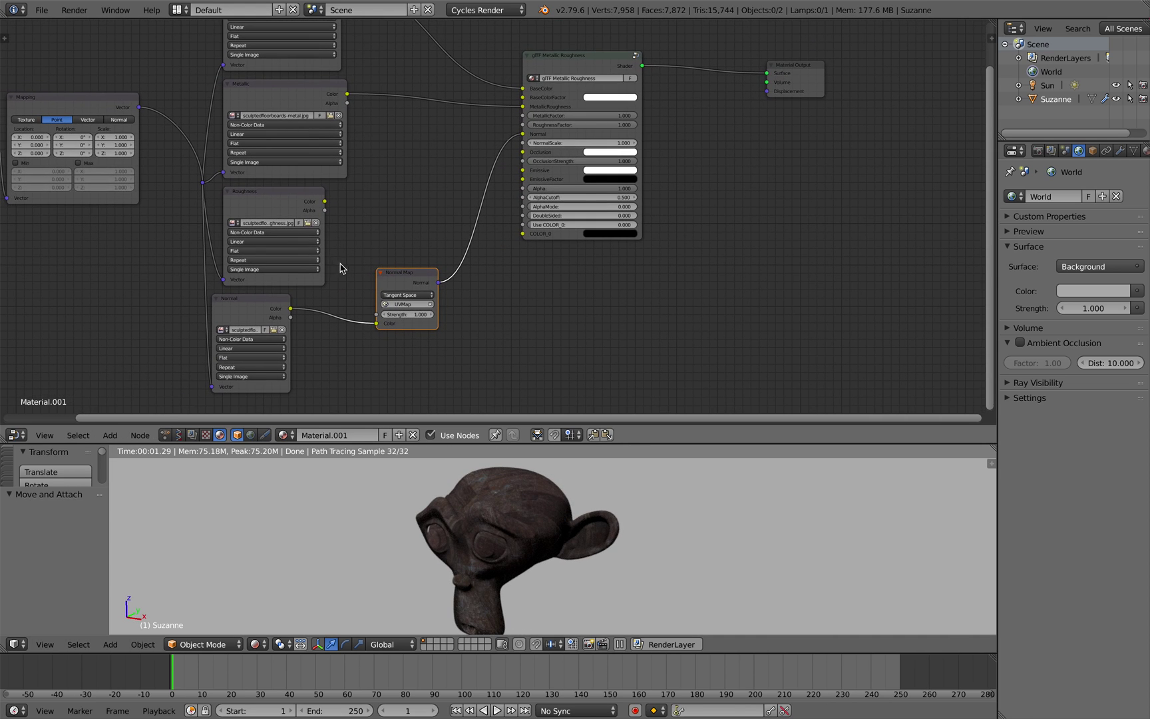
left_click_drag(257, 307, 287, 310)
left_click_drag(304, 203, 318, 198)
middle_click_drag(320, 196, 324, 197)
Widen the Roughness and Metallic texture nodes so their image file names are readable
scroll(332, 201, "up", 3)
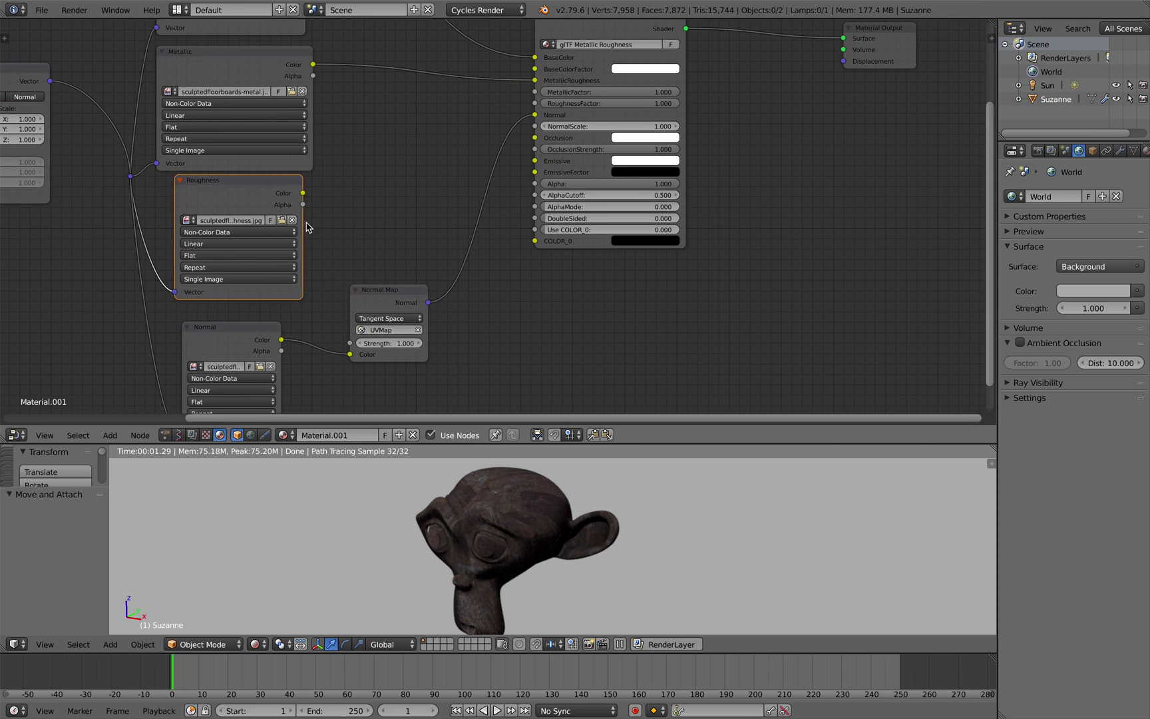
left_click_drag(302, 221, 325, 224)
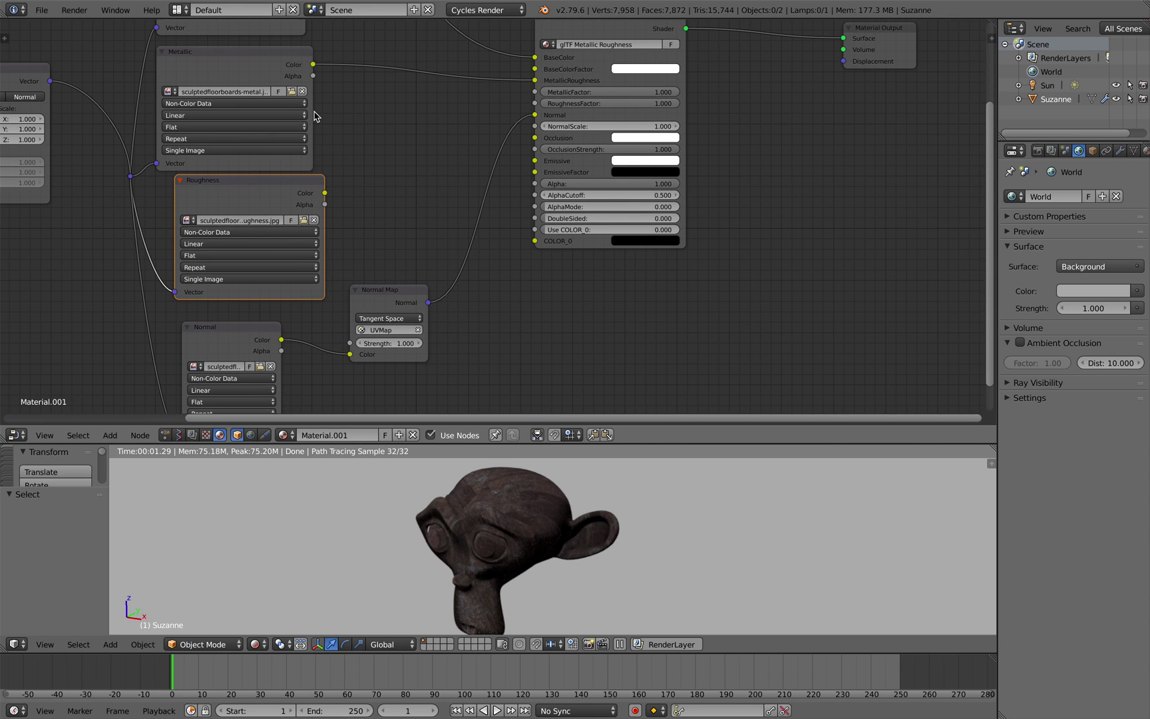
left_click_drag(311, 111, 348, 112)
mouse_move(319, 199)
left_mouse_down()
mouse_move(297, 203)
mouse_move(326, 201)
left_mouse_up()
Move the glTF Metallic Roughness node closer to the Material Output and save over suzanne_pbr_demo_002.blend
middle_click_drag(403, 174, 316, 215)
left_click_drag(507, 55, 611, 59)
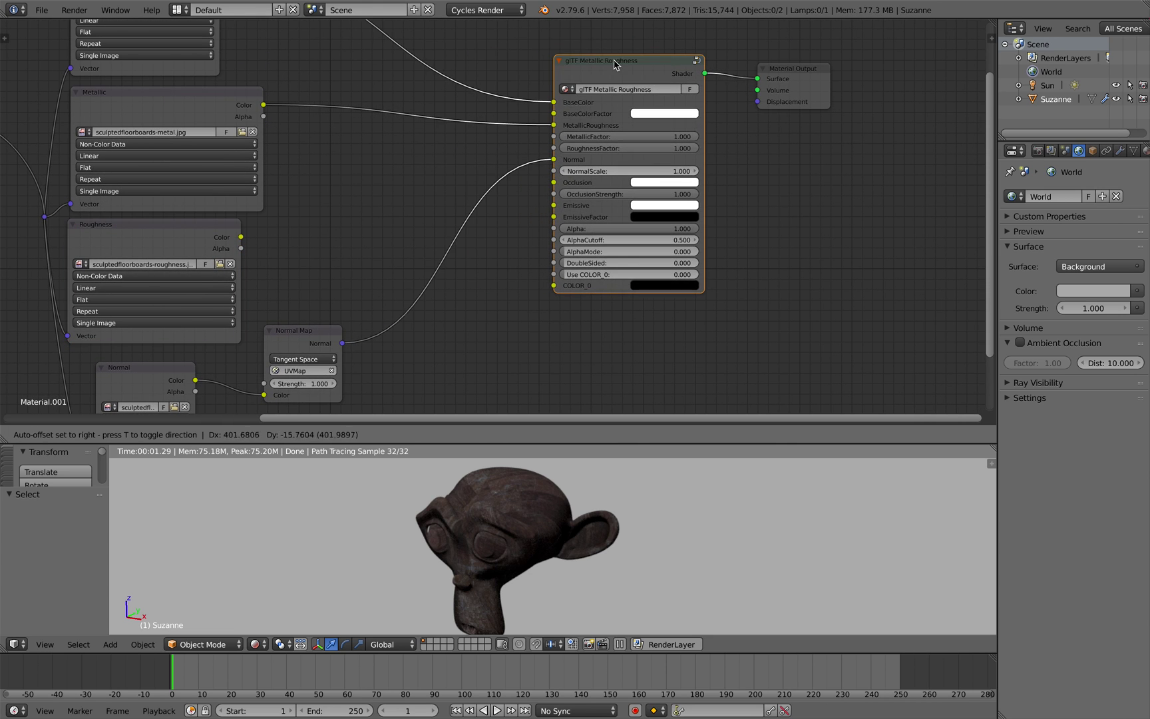
scroll(636, 123, "up", 3)
middle_click_drag(638, 127, 662, 145)
middle_click_drag(502, 149, 529, 139)
key("ctrl+s")
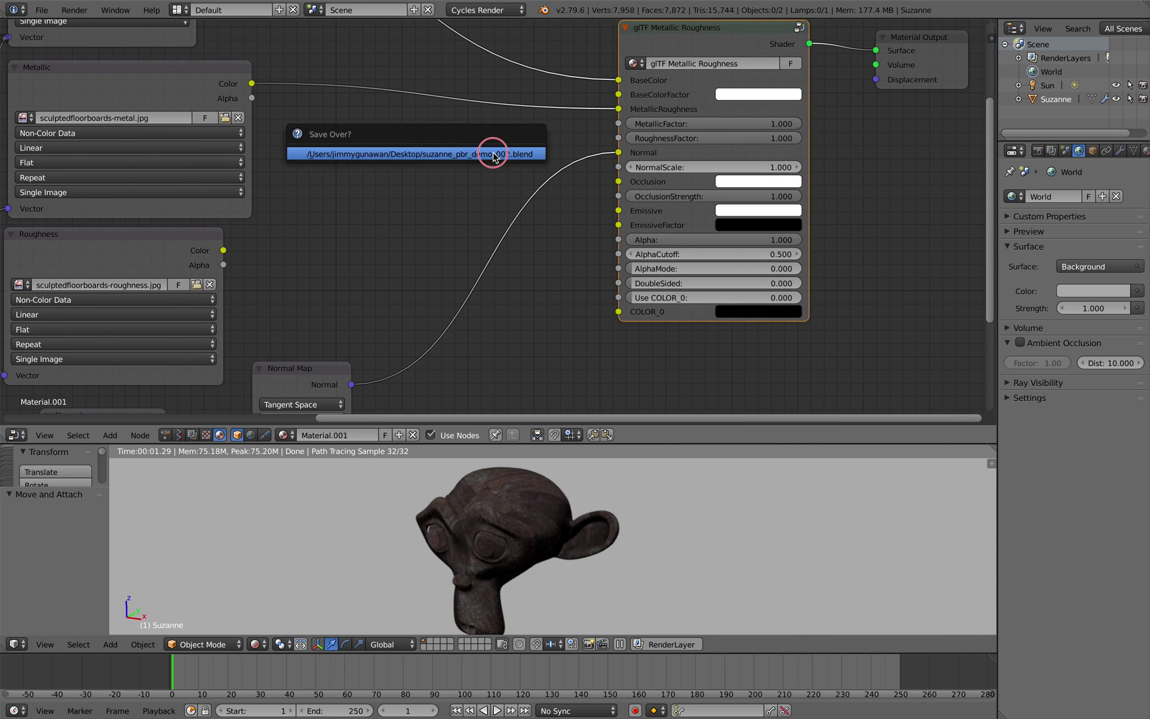
left_click(492, 154)
Add a Separate RGB node and insert it into the link between the Metallic texture and the MetallicRoughness input
key("shift+a")
mouse_move(322, 162)
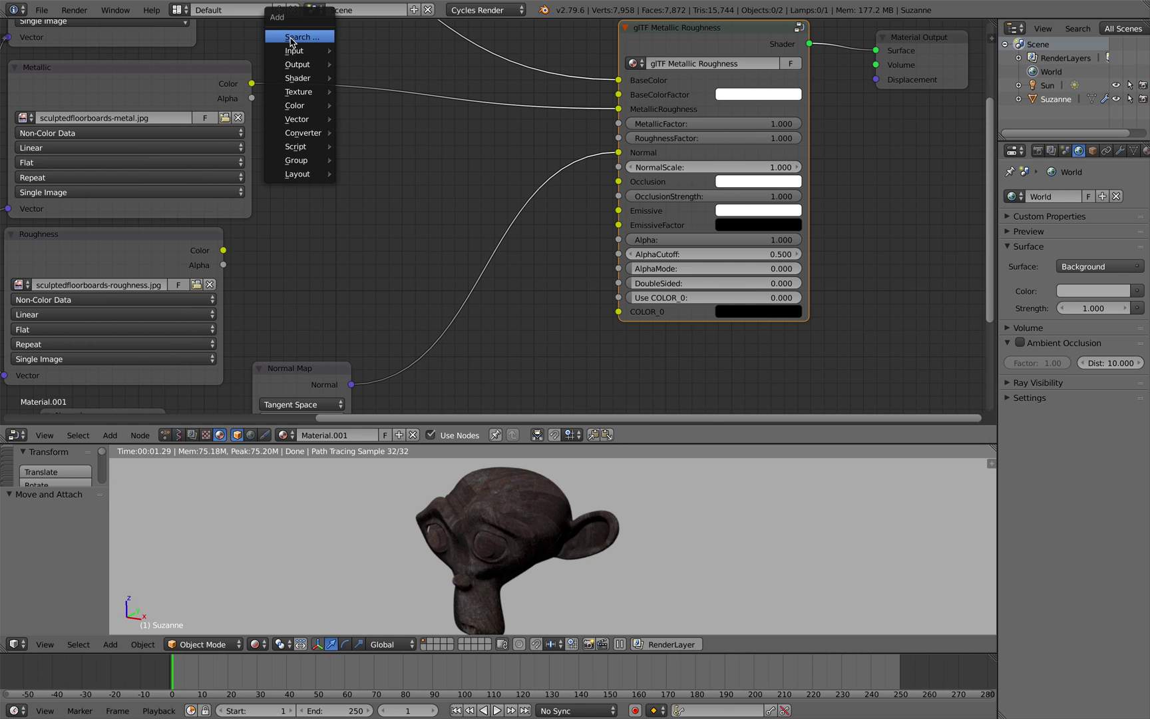
left_click(291, 38)
type("se")
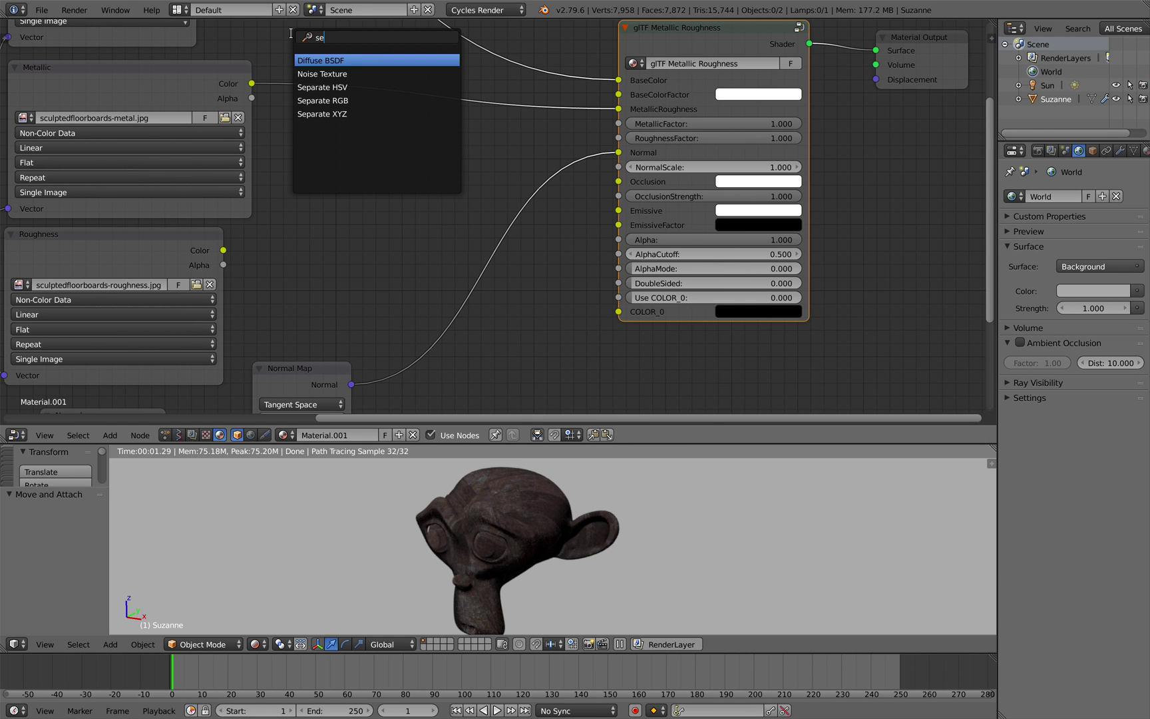
key("Down")
key("Down")
key("Down")
key("Return")
left_click(316, 77)
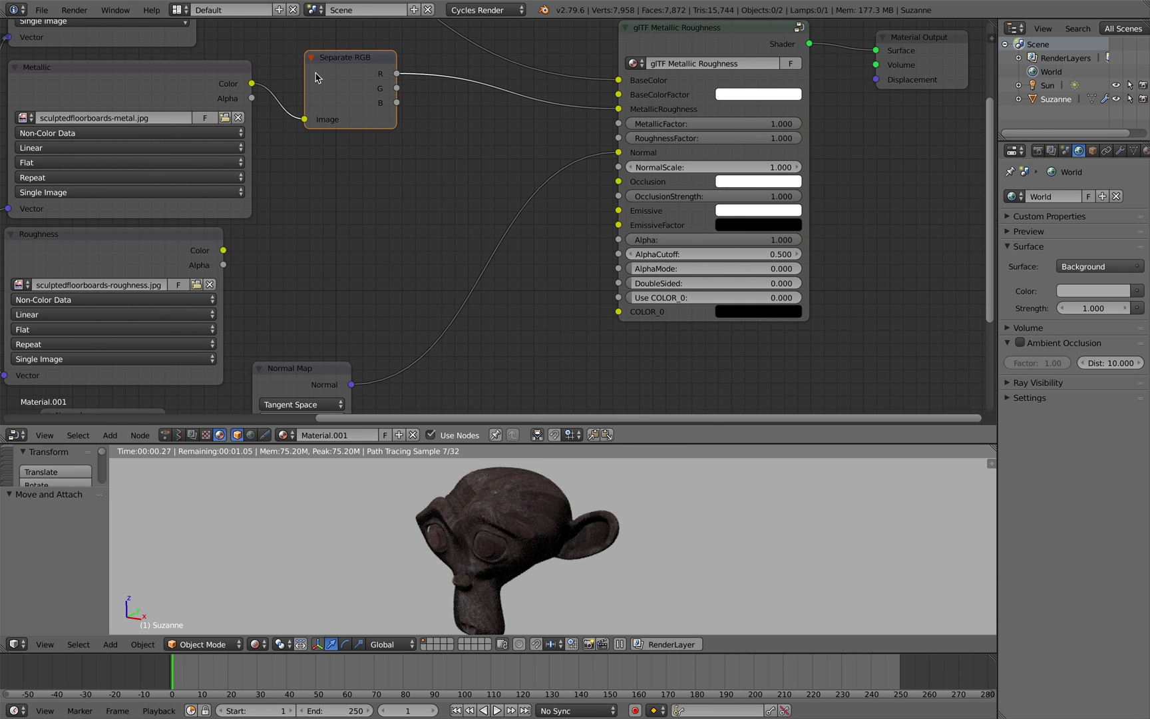
Duplicate the Separate RGB node below the first and link the Roughness texture's Color to its Image input
key("shift+d")
left_click(302, 213)
left_click_drag(223, 250, 271, 261)
Add a Combine RGB node fed by the metallic R and roughness G channels, and link its Image output to MetallicRoughness
key("shift+a")
type("comb")
key("Down")
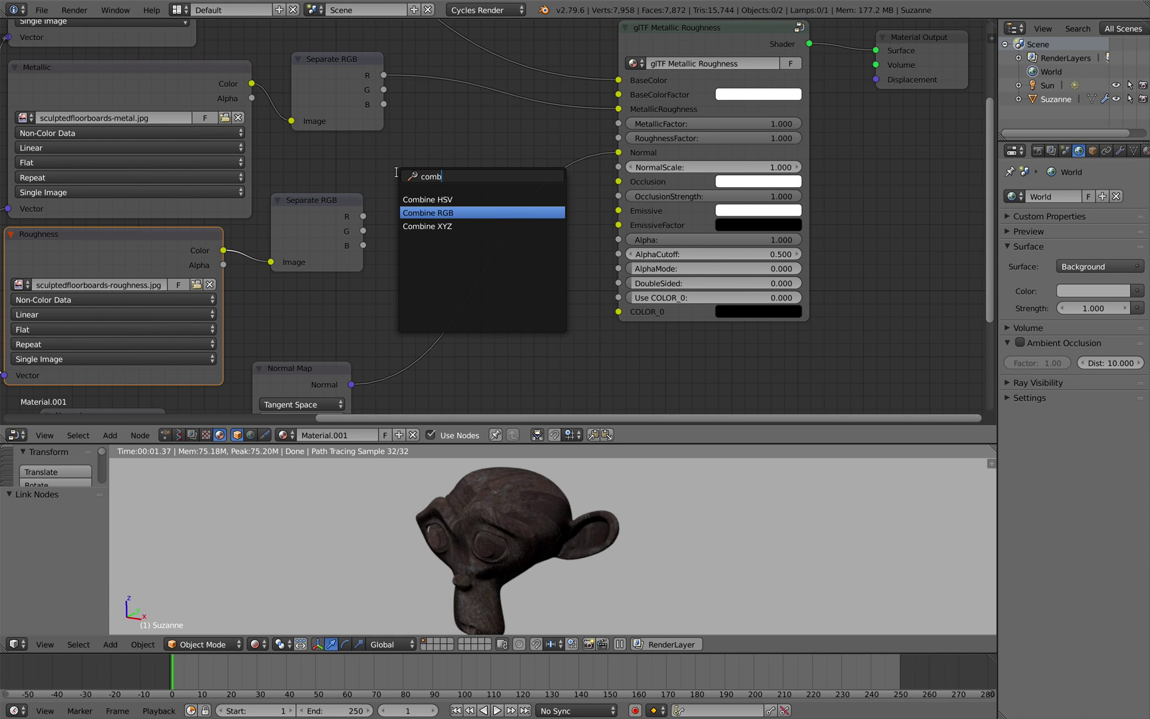
key("Return")
left_click(426, 123)
left_click_drag(383, 75, 364, 232)
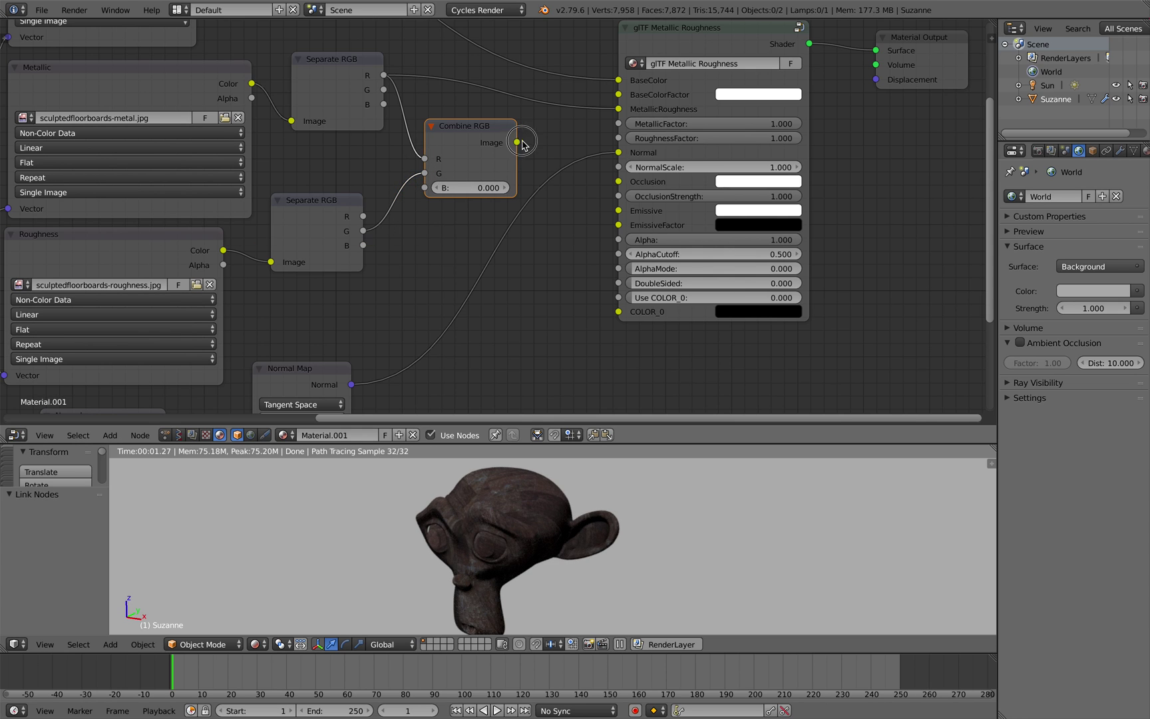
left_click_drag(523, 145, 618, 109)
scroll(536, 109, "down", 1)
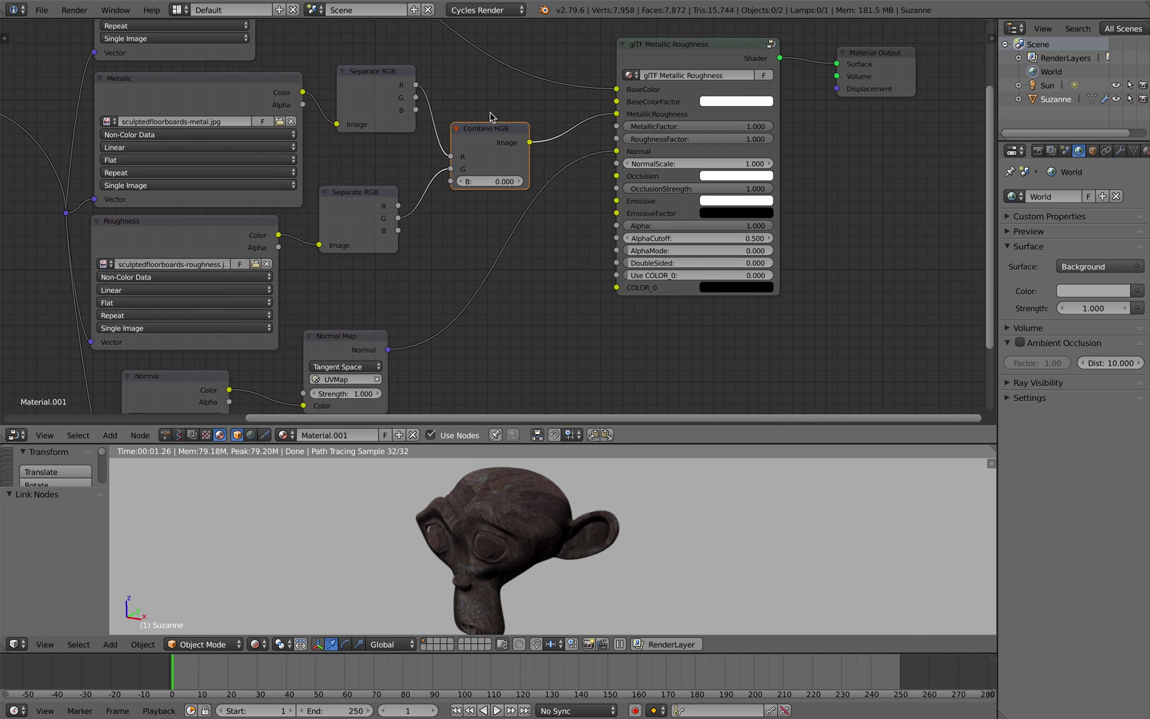
Reposition the Combine RGB node and set its B value to 1.000
left_click_drag(489, 136, 486, 111)
key("Return")
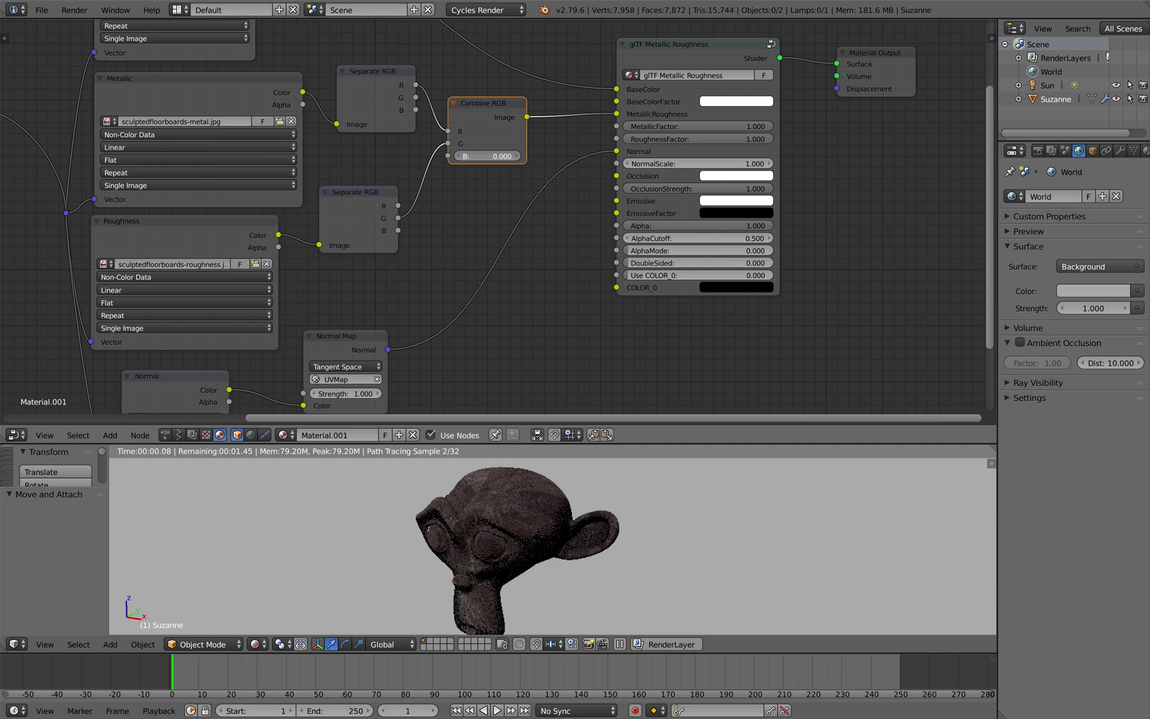
mouse_move(487, 155)
left_mouse_down()
mouse_move(522, 155)
mouse_move(467, 163)
left_mouse_up()
Link the Metallic texture's Color directly to the MetallicRoughness input and save over suzanne_pbr_demo_002.blend
left_click_drag(347, 86, 309, 91)
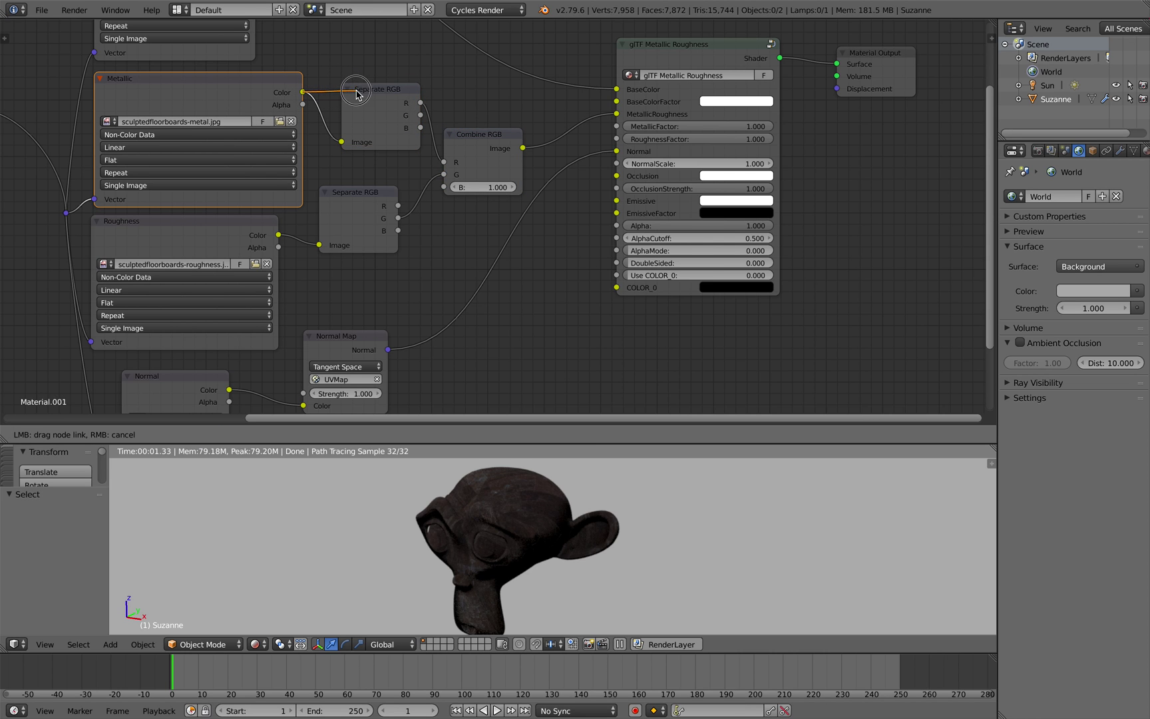
left_click_drag(613, 116, 616, 114)
mouse_move(591, 153)
middle_mouse_down()
mouse_move(522, 191)
mouse_move(605, 141)
middle_mouse_up()
scroll(648, 94, "up", 1)
scroll(614, 188, "down", 1)
scroll(570, 180, "down", 1)
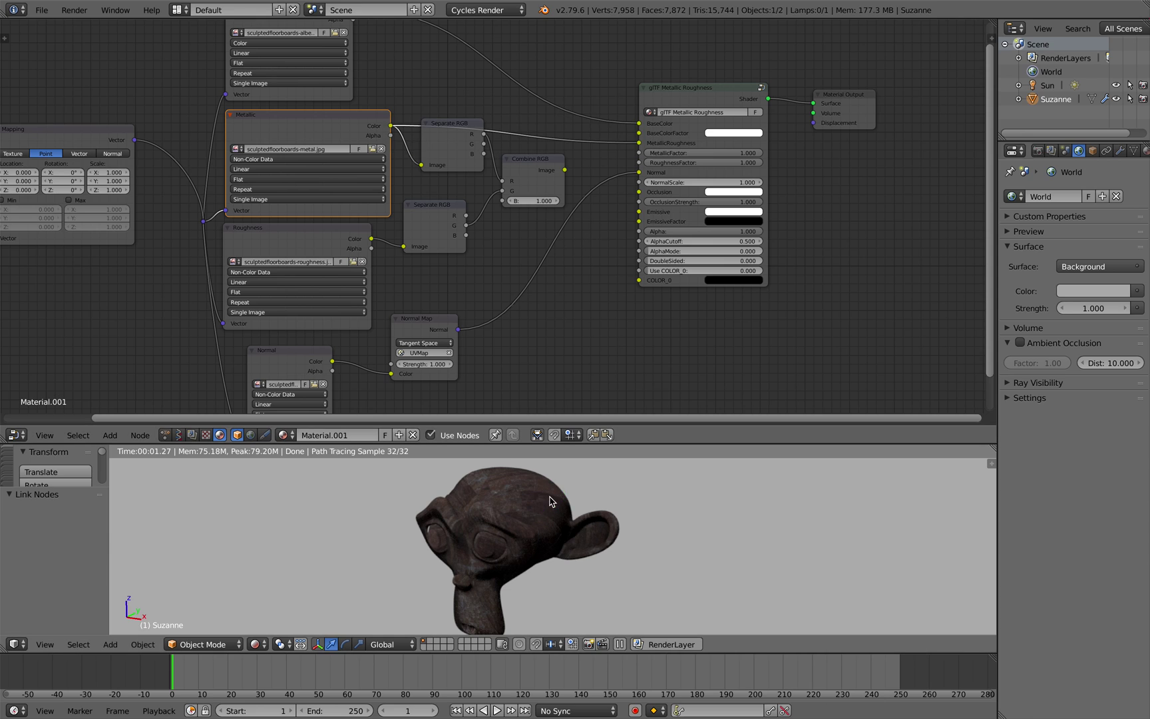
middle_click_drag(550, 501, 558, 494)
key("super+s")
left_click(557, 494)
Start a glTF 2.0 (.gltf) export and create a folder named USDZ_SuzanneDemo on the Desktop
left_click(43, 10)
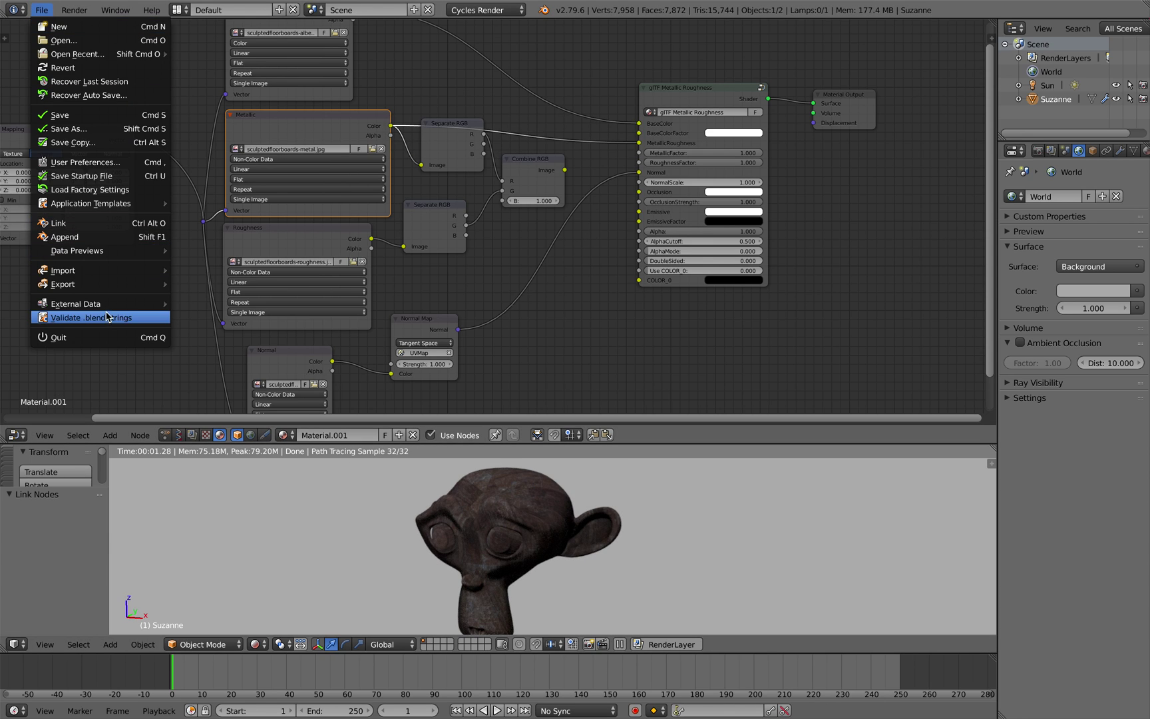
mouse_move(105, 285)
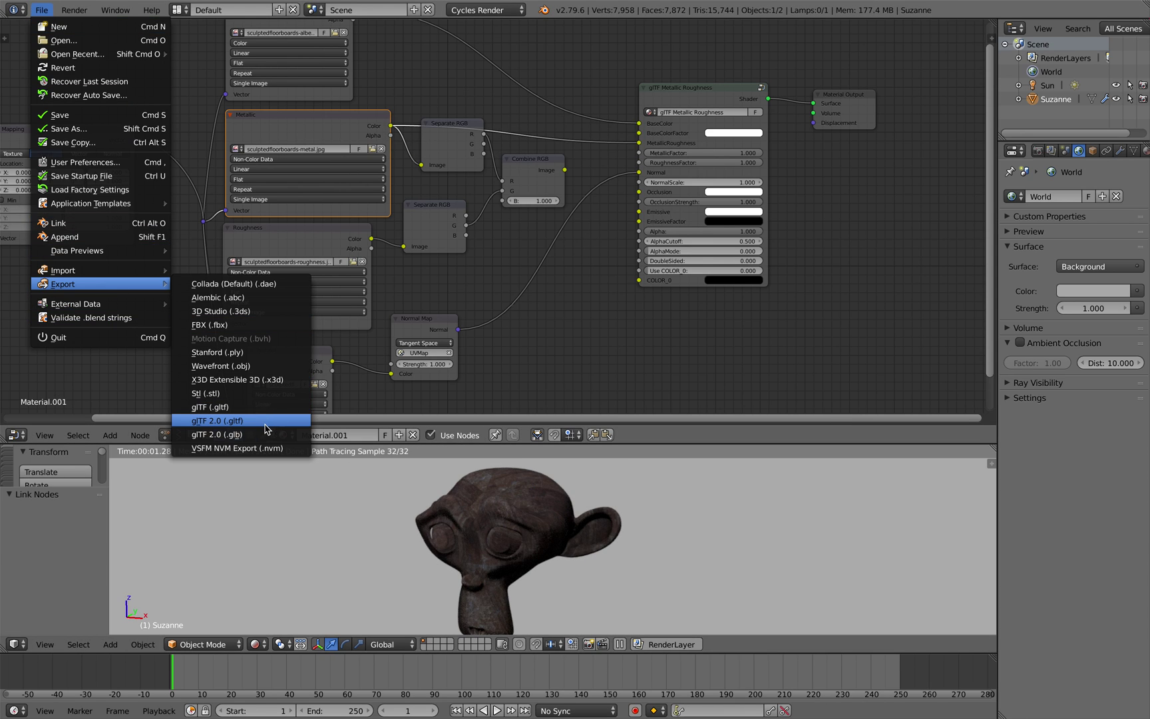
left_click(265, 428)
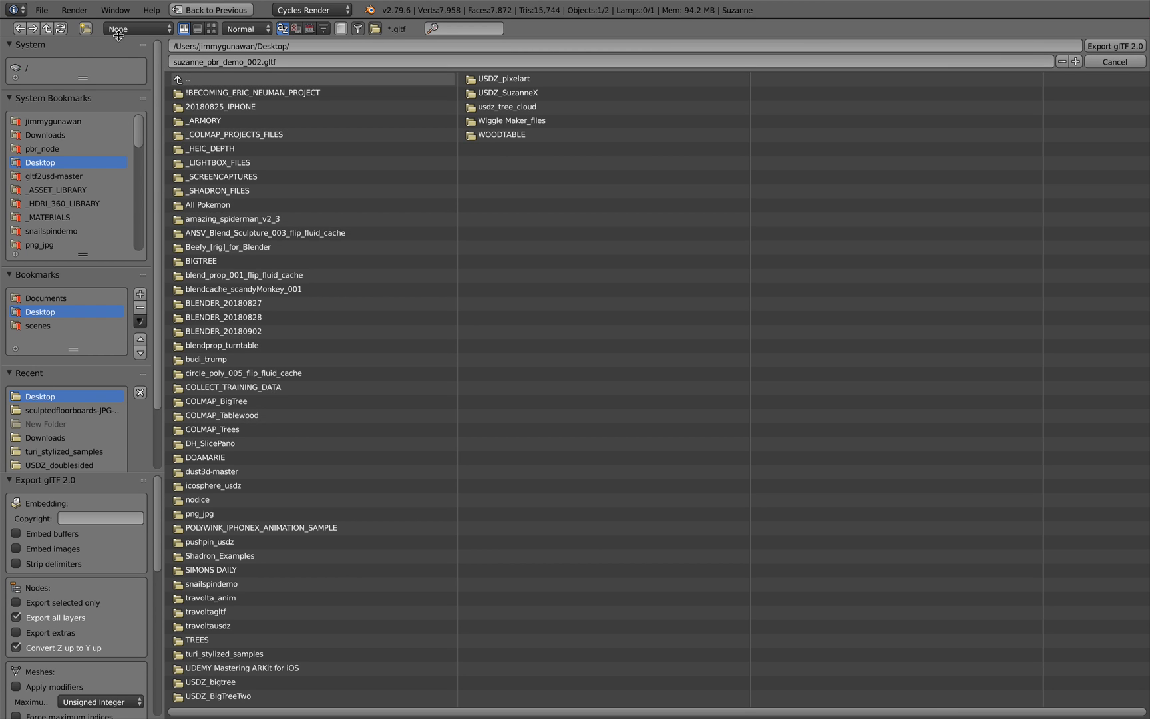
left_click(87, 30)
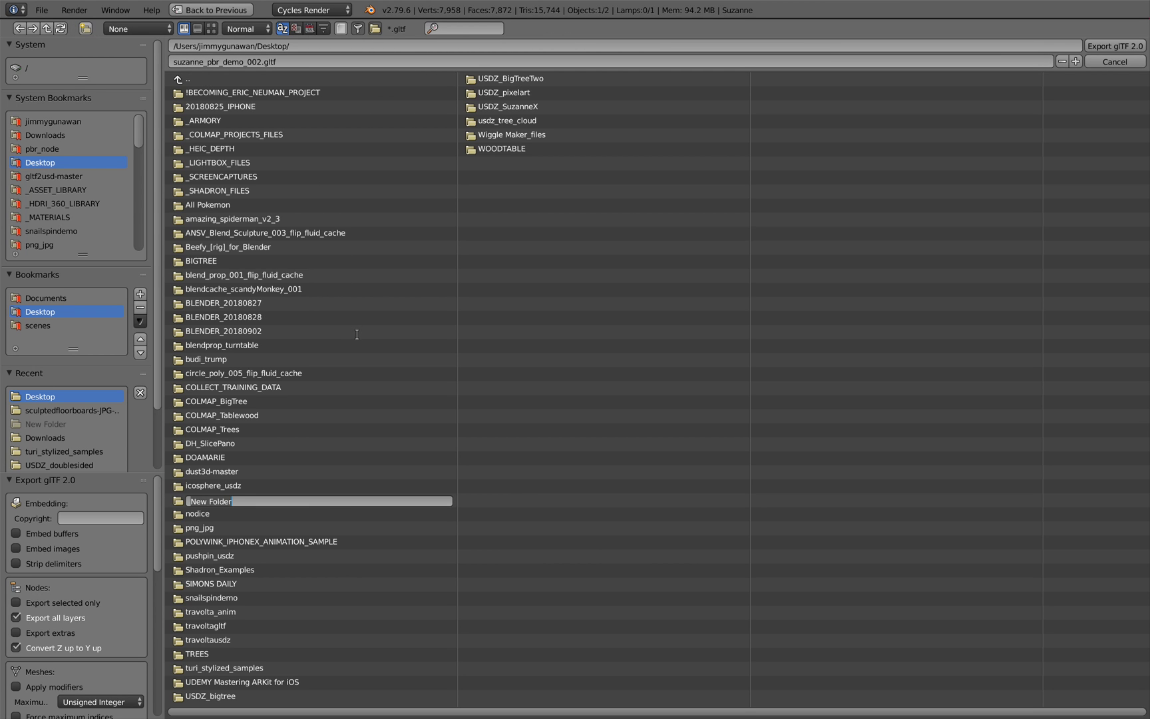
type("USDZ_SuzanneDemo")
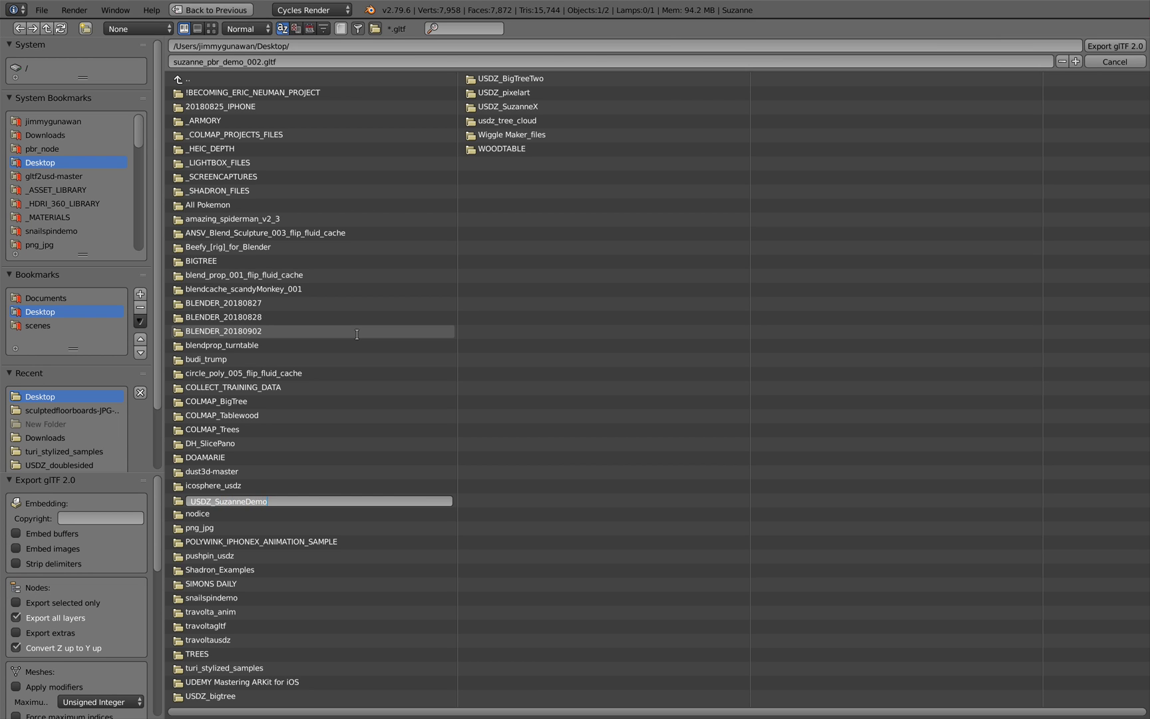
key("Return")
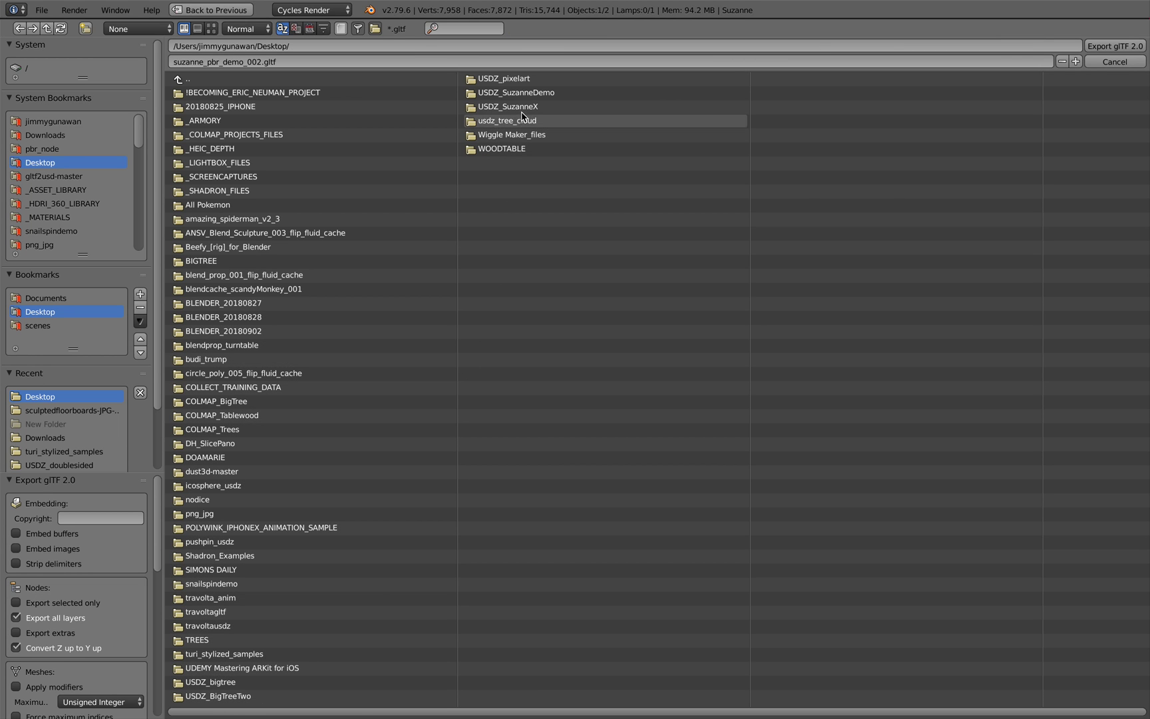
Export the scene into the USDZ_SuzanneDemo folder as suzannedemo.gltf
left_click(533, 93)
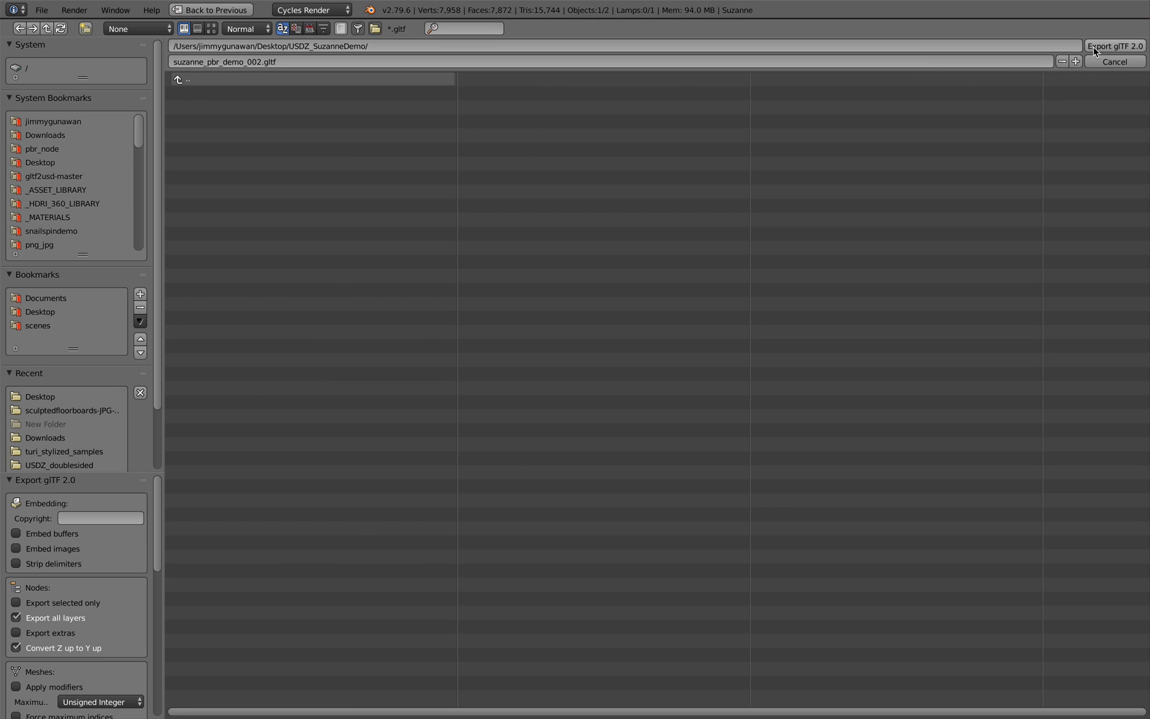
left_click(259, 61)
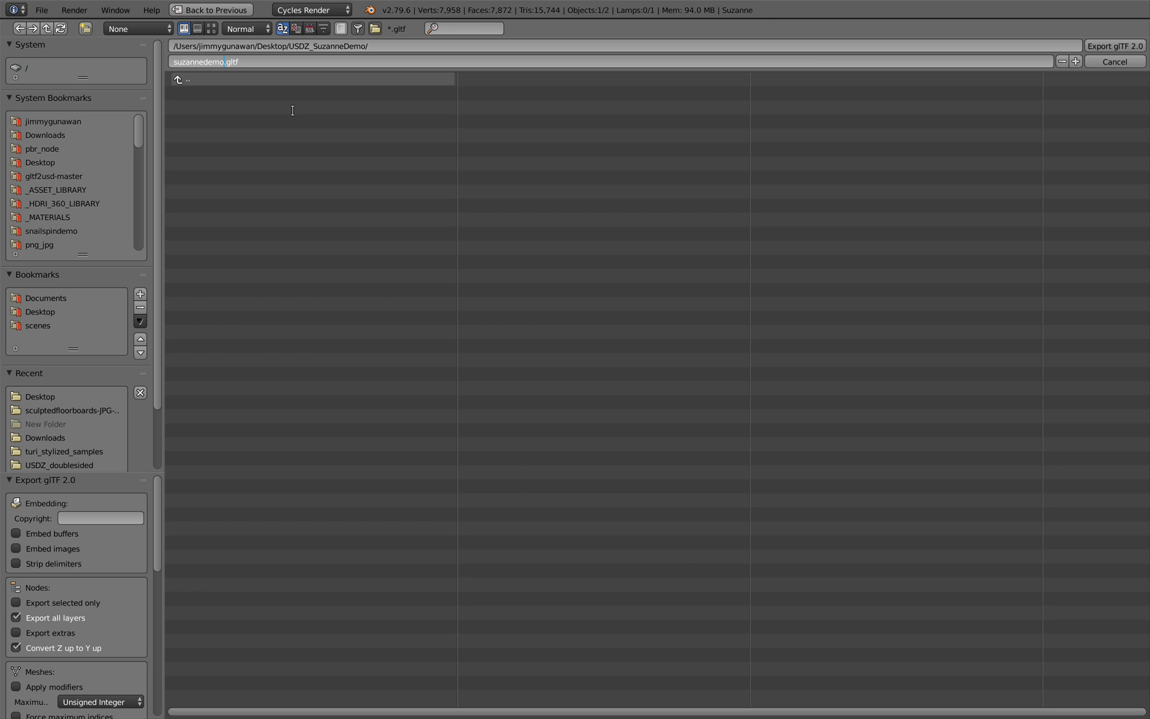
left_click(1122, 46)
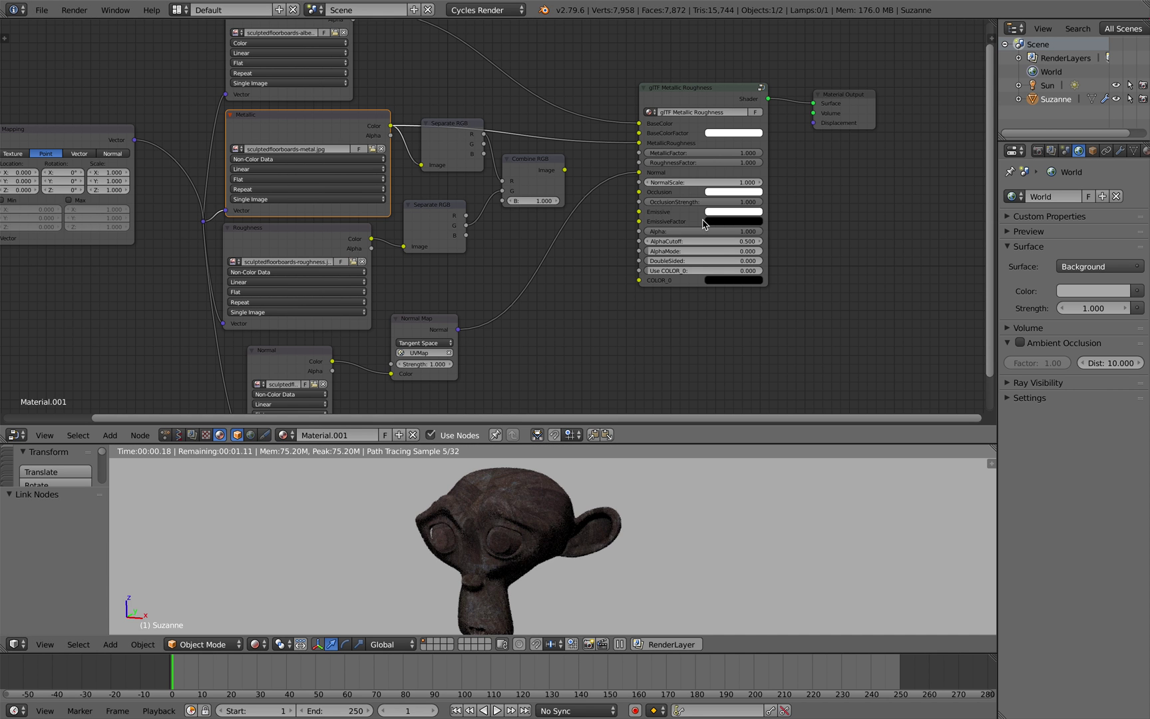
Switch to Finder, open the USDZ_SuzanneDemo folder on the Desktop and preview the exported albedo and metal textures
key("ctrl+Left")
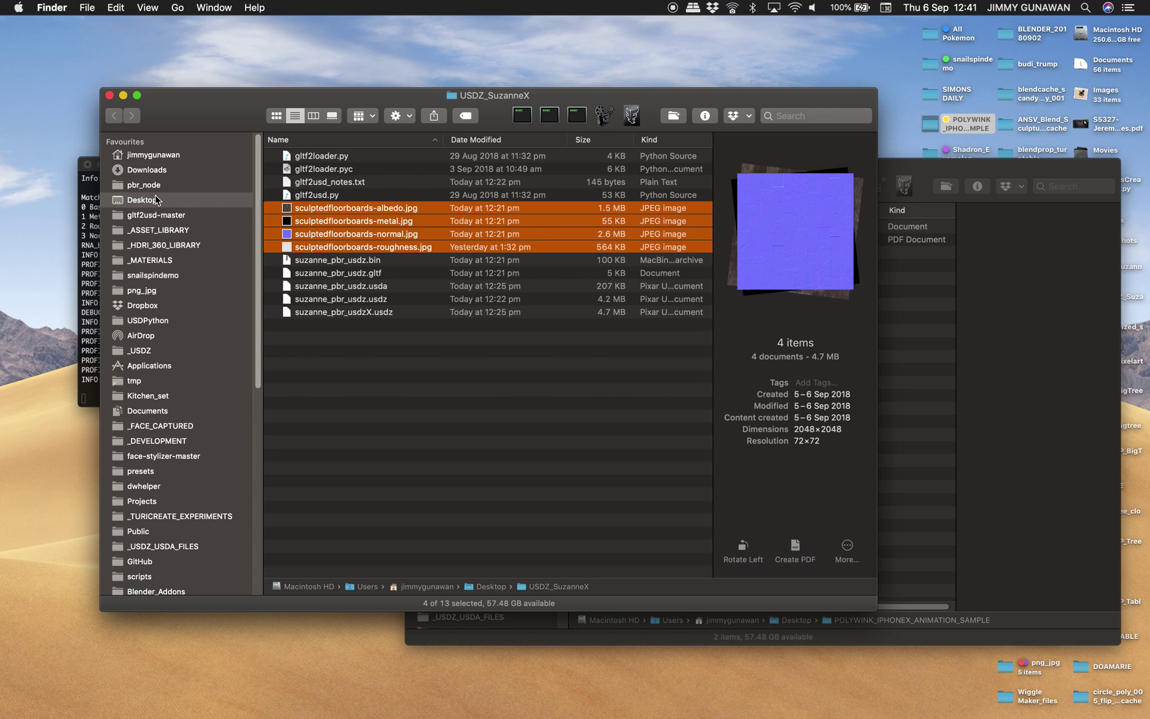
left_click(157, 200)
double_click(308, 157)
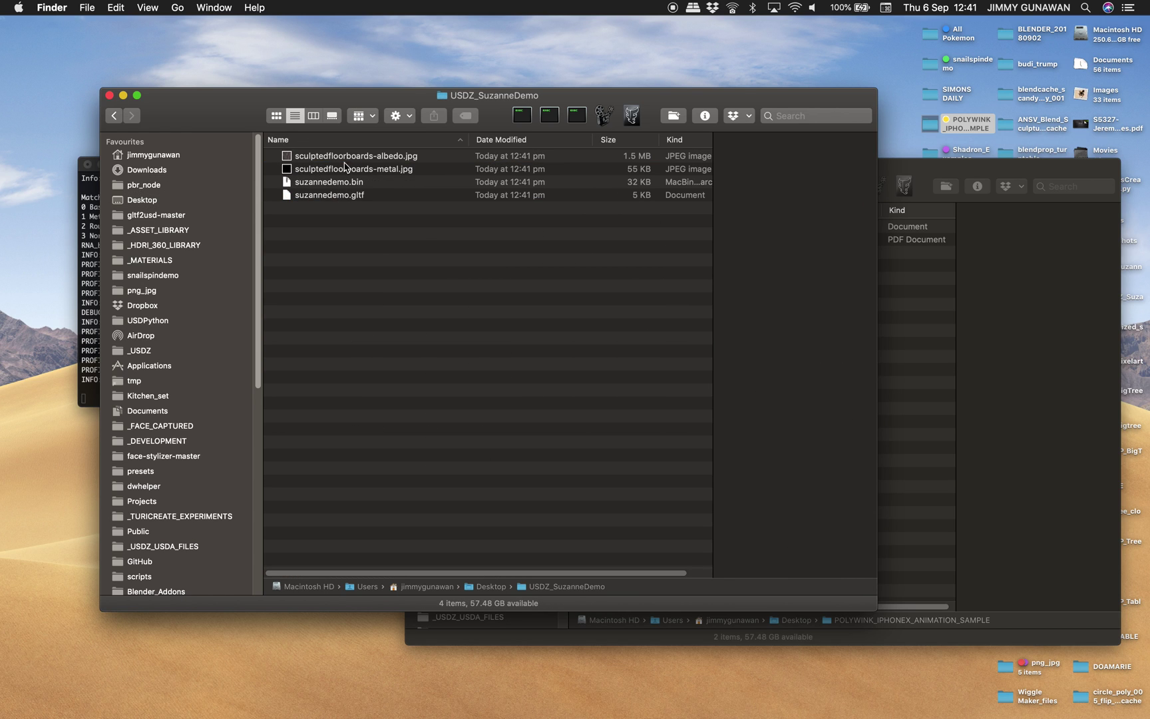
left_click_drag(396, 160, 399, 170)
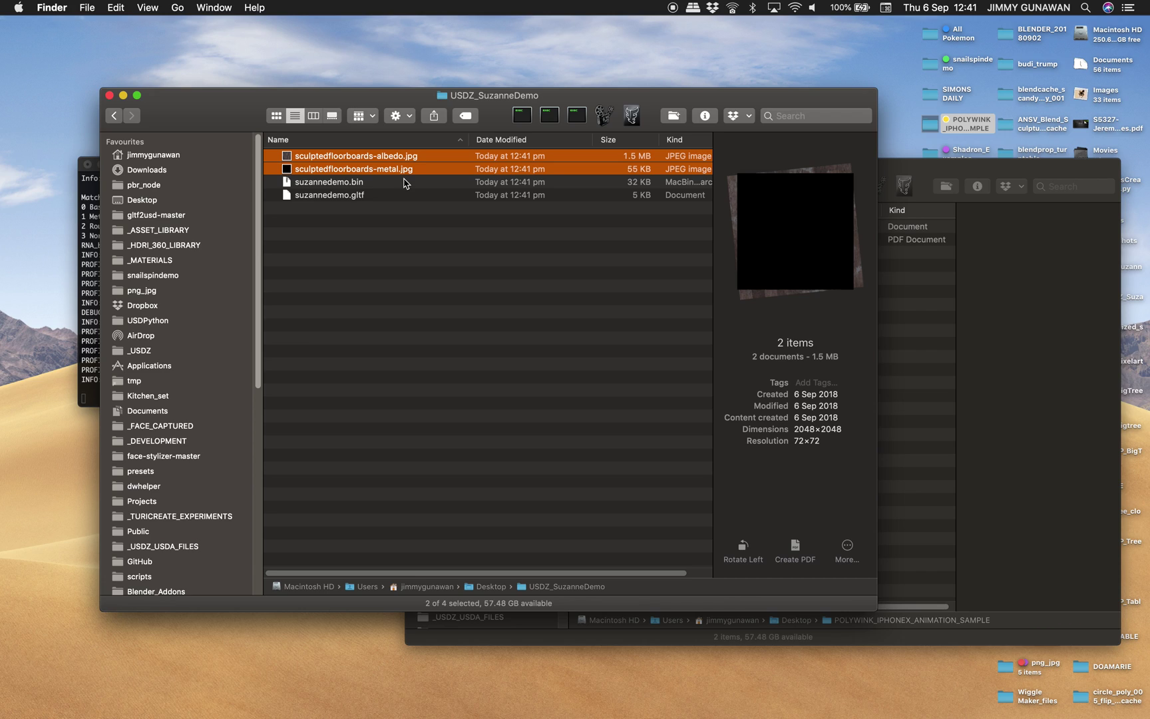
left_click(404, 169)
key("Up")
key("Down")
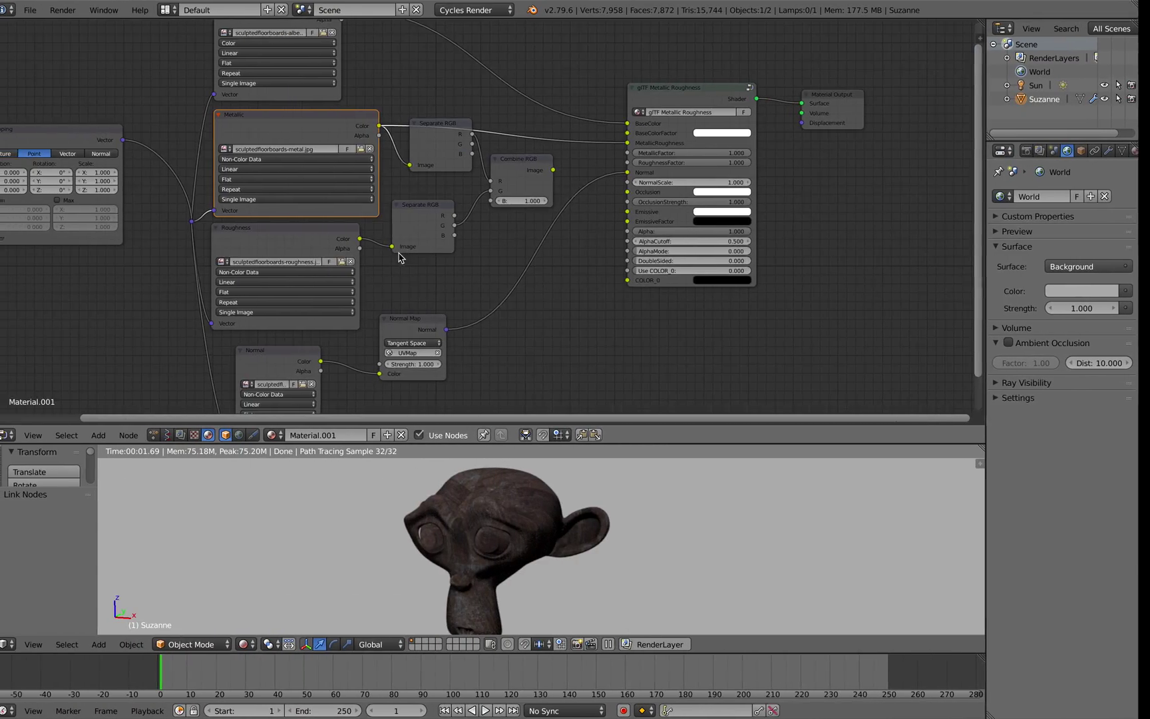
In Blender, delete the Normal Map node, move the Normal texture node and link its Color directly to the Normal input
middle_click_drag(467, 300, 494, 244)
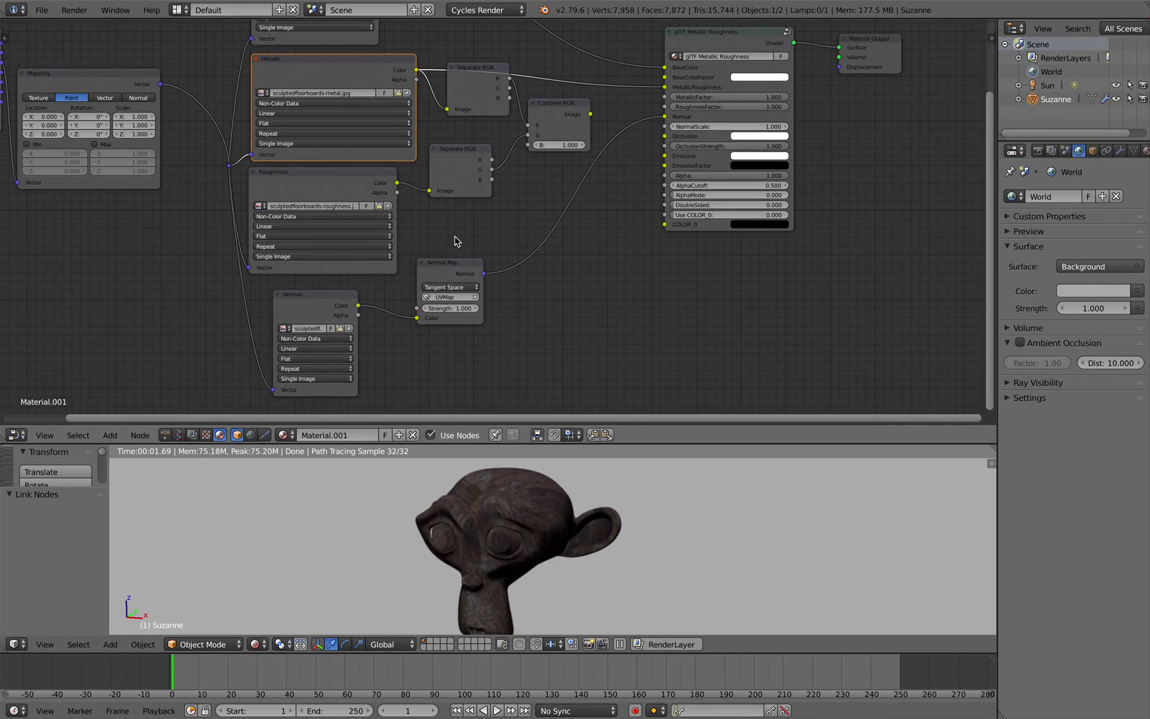
left_click_drag(461, 265, 539, 243)
left_click_drag(331, 300, 593, 183)
left_click(543, 243)
key("x")
left_click_drag(661, 121, 663, 118)
scroll(570, 152, "down", 2)
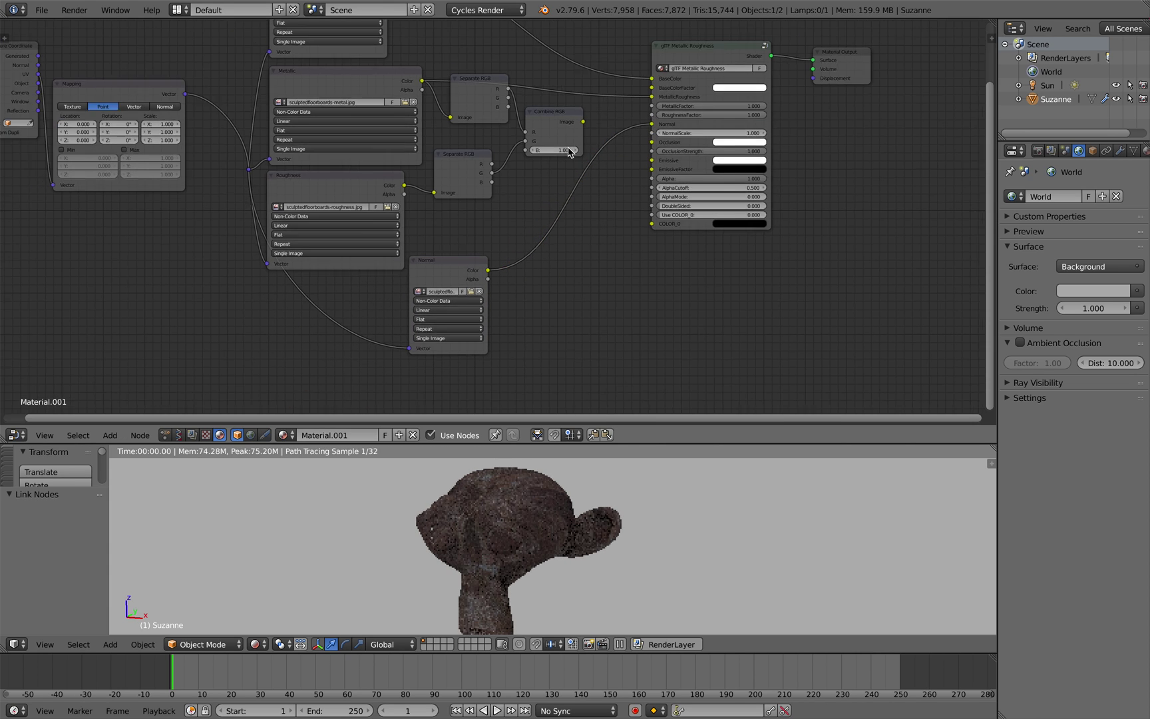
Save over the blend file and re-export the scene as glTF 2.0, overwriting suzannedemo.gltf
middle_click_drag(569, 152, 515, 224)
key("super+s")
left_click(516, 221)
left_click(39, 11)
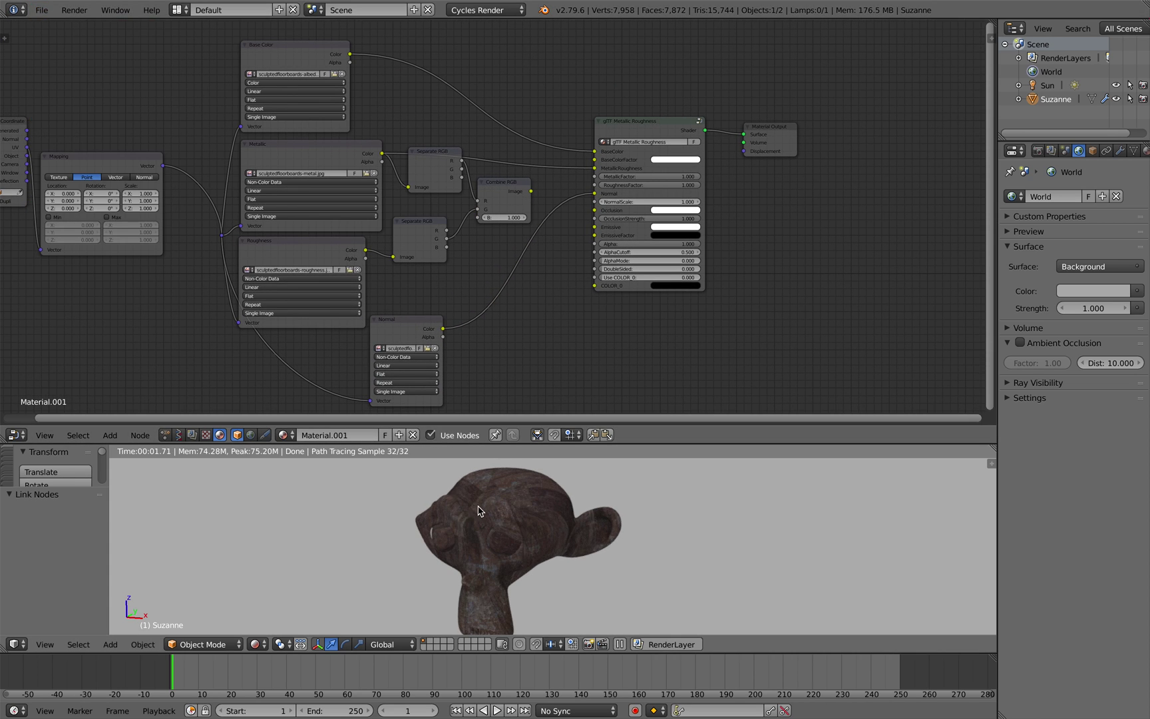
left_click(42, 11)
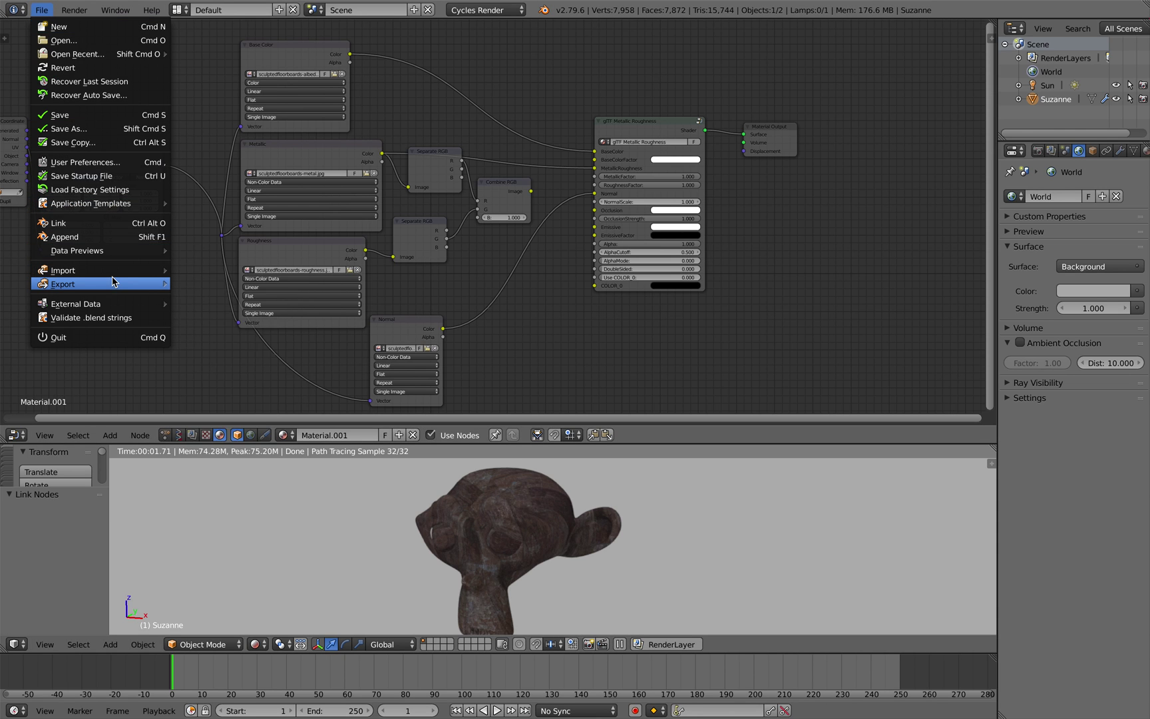
mouse_move(116, 283)
left_click(272, 420)
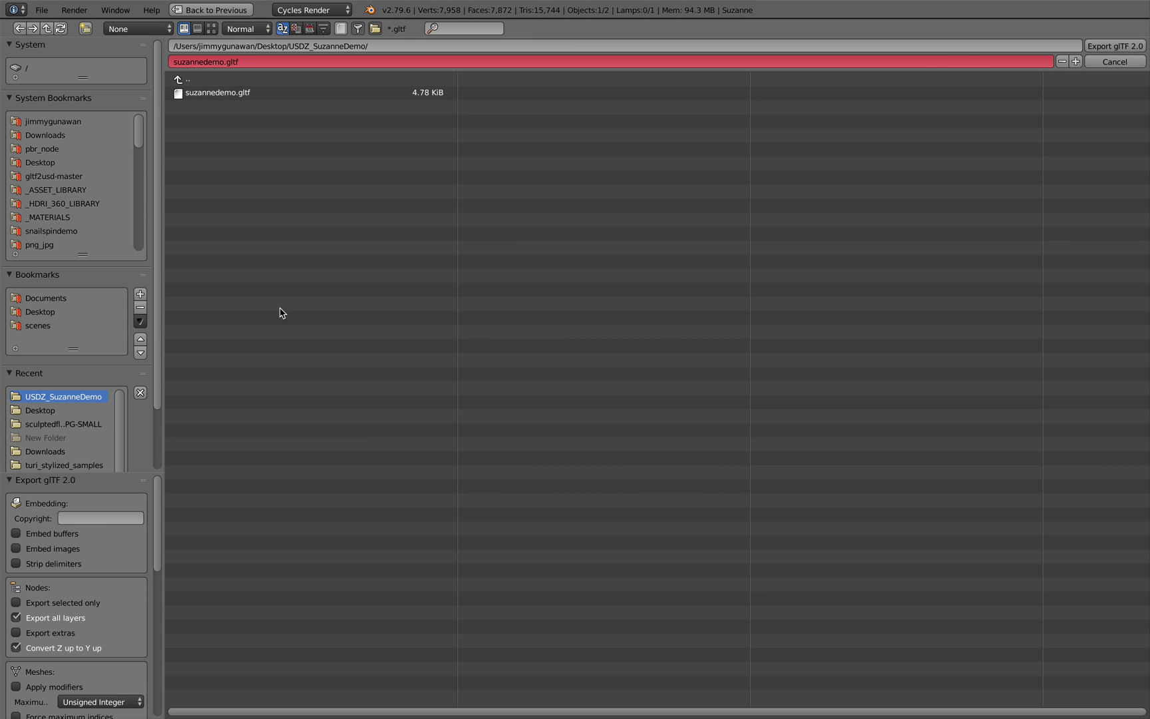
double_click(258, 100)
Switch to Finder, preview sculptedfloorboards-normal.jpg in the export folder and return to Blender
key("ctrl+Left")
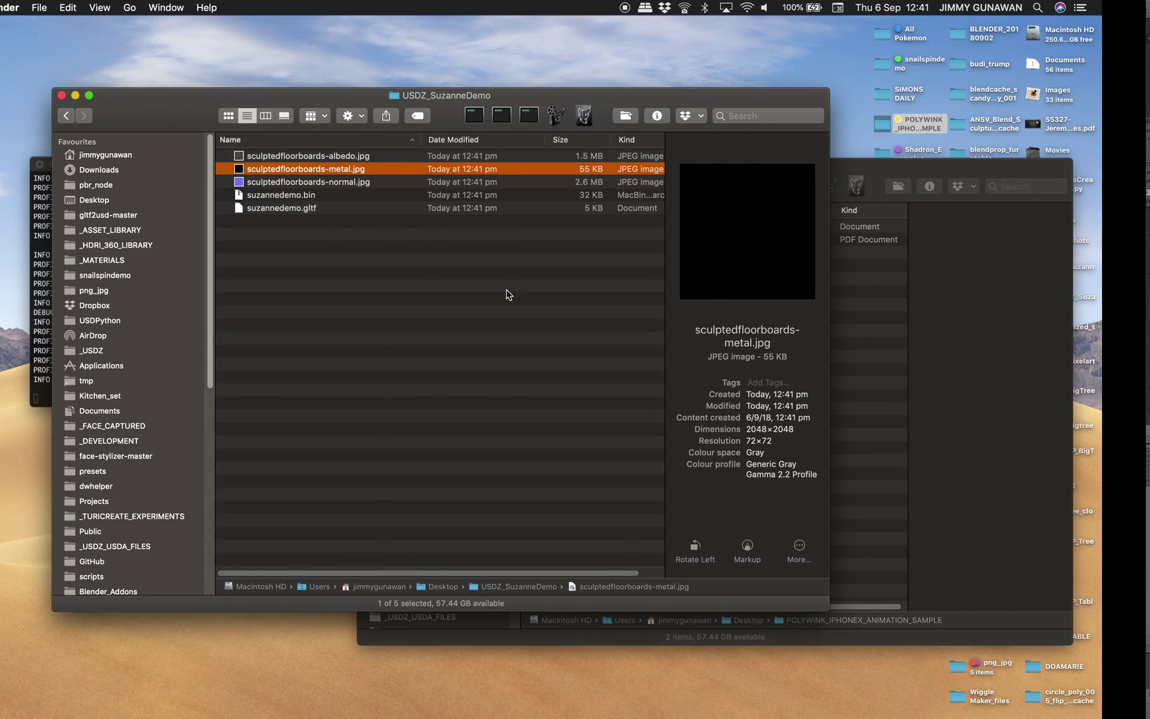
left_click(355, 185)
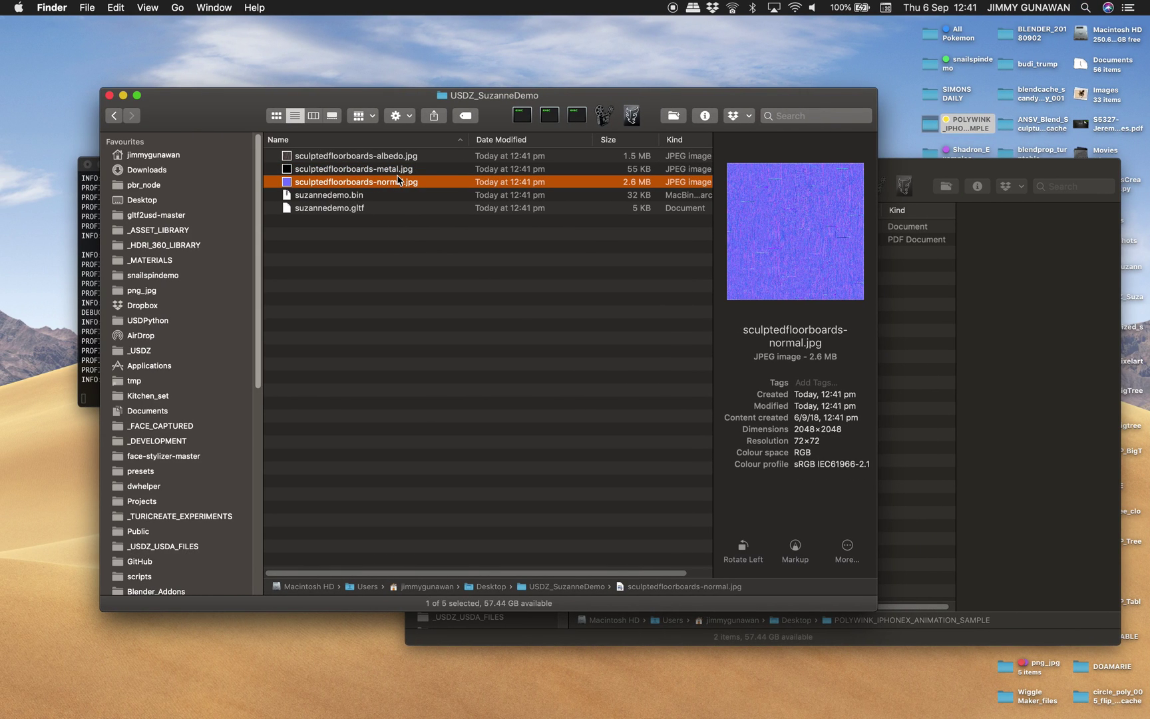
key("ctrl+Right")
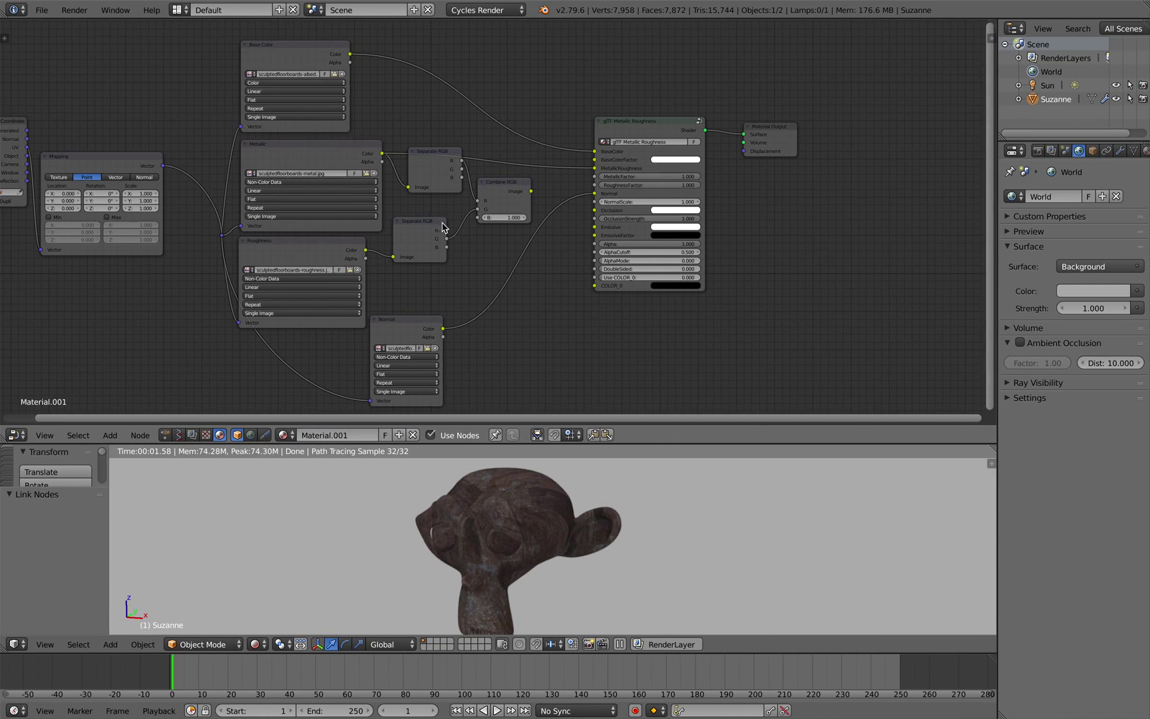
Reposition the Mapping node slightly and link the Roughness texture's Color directly to the MetallicRoughness input
middle_click_drag(403, 202, 513, 197)
left_click_drag(235, 161, 241, 166)
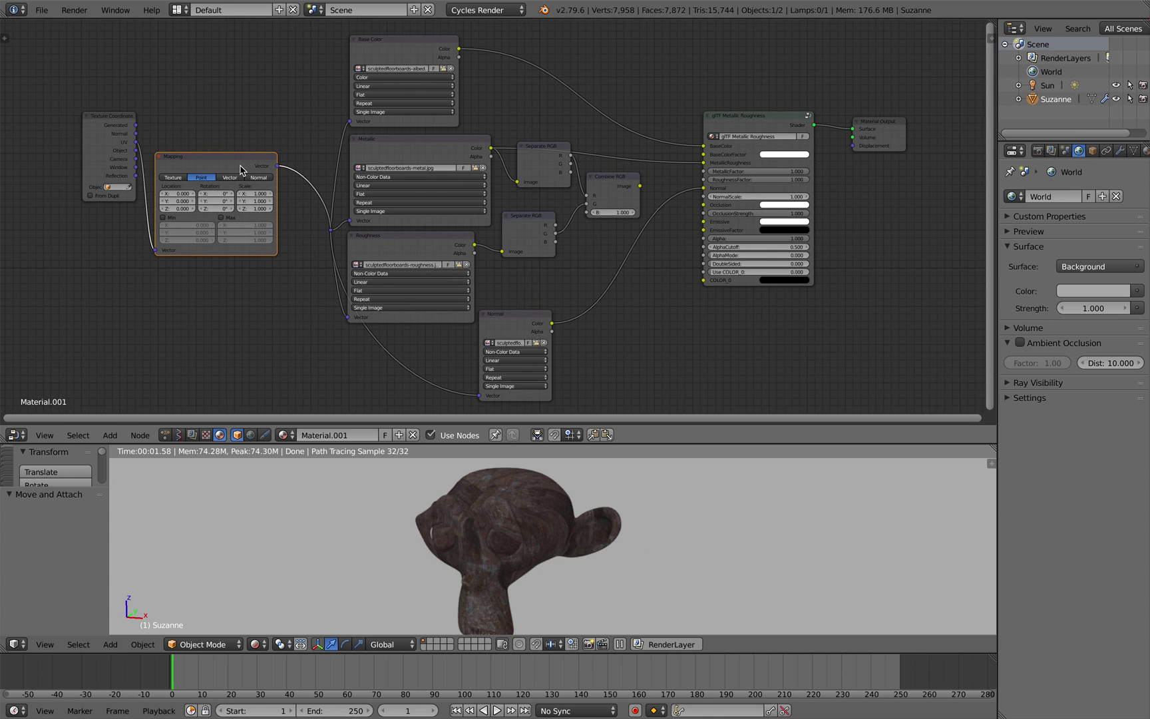
scroll(244, 171, "up", 4)
left_click_drag(447, 248, 780, 143)
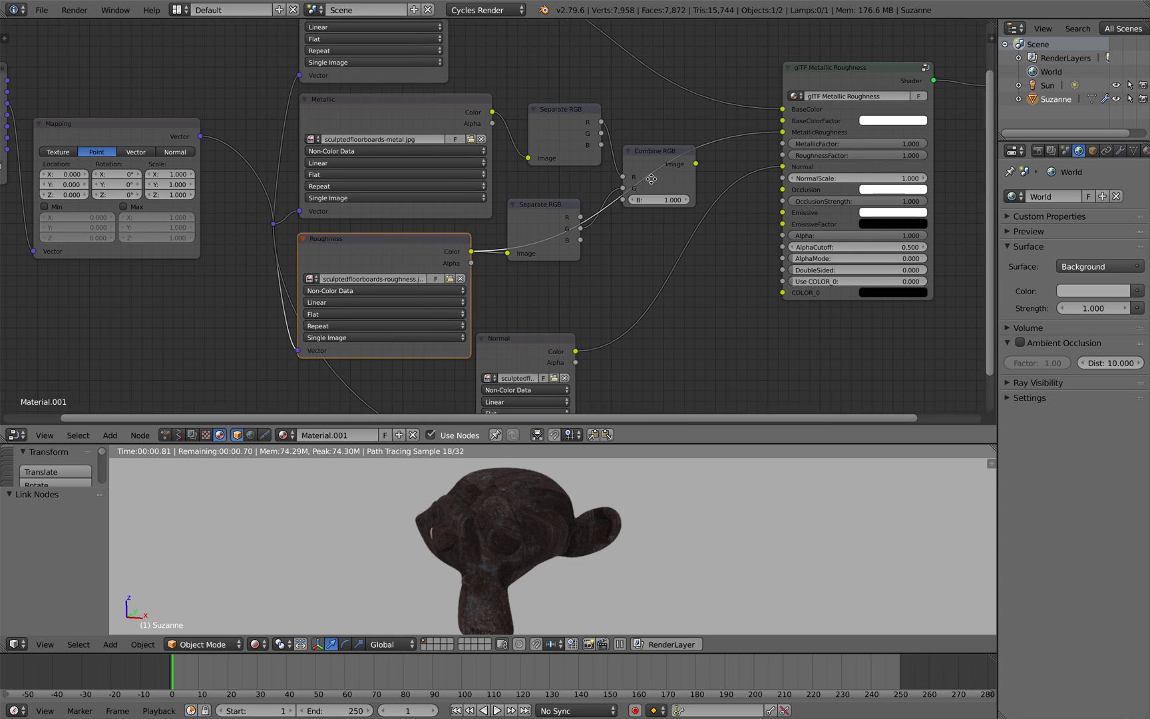
Export the scene as glTF 2.0 over suzannedemo.gltf again and switch to Finder to check the exported files
left_click(41, 13)
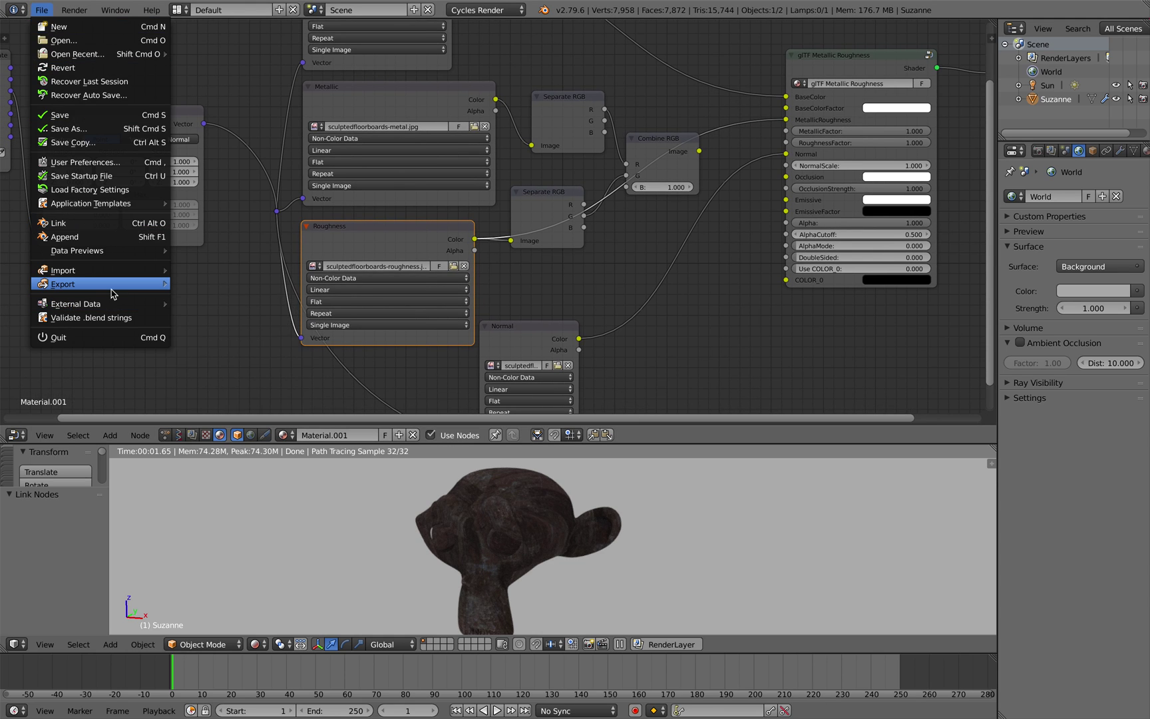
mouse_move(114, 285)
left_click(266, 423)
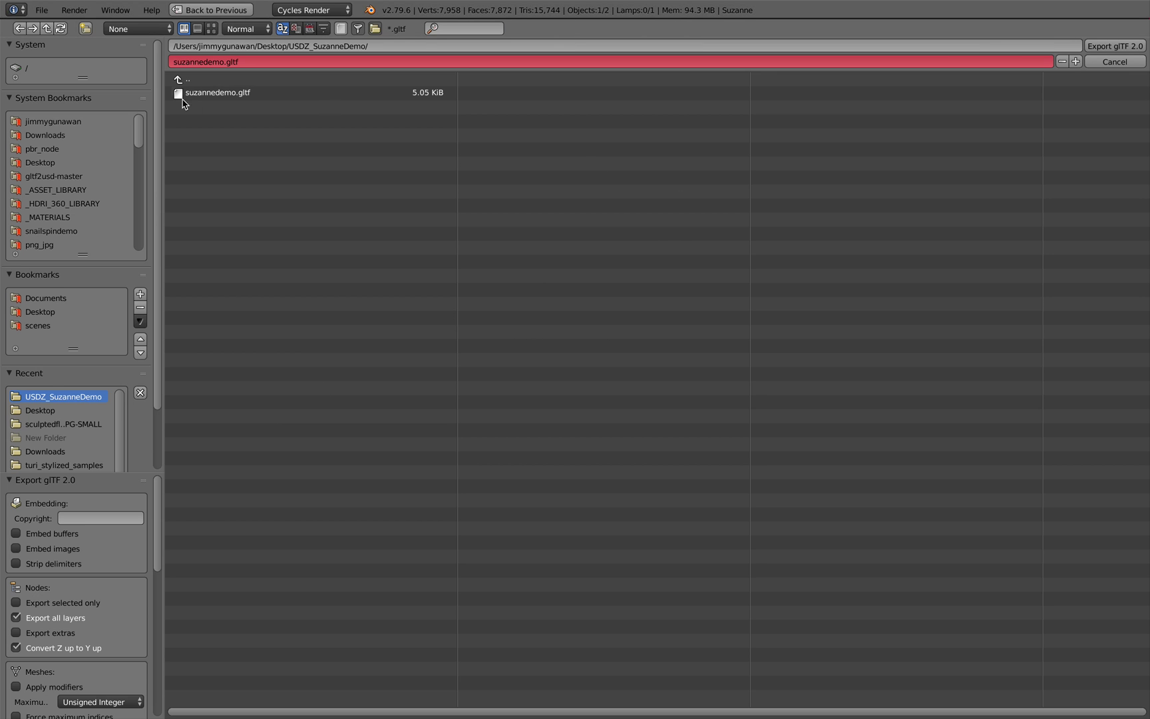
double_click(179, 93)
key("ctrl+Left")
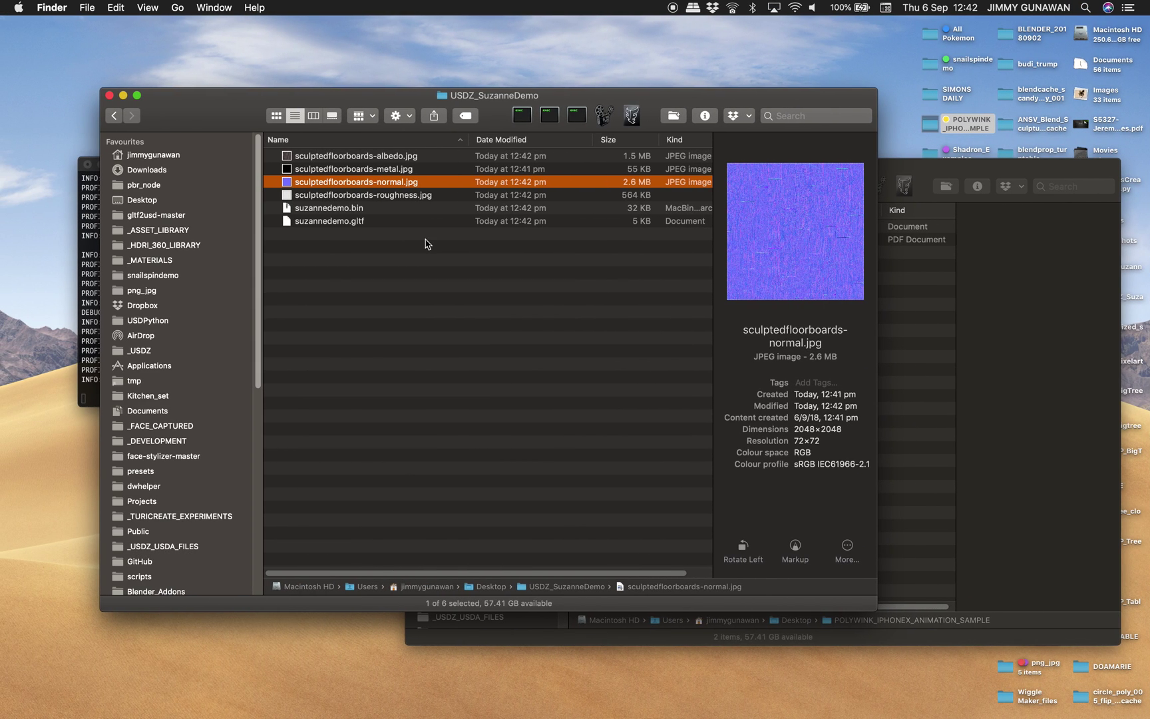
Check the four sculptedfloorboards JPG textures and the suzannedemo .bin and .gltf files in the export folder
left_click(357, 193)
left_click(359, 182, "super")
left_click(365, 170, "super")
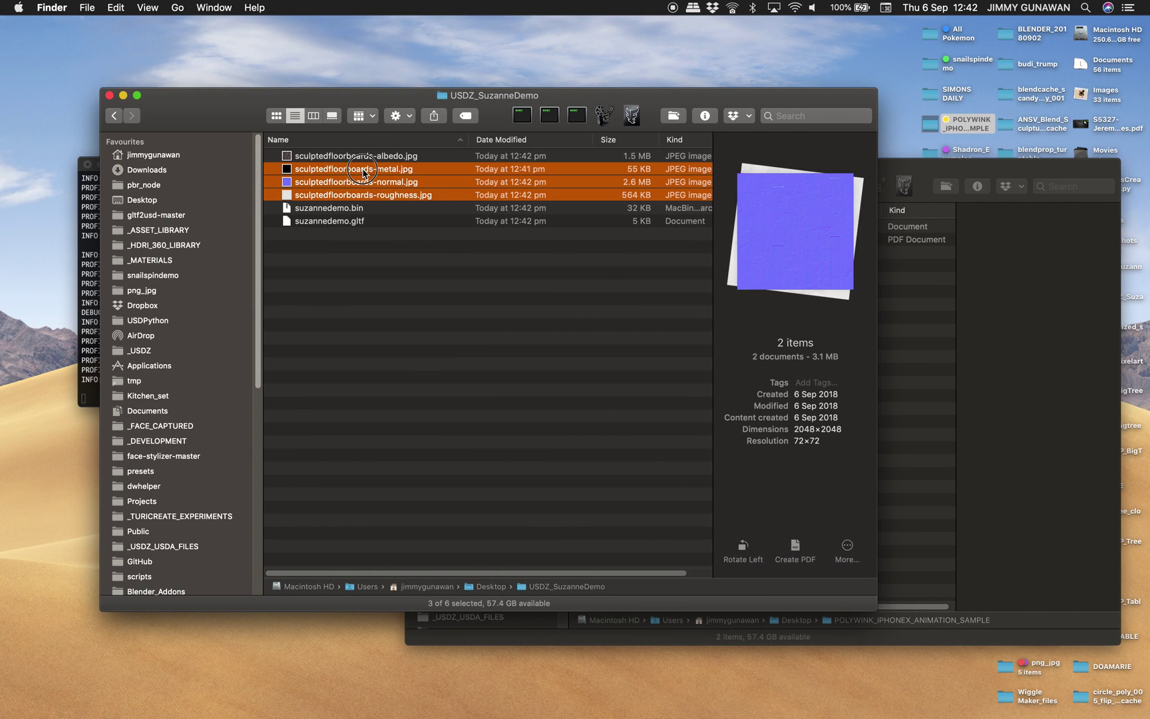
left_click(360, 158, "super")
left_click(414, 249)
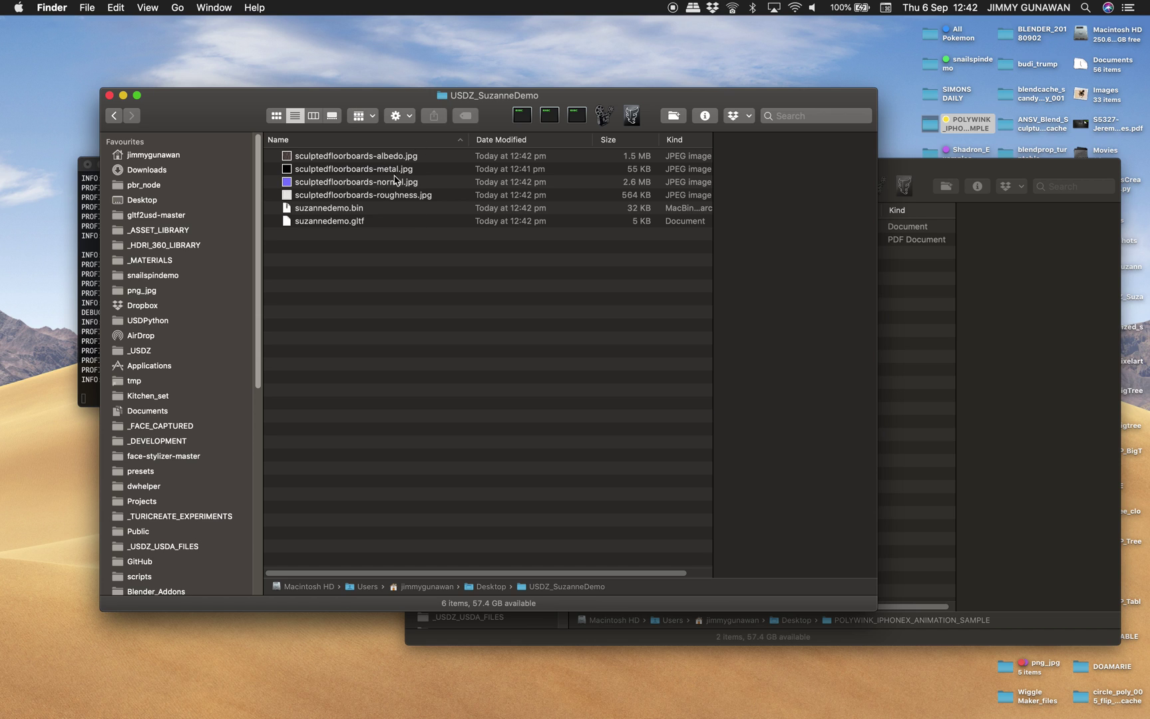
left_click_drag(374, 209, 368, 230)
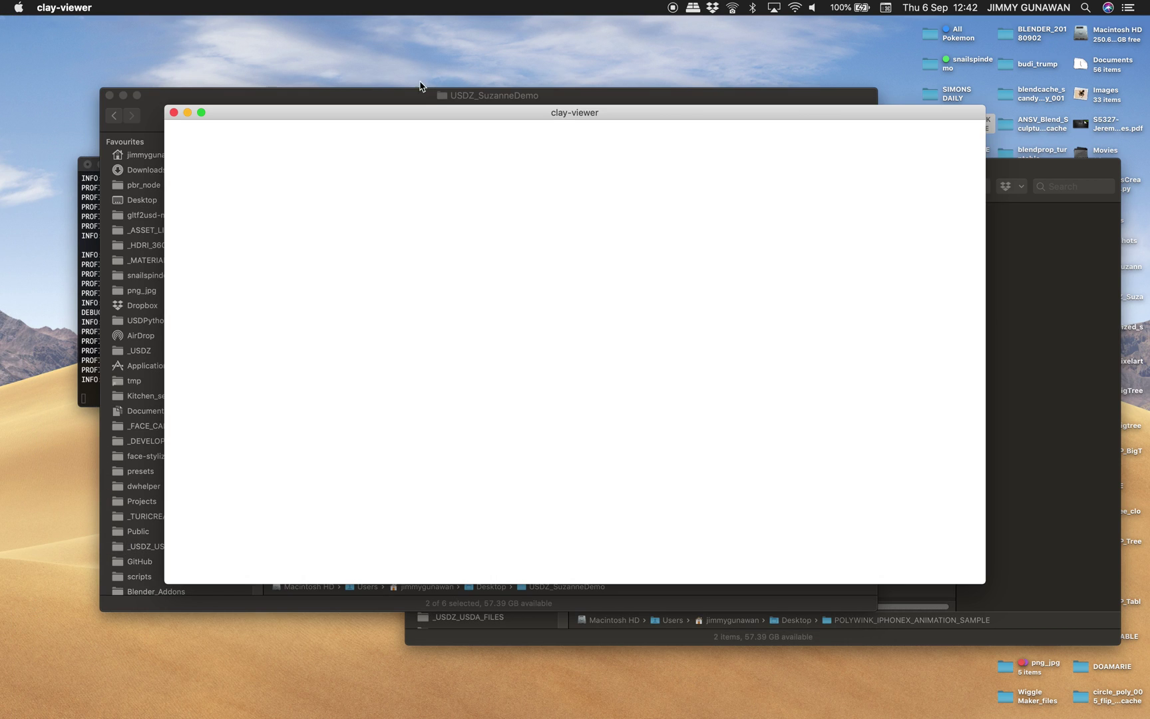
Load all files from USDZ_SuzanneDemo into Clay Viewer, inspect the textured Suzanne from several angles and close the viewer
left_click_drag(418, 113, 591, 211)
left_click(363, 97)
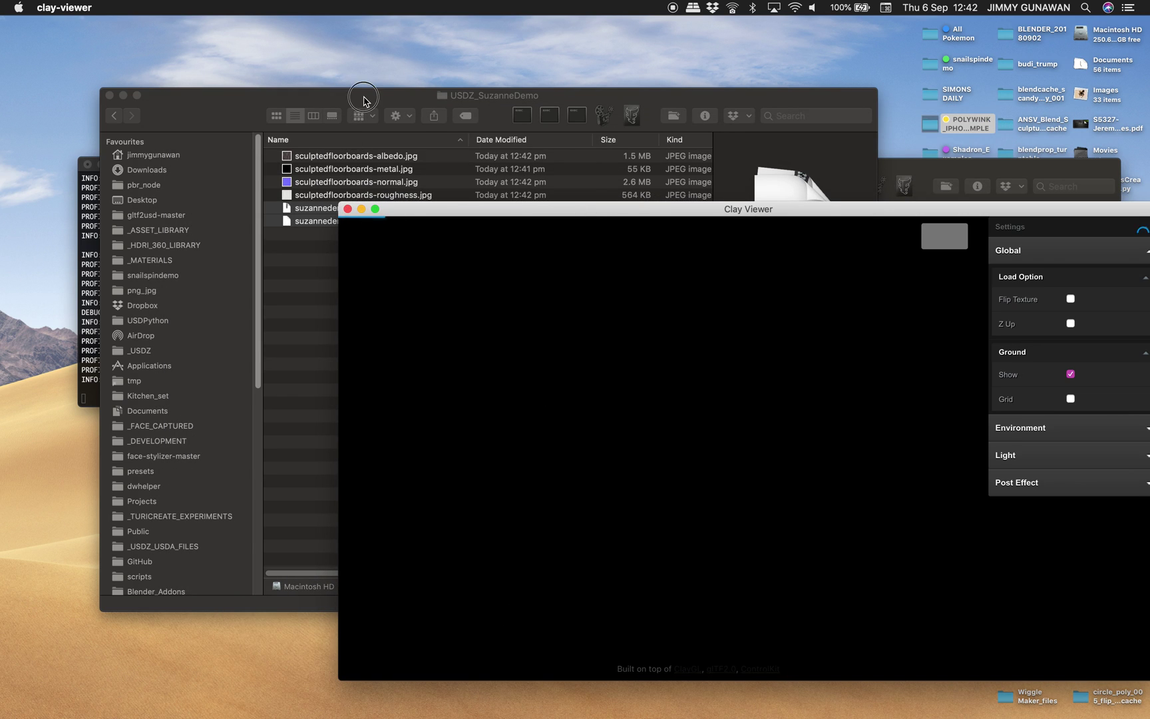
left_click_drag(363, 101, 274, 77)
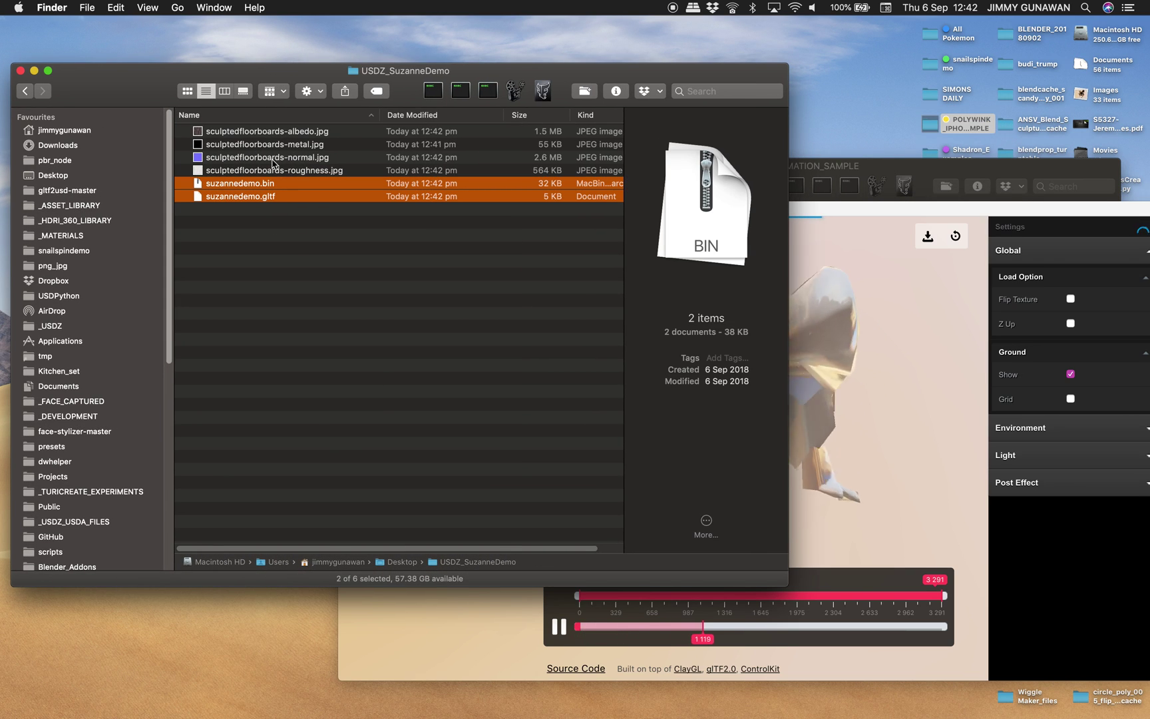
key("super+a")
left_click_drag(266, 196, 830, 363)
left_click_drag(860, 207, 708, 144)
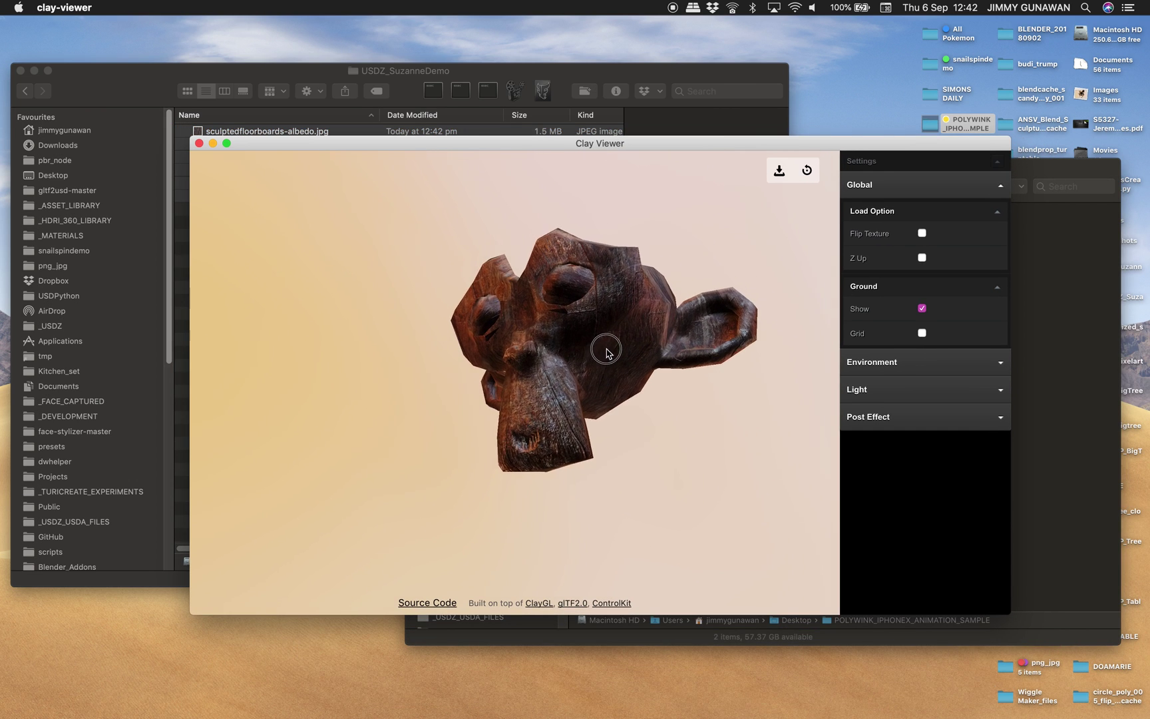
left_click_drag(605, 353, 478, 297)
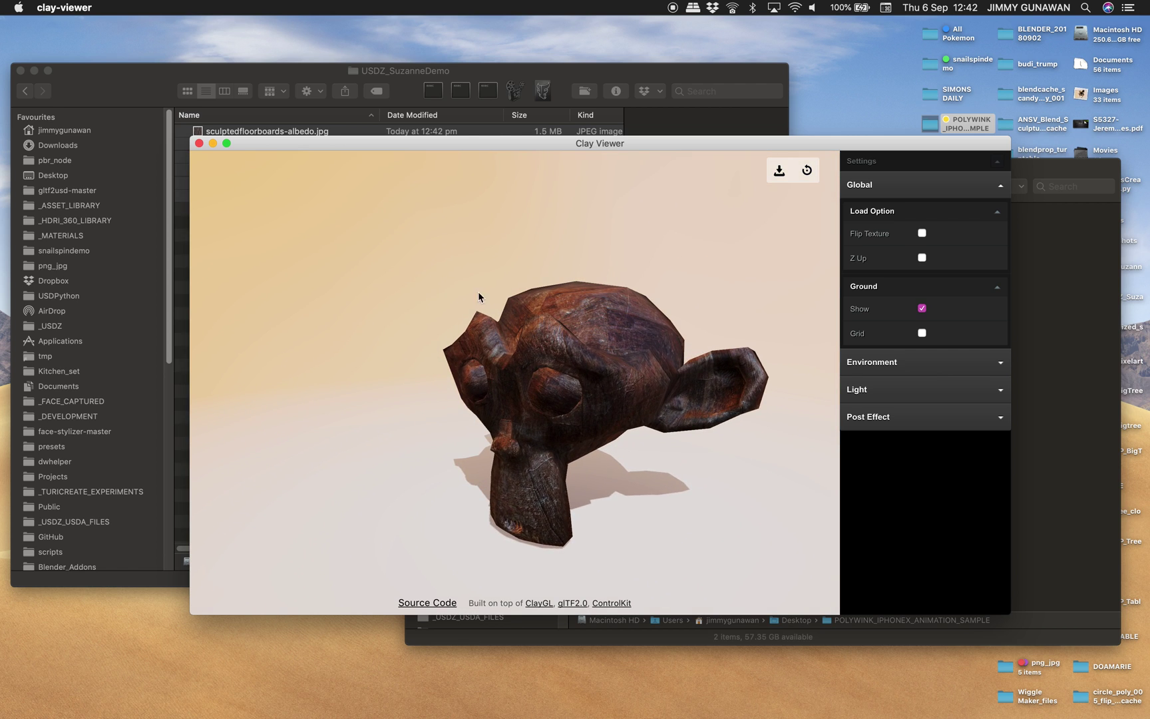
left_click(199, 145)
Switch to Blender, set the viewport shading to Solid and enlarge the 3D view
key("ctrl+Right")
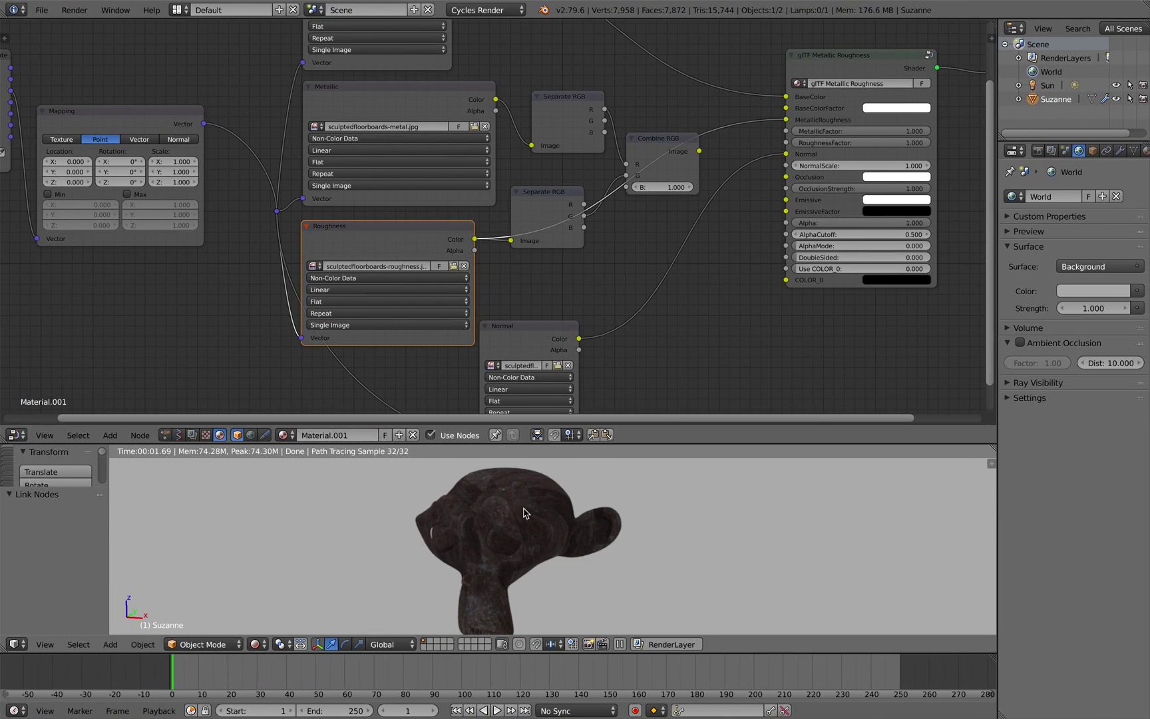
left_click(275, 646)
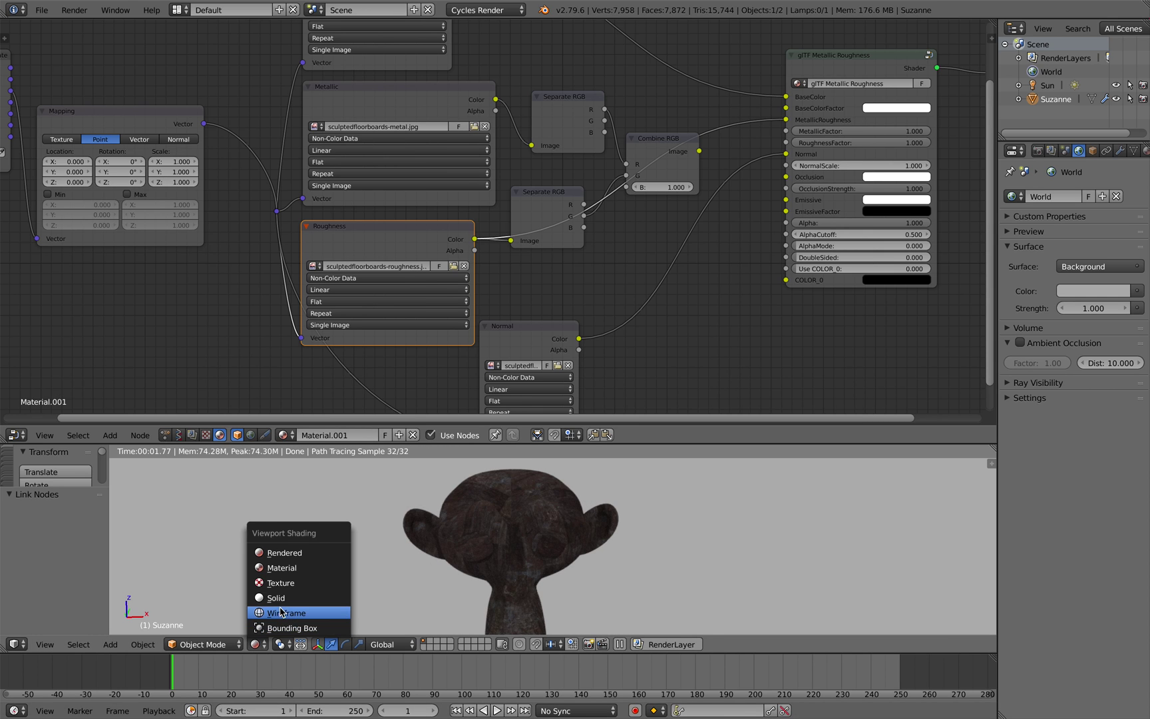
left_click(279, 597)
left_click_drag(432, 443, 466, 290)
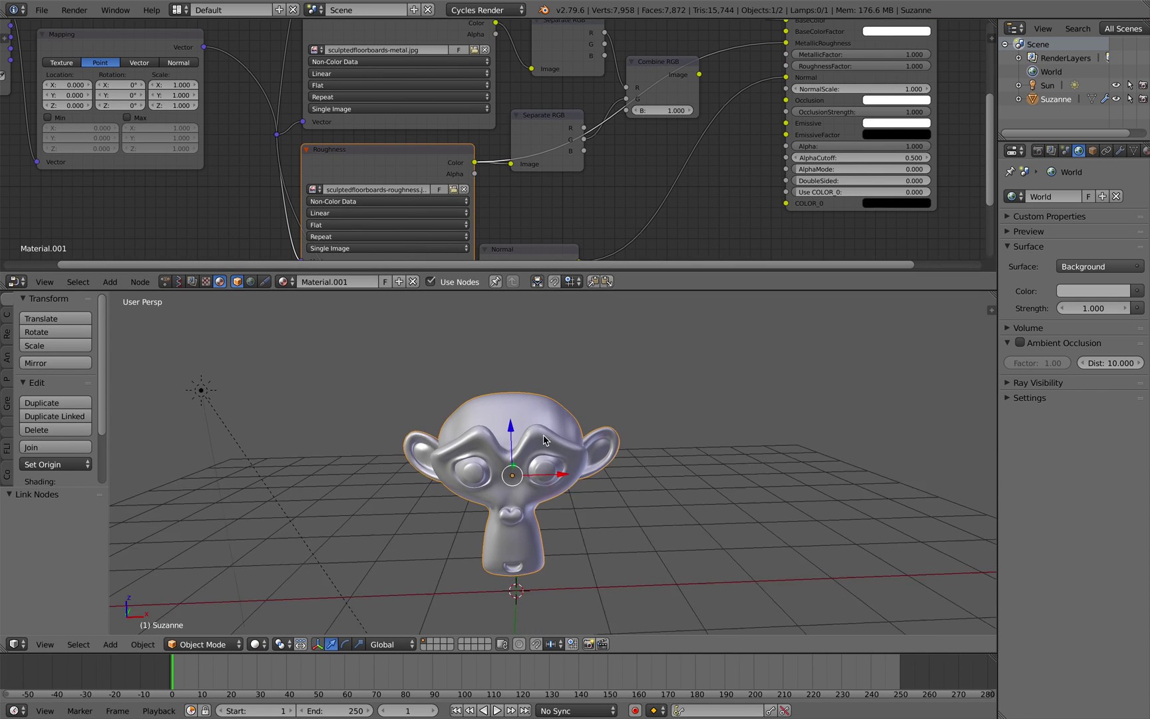
Save over the blend file, then select Suzanne and show its modifier settings
key("a")
mouse_move(553, 440)
middle_mouse_down()
mouse_move(516, 432)
mouse_move(563, 434)
middle_mouse_up()
key("ctrl+s")
left_click(516, 430)
right_click(519, 431)
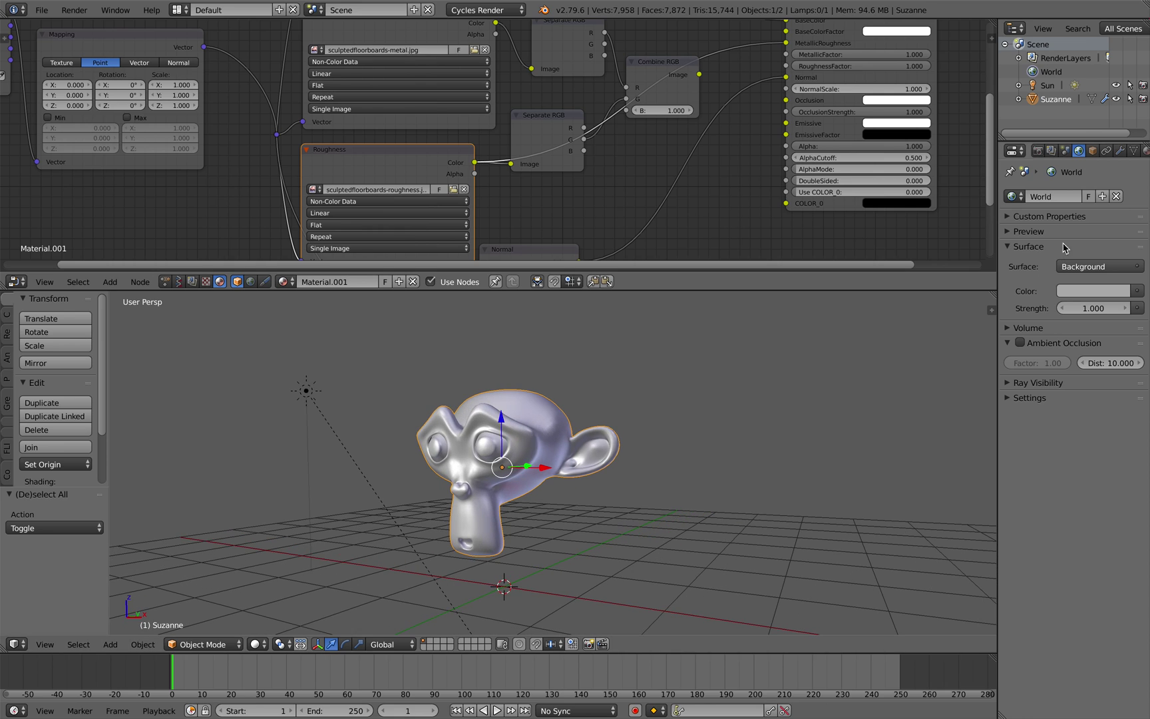
left_click(1120, 151)
middle_click_drag(842, 419, 892, 400)
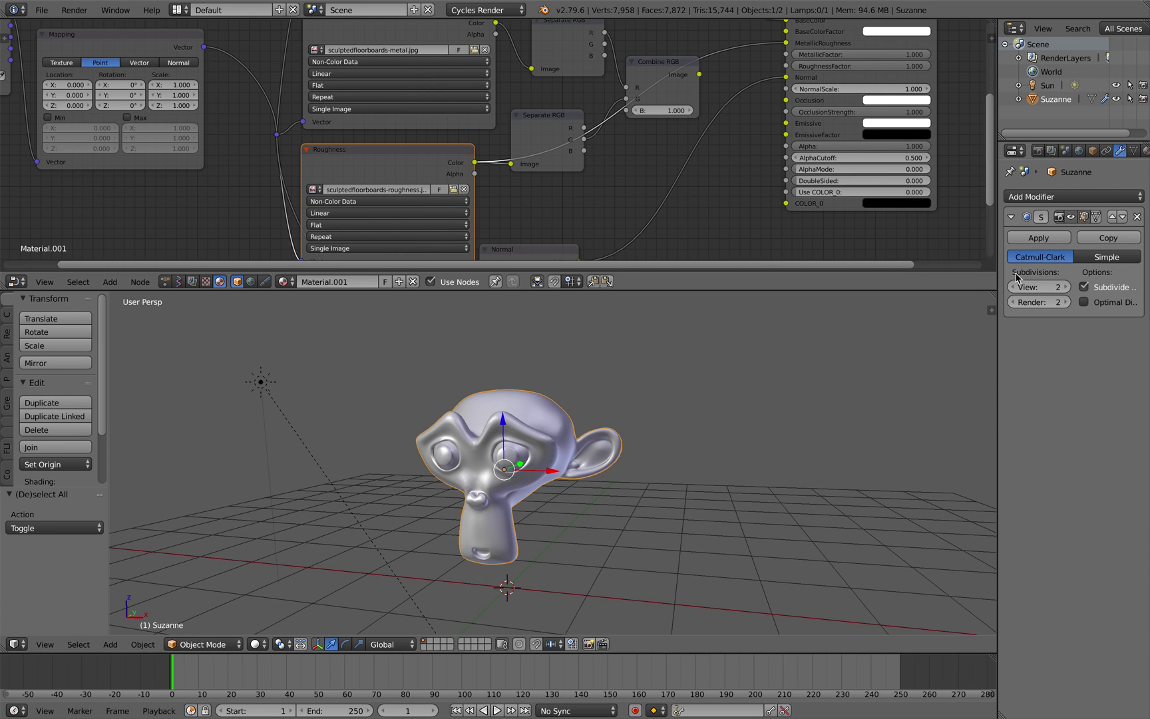
Compare Suzanne's mesh with the Subsurf modifier's View subdivisions at 0 and at 2
left_click(1015, 286)
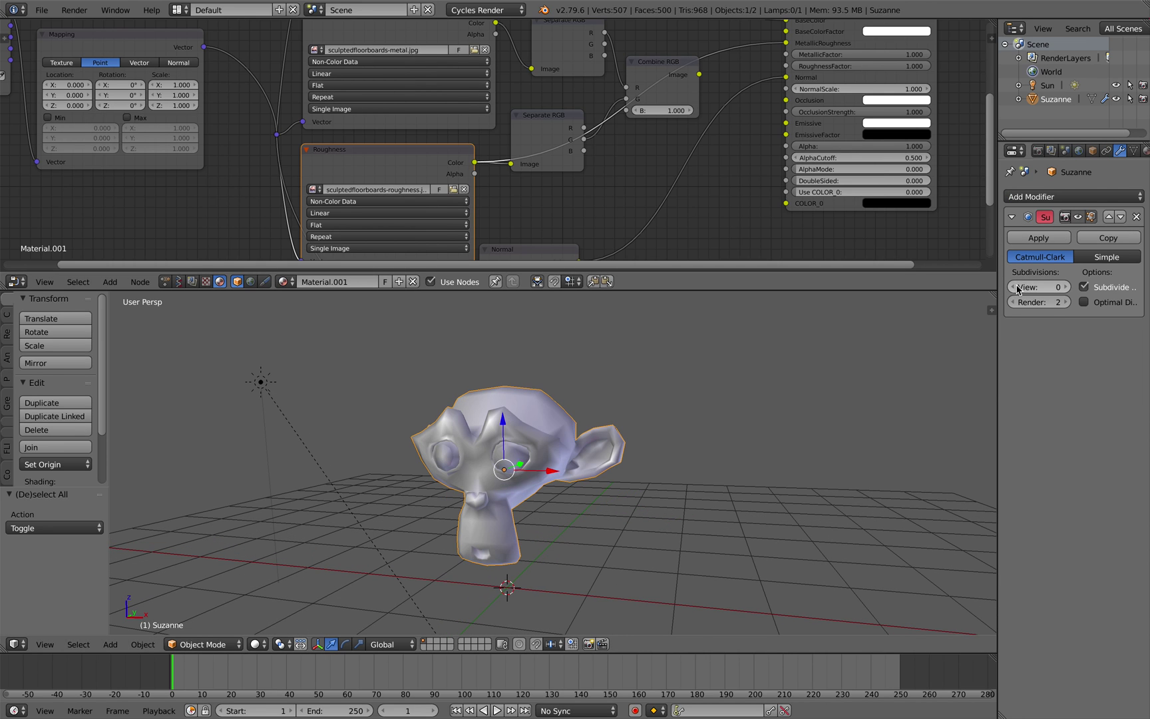
left_click(1068, 287)
left_click(1068, 287)
middle_click_drag(705, 426, 663, 439)
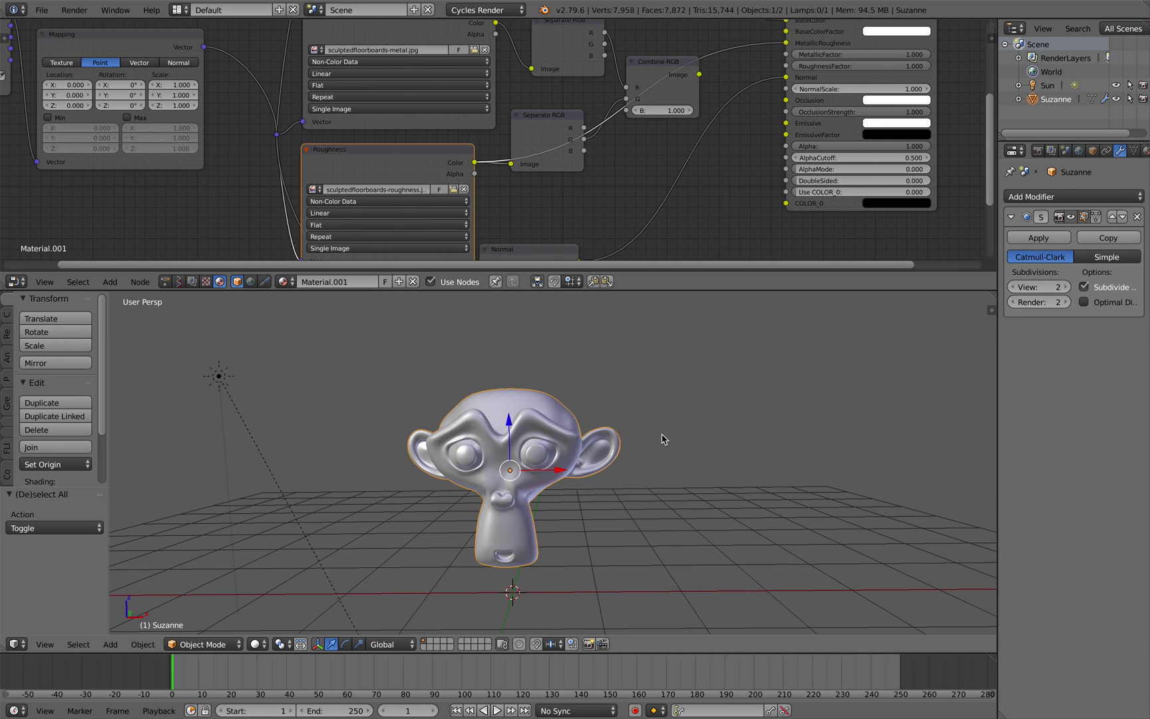
Apply the Subsurf modifier to Suzanne and save over suzanne_pbr_demo_002.blend
left_click(1037, 238)
middle_click_drag(705, 432, 661, 437)
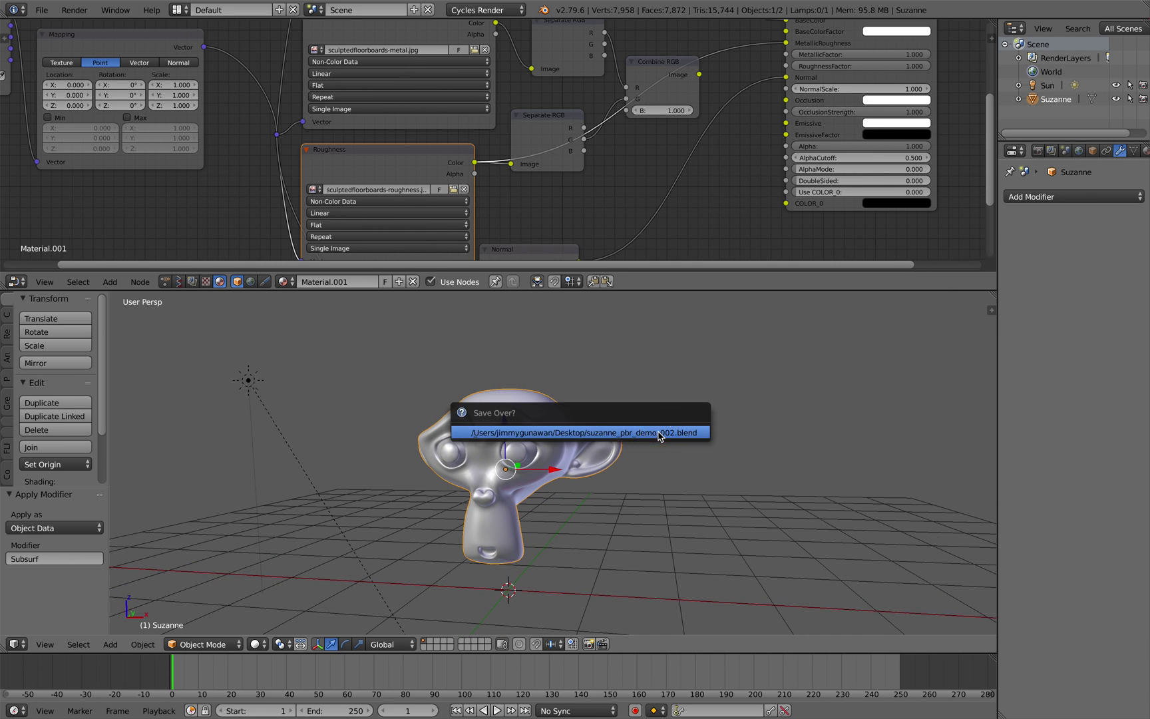
Export the scene as glTF 2.0 into USDZ_SuzanneDemo, overwriting suzannedemo.gltf
left_click(41, 9)
mouse_move(113, 284)
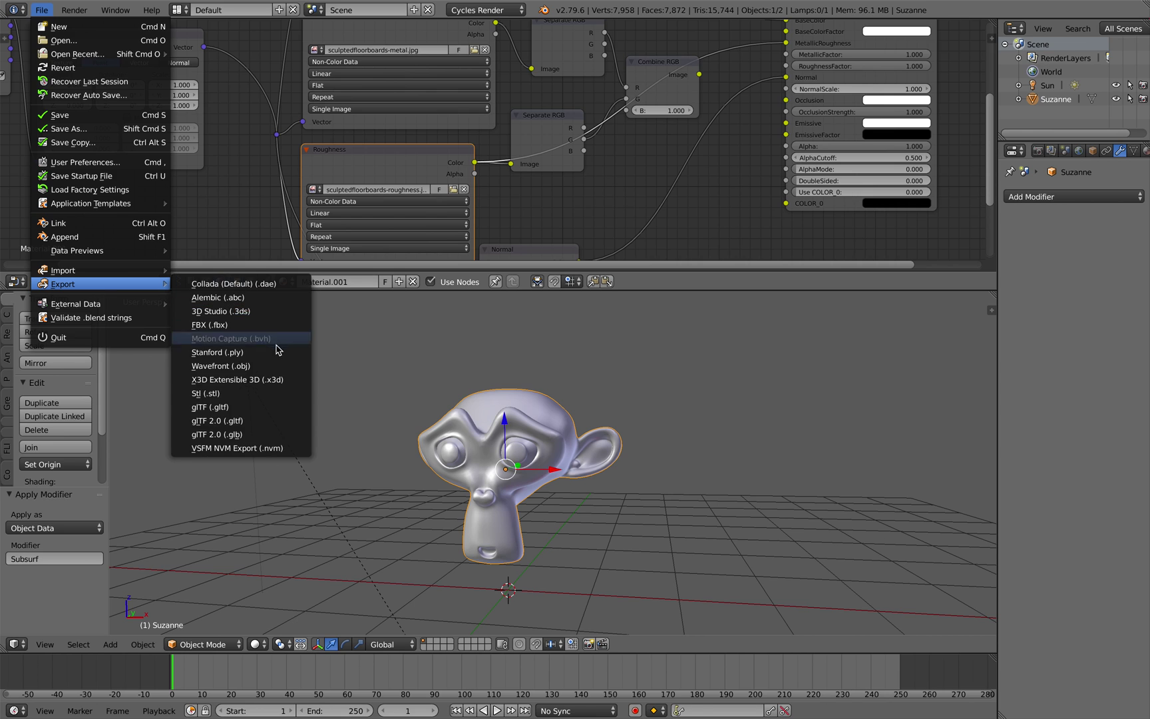
left_click(275, 421)
left_click(257, 93)
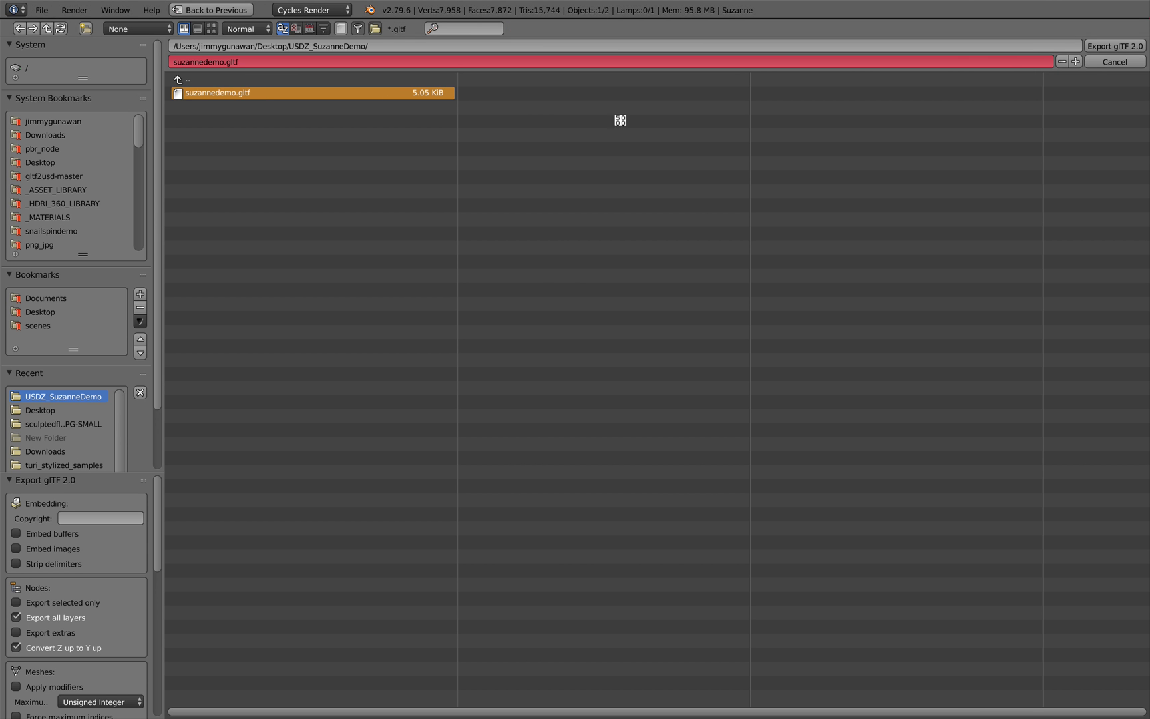
left_click(1115, 46)
Switch to Finder and check the file sizes of suzannedemo.bin and suzannedemo.gltf
key("ctrl+Left")
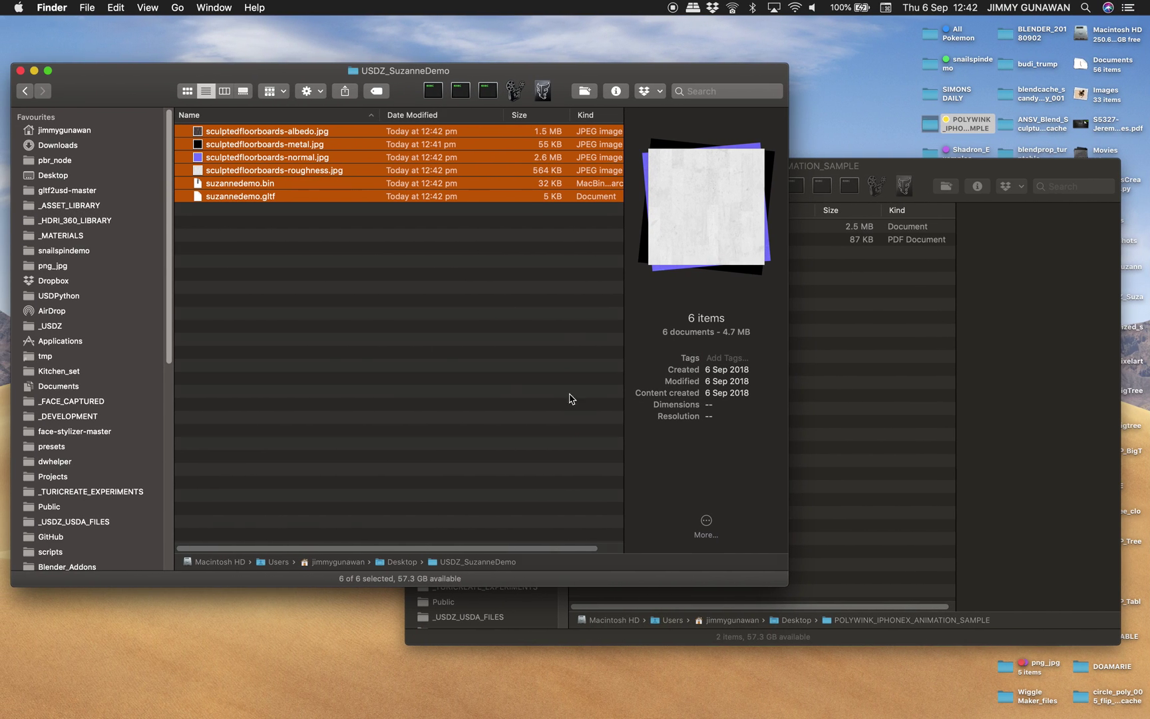
left_click(337, 245)
left_click(275, 185)
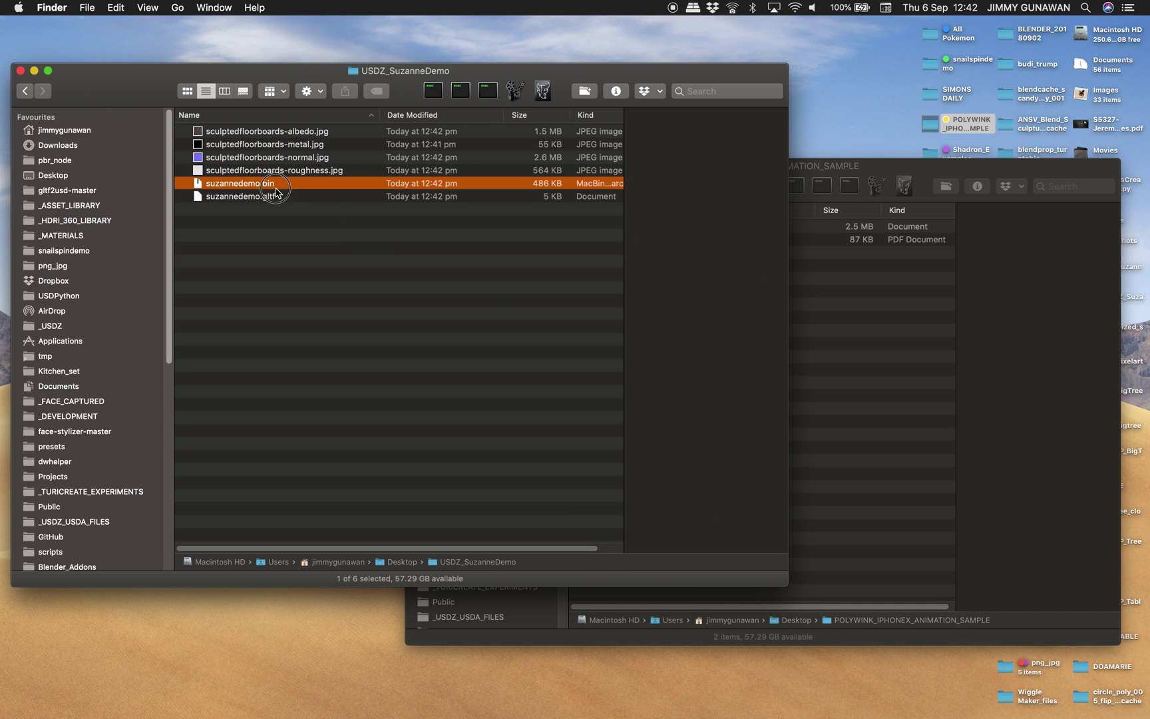
left_click(277, 198)
left_click(273, 184)
Open Clay Viewer, load all the exported files to inspect the smoothed Suzanne and close the viewer
mouse_move(5, 562)
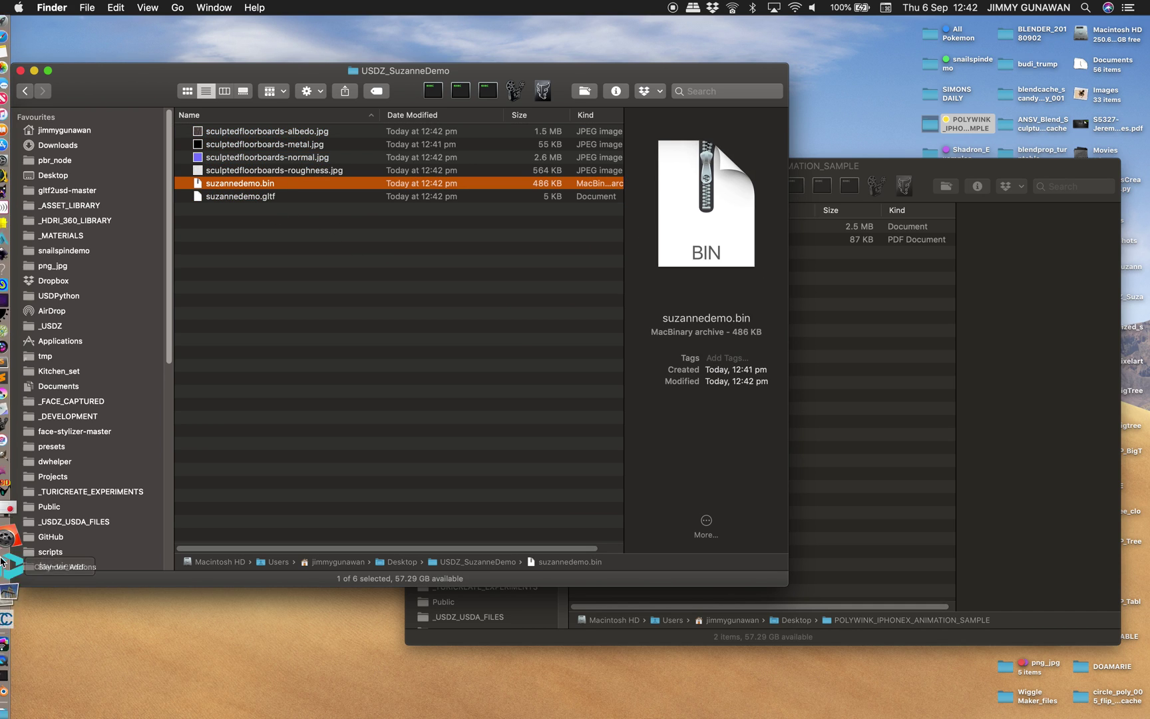
left_click(12, 570)
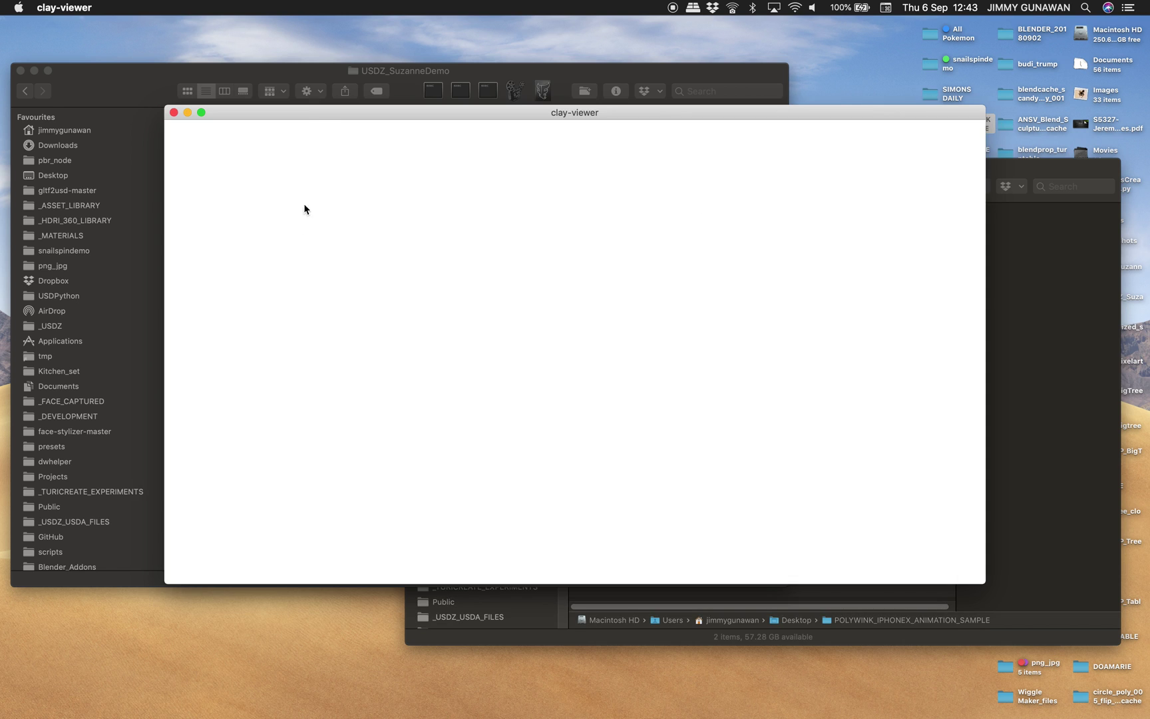
left_click(296, 230)
key("super+a")
left_click_drag(266, 194, 1040, 391)
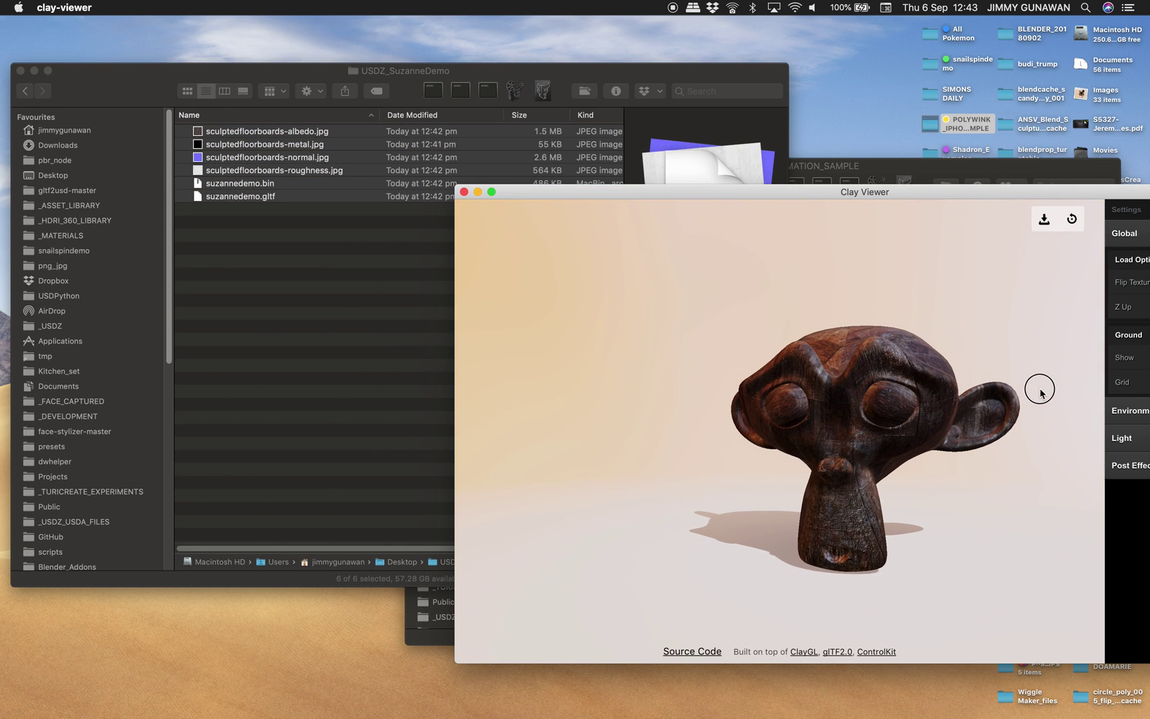
left_click_drag(714, 325, 646, 378)
left_click(464, 191)
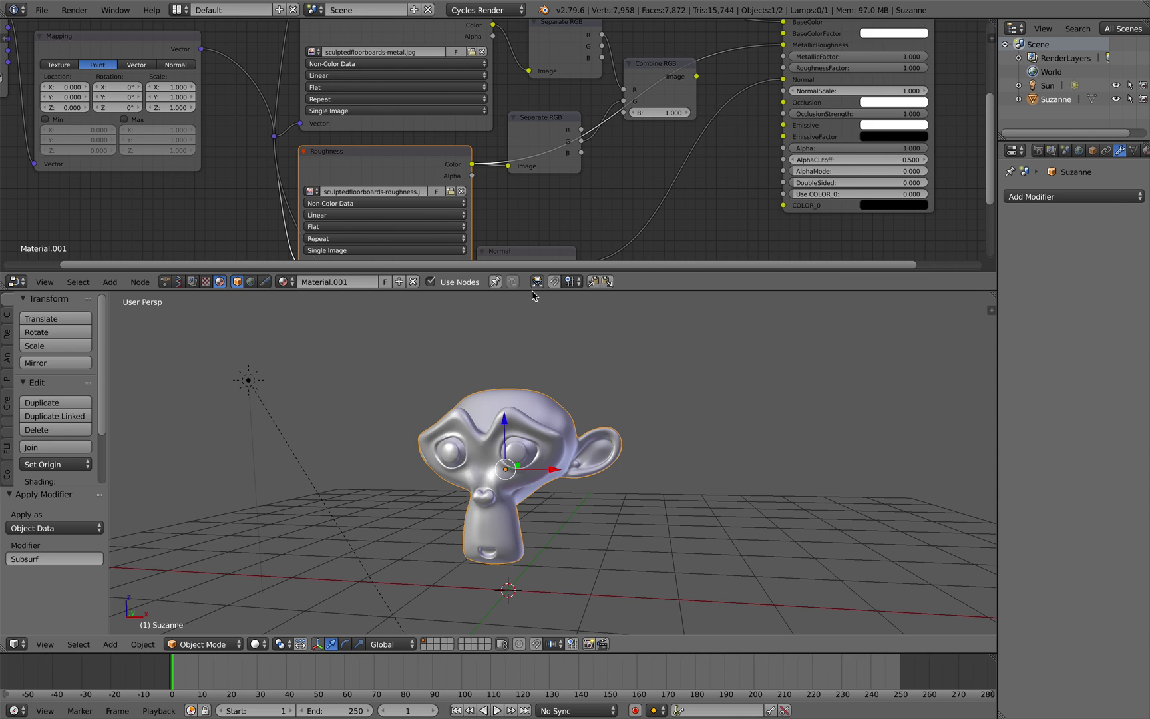
Enlarge Blender's node editor and set the glTF node's MetallicFactor to 0.585, RoughnessFactor to 0.732 and NormalScale to 0.200
left_click_drag(533, 291, 534, 352)
middle_click_drag(612, 241, 506, 213)
scroll(666, 153, "up", 1)
scroll(823, 73, "up", 1)
middle_click_drag(823, 84, 660, 183)
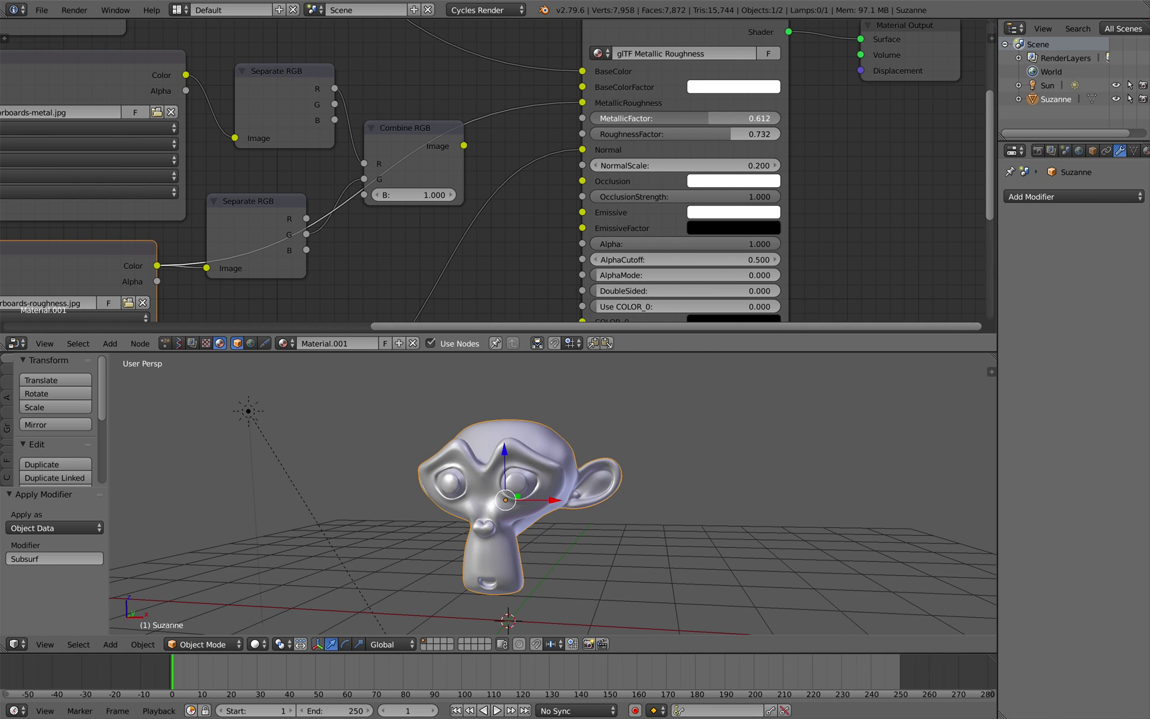
scroll(626, 165, "down", 2)
scroll(556, 183, "down", 1)
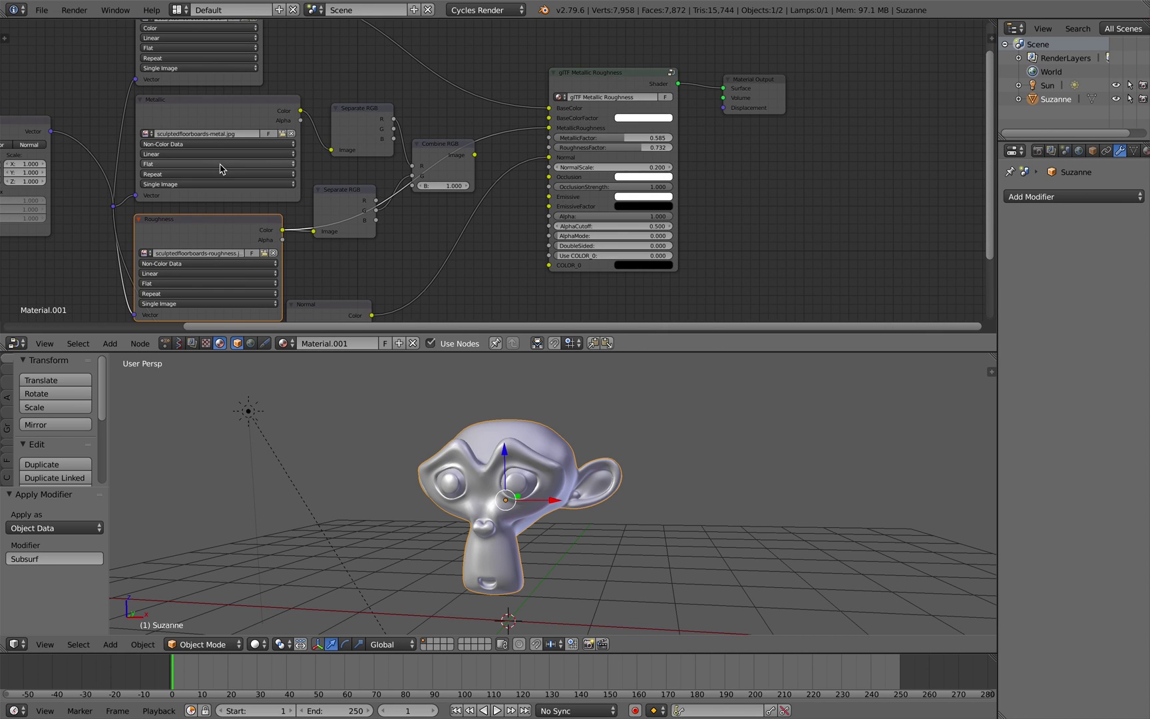
Re-export the scene as glTF 2.0 over suzannedemo.gltf with the adjusted factors and switch to Finder
left_click(41, 9)
mouse_move(160, 284)
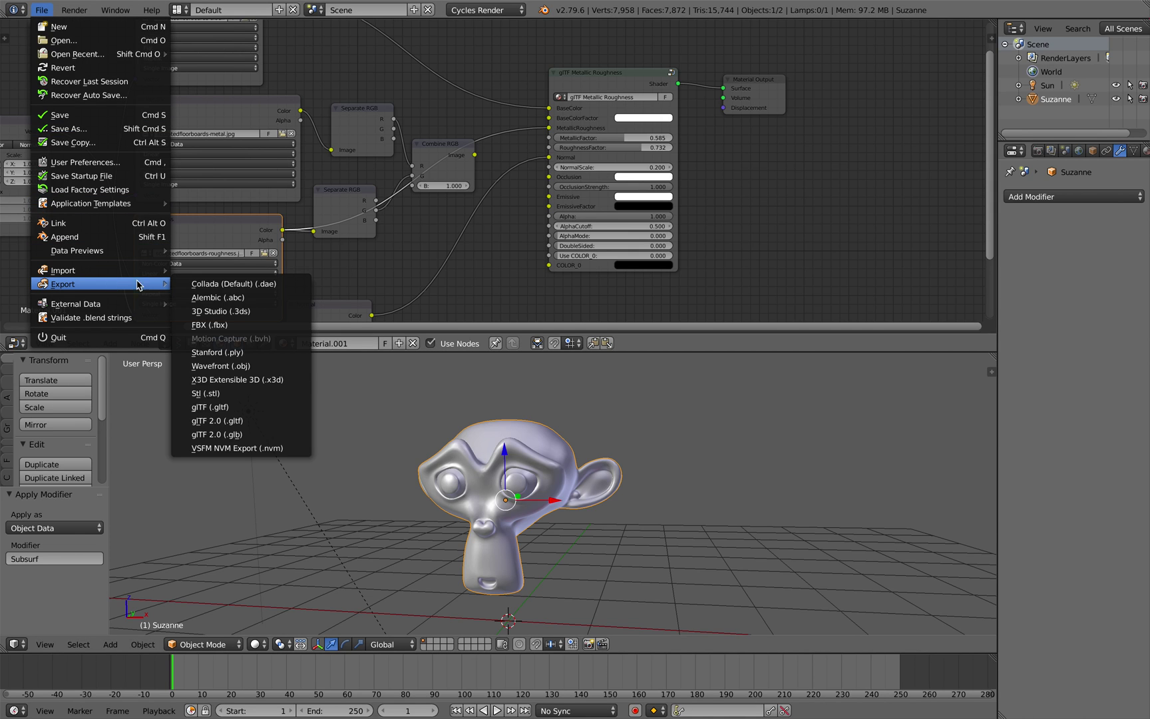
left_click(273, 420)
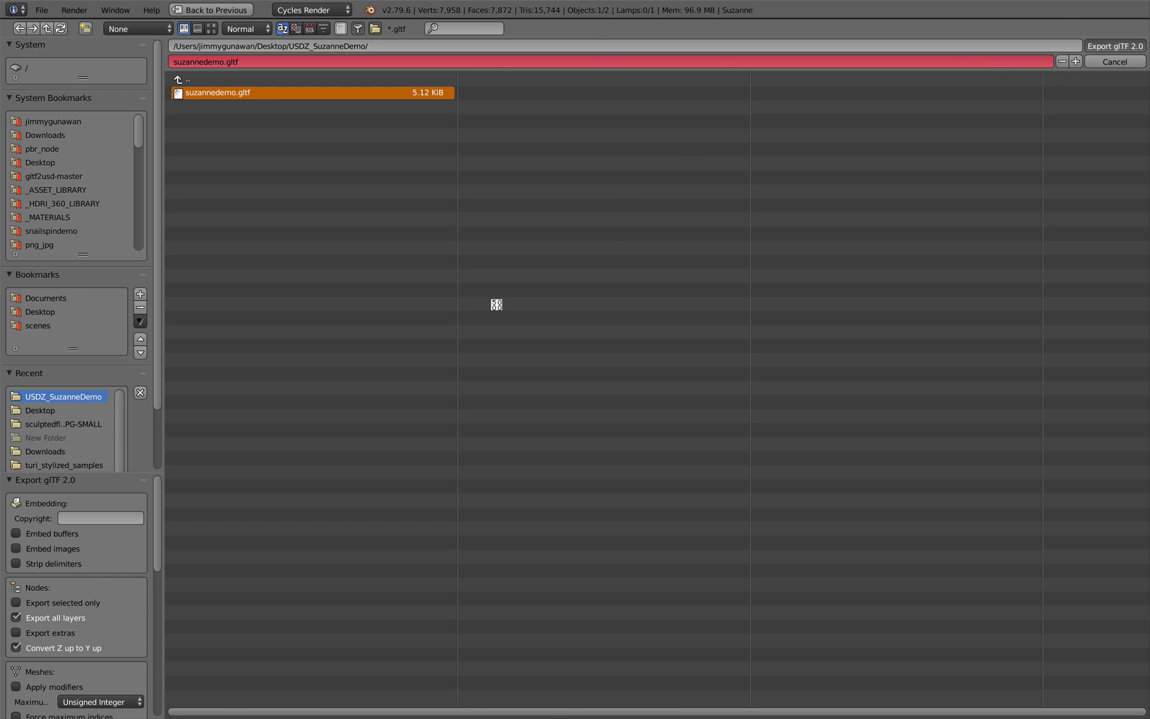
key("ctrl+Left")
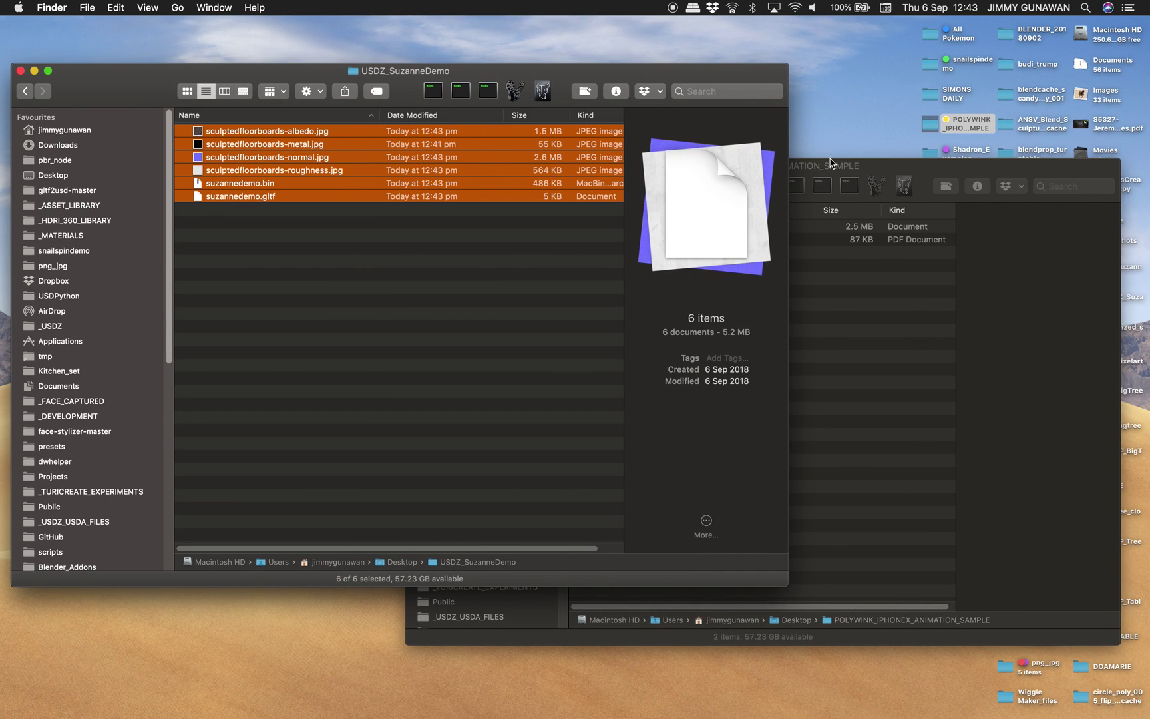
Close the POLYWINK_IPHONEX_ANIMATION_SAMPLE folder window and open the USDZ_SuzanneX folder from the desktop
left_click_drag(832, 163, 837, 175)
left_click(420, 176)
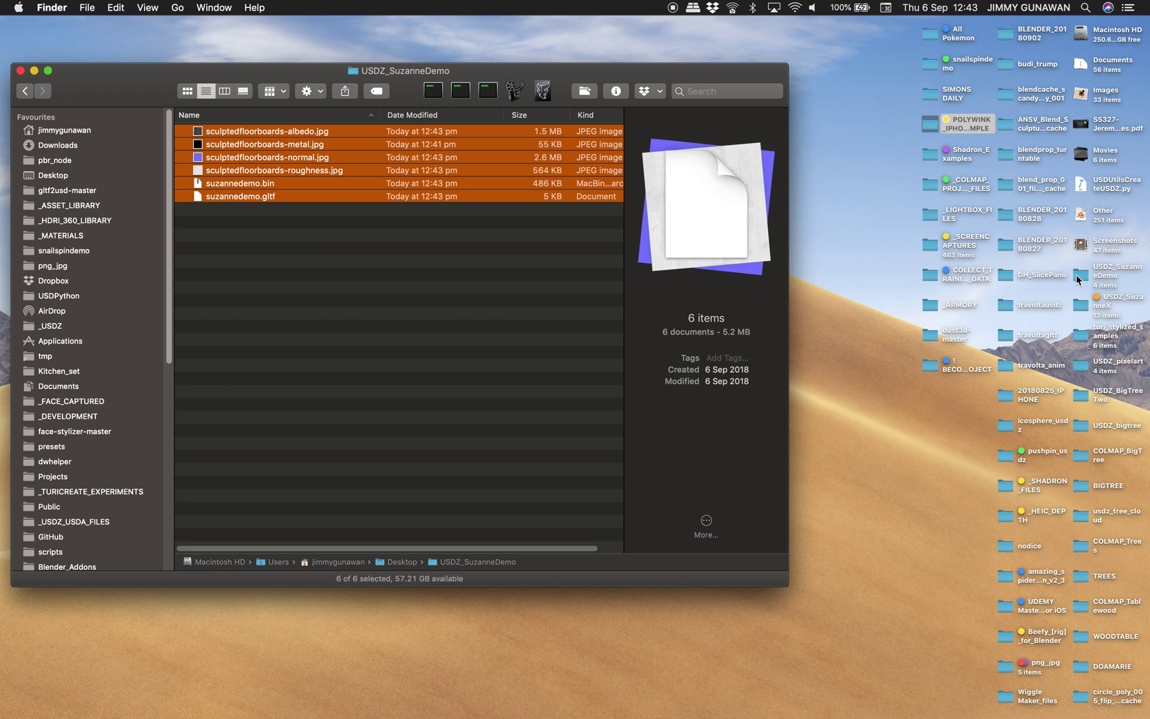
left_click(1079, 301)
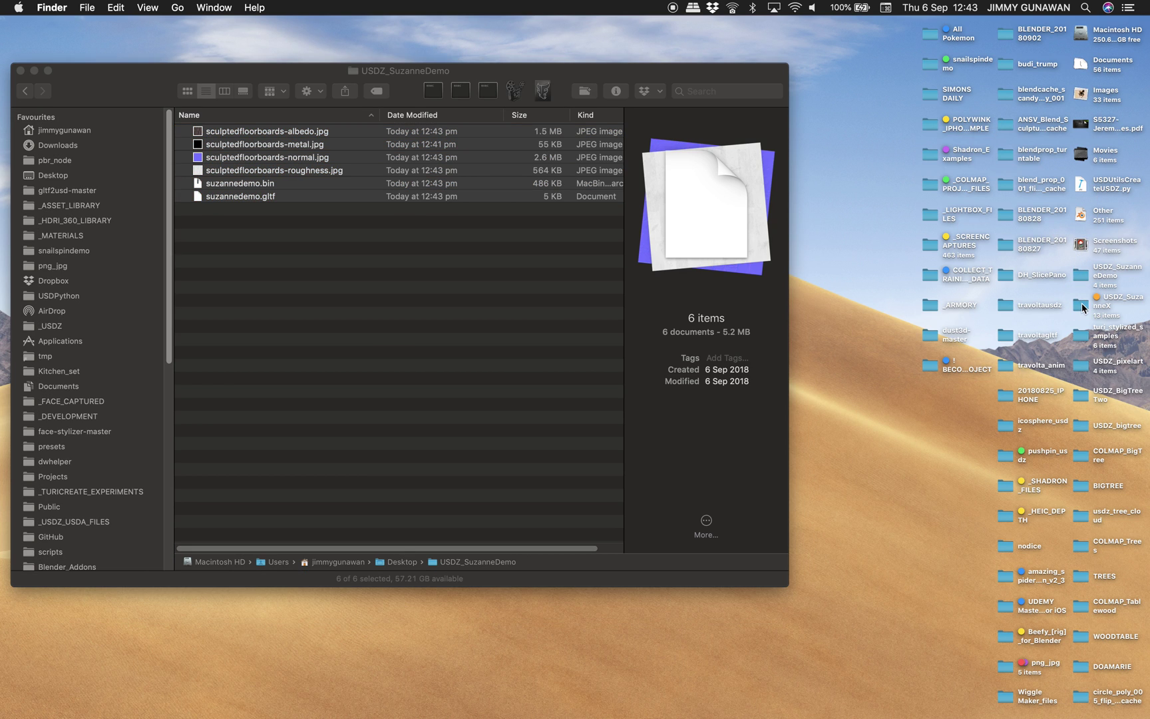
double_click(1083, 306)
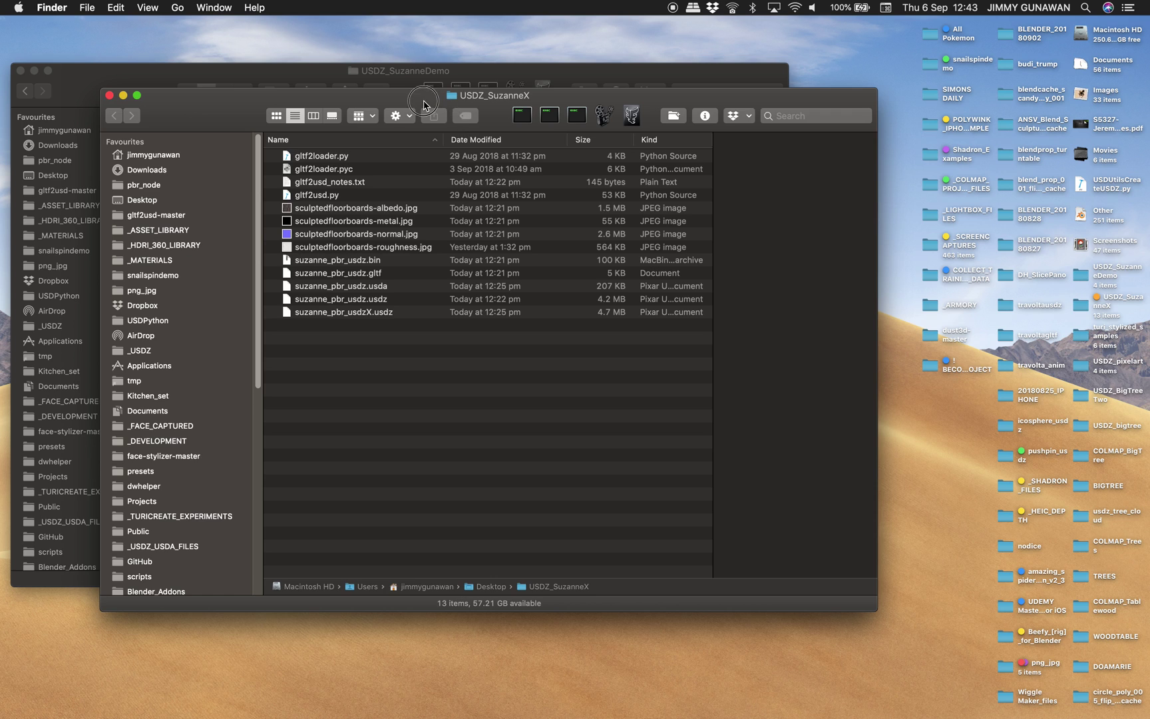
Copy gltf2loader.py, gltf2loader.pyc, gltf2usd_notes.txt and gltf2usd.py from USDZ_SuzanneX into the USDZ_SuzanneDemo folder
key("Down")
key("shift+Down")
key("shift+Down")
key("shift+Down")
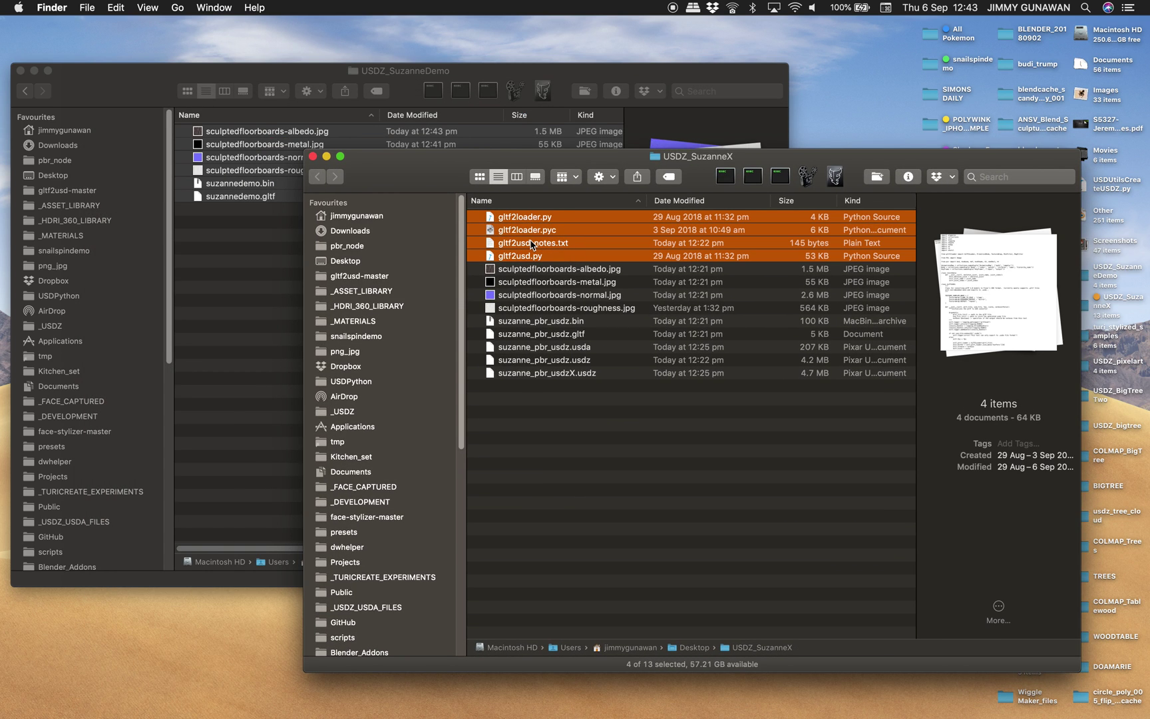
key("super+c")
left_click(270, 267)
key("super+a")
key("super+v")
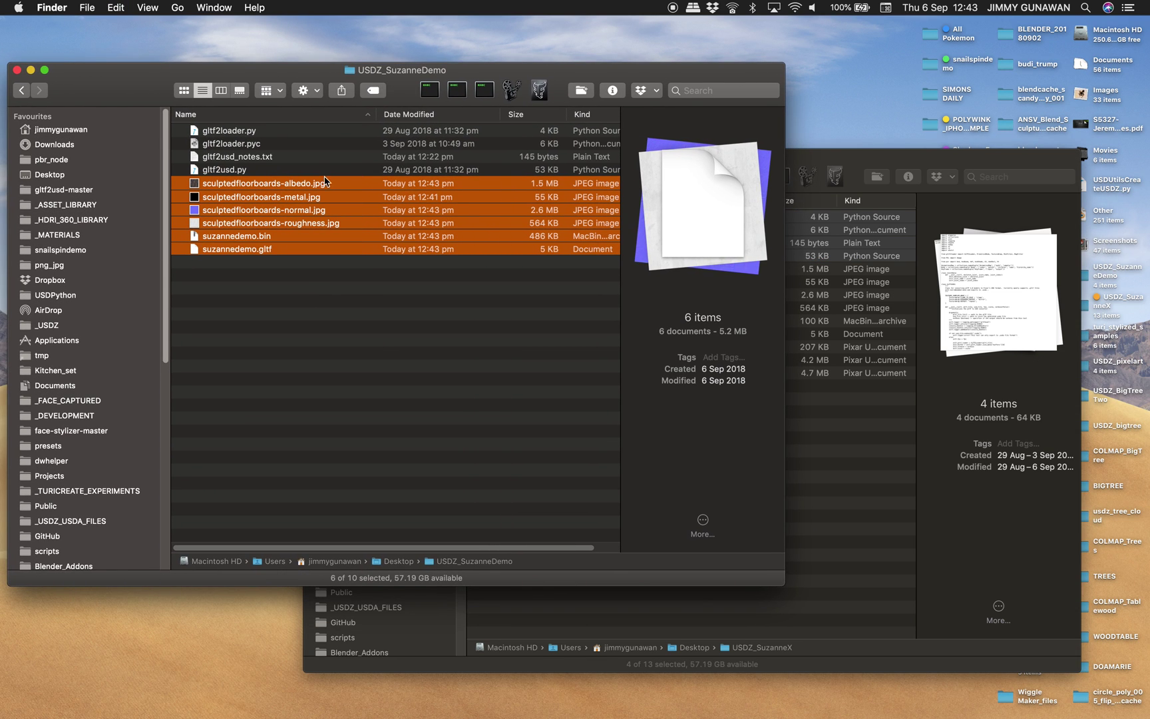
Preview gltf2usd_notes.txt in USDZ_SuzanneDemo to read the glTF-to-USDA and USDZ conversion commands
left_click(309, 159)
key("space")
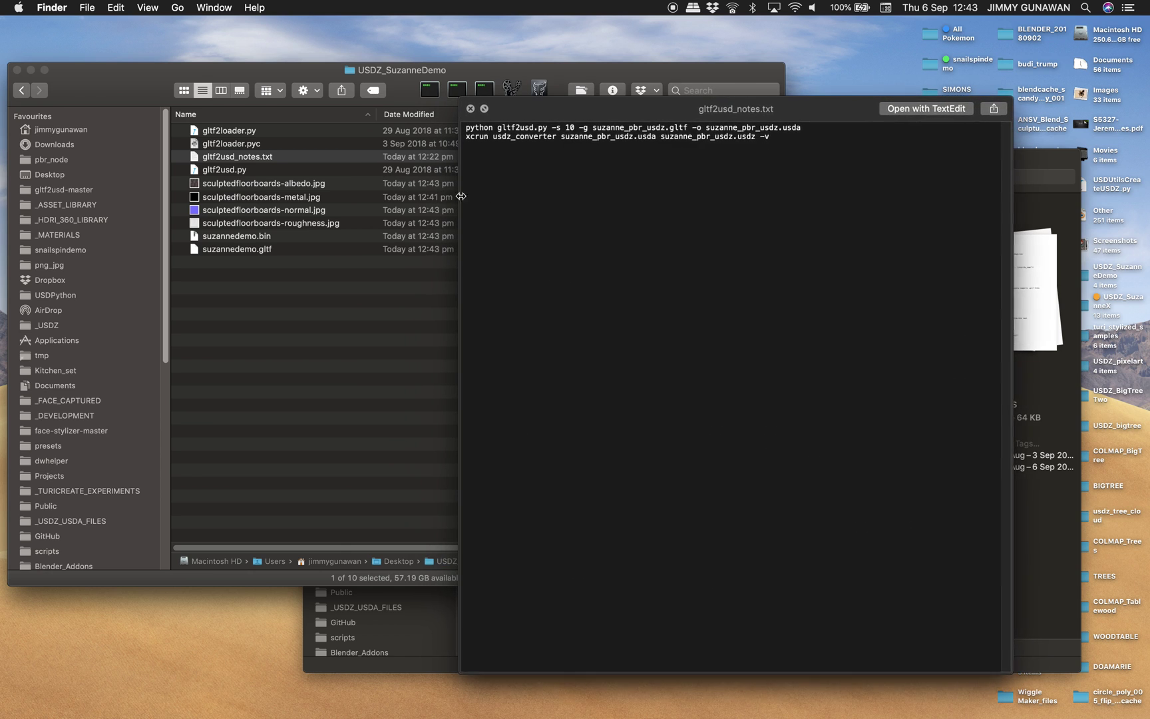
left_click_drag(787, 139, 582, 150)
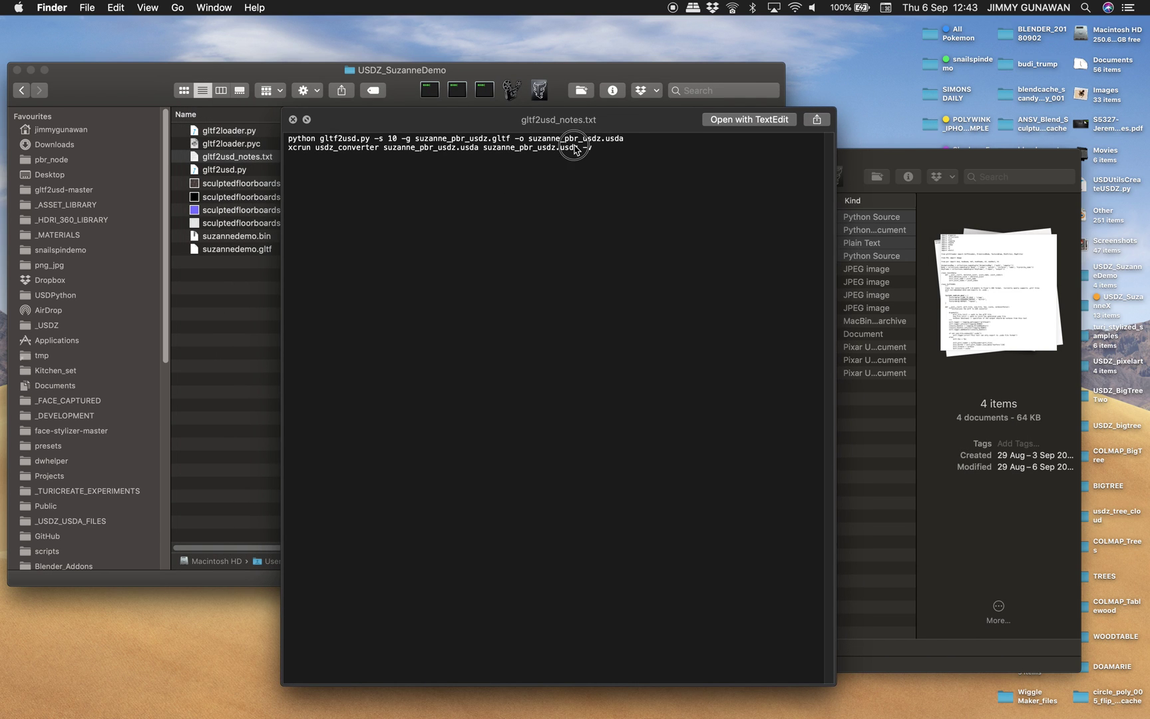
Close the gltf2usd_notes.txt preview and the USDZ_SuzanneX folder window, leaving the USDZ_SuzanneDemo folder open
double_click(573, 154)
key("space")
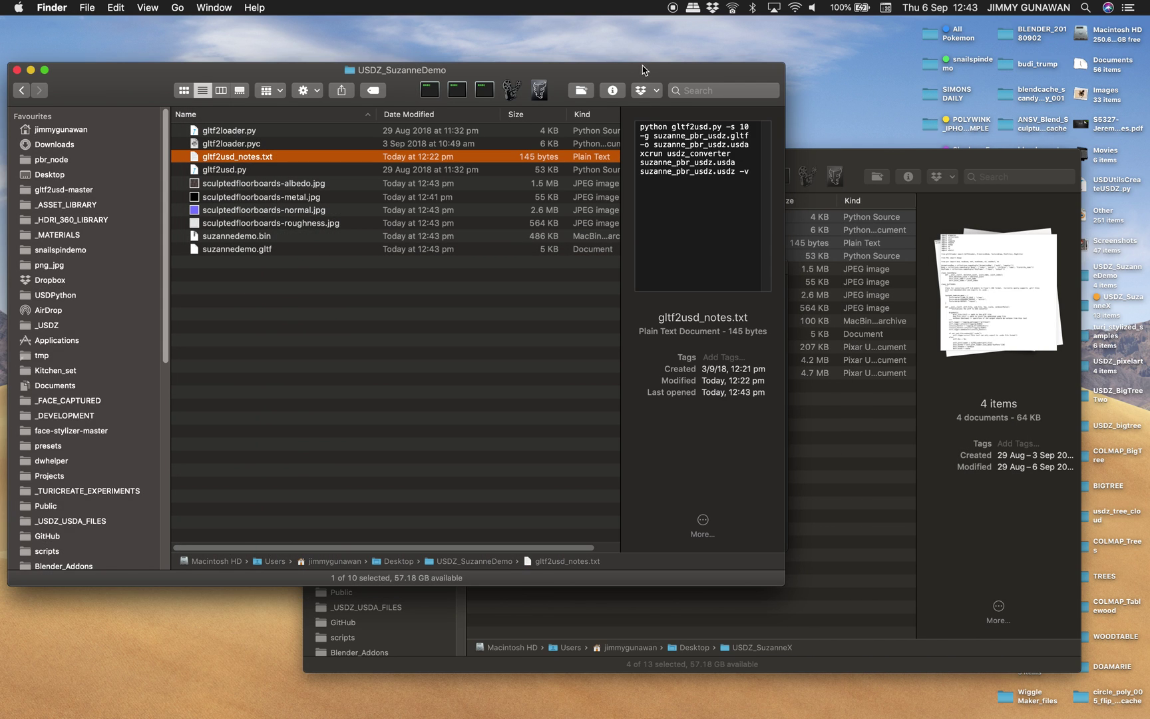
left_click_drag(642, 69, 572, 56)
left_click_drag(845, 157, 897, 160)
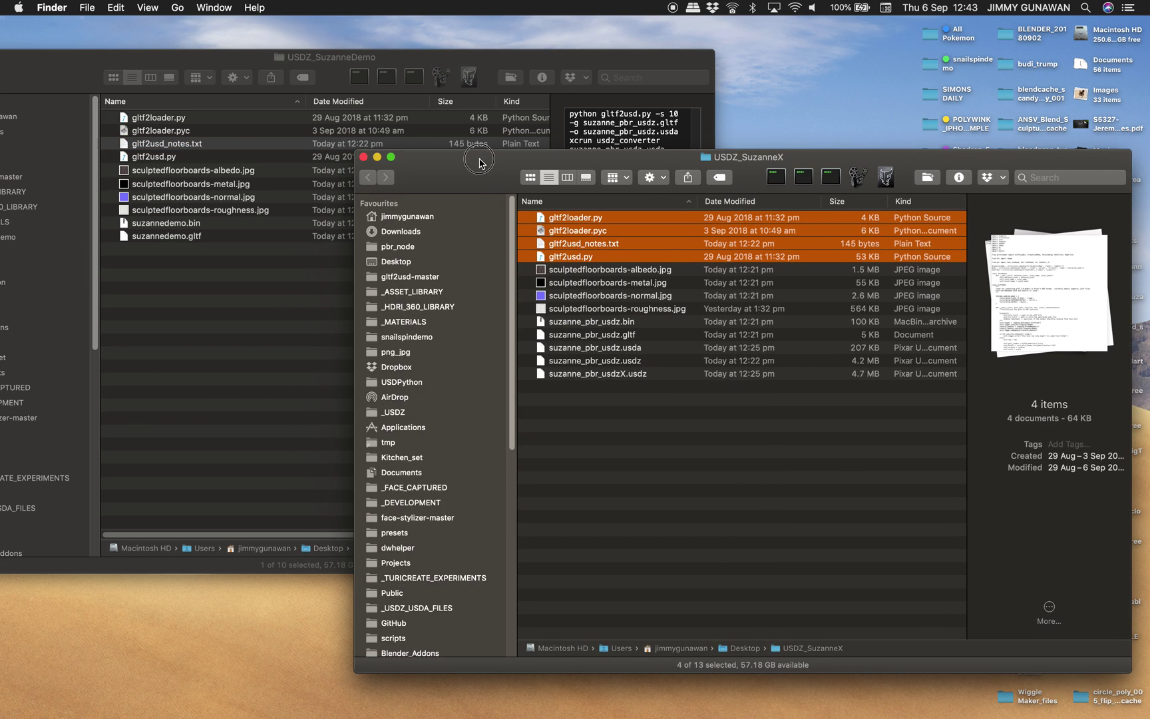
left_click_drag(479, 160, 500, 185)
left_click(386, 183)
Open gltf2usd_notes.txt from USDZ_SuzanneDemo in TextEdit and enlarge its window and text
left_click_drag(737, 256, 907, 244)
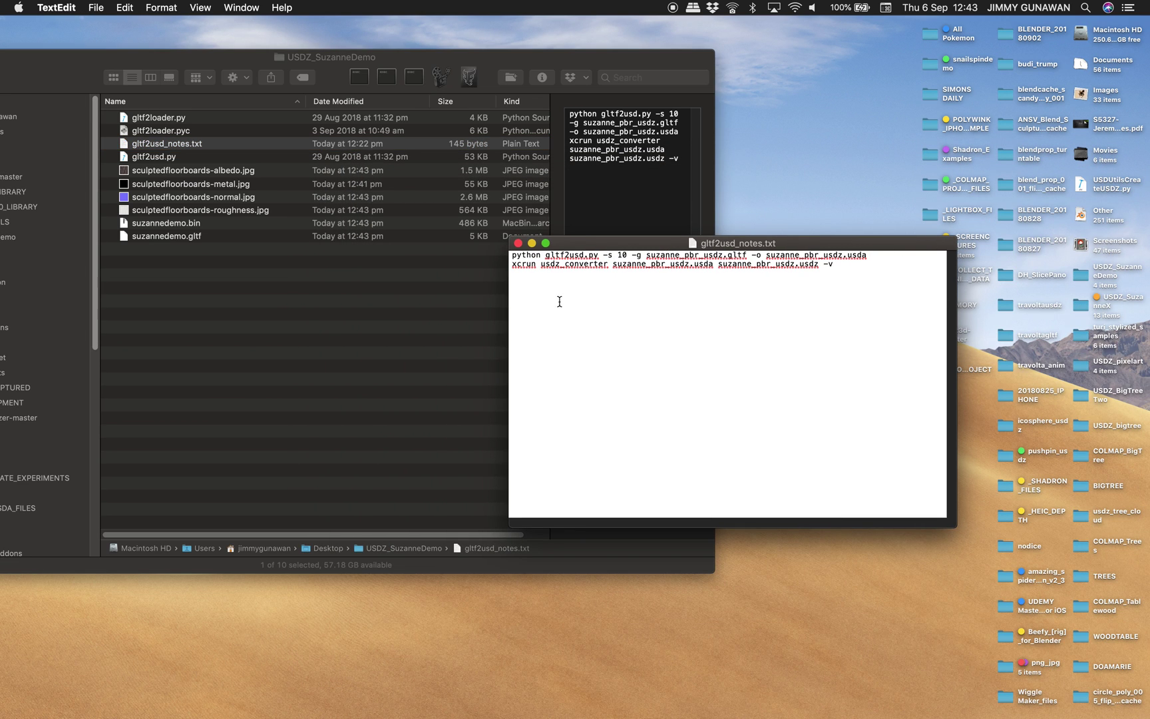
left_click_drag(509, 238, 314, 177)
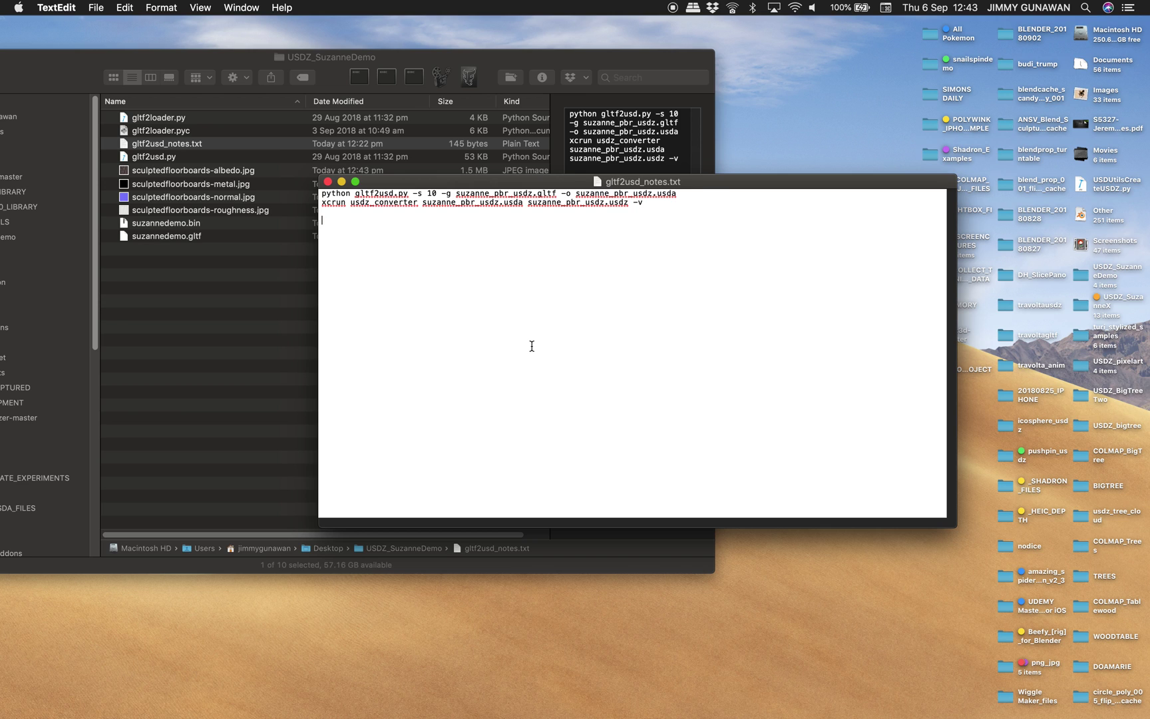
key("super+plus")
key("super+plus")
key("super+plus")
key("super+plus")
key("super+plus")
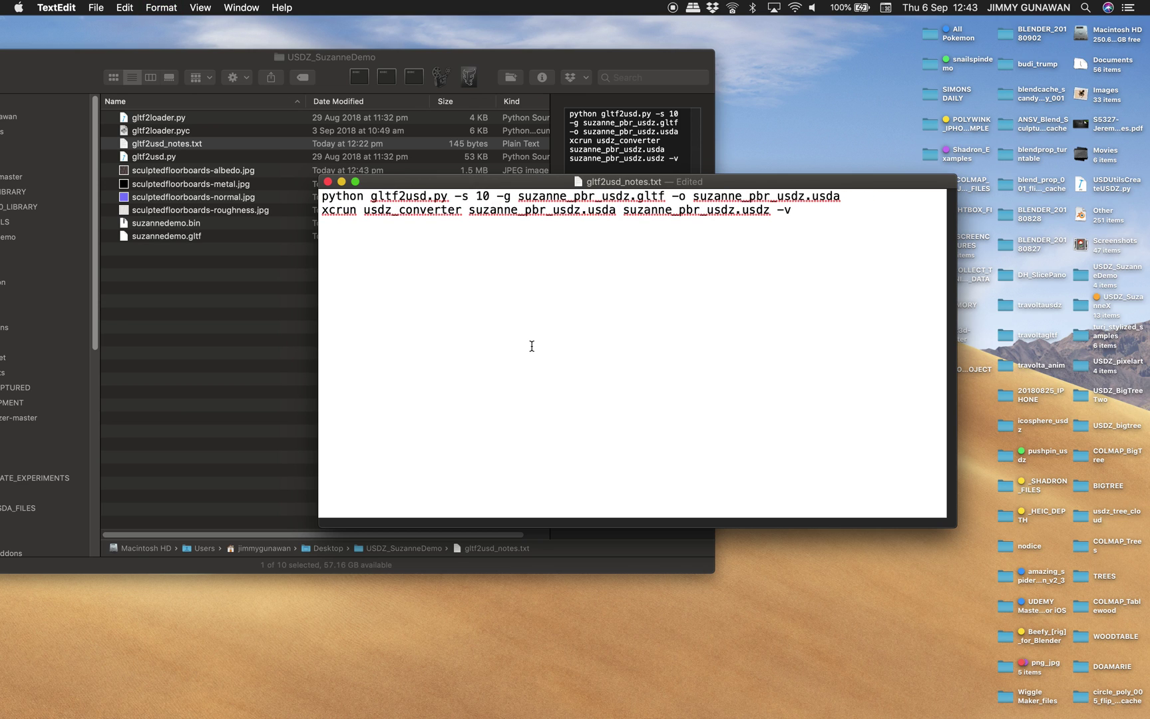
Change the input file name in the python gltf2usd.py command to suzannedemo.gltf
double_click(341, 196)
left_click_drag(372, 196, 619, 192)
left_click_drag(767, 188, 772, 217)
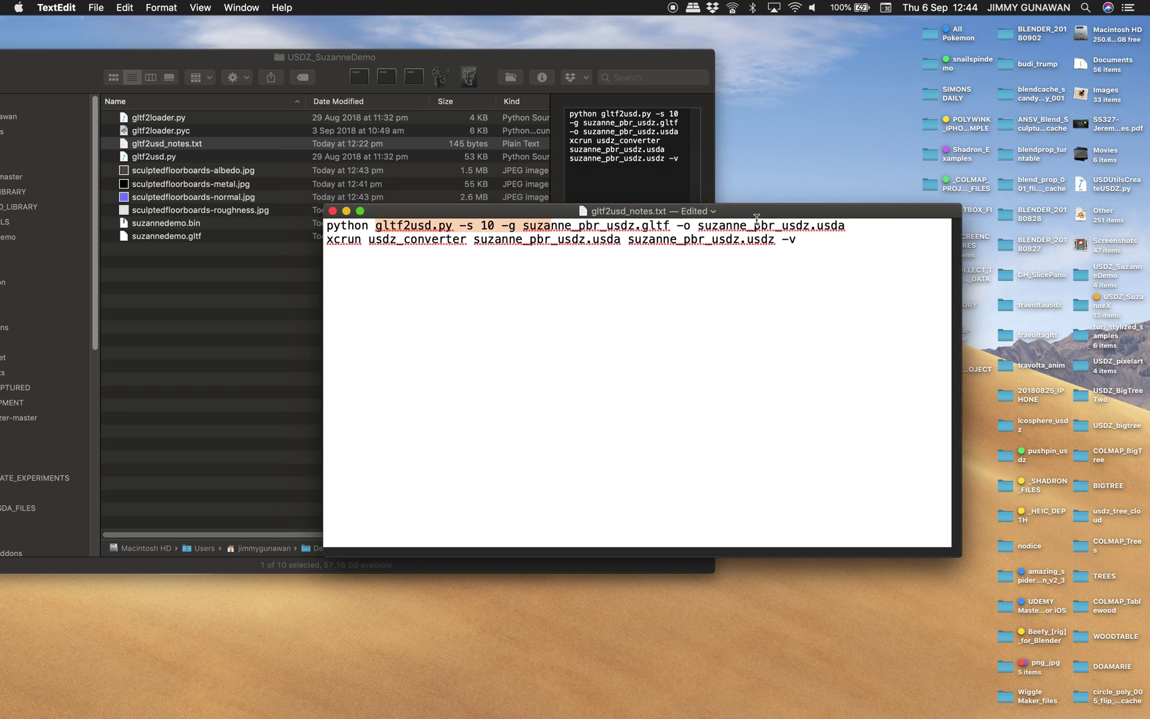
left_click(600, 226)
left_click_drag(572, 226, 642, 226)
type("demo")
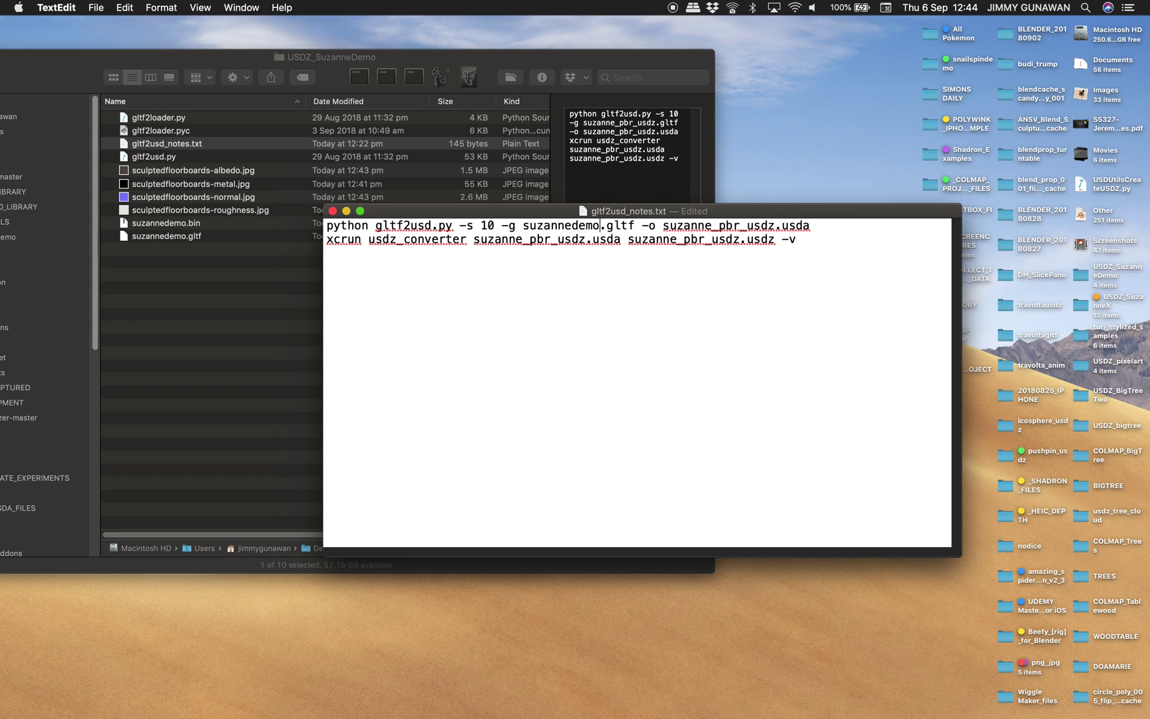
Change the output file name of the python gltf2usd.py command to suzannedemo.usda
double_click(611, 226)
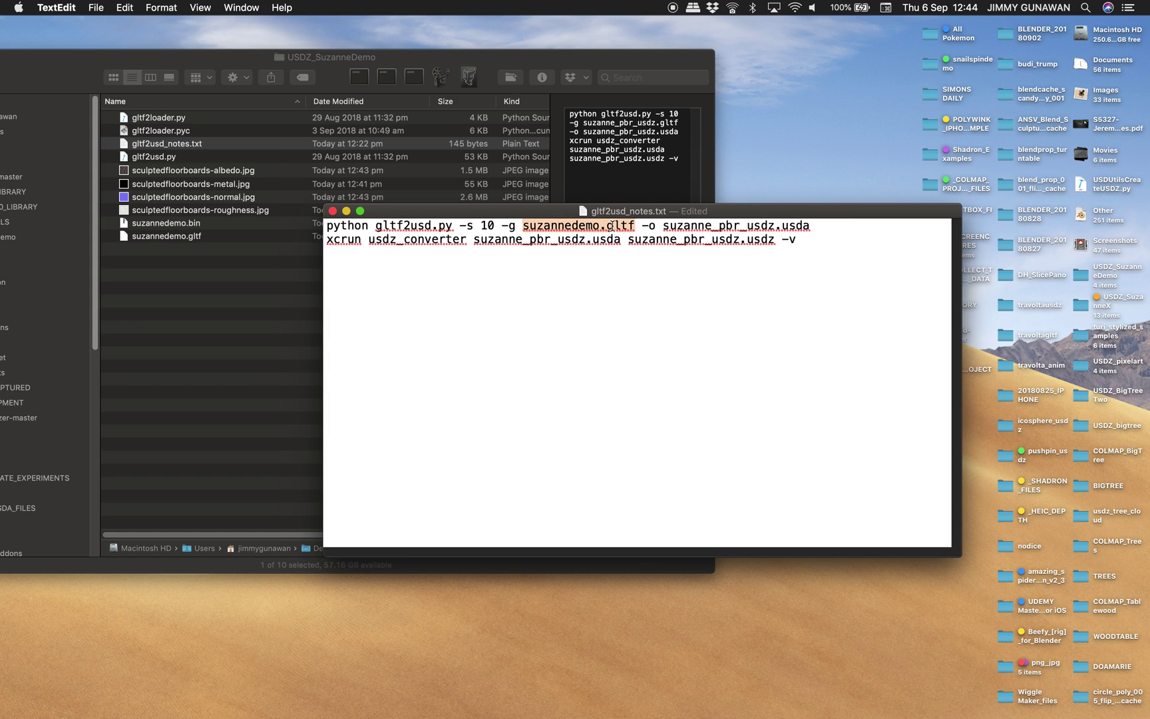
double_click(676, 226)
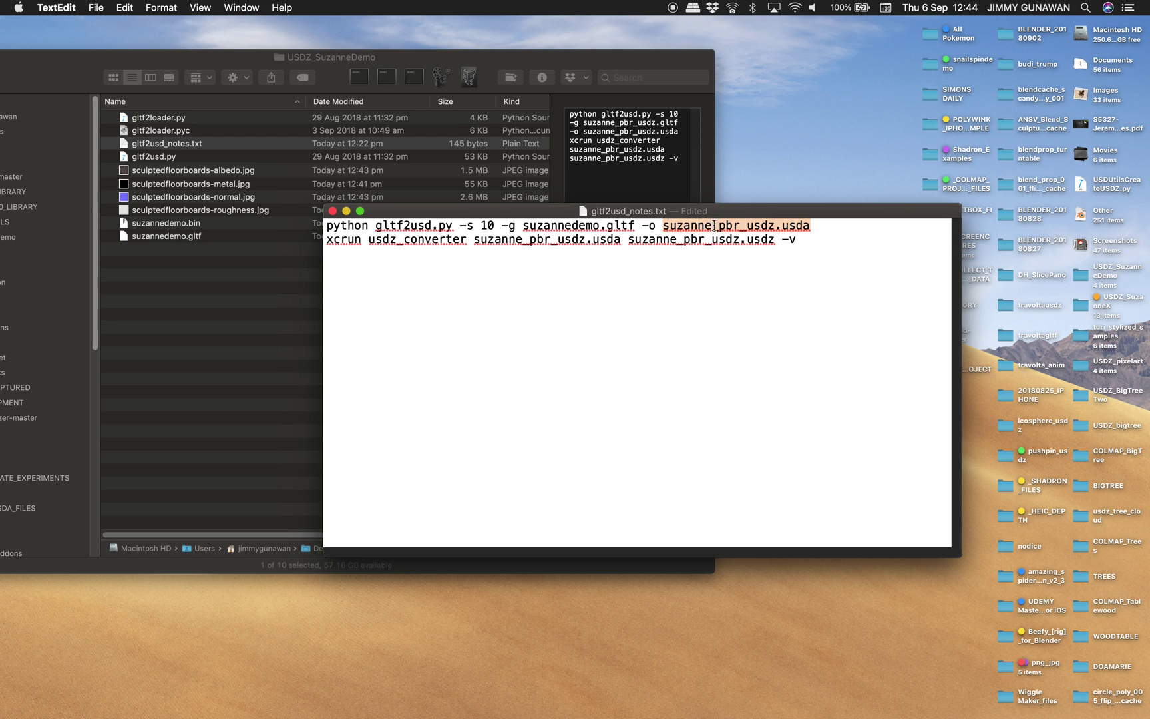
left_click(712, 226)
left_click_drag(714, 226, 327, 227)
type("demo")
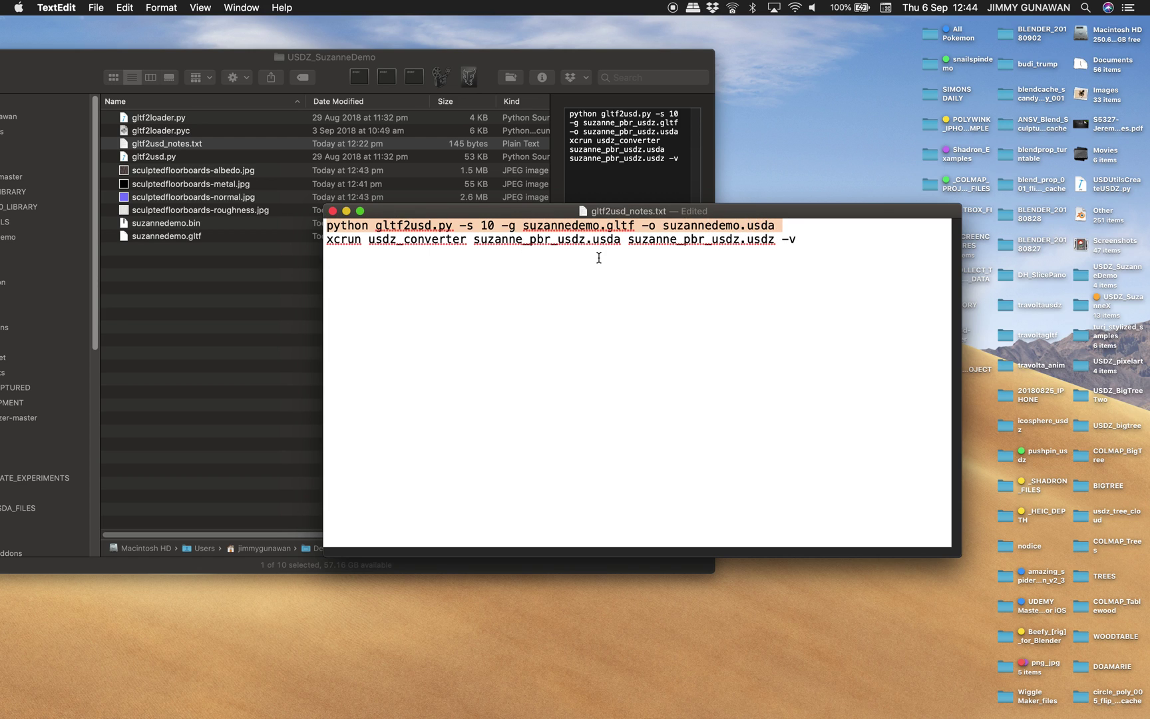
Set the file names in the xcrun usdz_converter command to suzannedemo.usda as input and suzannedemo.usdz as output
double_click(687, 227)
key("super+c")
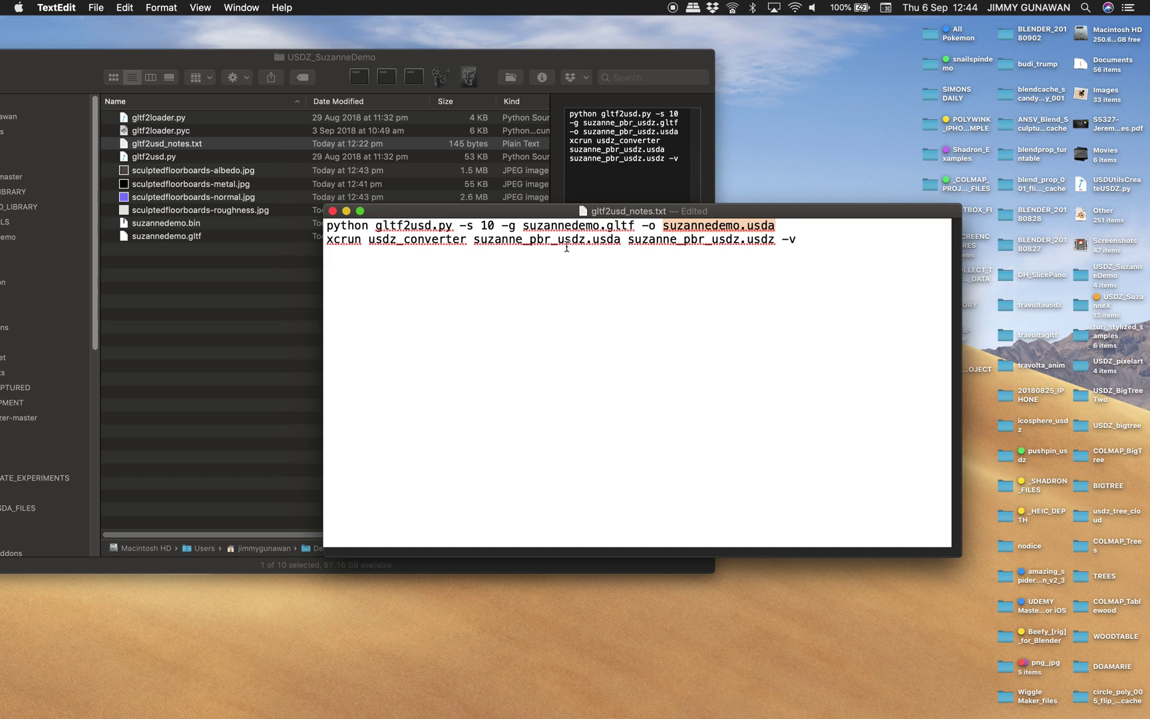
double_click(559, 240)
key("super+v")
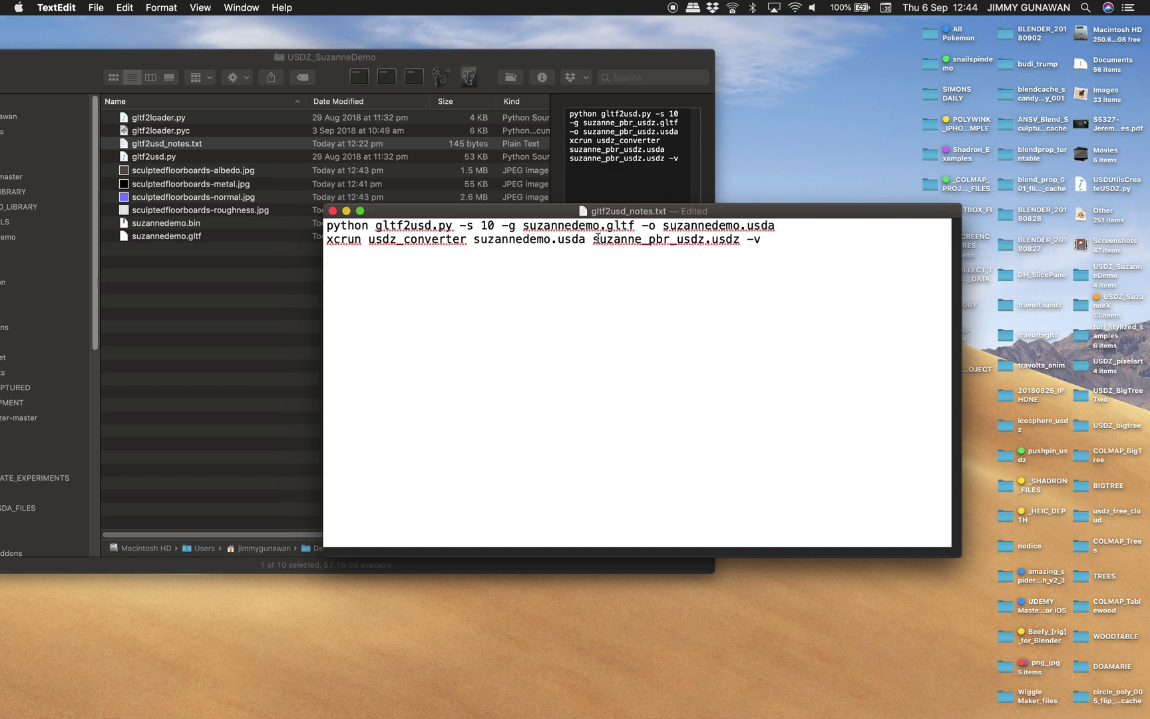
double_click(673, 241)
key("super+v")
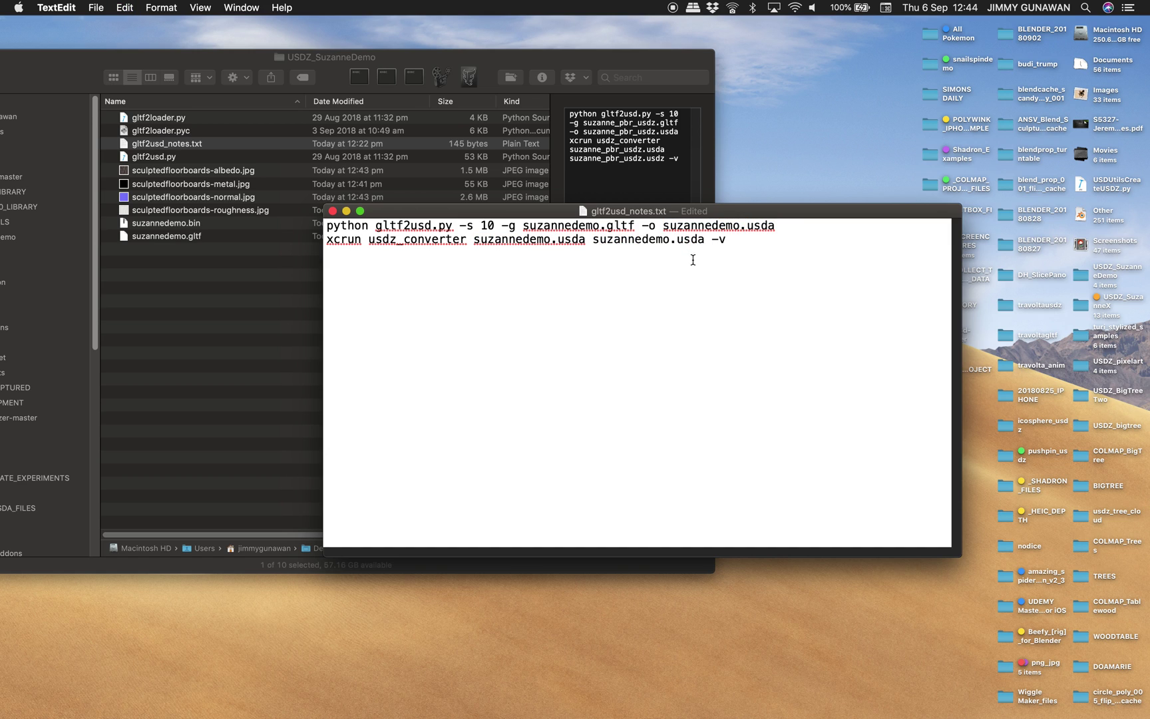
key("super+a")
left_click(699, 262)
Save gltf2usd_notes.txt and copy both conversion commands
key("super+s")
key("super+a")
key("super+c")
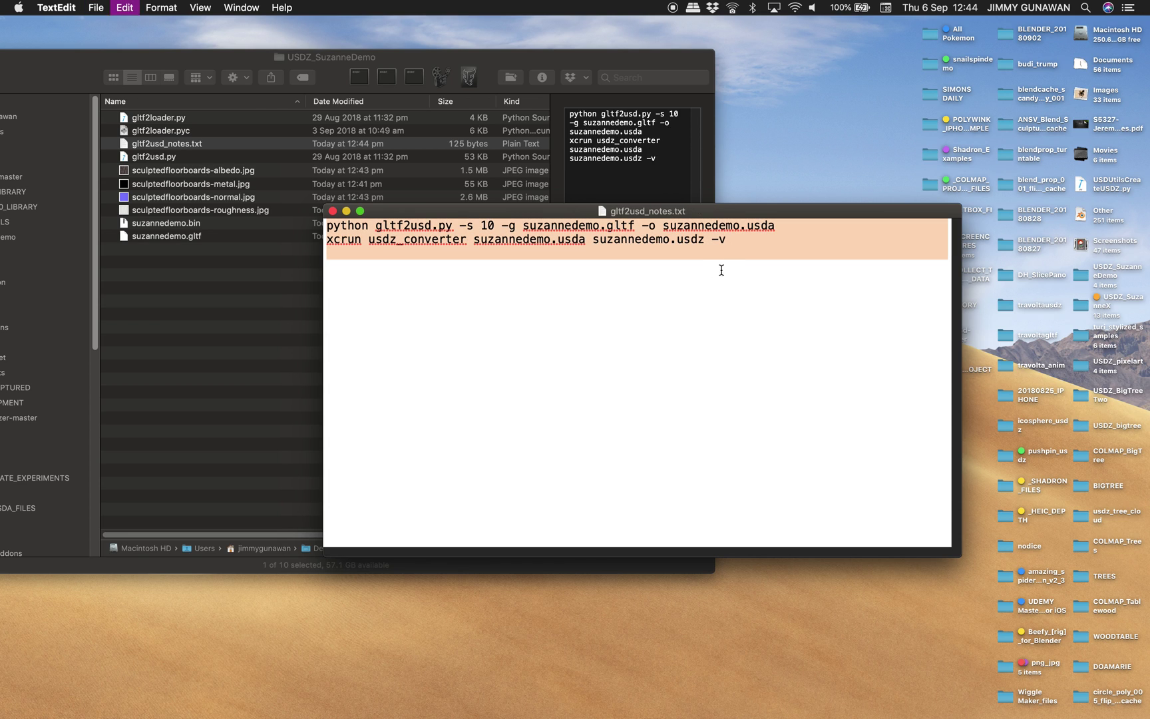
Bring the USDZ_SuzanneDemo window forward and open a new Terminal at the USDZ_SuzanneDemo desktop folder
left_click(308, 92)
left_click_drag(313, 62, 402, 94)
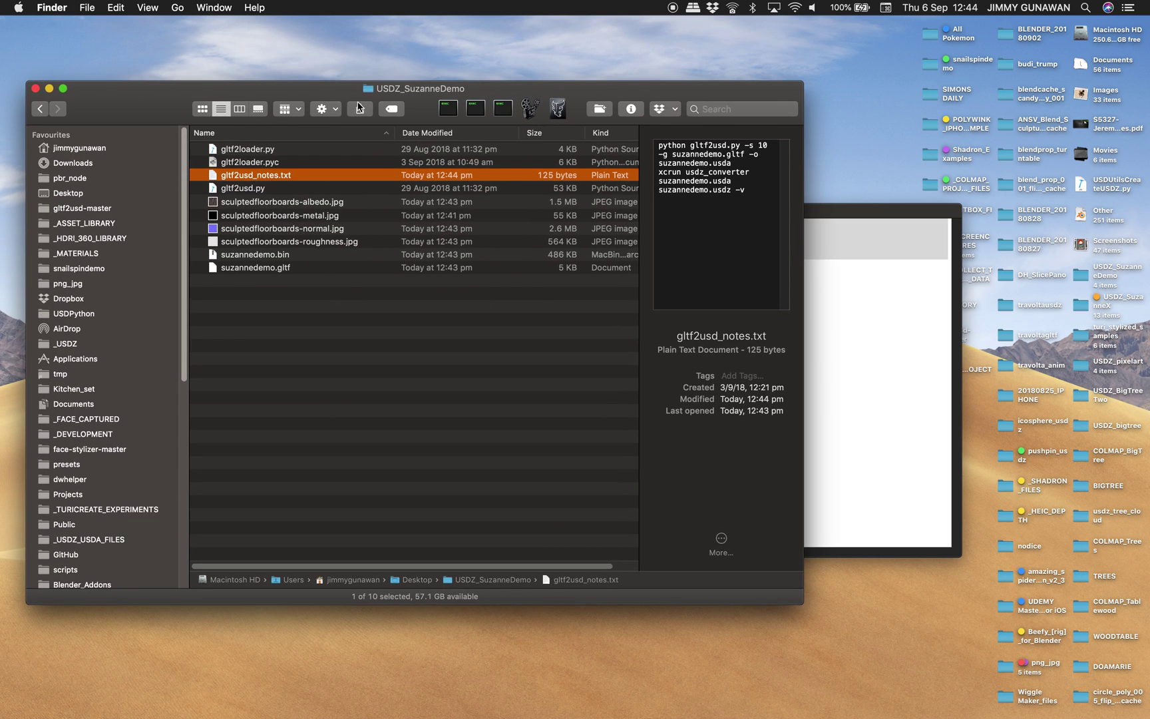
left_click(1084, 274)
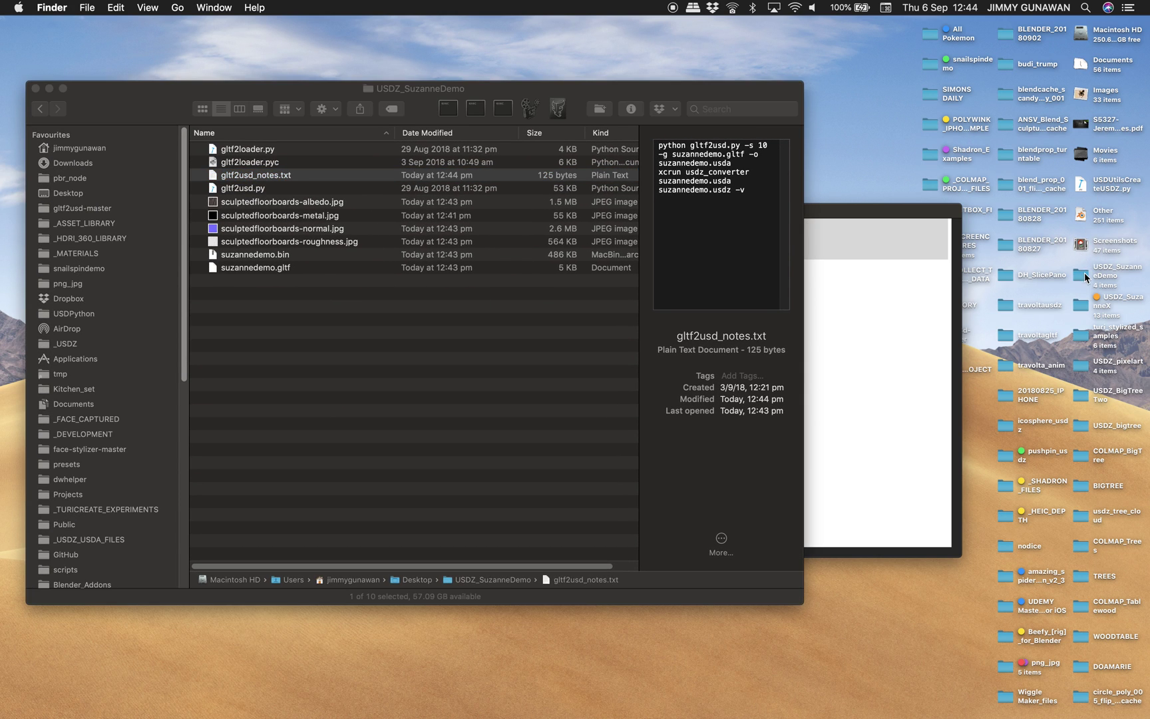
left_click_drag(873, 114, 942, 158)
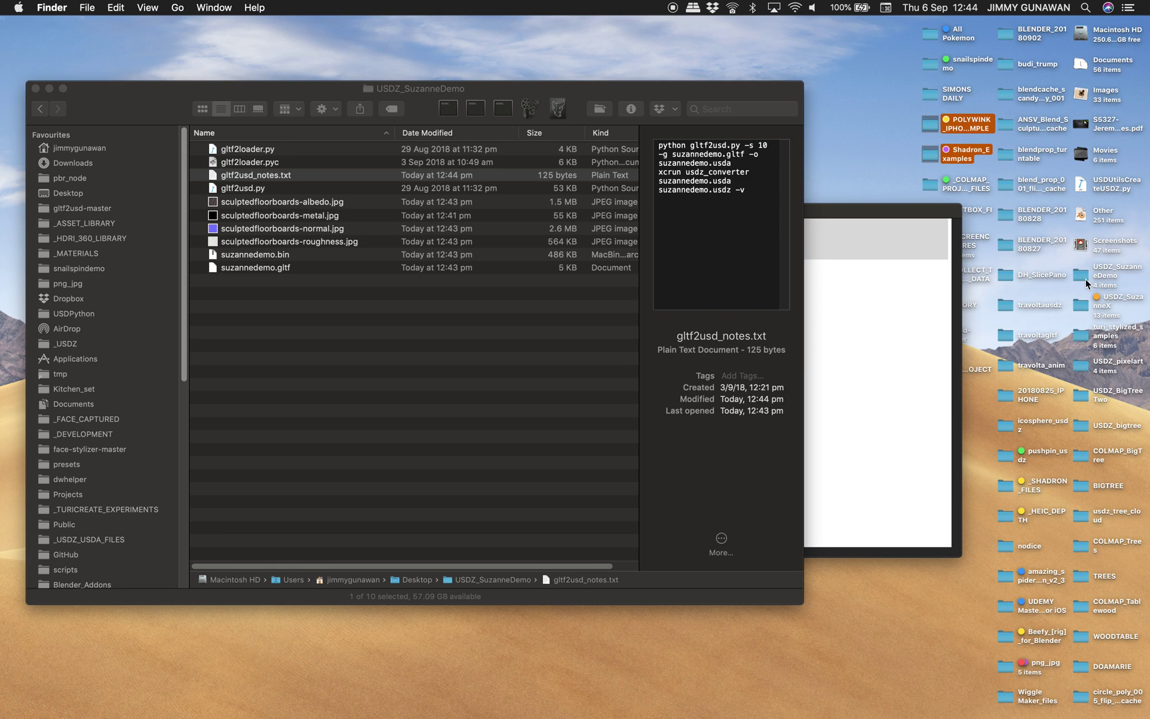
left_click(1086, 283)
right_click(1083, 278)
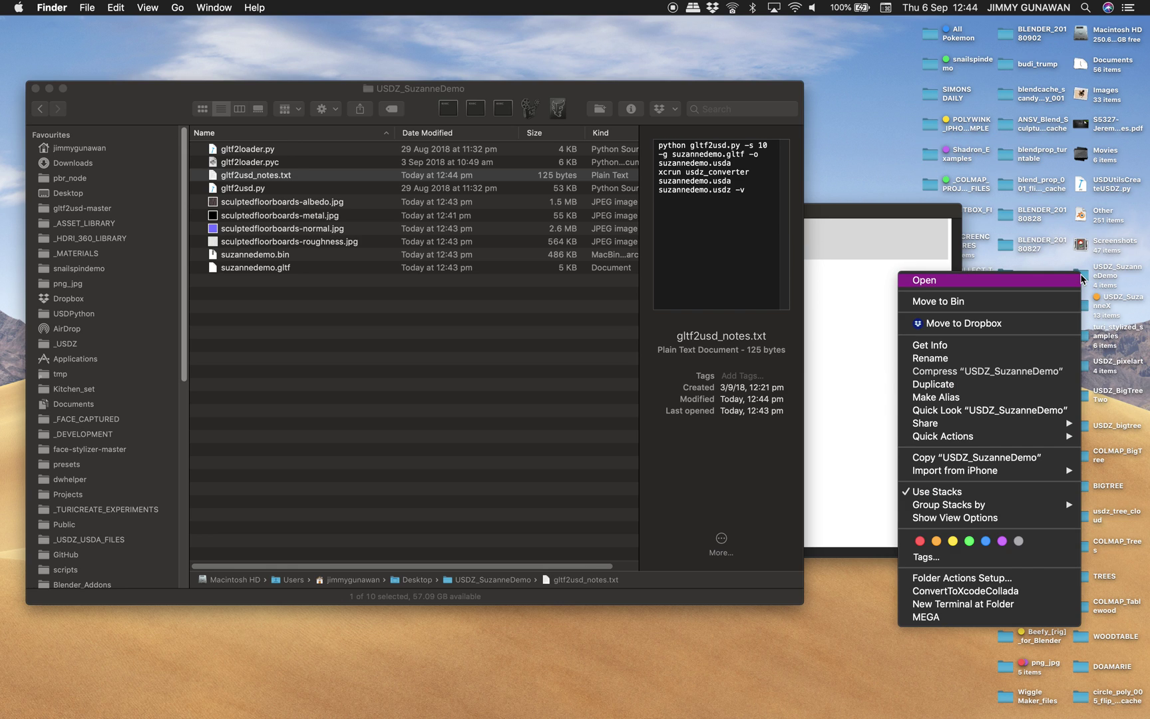
left_click(991, 606)
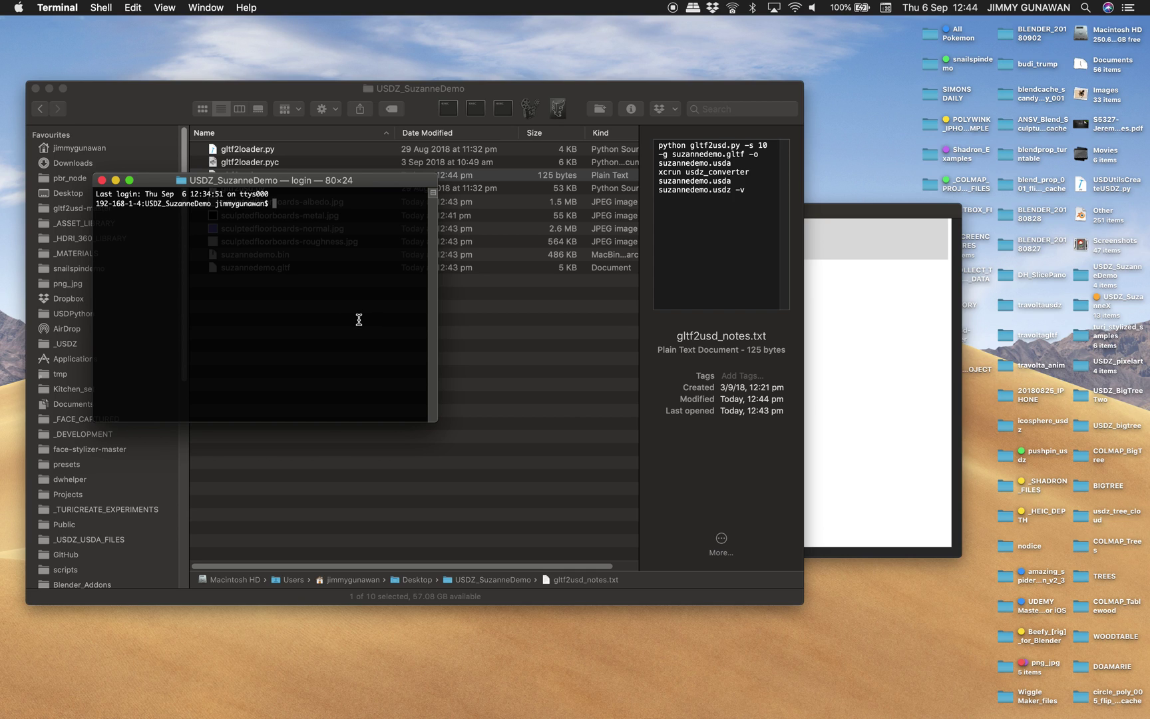
Run the copied gltf2usd.py and usdz_converter commands in Terminal, and return to the USDZ_SuzanneDemo folder in Finder
key("super+v")
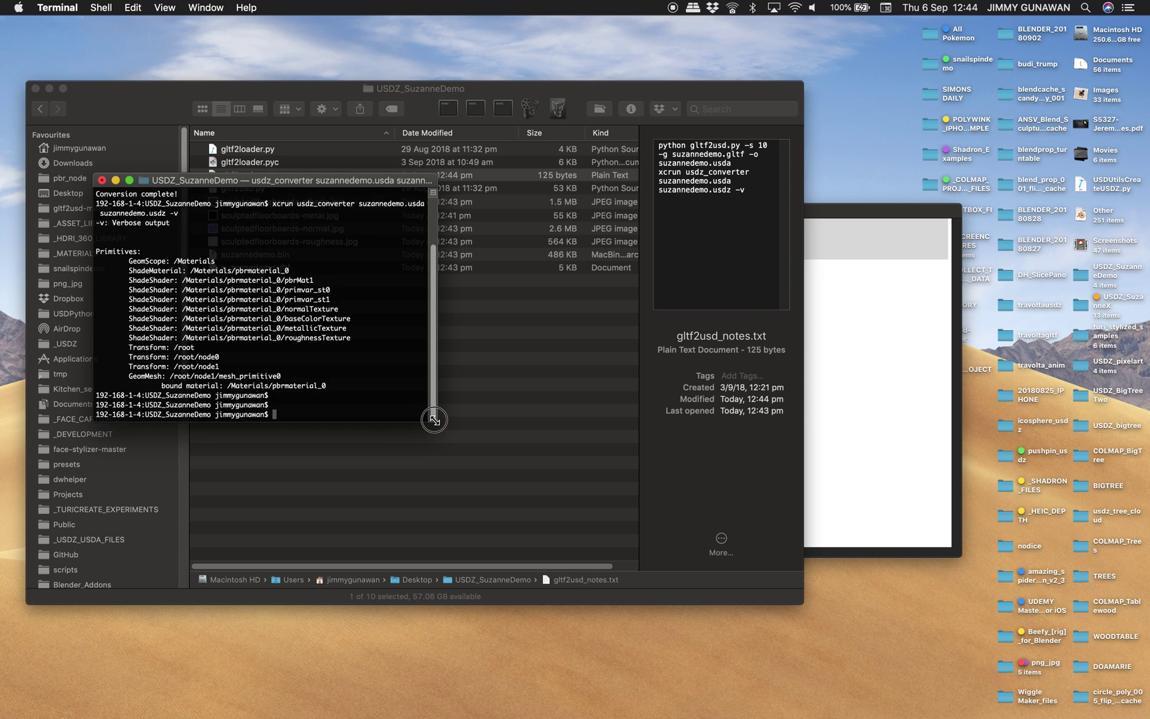
left_click_drag(434, 420, 764, 486)
left_click_drag(573, 101, 622, 105)
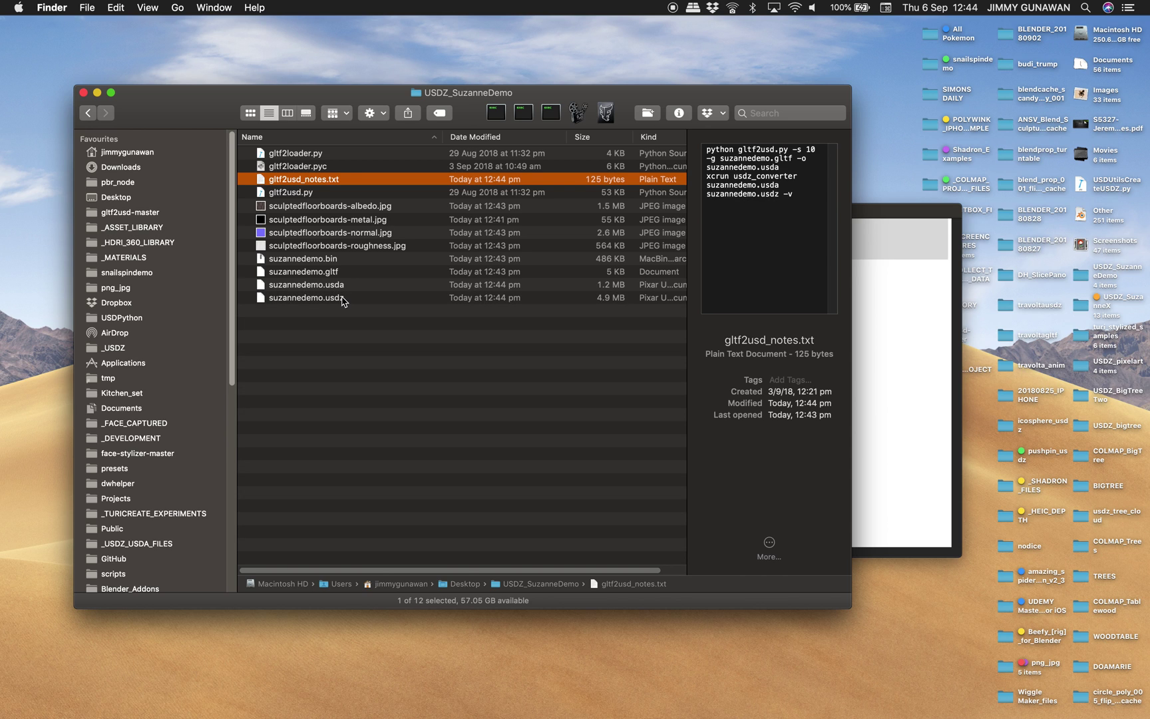
Preview suzannedemo.usdz with Quick Look, inspect the textured Suzanne model up close, and close the preview
left_click(343, 302)
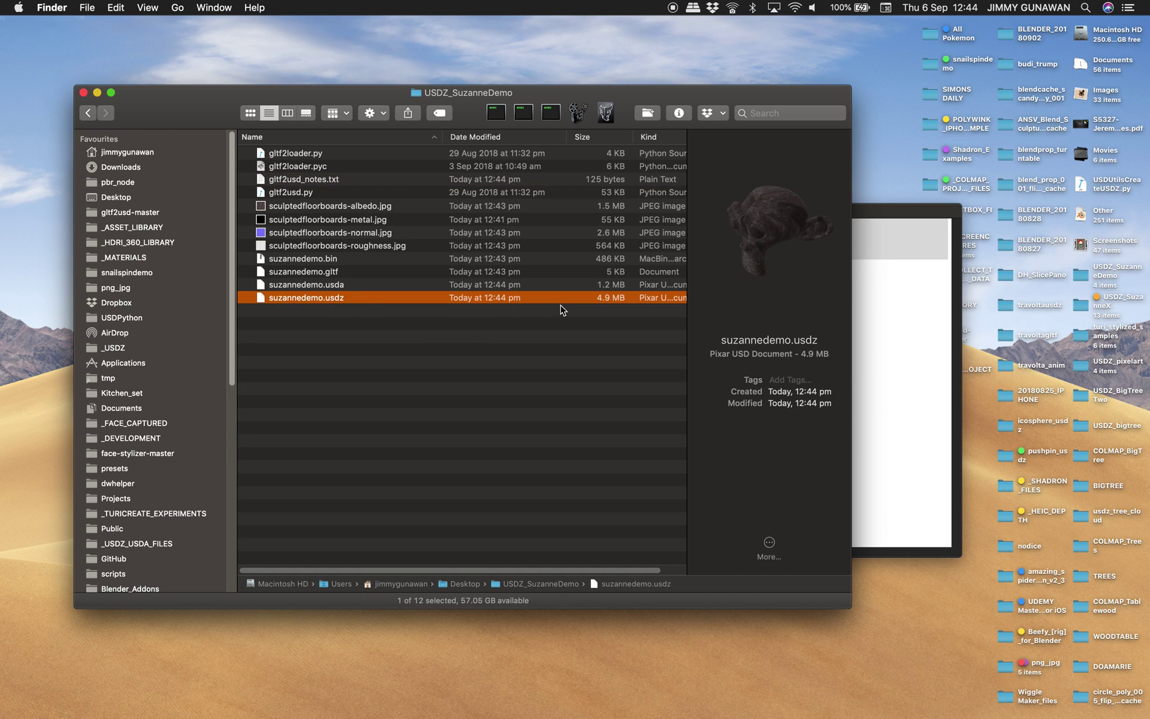
key("space")
mouse_move(598, 423)
left_mouse_down()
mouse_move(686, 372)
mouse_move(739, 388)
mouse_move(508, 445)
mouse_move(560, 386)
mouse_move(552, 423)
mouse_move(612, 424)
mouse_move(570, 400)
mouse_move(609, 411)
mouse_move(575, 437)
mouse_move(594, 386)
mouse_move(433, 421)
mouse_move(627, 444)
mouse_move(606, 429)
left_mouse_up()
scroll(569, 412, "up", 5)
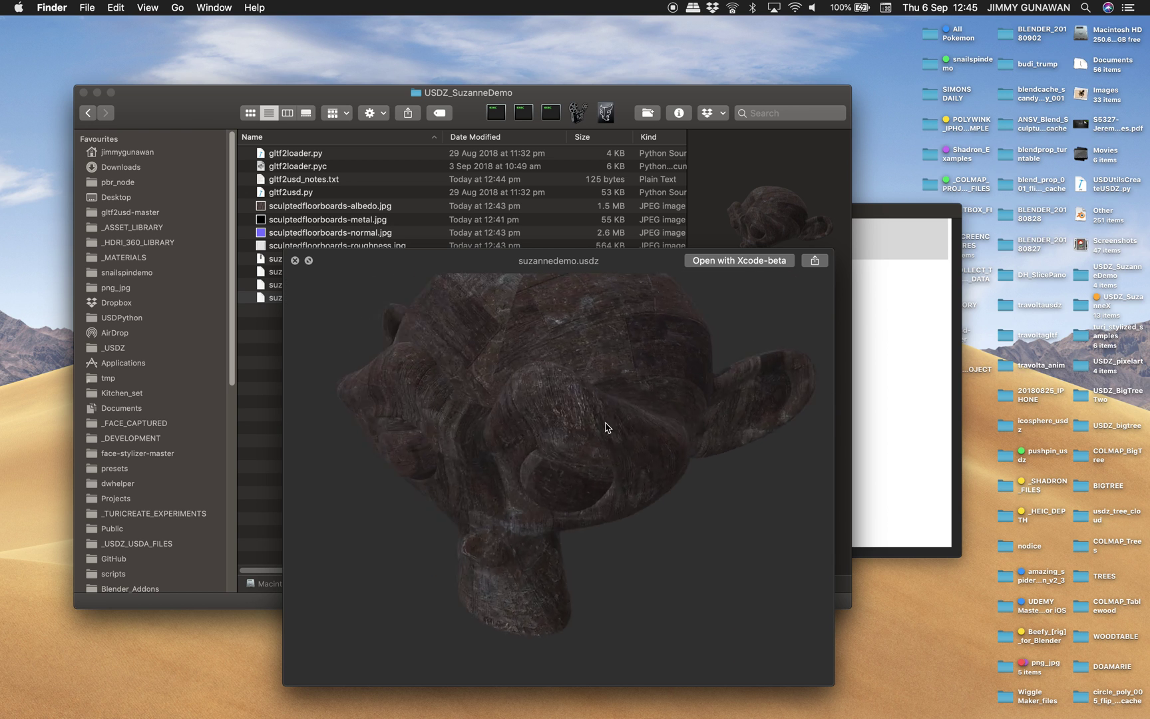
left_click(295, 260)
Open suzannedemo.usda from the USDZ_SuzanneDemo folder in Sublime Text
left_click(326, 284)
mouse_move(2, 471)
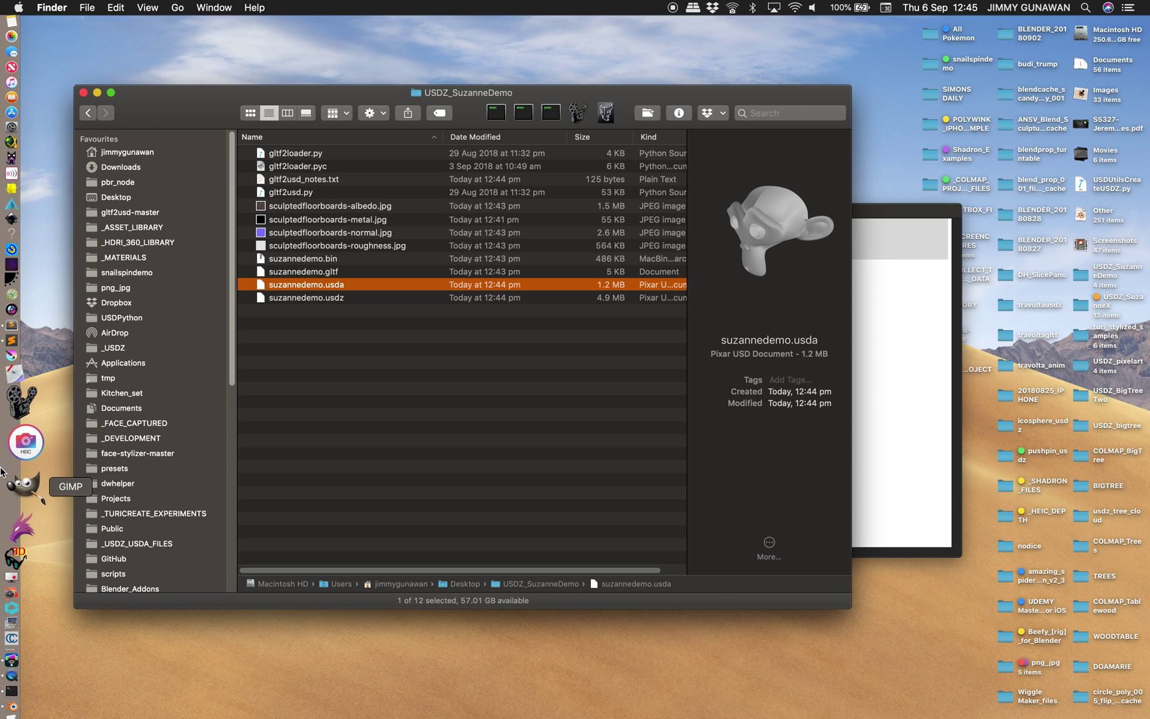
left_click(19, 400)
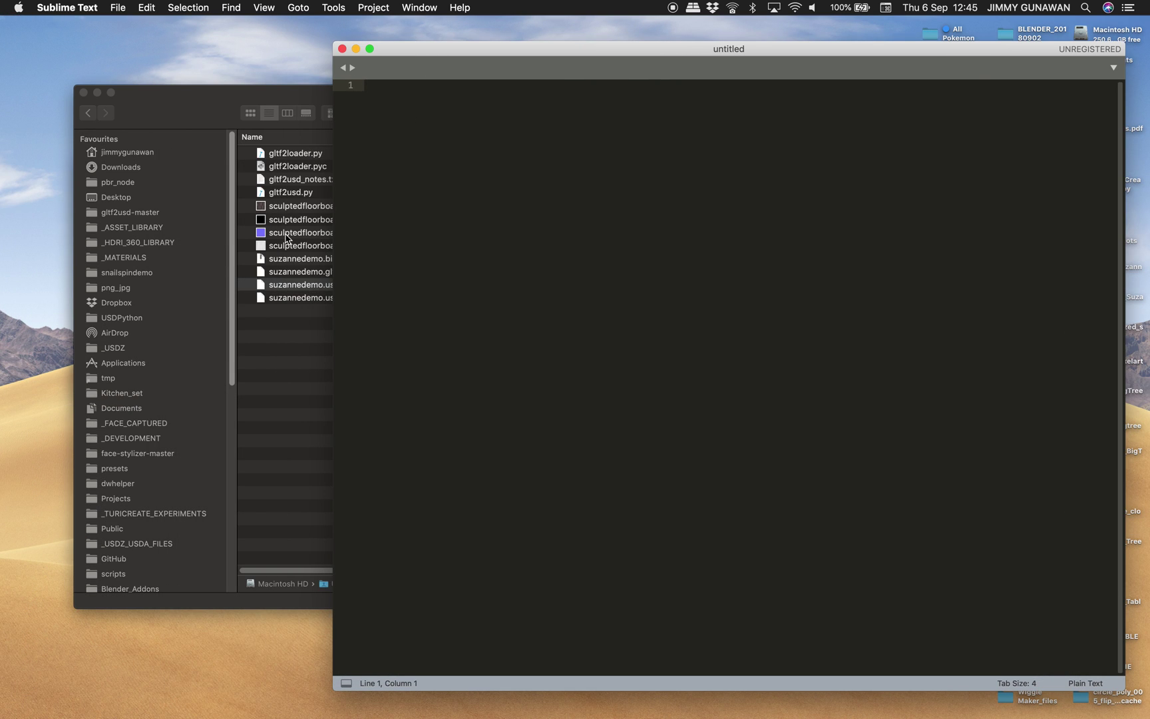
left_click_drag(291, 86, 228, 105)
left_click_drag(279, 297, 899, 267)
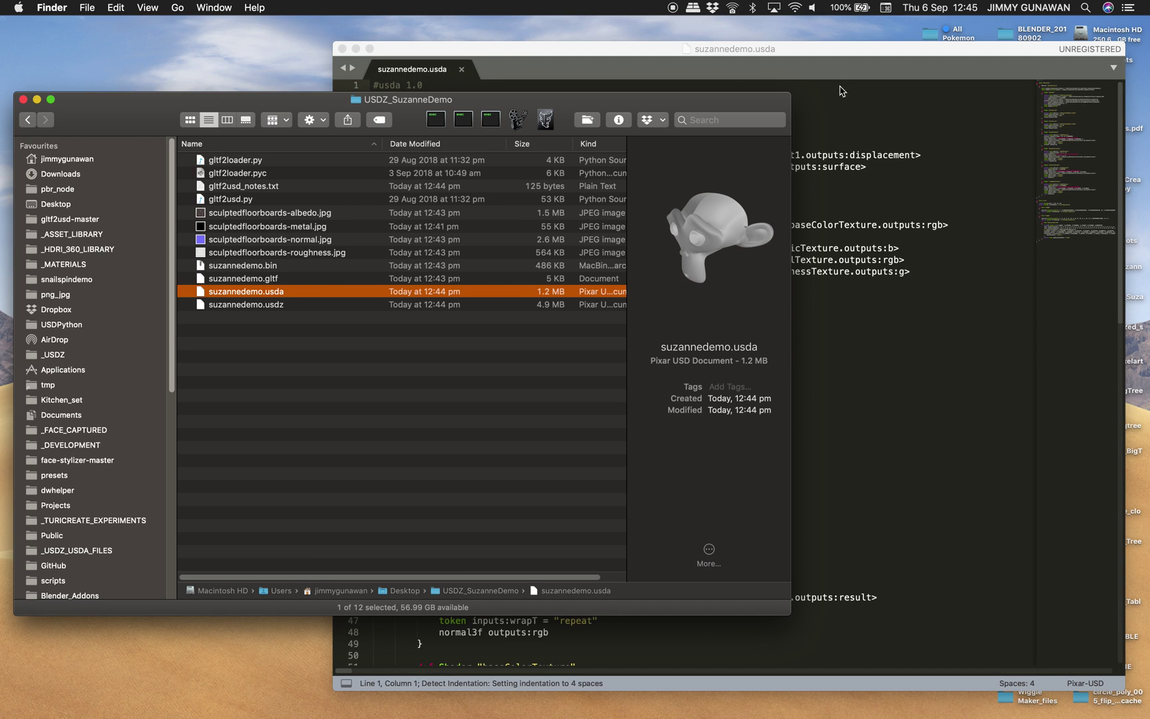
Examine the pbrMat1, normalTexture, baseColorTexture, metallicTexture and roughnessTexture shader definitions in suzannedemo.usda
left_click(597, 192)
scroll(572, 274, "down", 10)
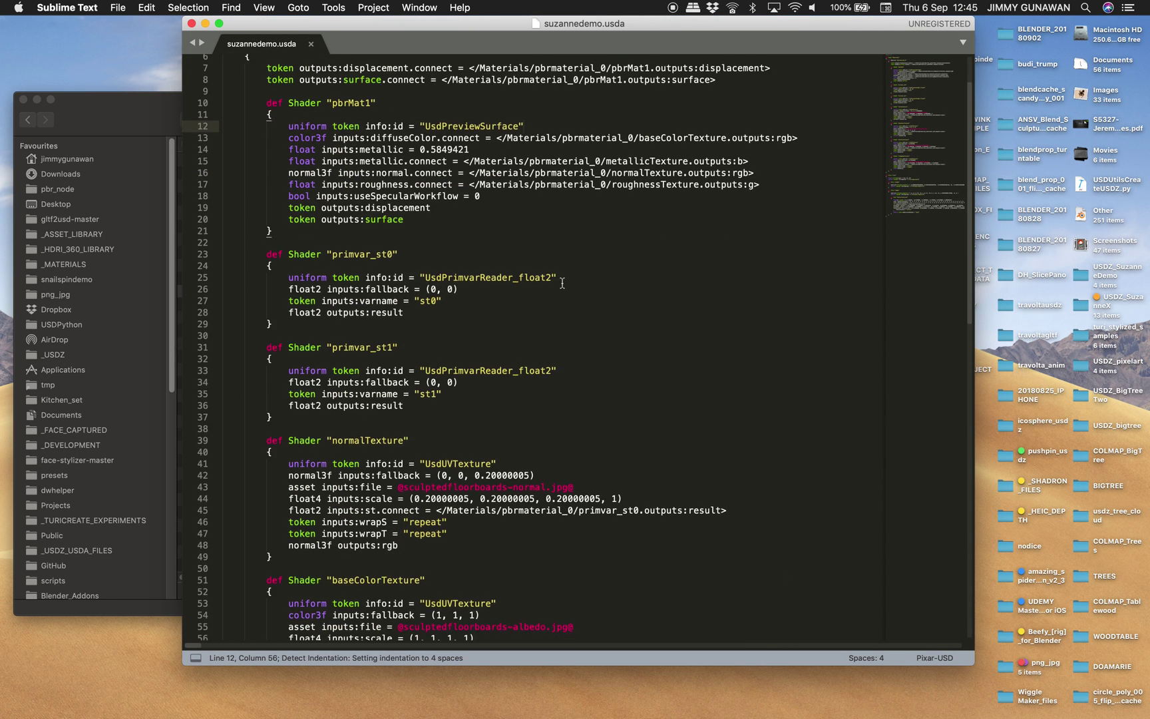
double_click(530, 163)
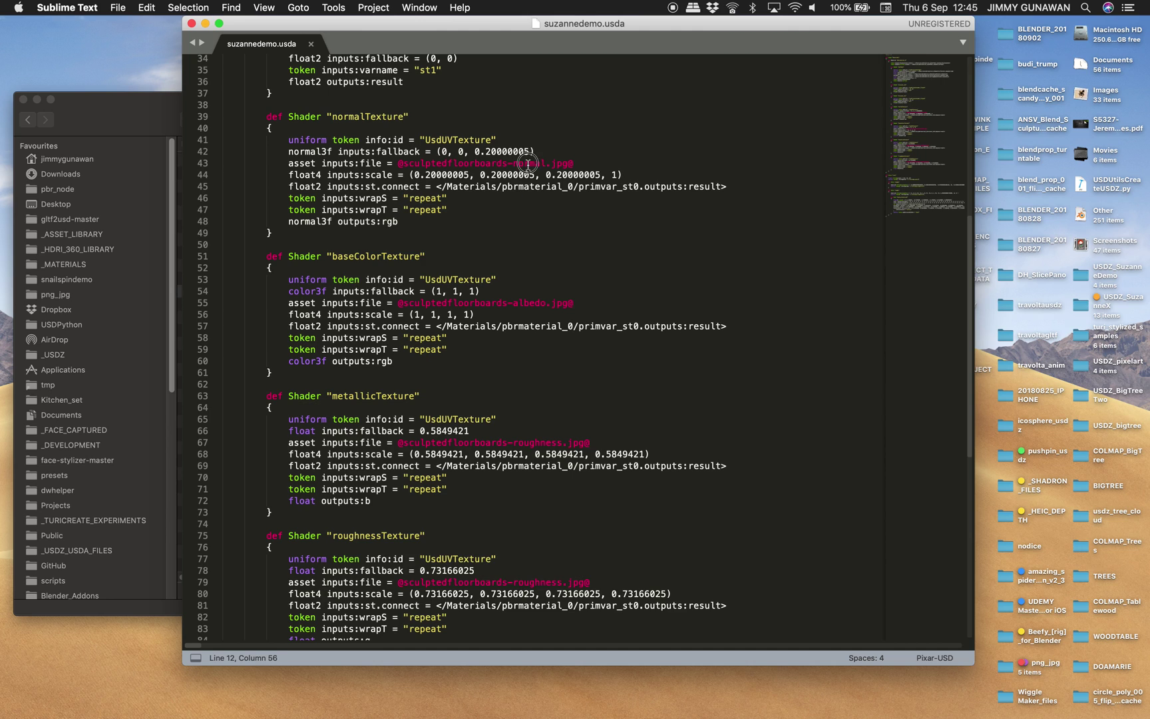
double_click(355, 116)
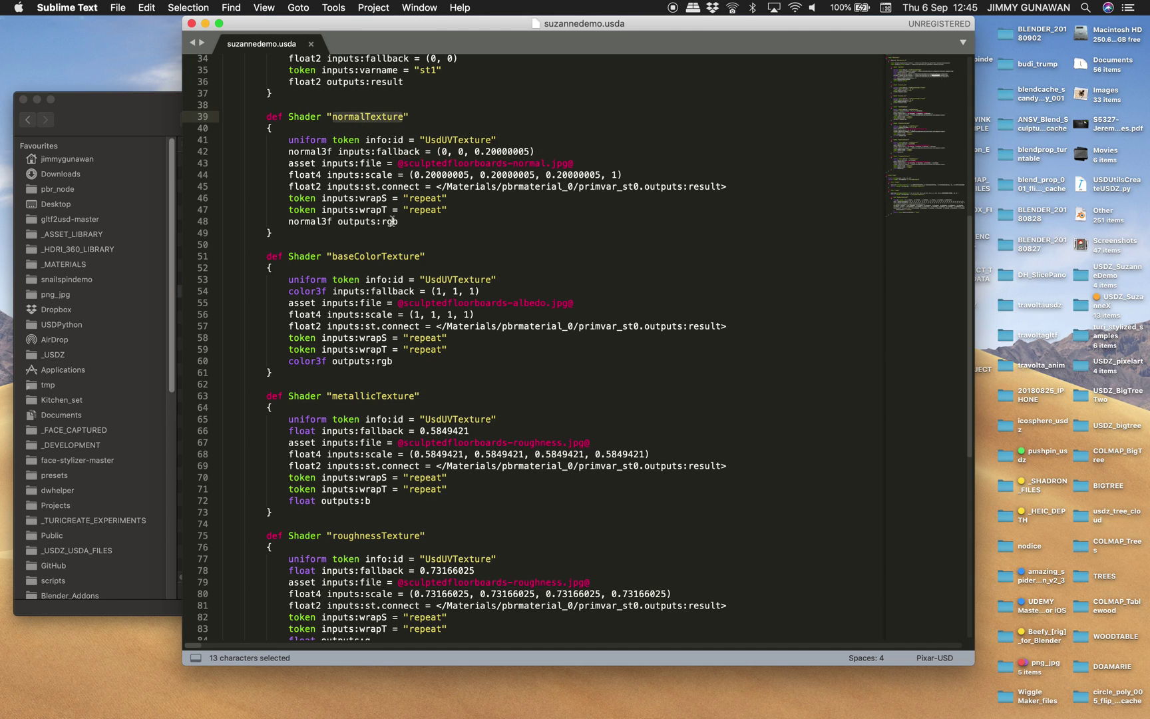
double_click(400, 256)
scroll(445, 286, "down", 1)
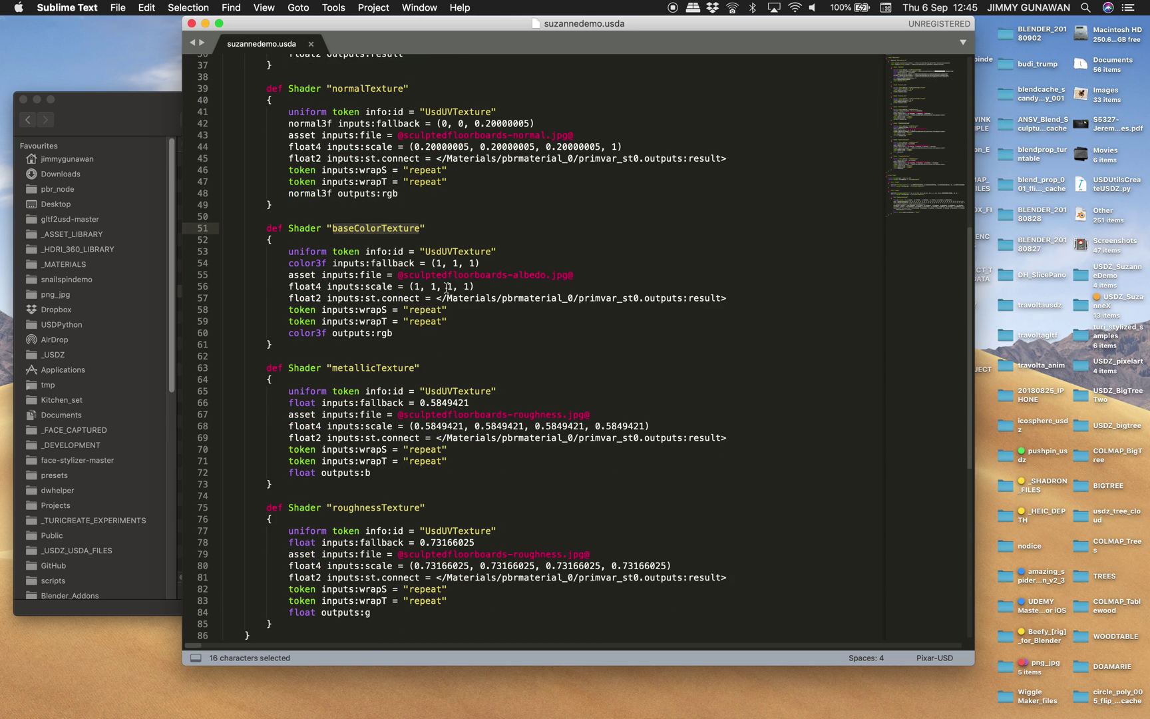
scroll(494, 315, "down", 2)
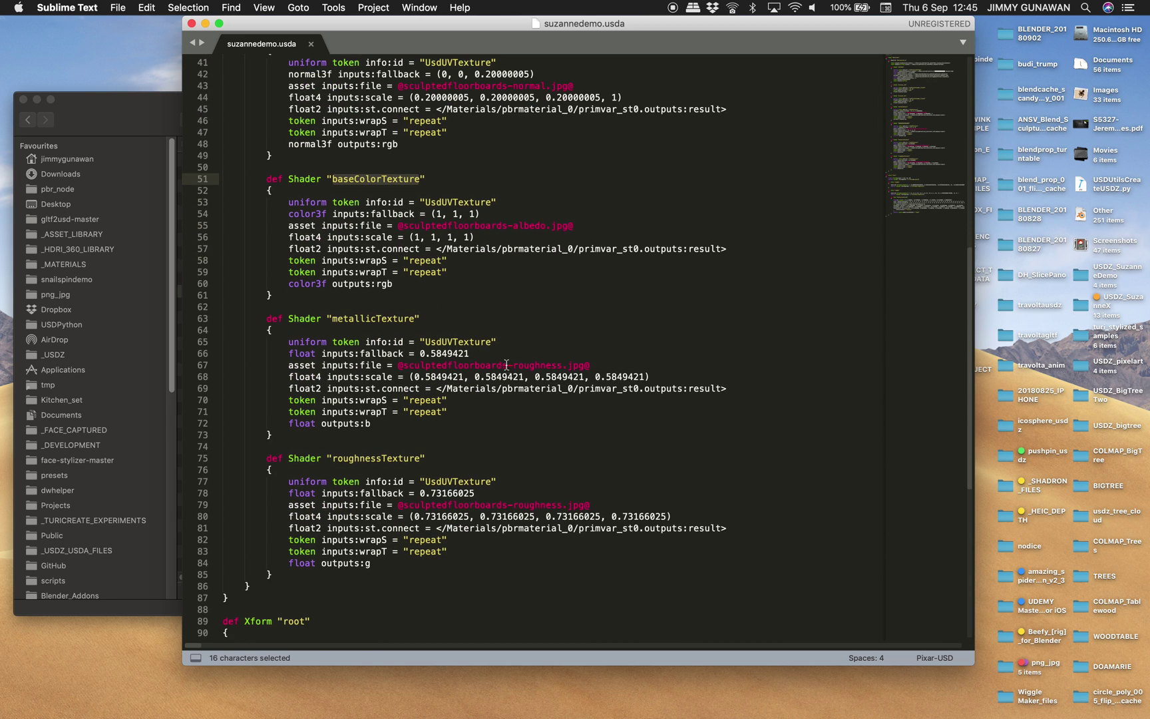
Change the metallicTexture shader's asset file to sculptedfloorboards-metalness.jpg and save suzannedemo.usda
double_click(537, 505)
double_click(542, 365)
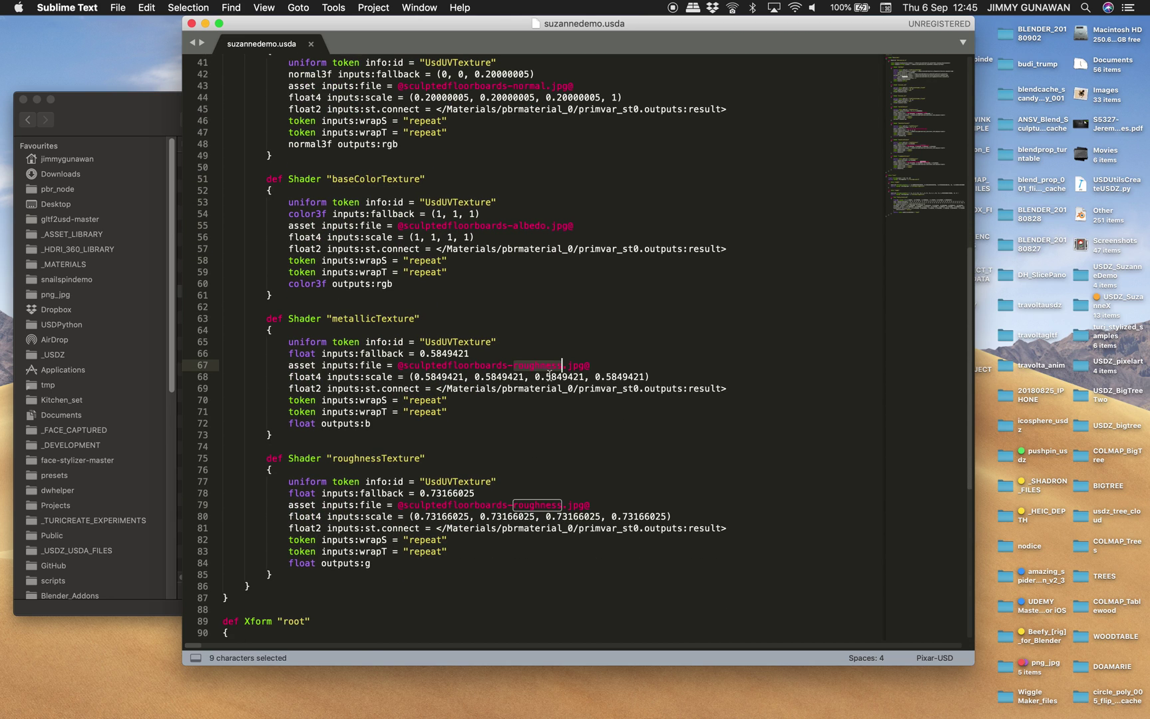
type("metal")
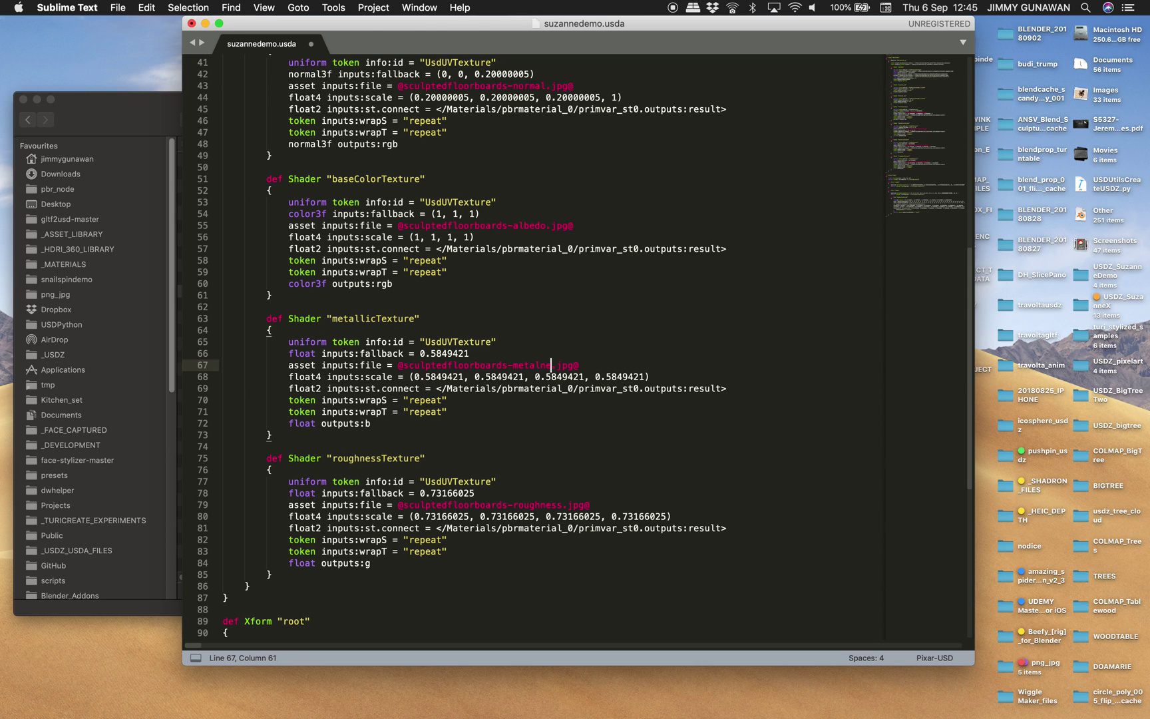
key("super+s")
Examine the inputs:scale values of the roughnessTexture, metallicTexture and baseColorTexture shaders and the root transform below them
left_click(552, 377)
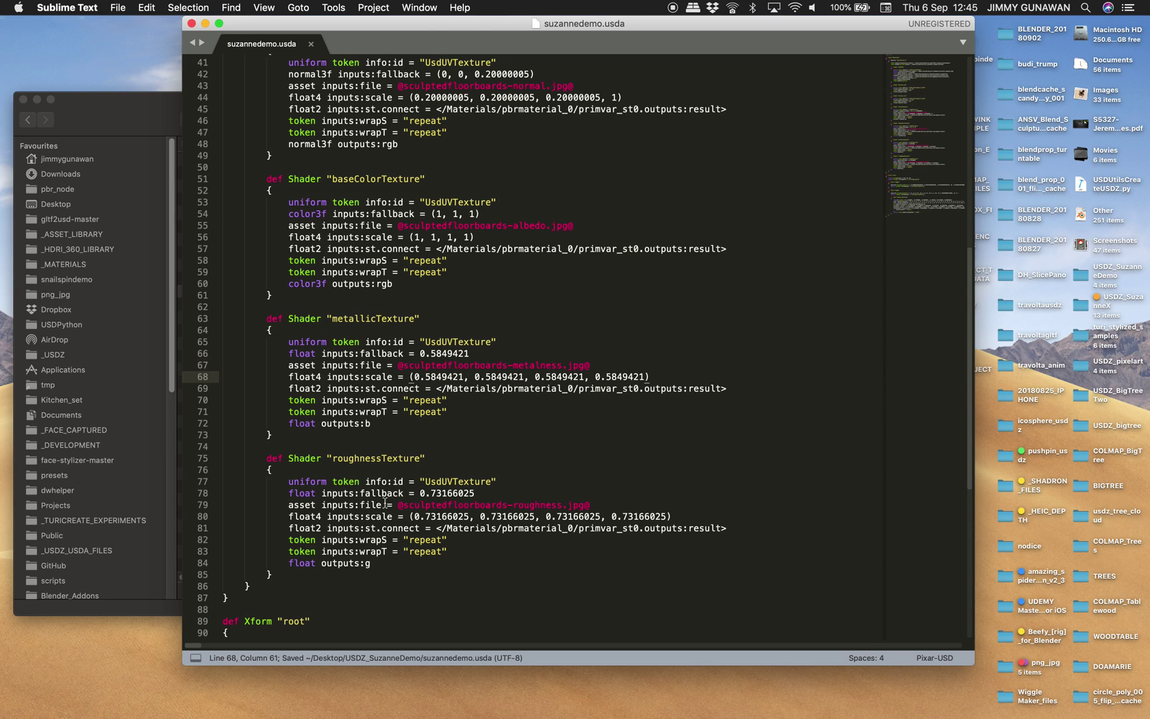
left_click_drag(399, 518, 619, 519)
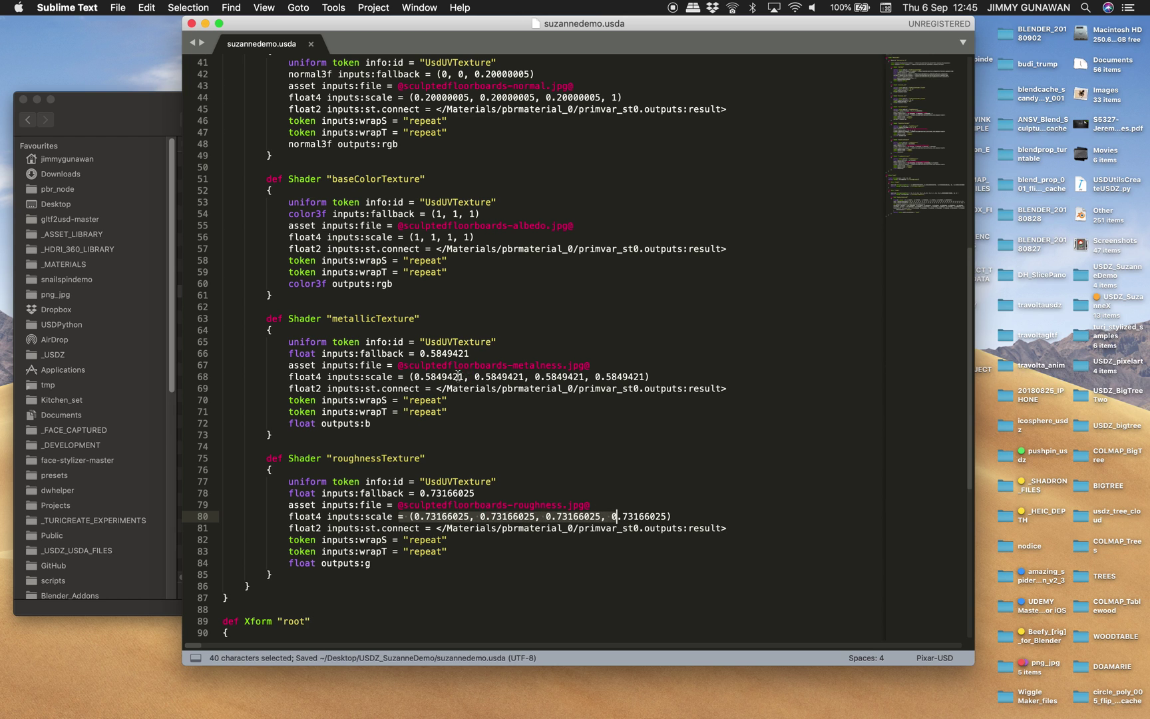
left_click_drag(454, 377, 558, 376)
left_click_drag(479, 249, 474, 237)
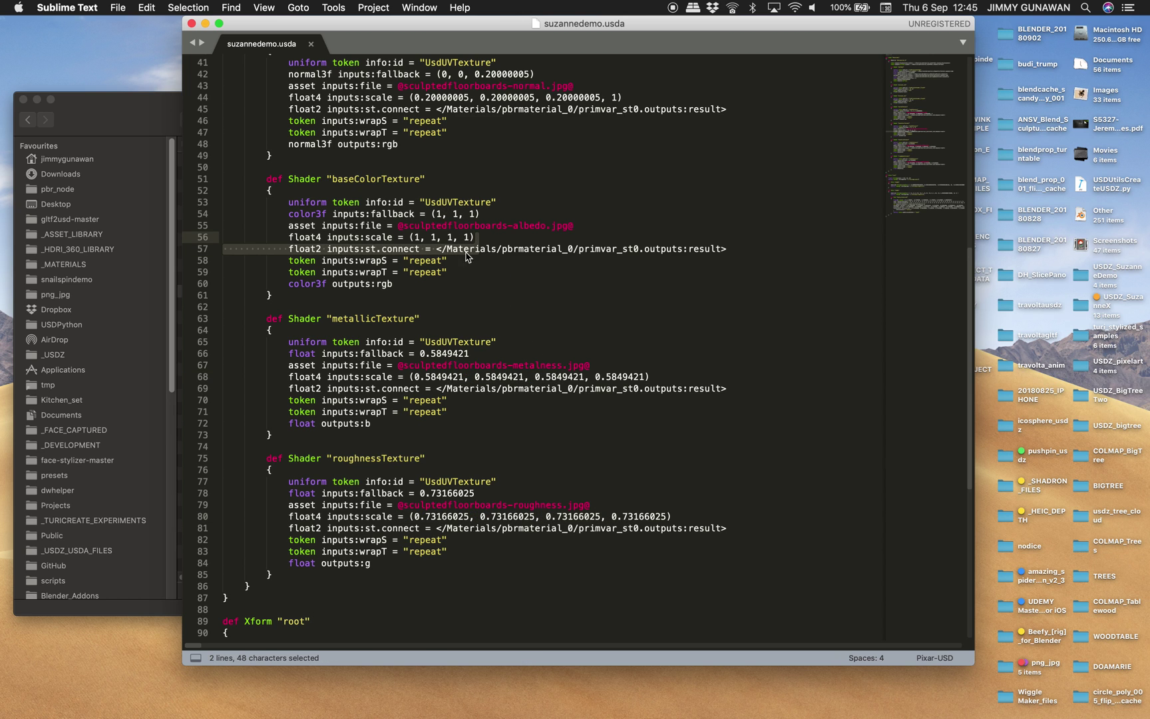
scroll(468, 257, "up", 2)
scroll(465, 324, "down", 5)
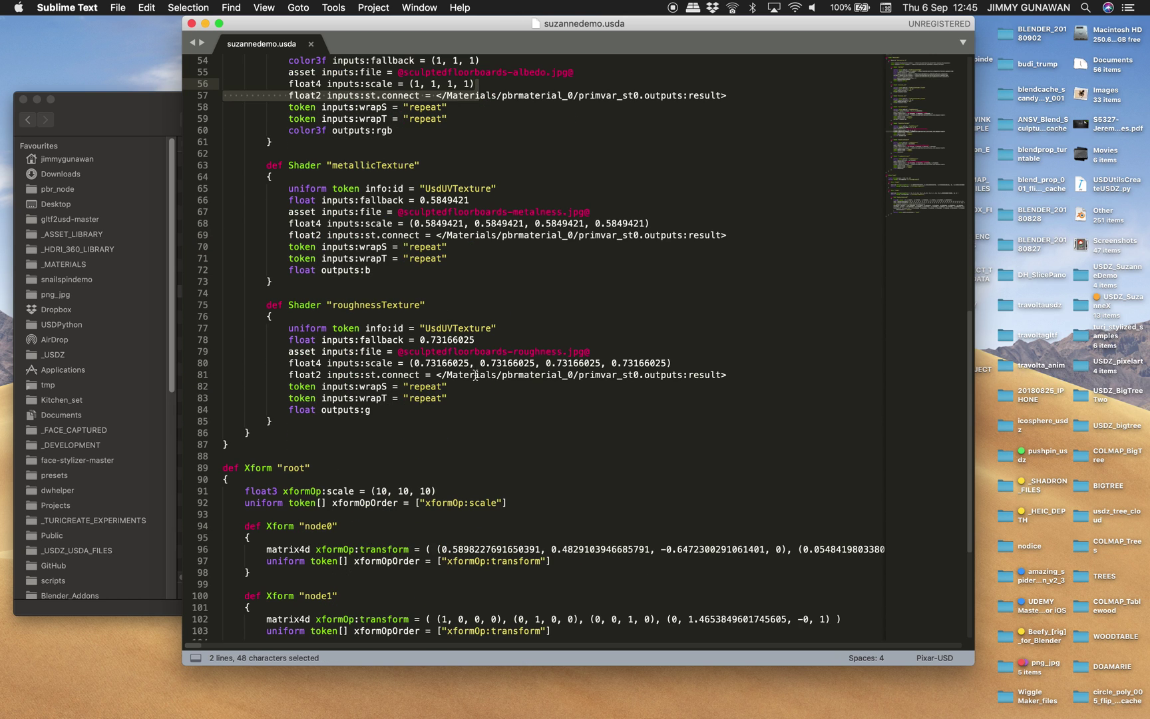
scroll(476, 375, "down", 3)
scroll(477, 378, "up", 15)
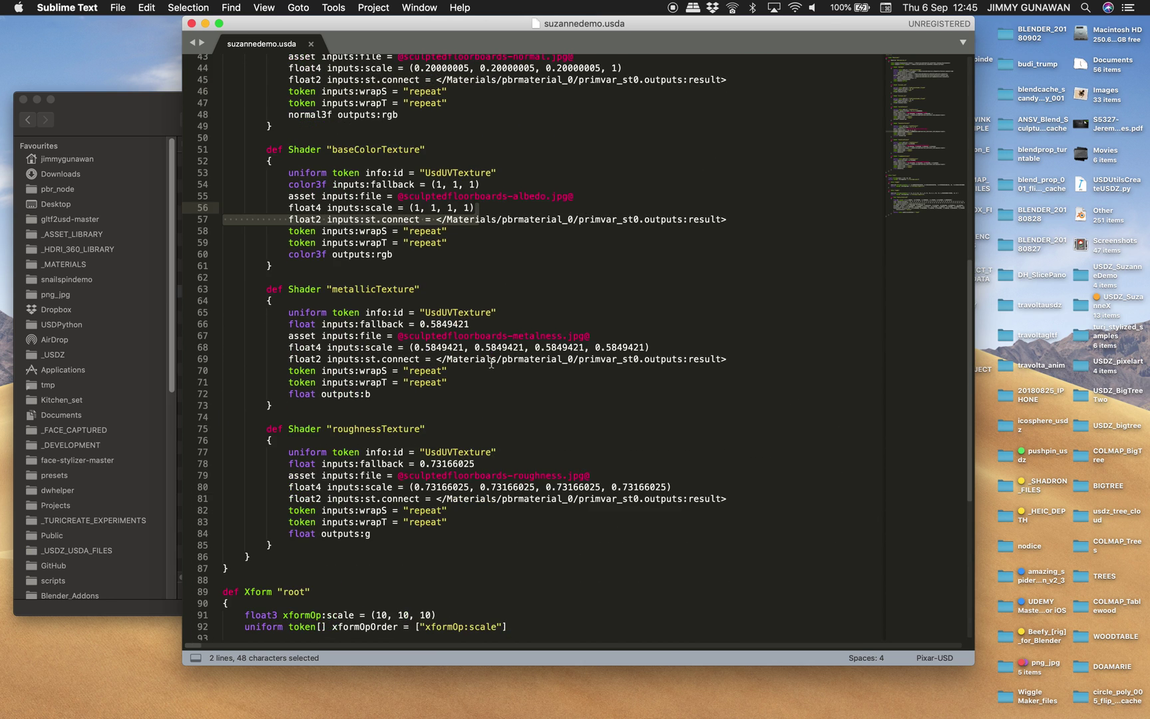
Save suzannedemo.usda and close its editor window
left_click(335, 128)
key("super+s")
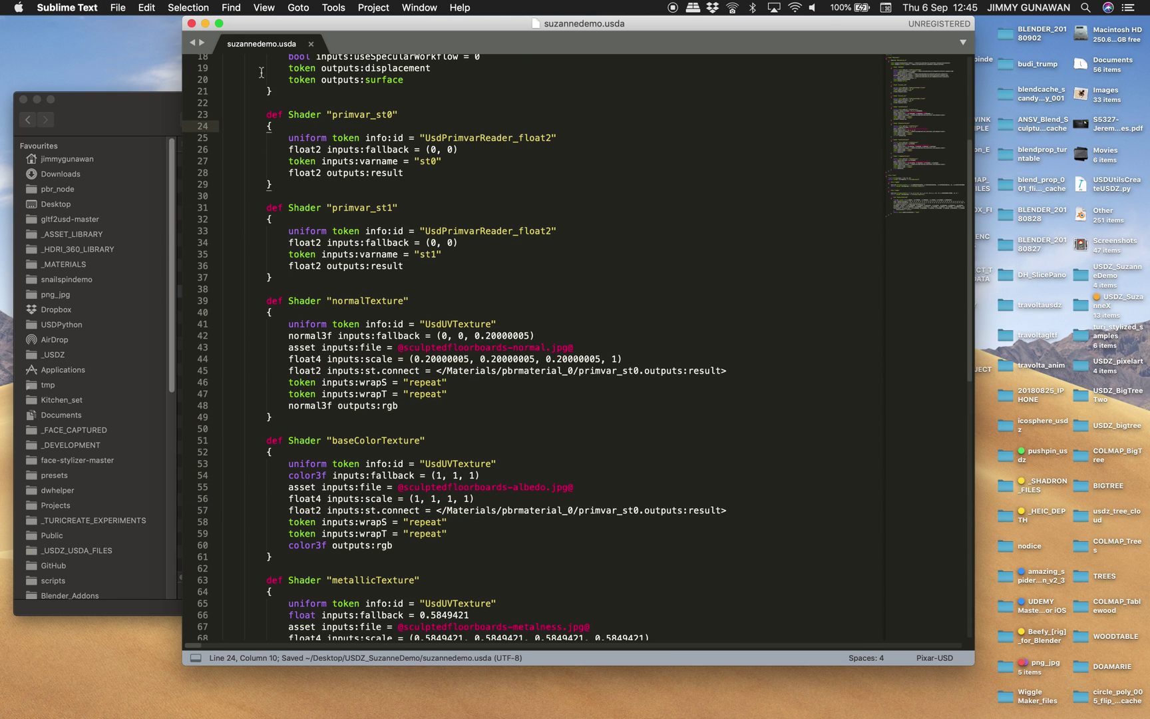
left_click(192, 23)
In Terminal, rerun the conversion command xcrun usdz_converter suzannedemo.usda suzannedemo.usdz -v
left_click(799, 212)
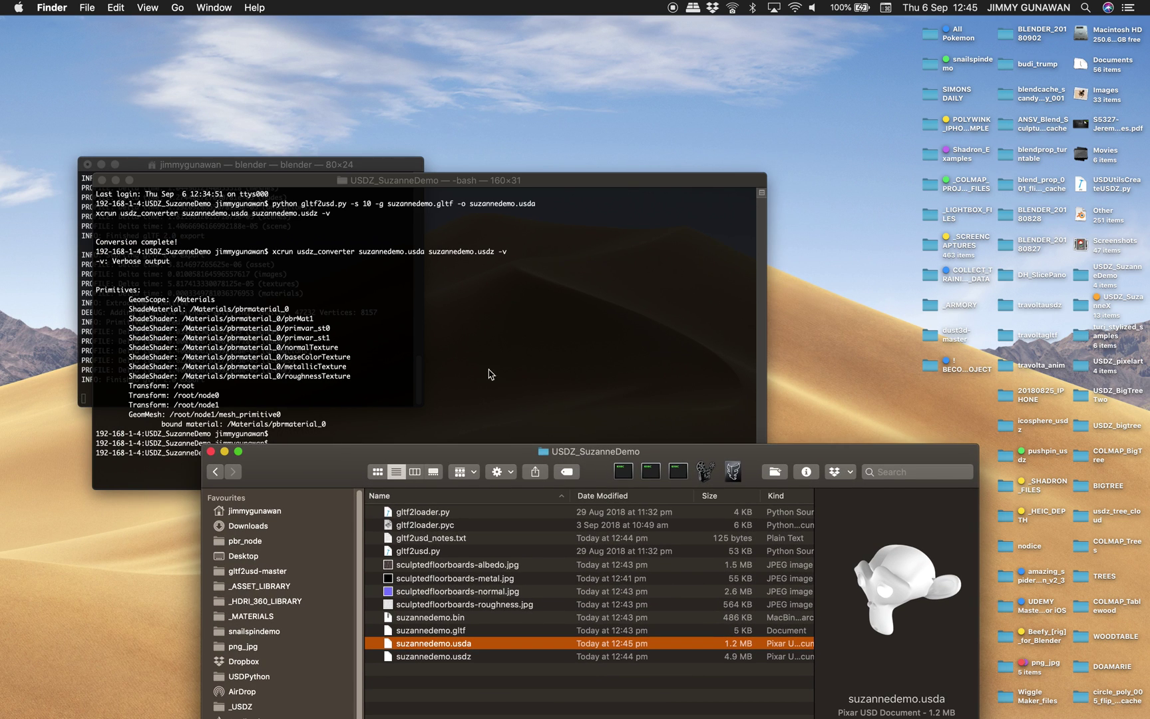
left_click(466, 338)
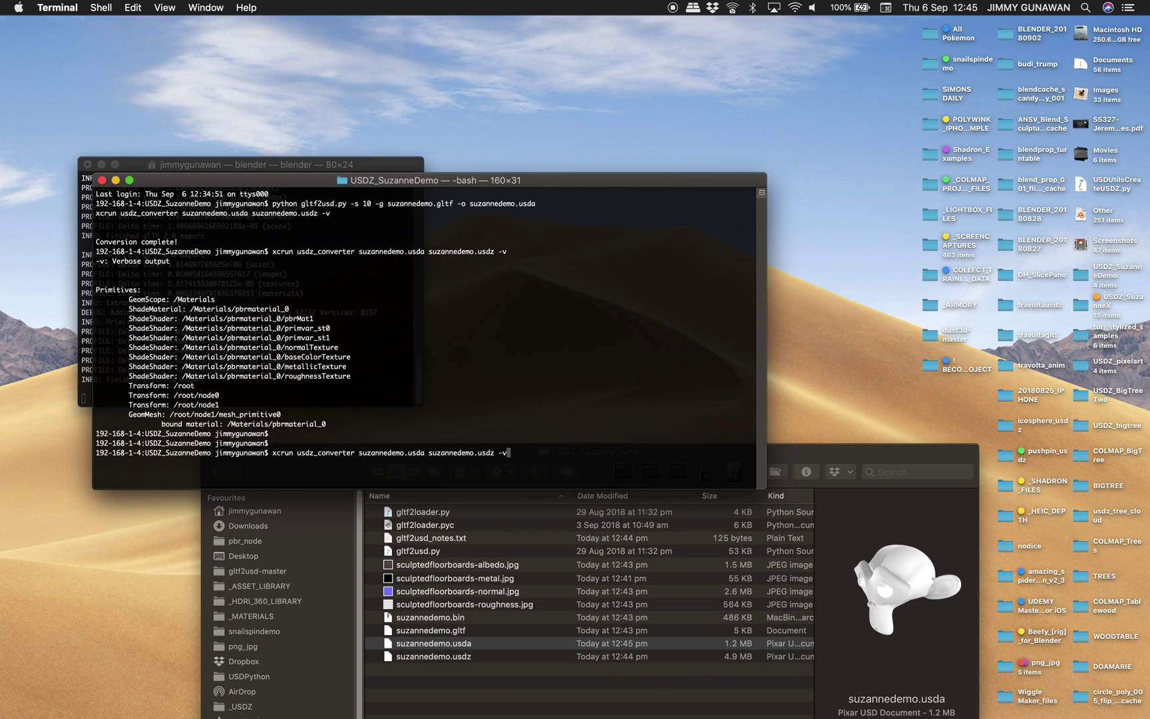
key("Return")
Preview the regenerated suzannedemo.usdz from the USDZ_SuzanneDemo folder with Quick Look and inspect the model
left_click_drag(789, 454, 725, 235)
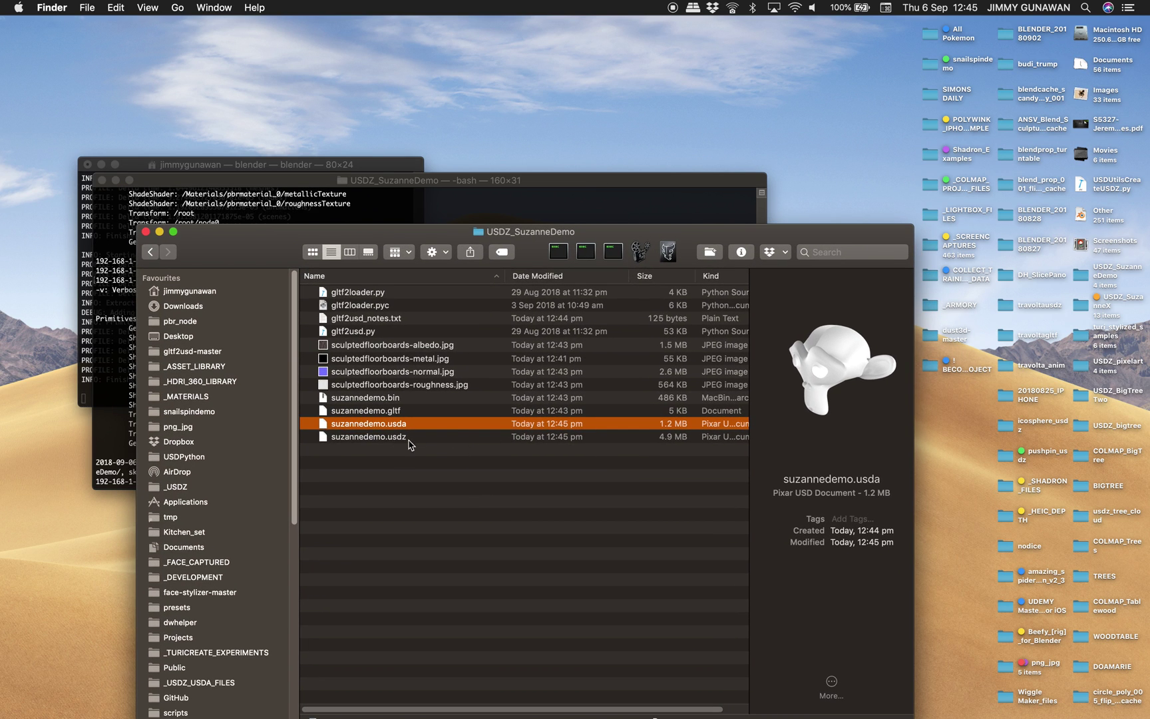
left_click(426, 451)
left_click(423, 439)
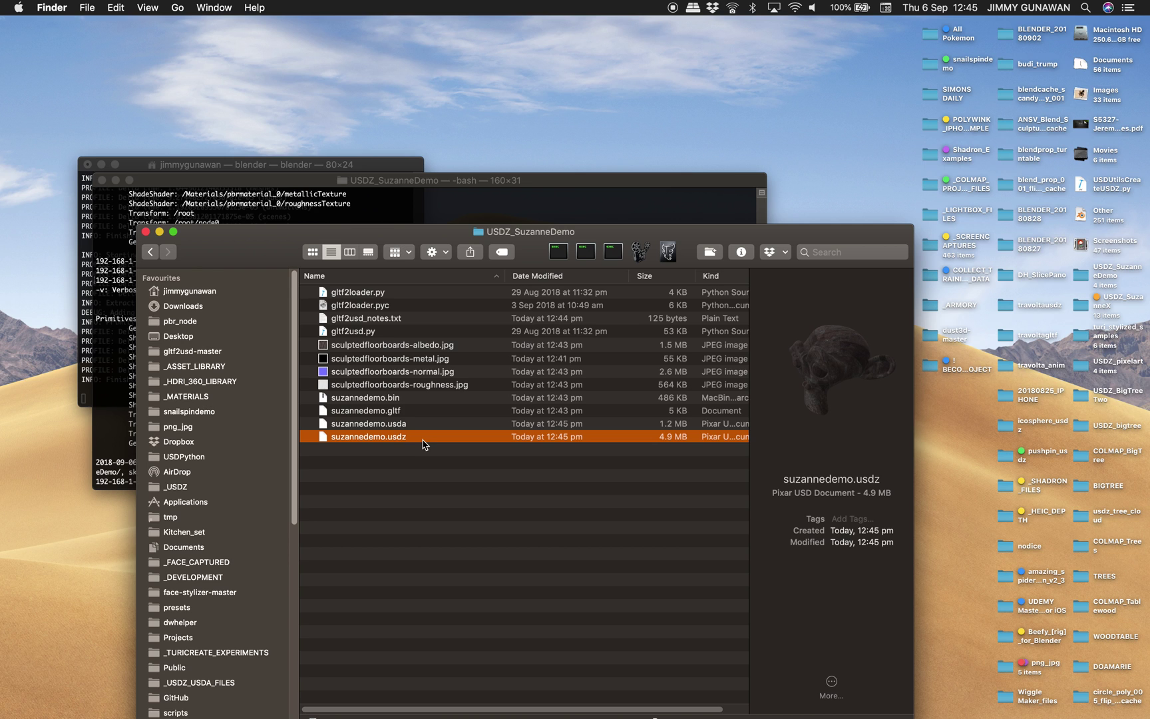
key("space")
mouse_move(613, 410)
left_mouse_down()
mouse_move(696, 352)
mouse_move(668, 390)
mouse_move(608, 411)
mouse_move(663, 403)
mouse_move(596, 341)
mouse_move(596, 421)
mouse_move(598, 411)
left_mouse_up()
scroll(608, 411, "down", 3)
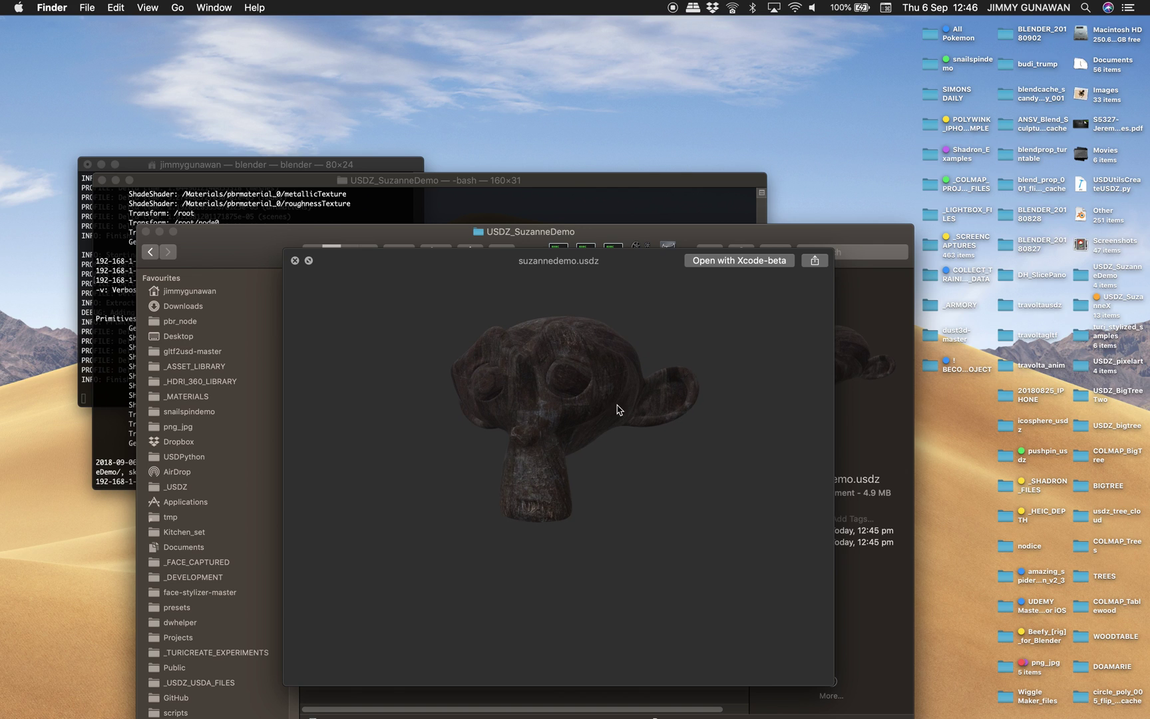
Launch Reflector 3 through a Spotlight search to mirror the iPhone screen on the Mac
left_click(1083, 6)
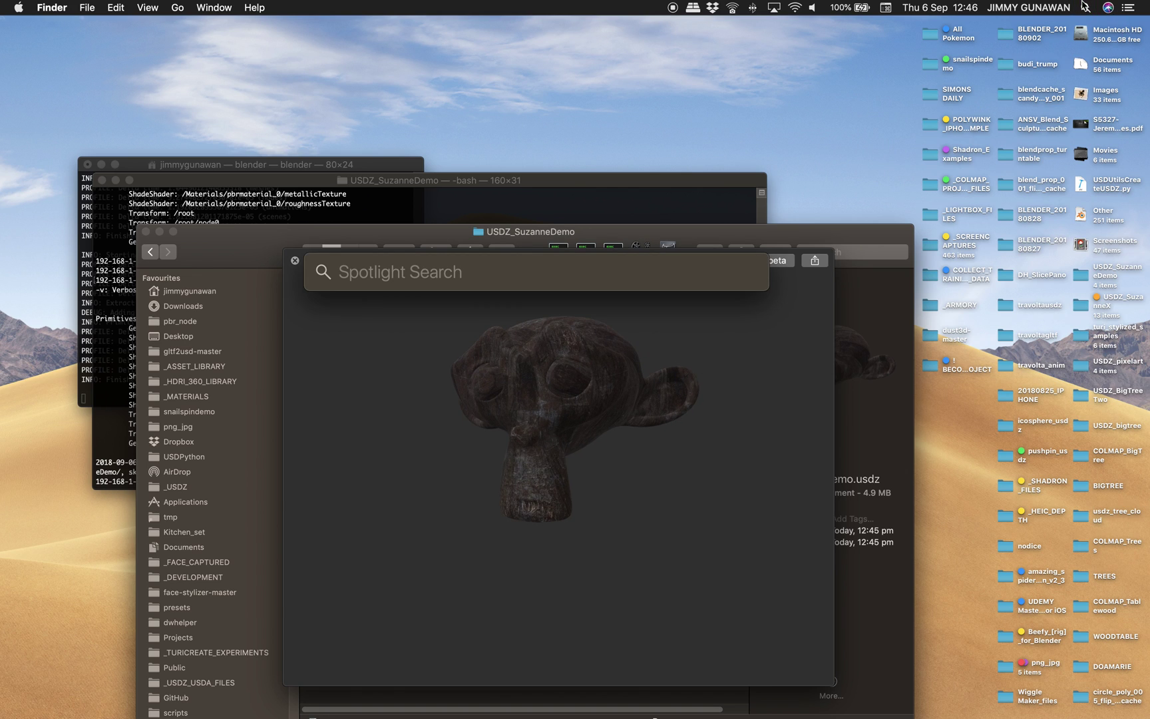
type("ref")
key("Return")
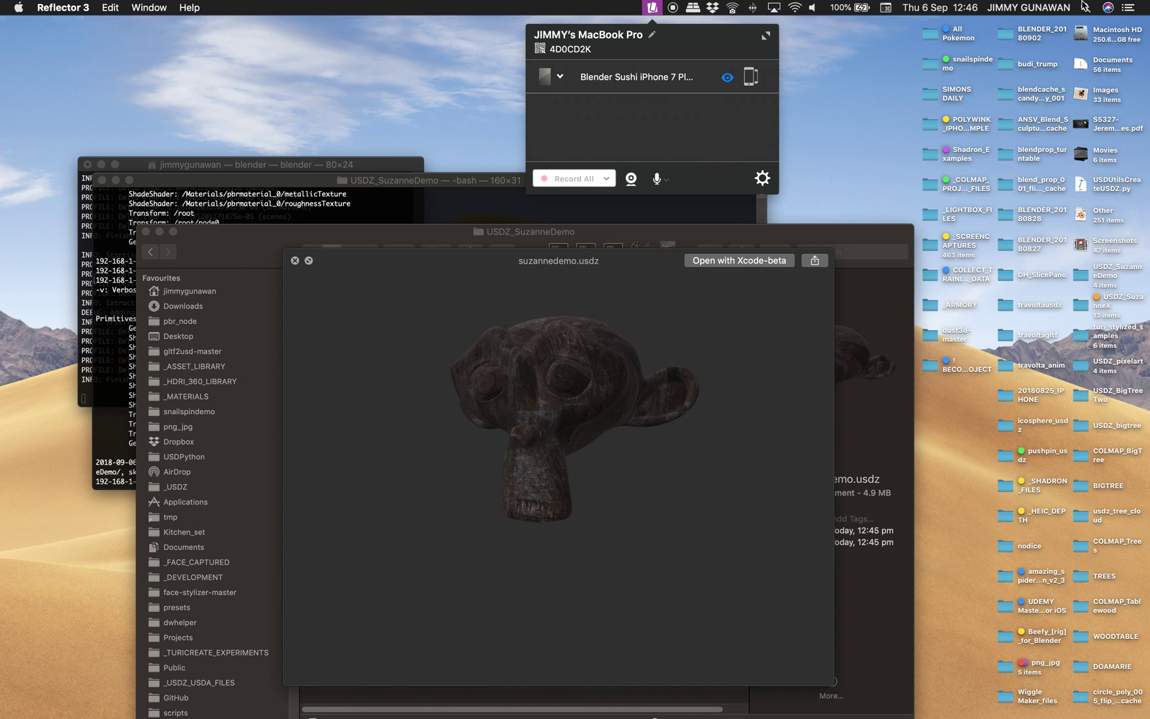
left_click_drag(681, 45, 731, 48)
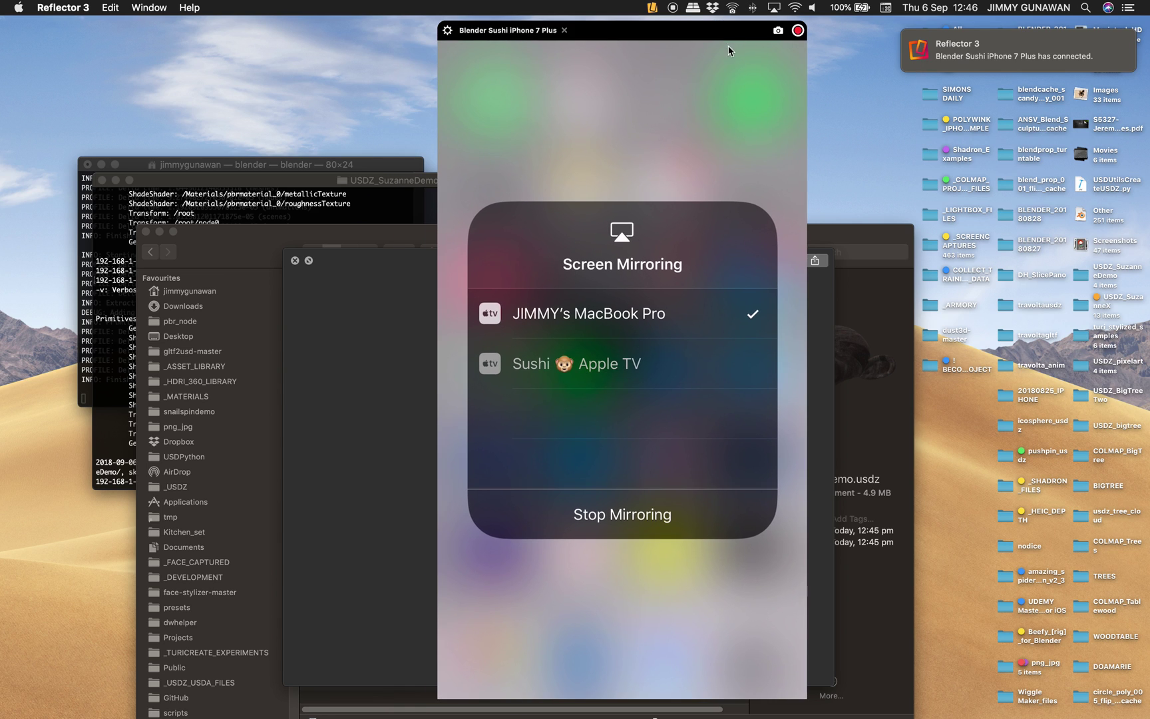
Share suzannedemo.usdz from the Quick Look preview to the iPhone with AirDrop and dismiss the AirDrop dialog
left_click(351, 275)
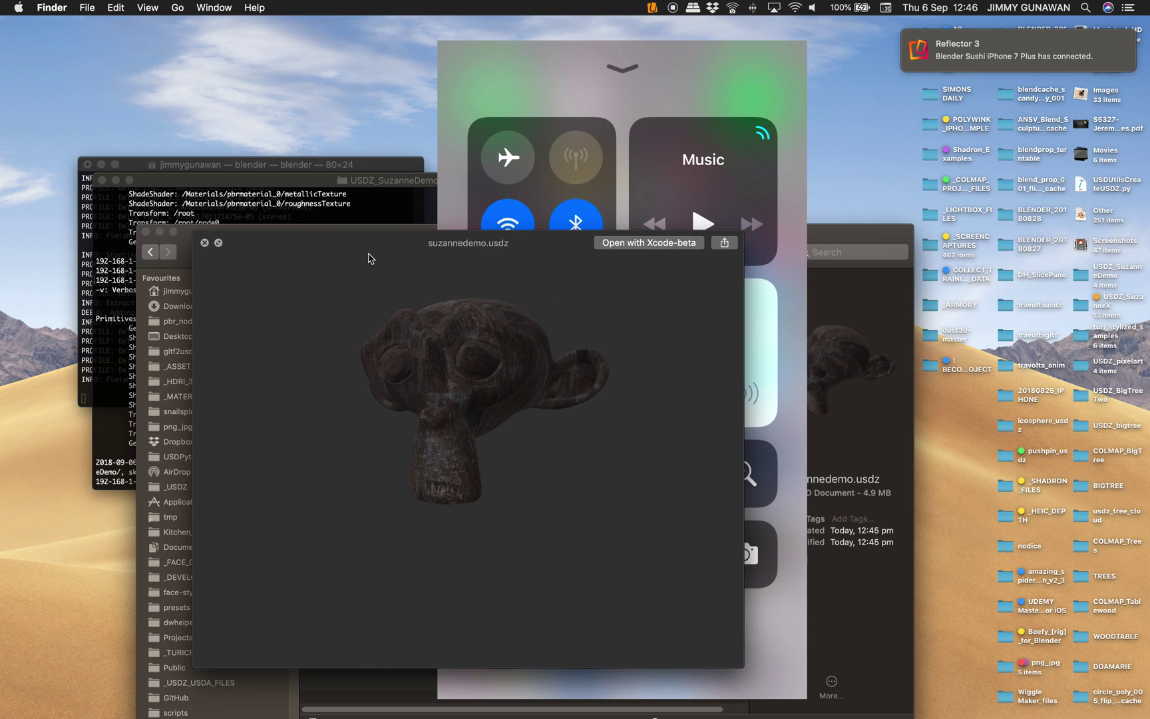
left_click(724, 242)
left_click(732, 290)
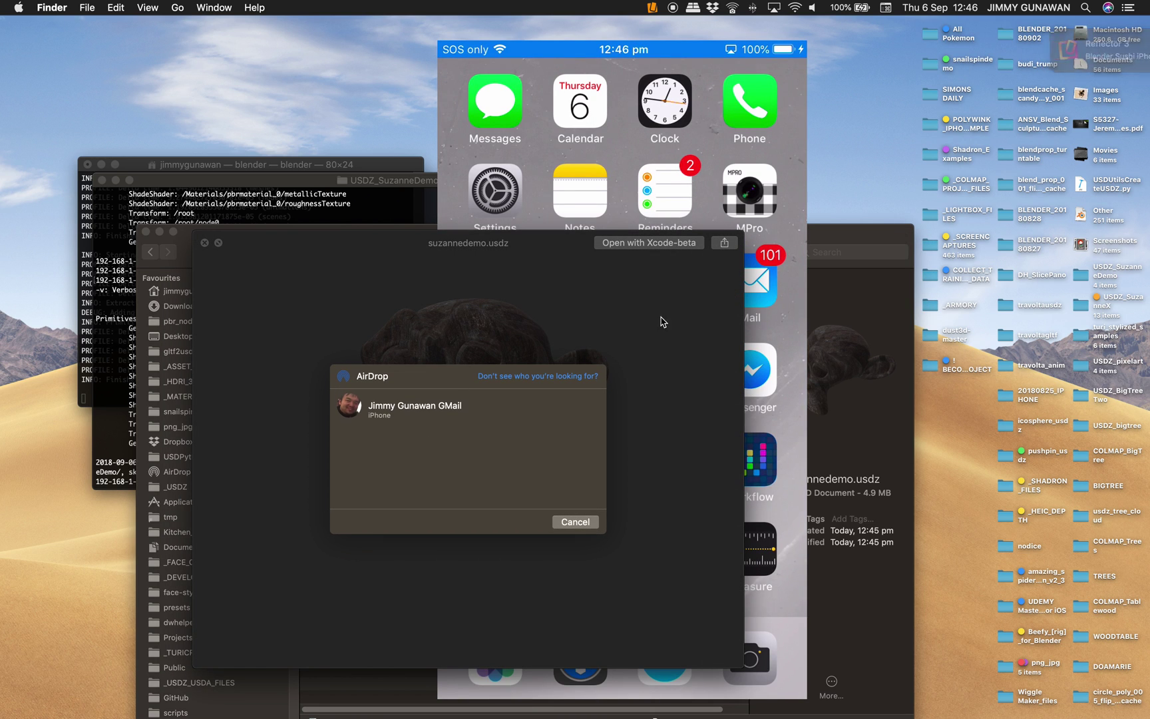
left_click(350, 410)
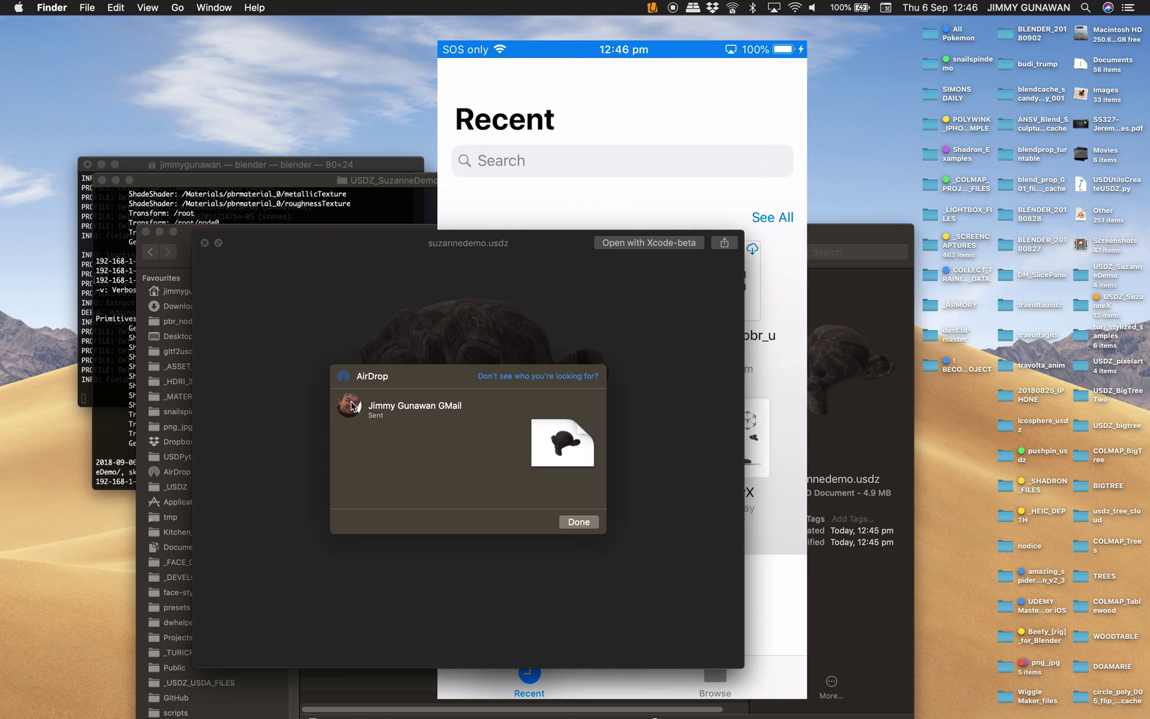
left_click(578, 522)
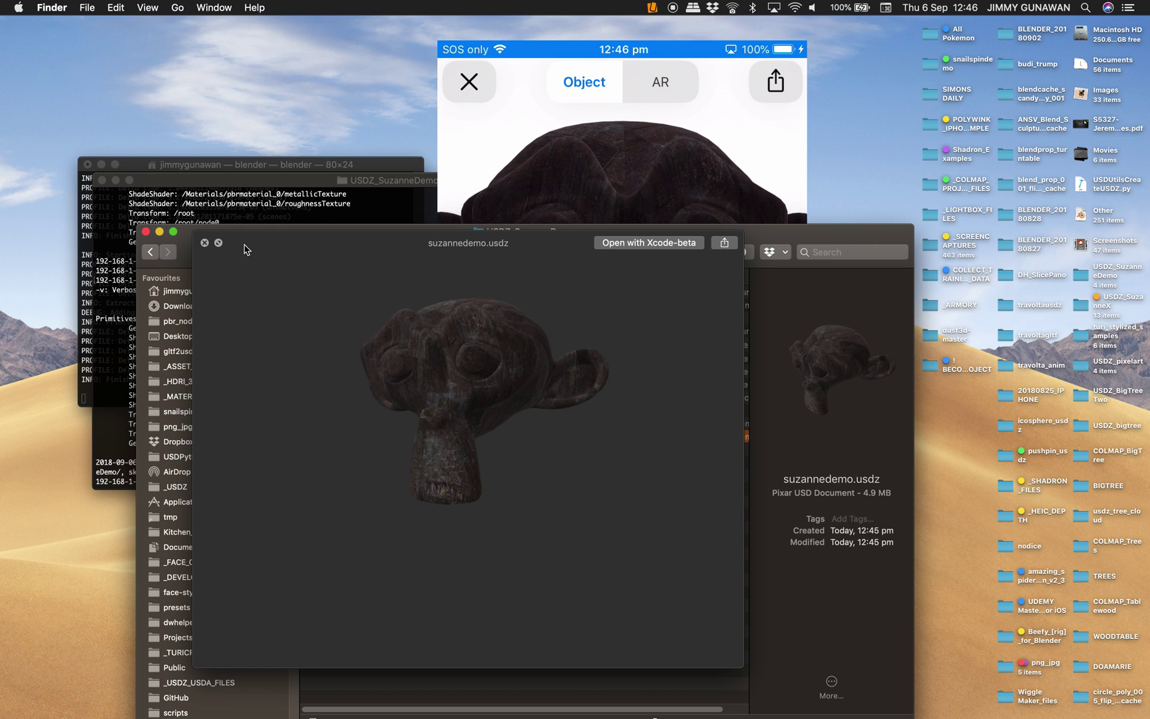
Close the suzannedemo.usdz preview, the USDZ_SuzanneDemo Finder window and the USDZ_SuzanneDemo terminal window
left_click(205, 243)
left_click(145, 232)
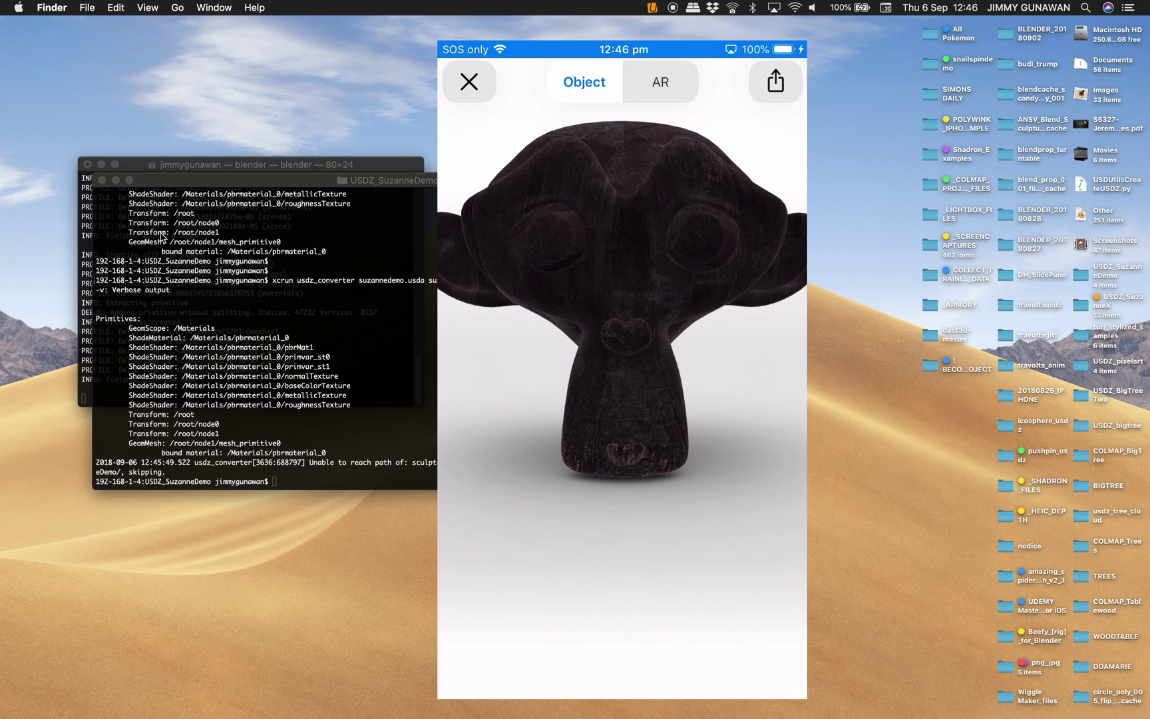
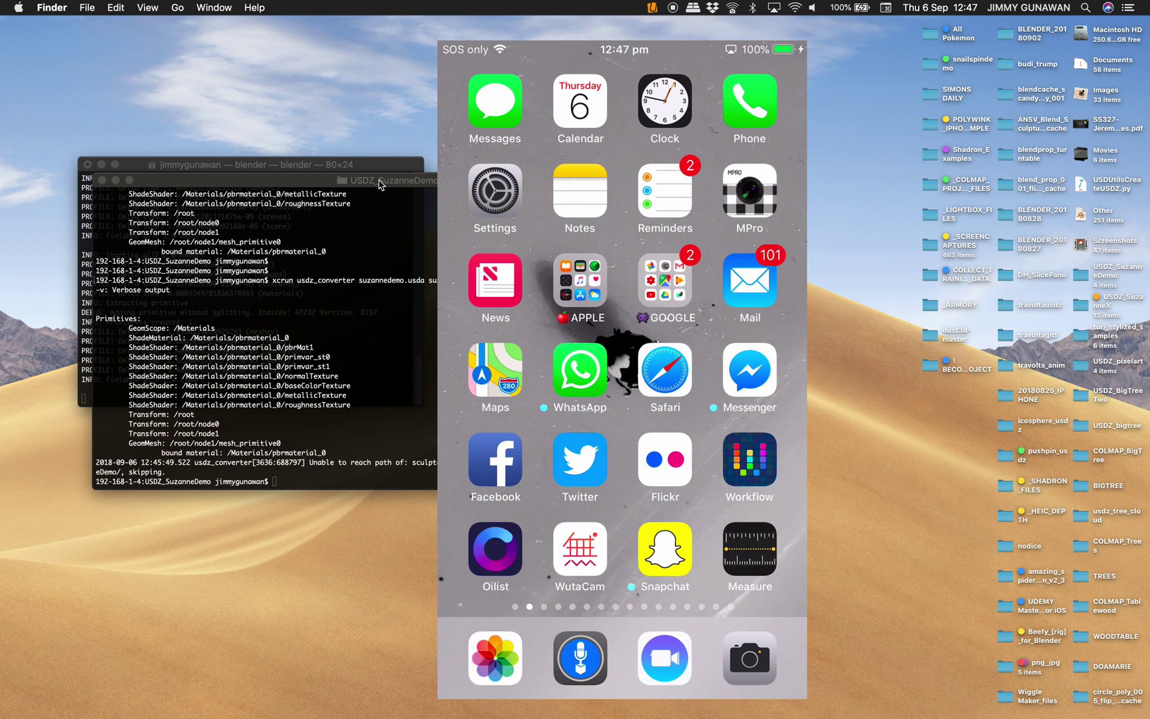
left_click_drag(380, 184, 398, 189)
left_click(118, 184)
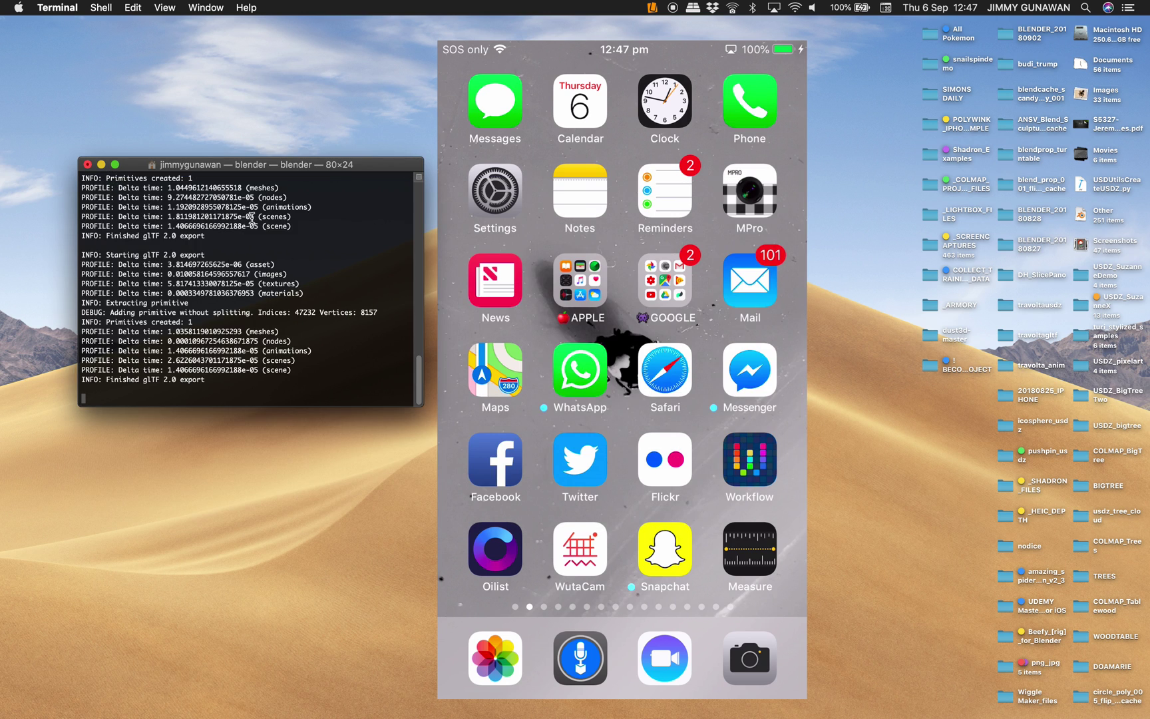
Move the Blender terminal window slightly and quit Reflector 3
left_click_drag(279, 169, 268, 150)
left_click(452, 64)
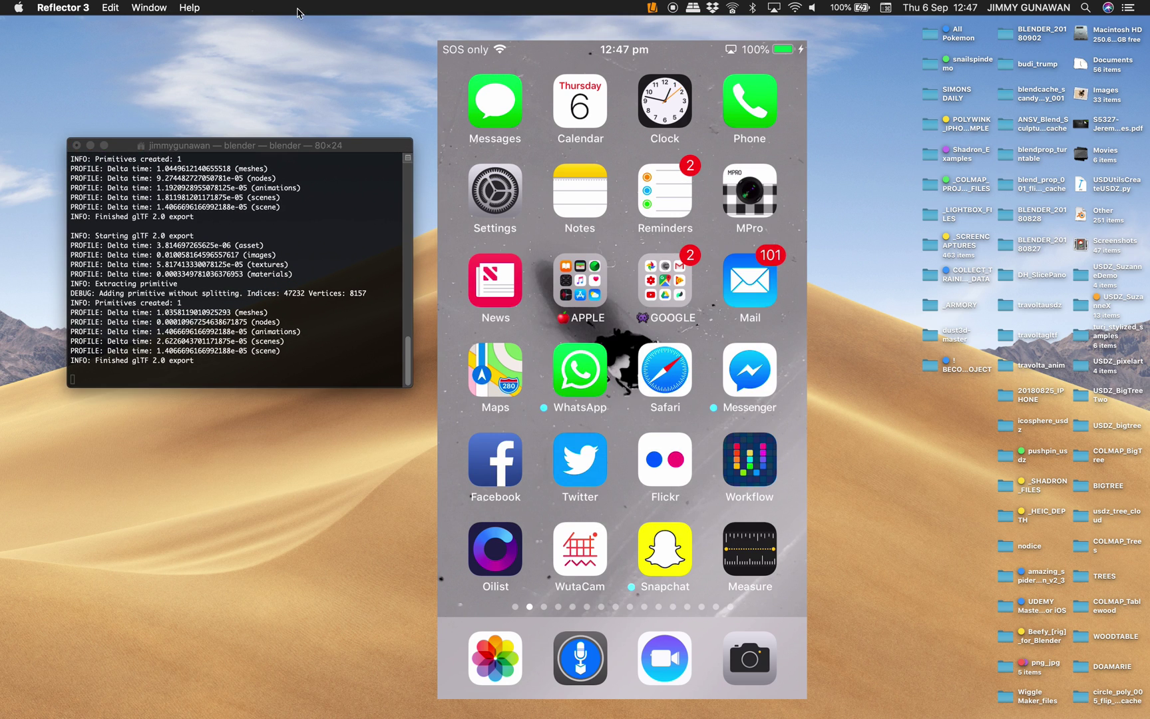
left_click(80, 6)
left_click(67, 149)
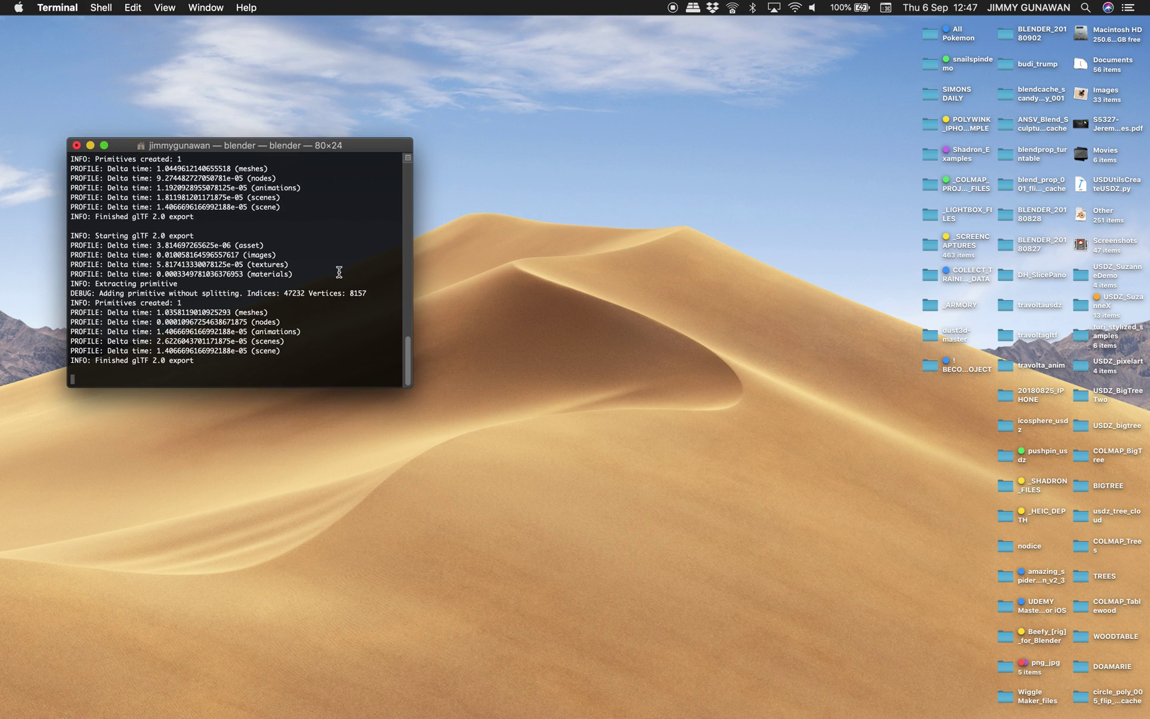
mouse_move(2, 540)
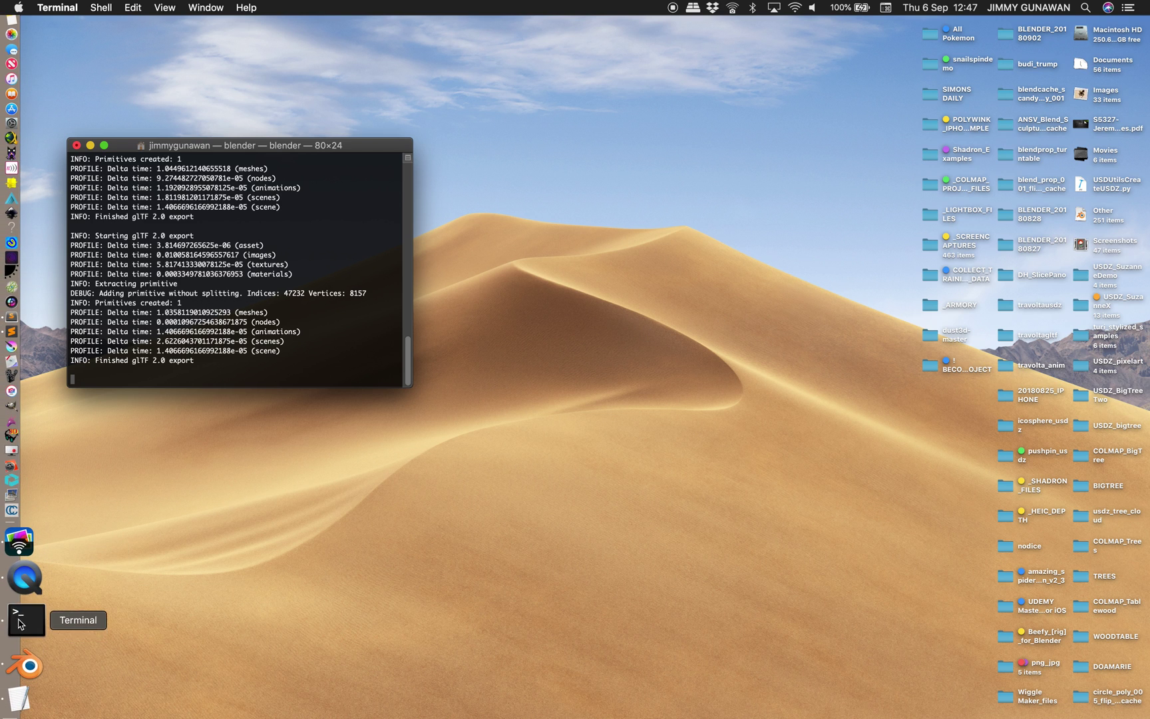
right_click(26, 620)
mouse_move(237, 536)
left_click(698, 429)
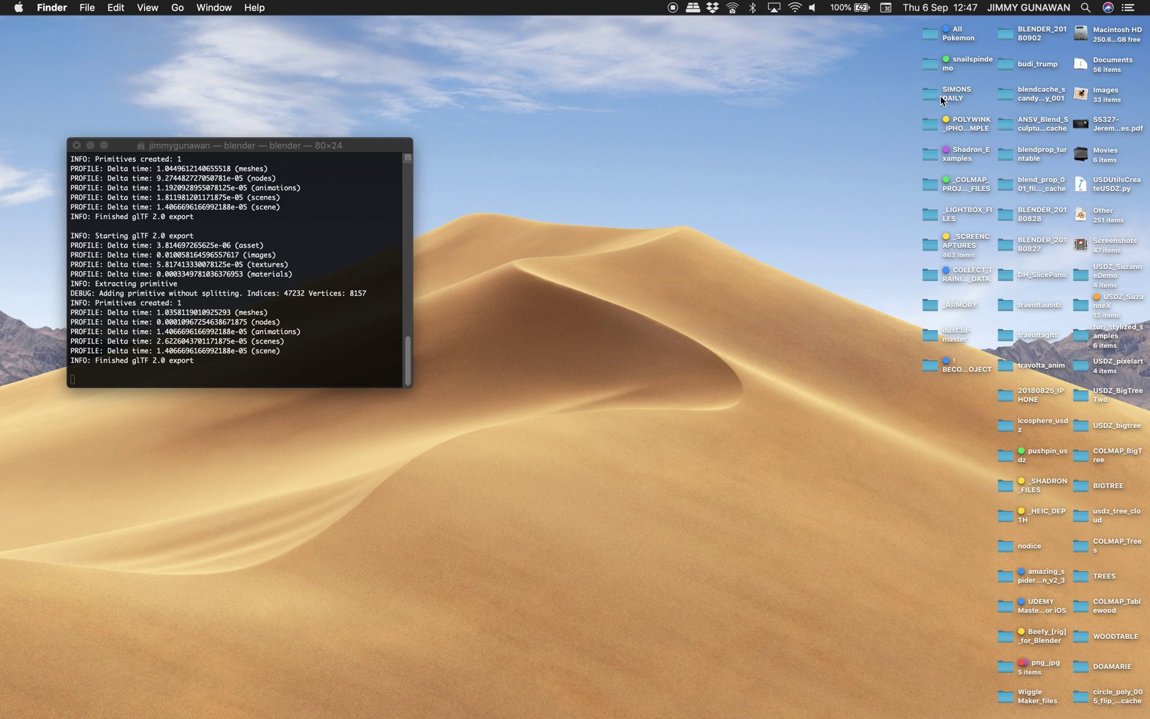
Open a new Terminal at the desktop's USDZ_SuzanneDemo folder, then reposition and enlarge its window
right_click(1074, 271)
left_click(1084, 287)
right_click(1081, 276)
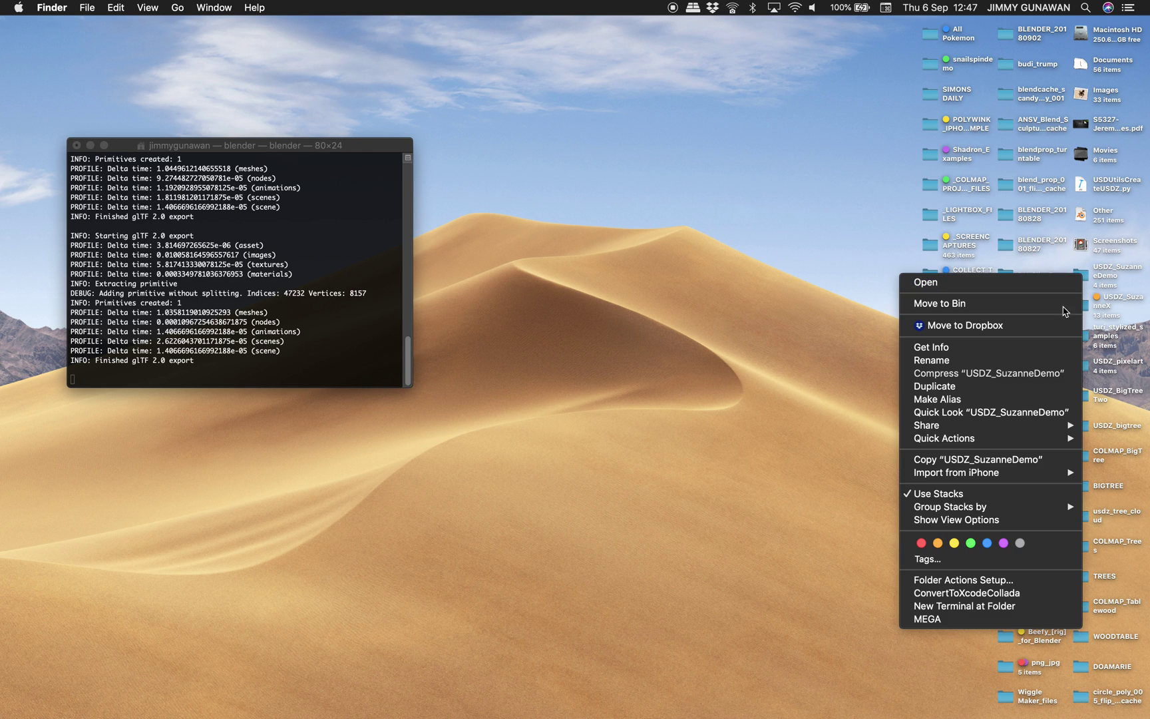
left_click(969, 602)
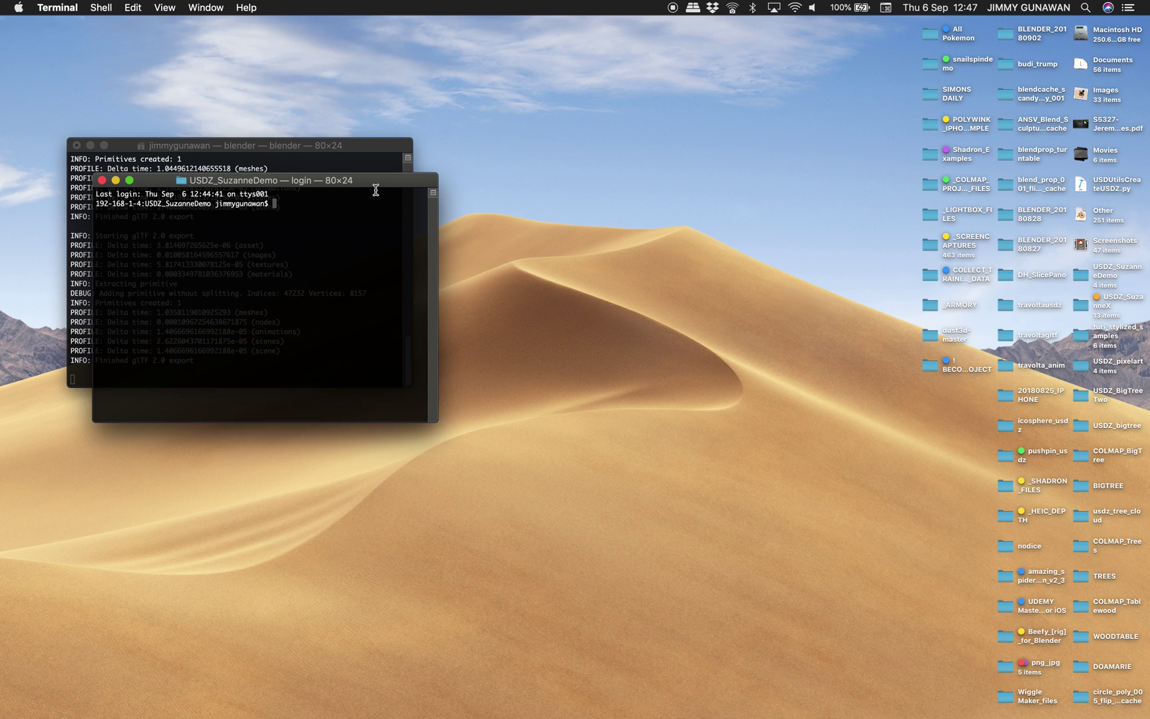
left_click_drag(378, 185, 555, 212)
left_click_drag(615, 451, 743, 520)
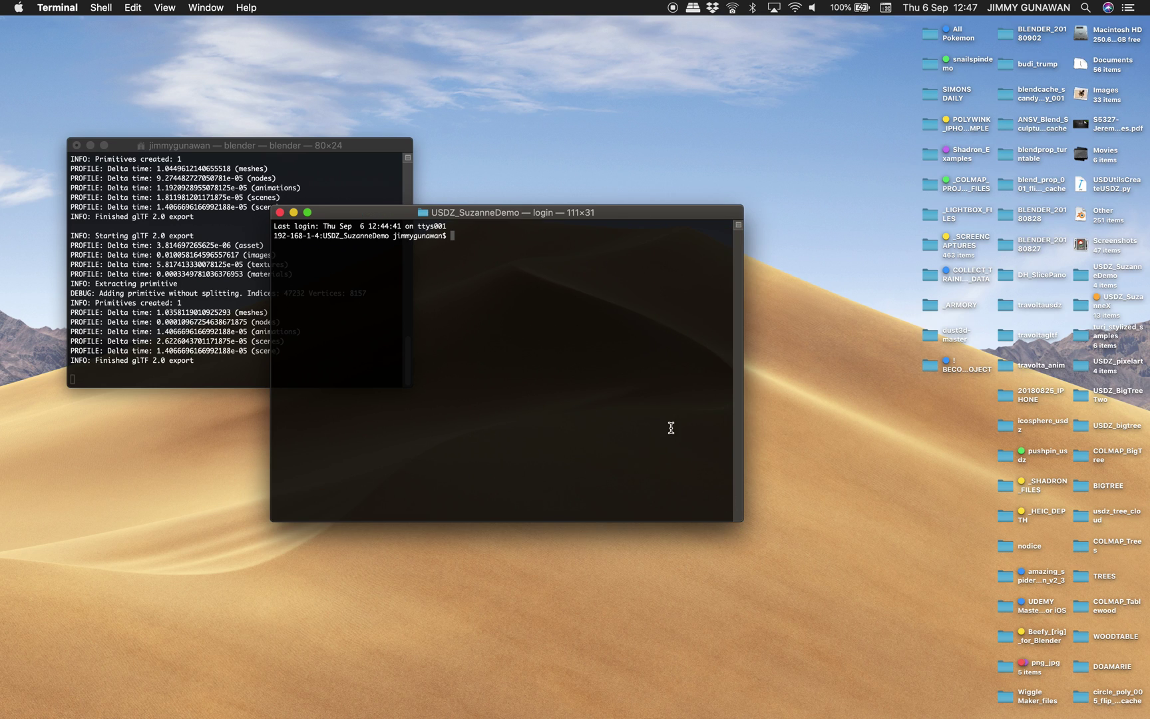
Display the converter's help with xcrun usdz_converter -h and enlarge the terminal window to fit the full output
type("xcrun")
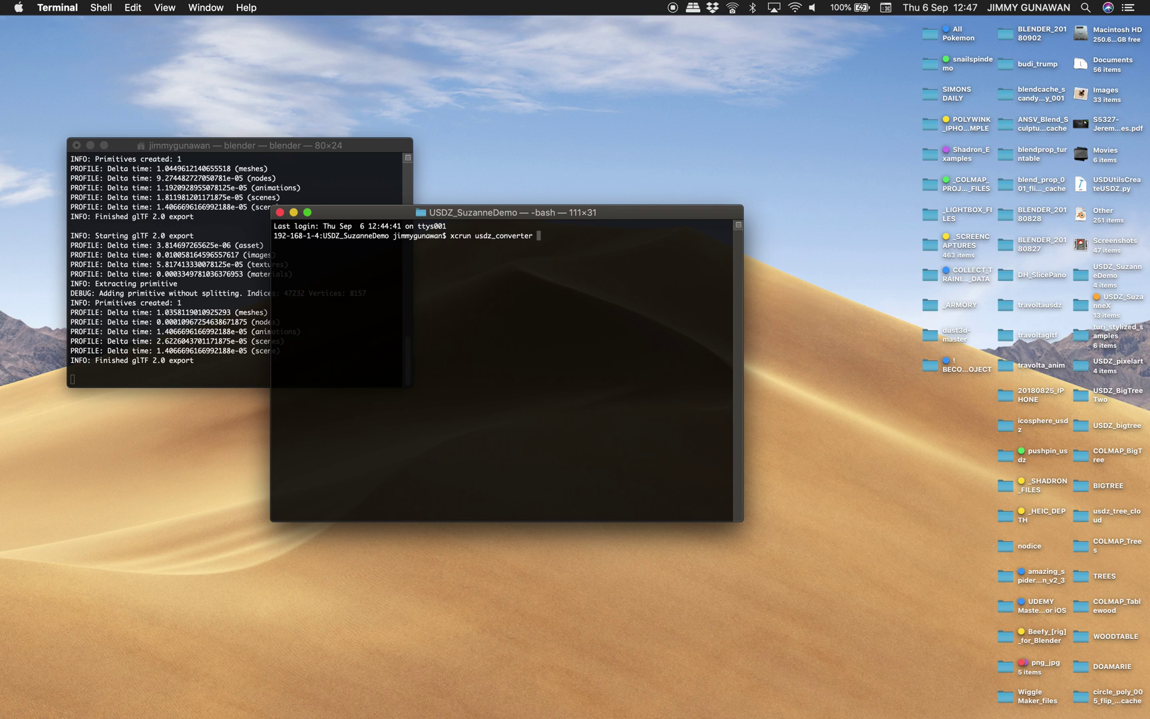
type("usdz_converter -")
key("Return")
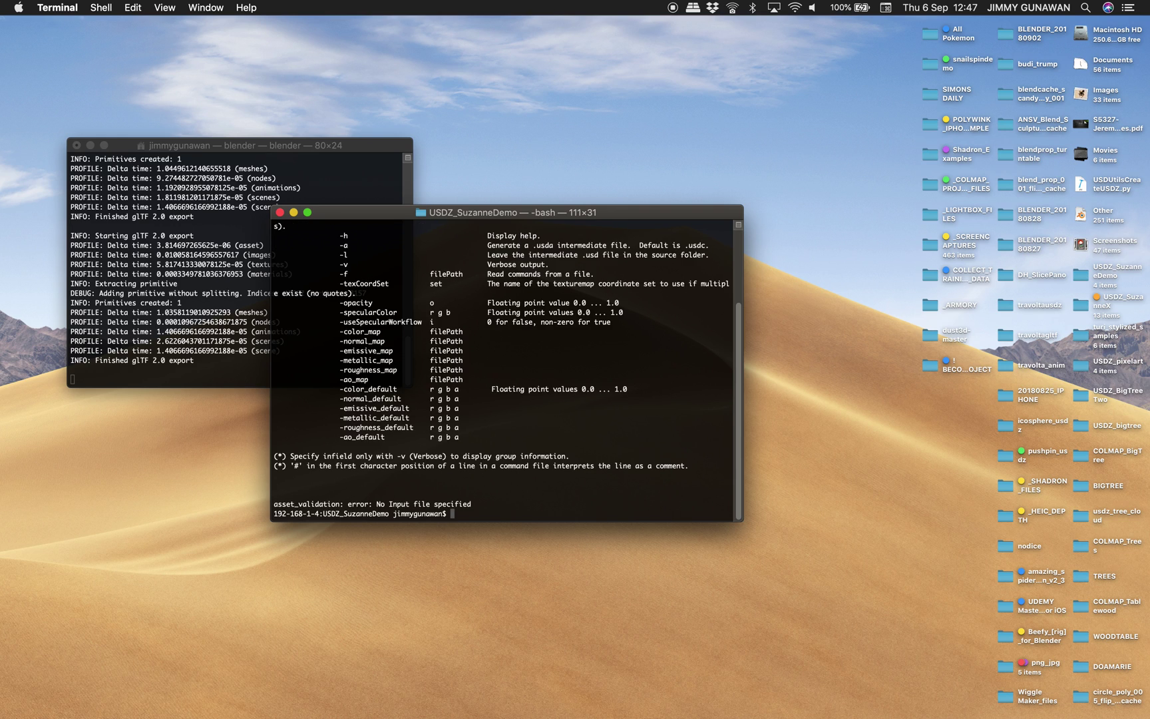
left_click_drag(662, 213, 605, 95)
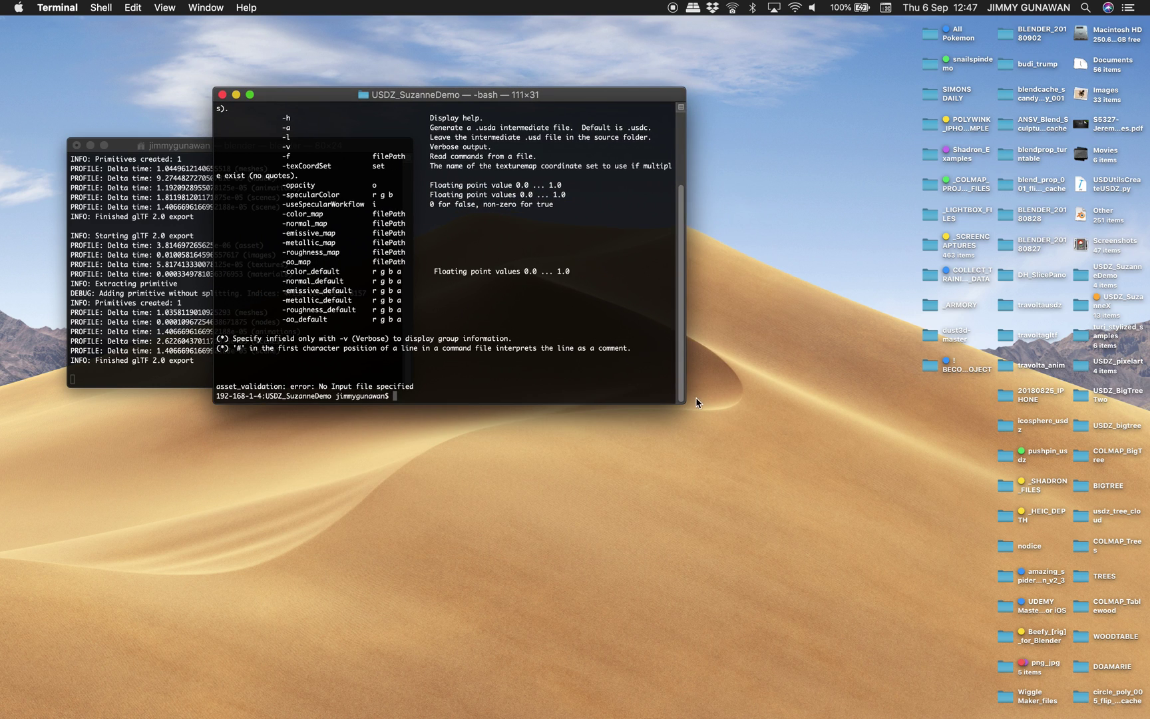
left_click_drag(696, 403, 850, 614)
Examine the usdz_converter help options for texture maps, default values, texCoordSet, specular settings and materialName
left_click_drag(393, 385, 339, 362)
left_click(297, 294)
left_click(334, 347)
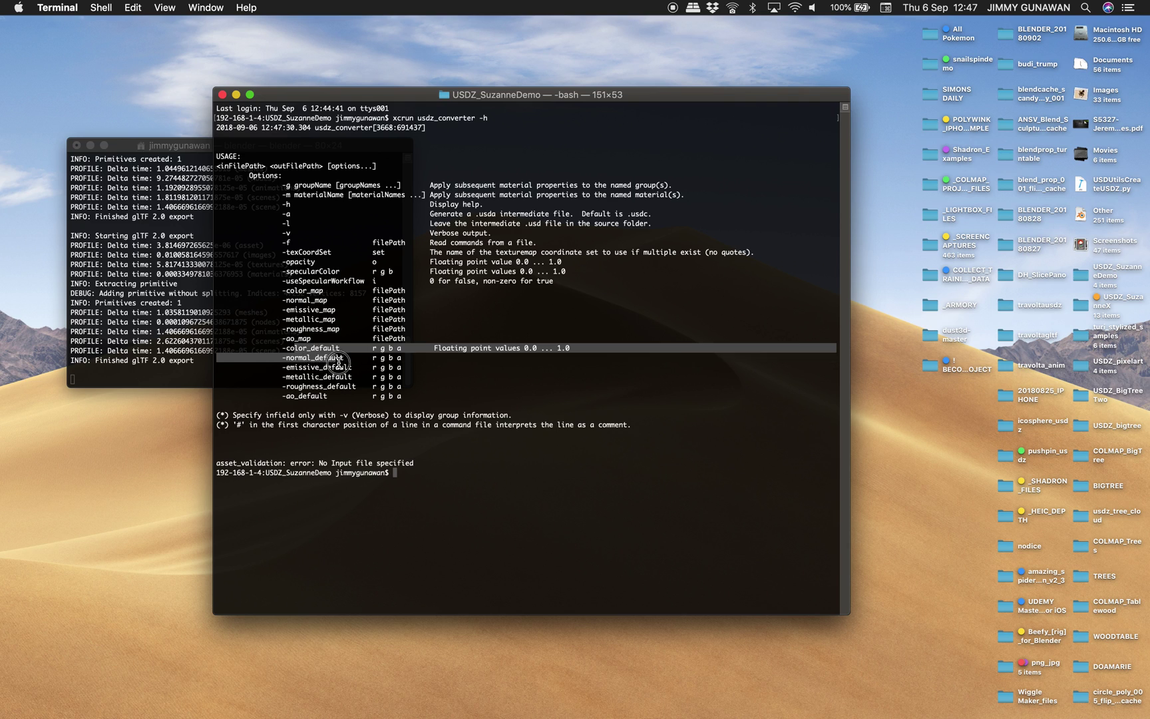
left_click(325, 365)
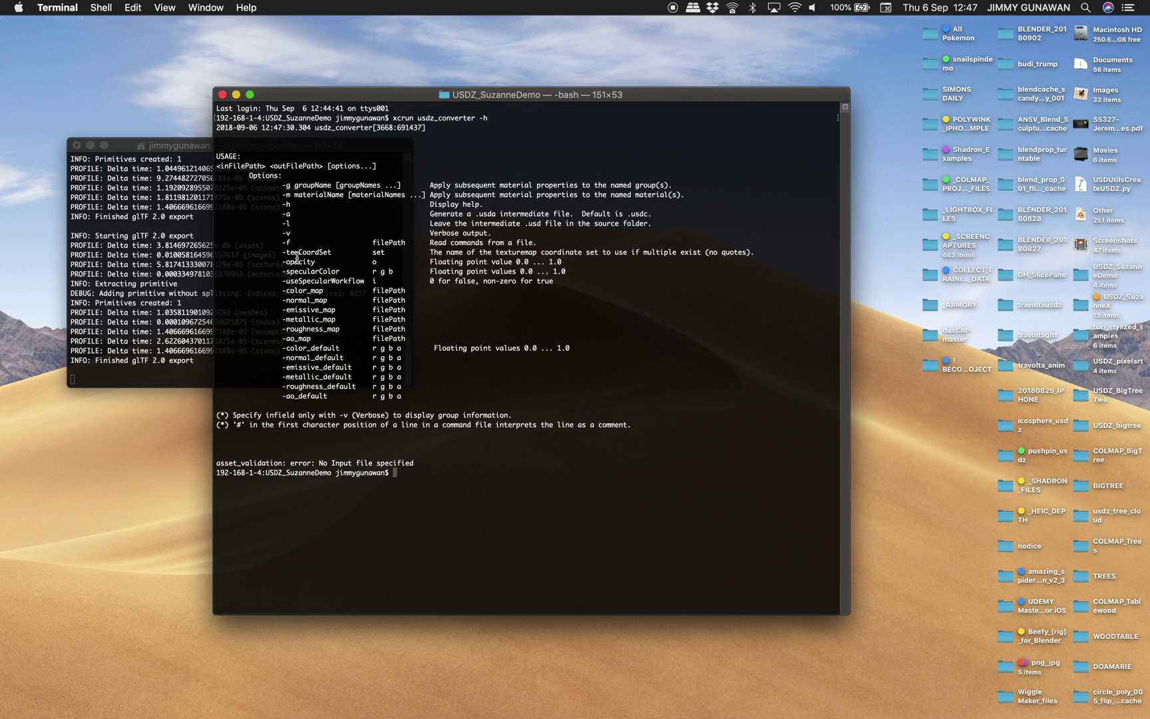
left_click_drag(355, 273, 359, 297)
left_click(344, 291)
left_click_drag(287, 252, 336, 299)
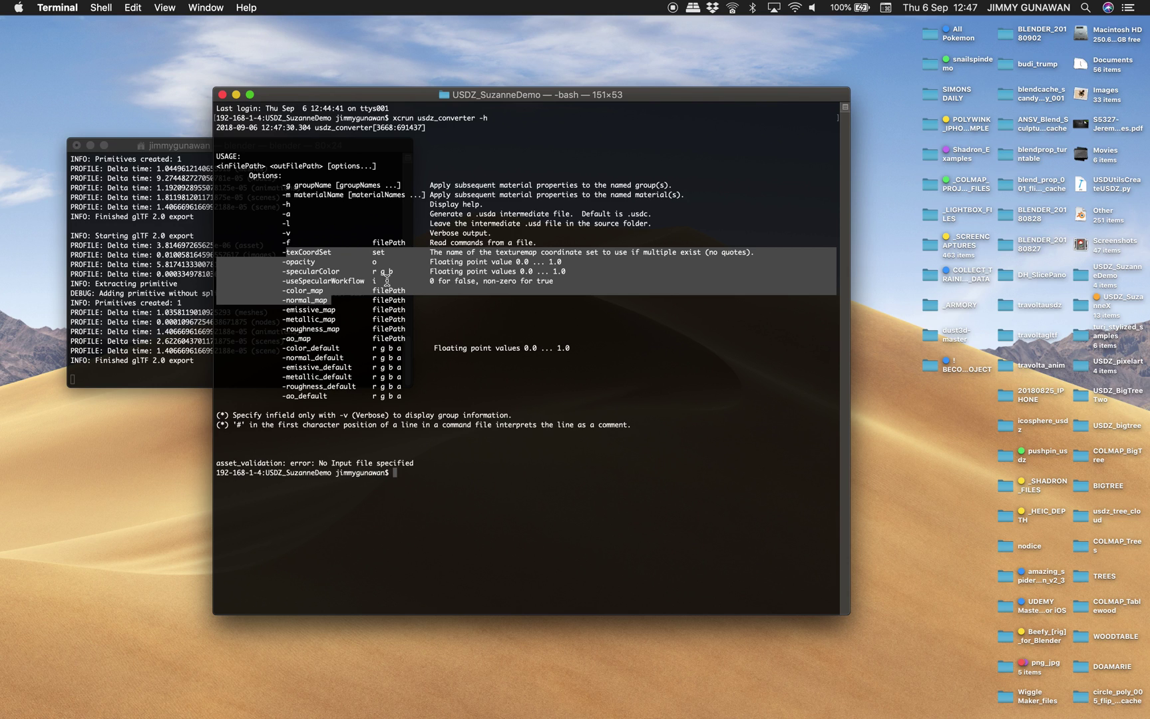
double_click(314, 195)
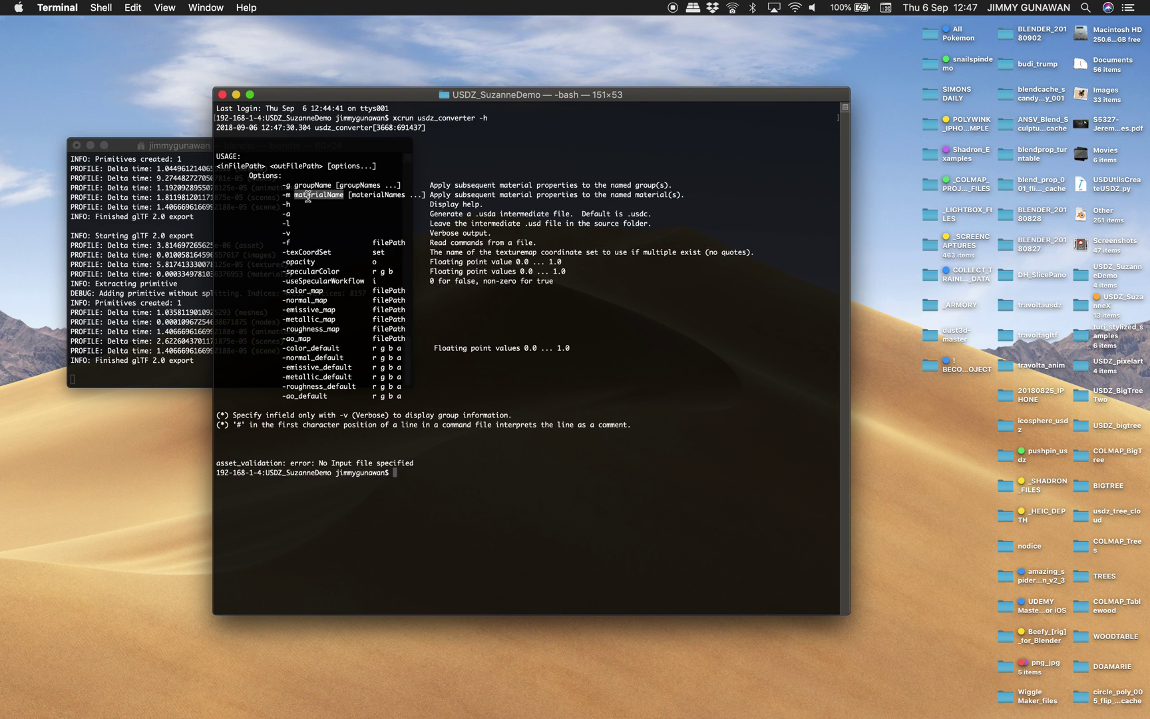
Switch to Sublime Text and open usdz_material_note from the _MATERIALS folder
left_click_drag(284, 291, 305, 260)
left_click_drag(432, 359, 295, 281)
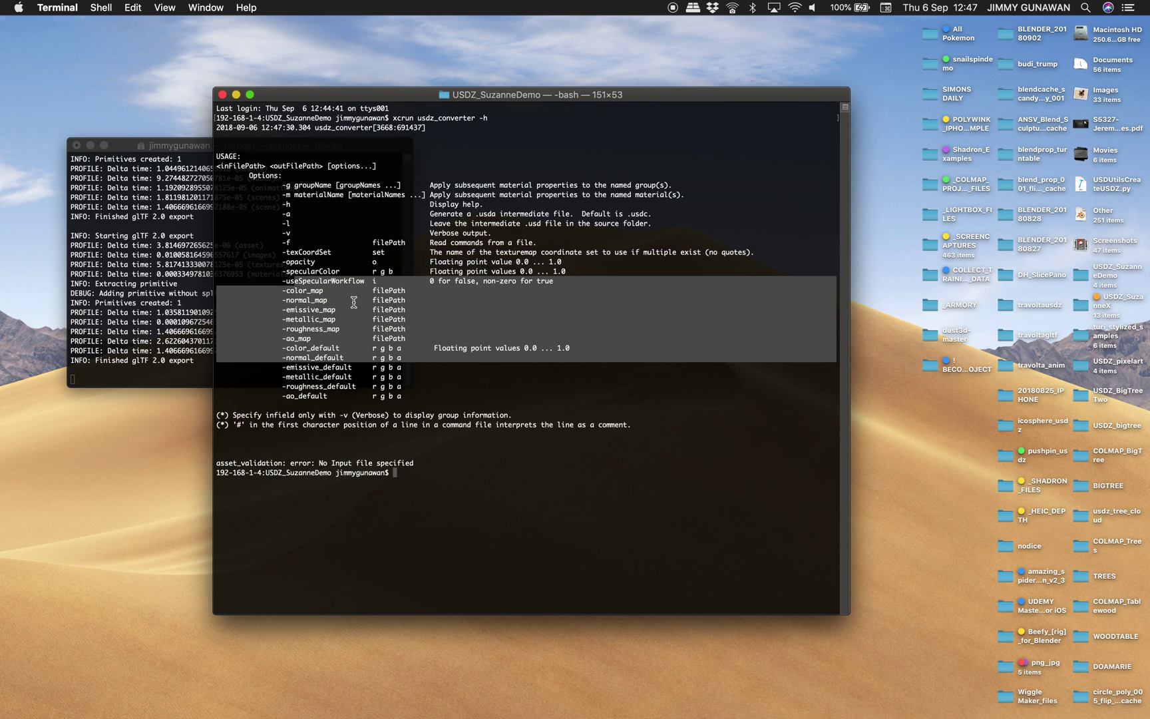
left_click(21, 436)
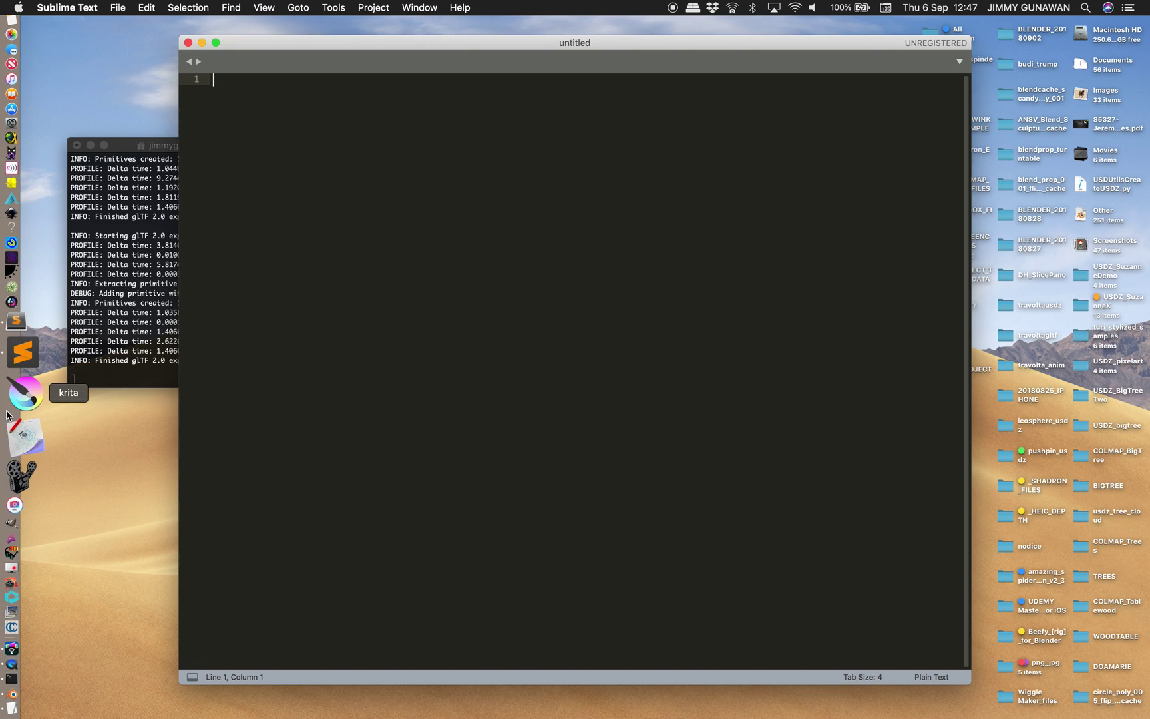
left_click(118, 8)
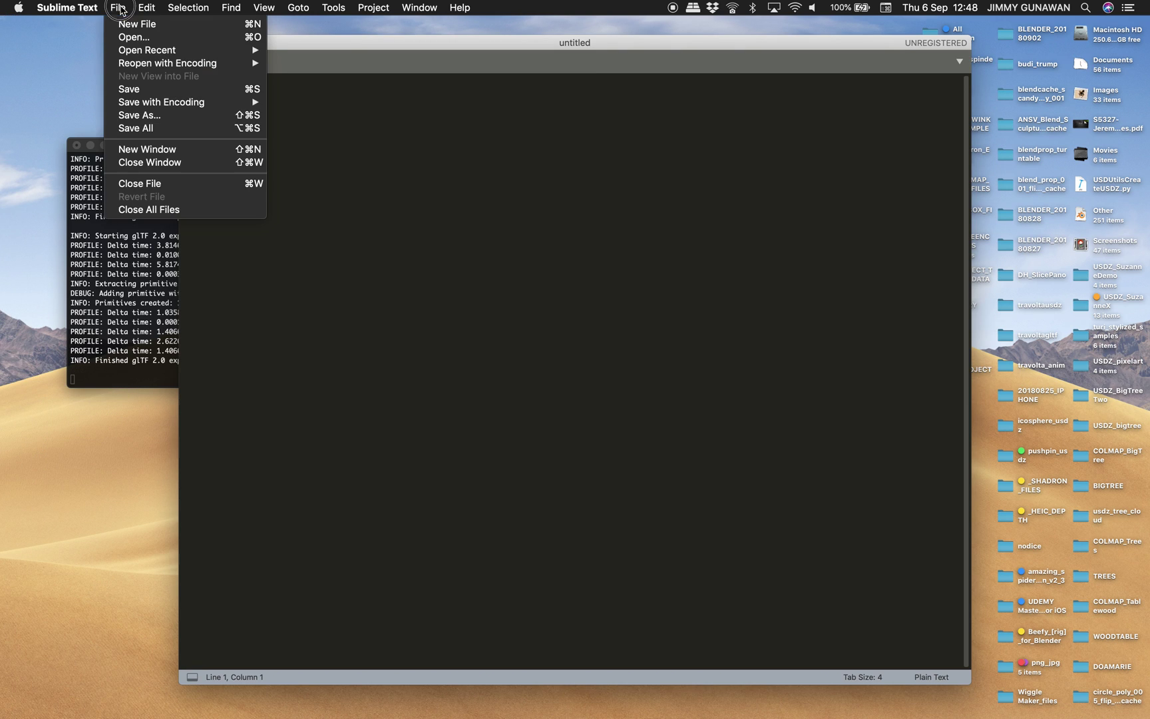
left_click(150, 41)
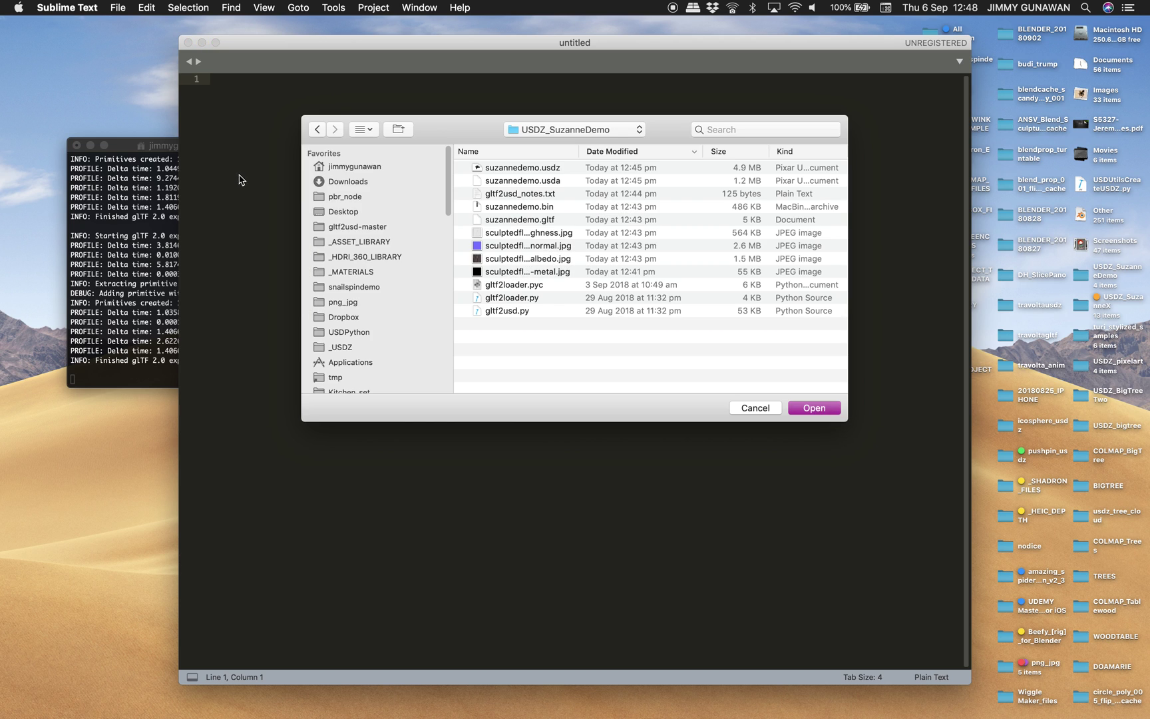
left_click(360, 272)
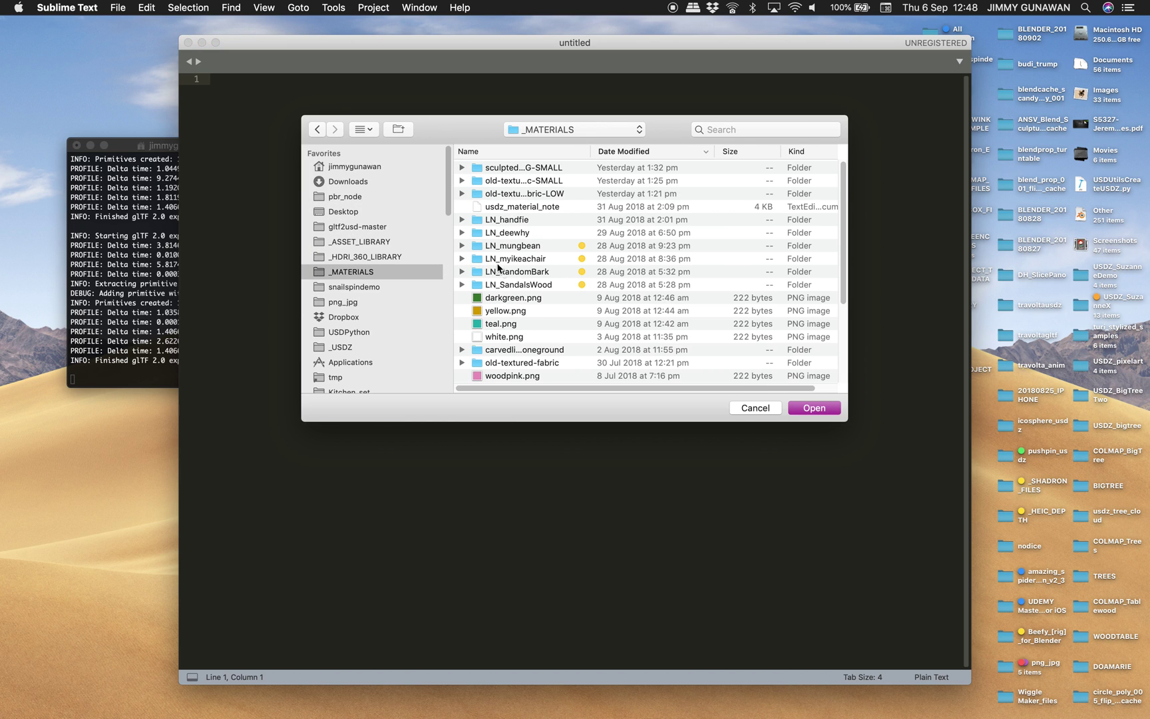
scroll(526, 306, "down", 5)
left_click(462, 247)
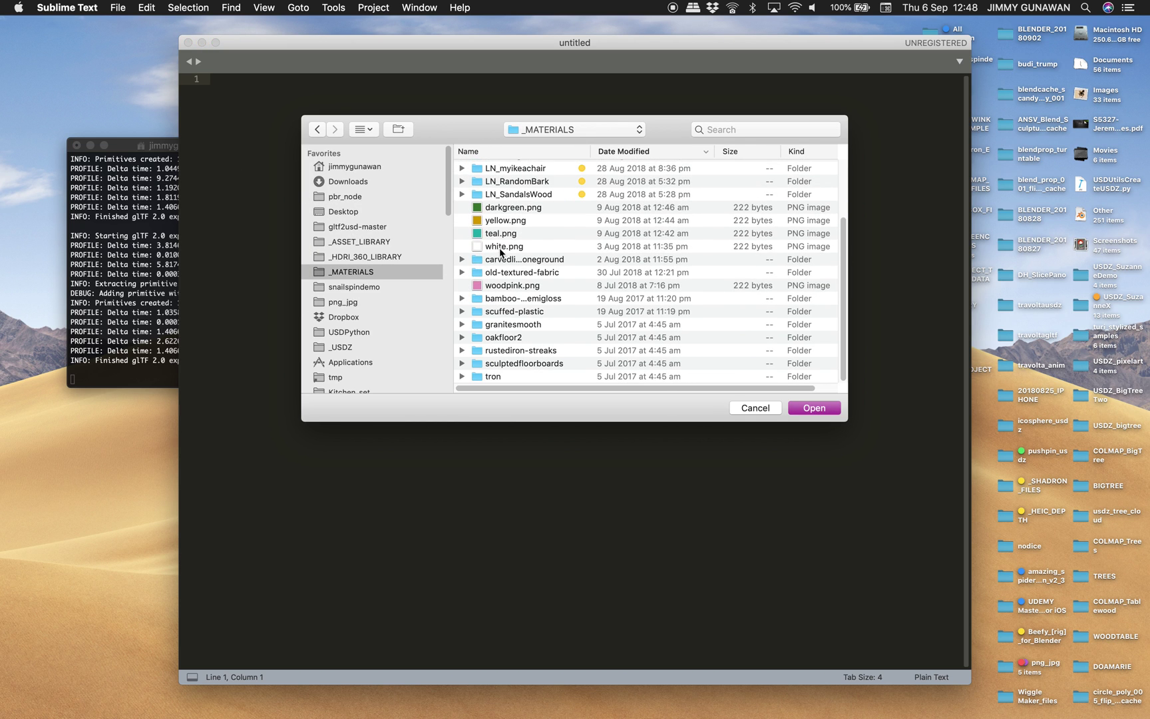
scroll(506, 259, "up", 3)
scroll(542, 259, "down", 3)
scroll(562, 281, "up", 3)
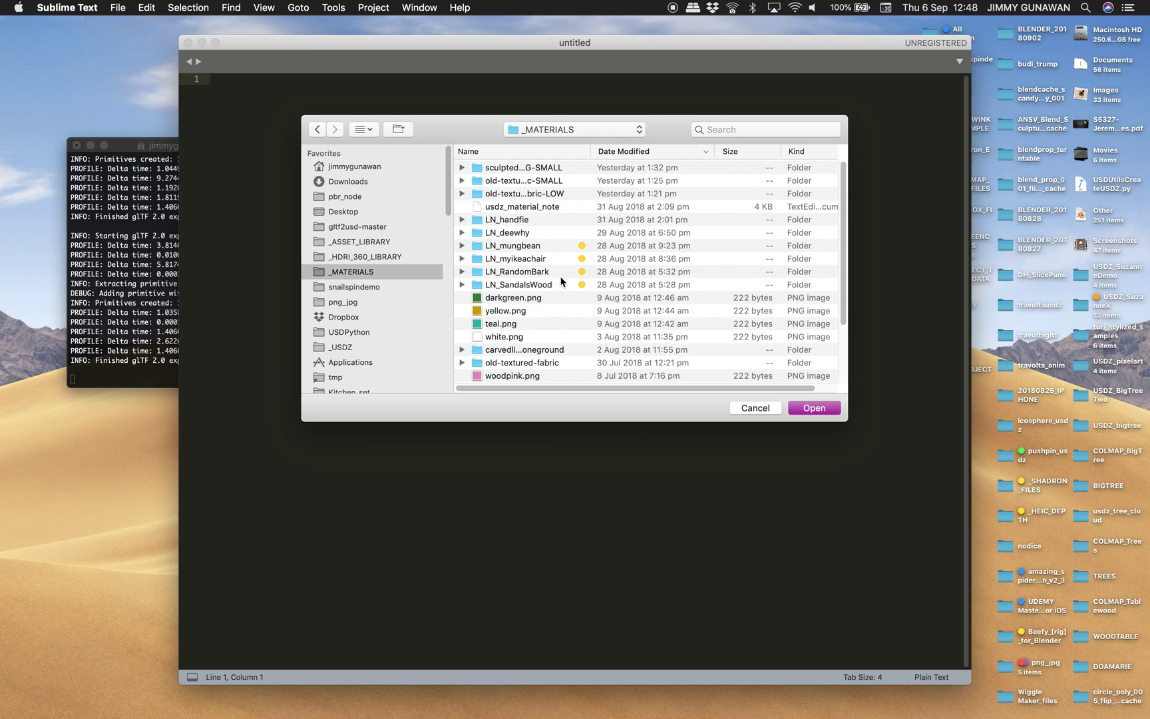
left_click(532, 212)
double_click(533, 212)
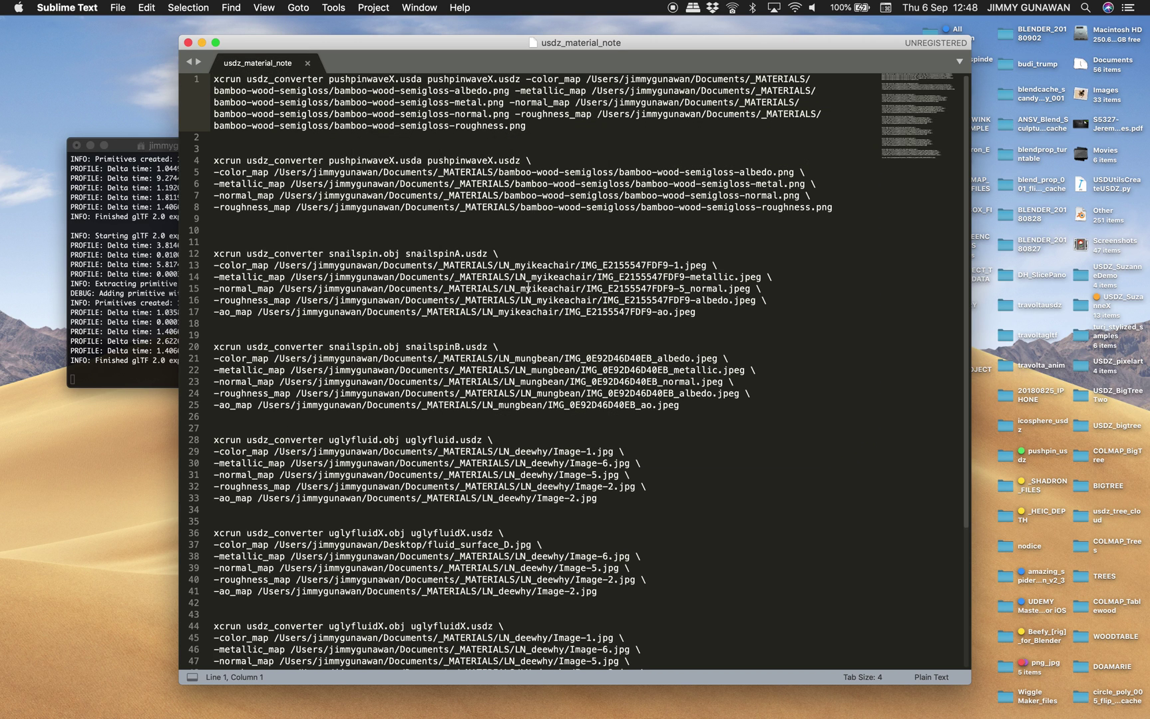
Examine the example usdz_converter commands in the note, comparing the texture map options listed for each model
left_click_drag(705, 408, 212, 360)
scroll(637, 398, "down", 3)
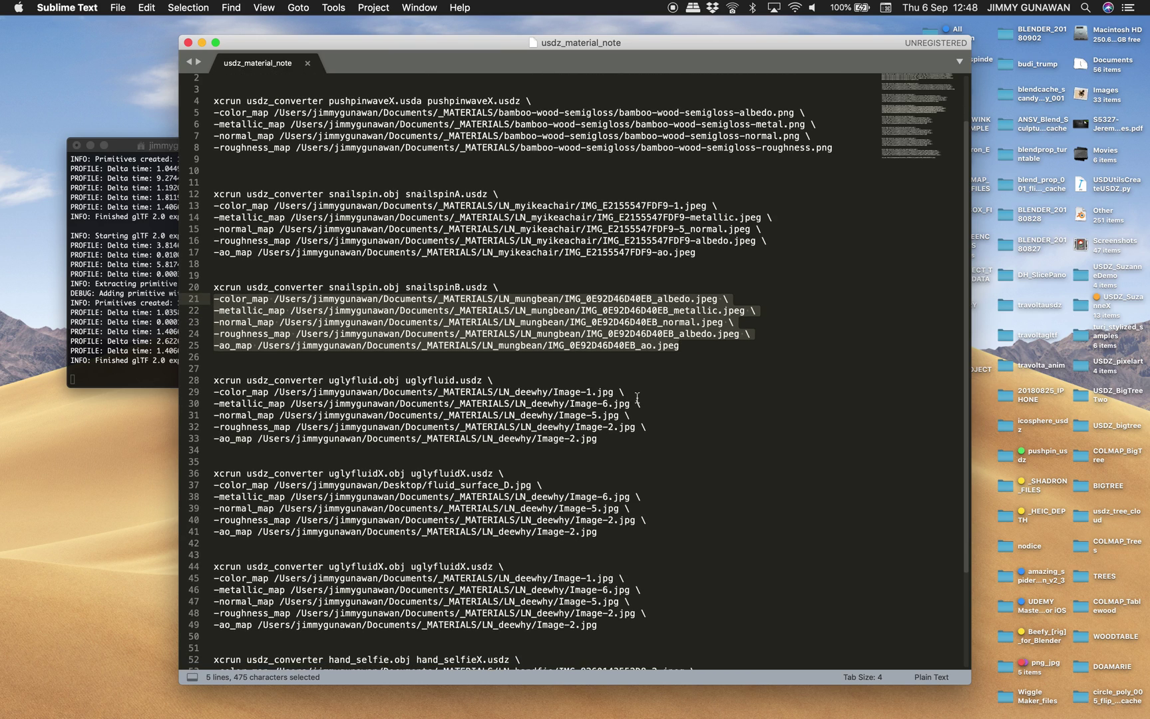
left_click_drag(624, 438, 211, 392)
scroll(470, 406, "down", 5)
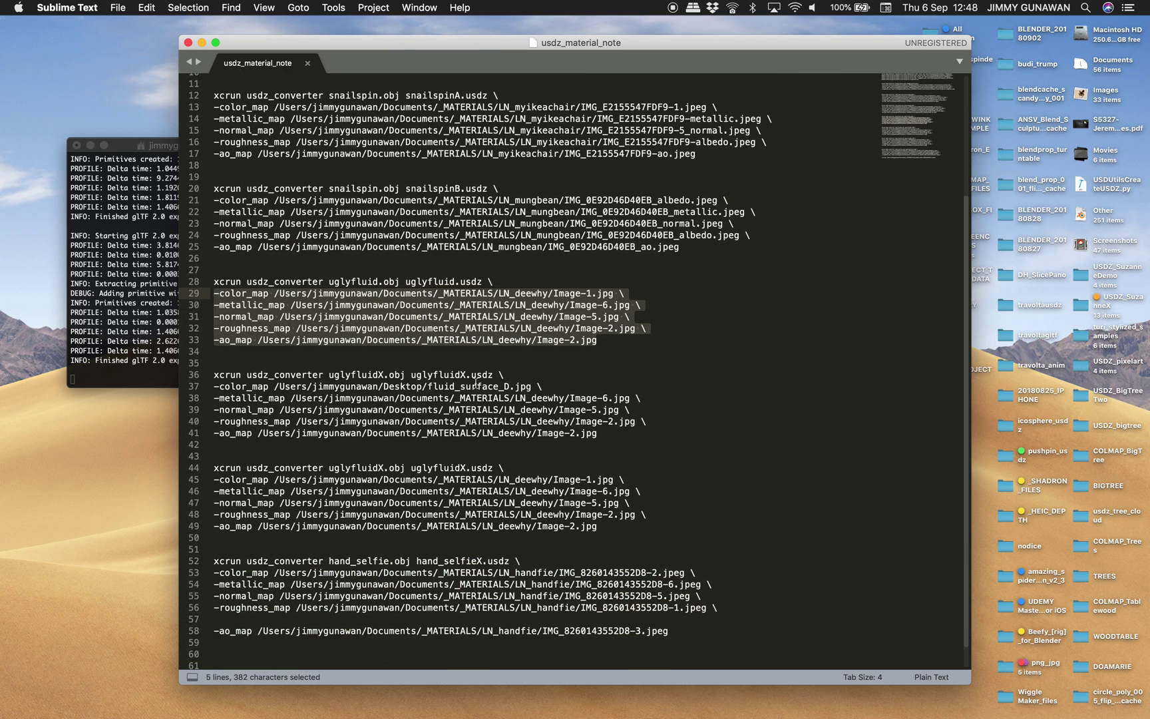
left_click_drag(598, 500, 213, 465)
left_click_drag(676, 591, 214, 469)
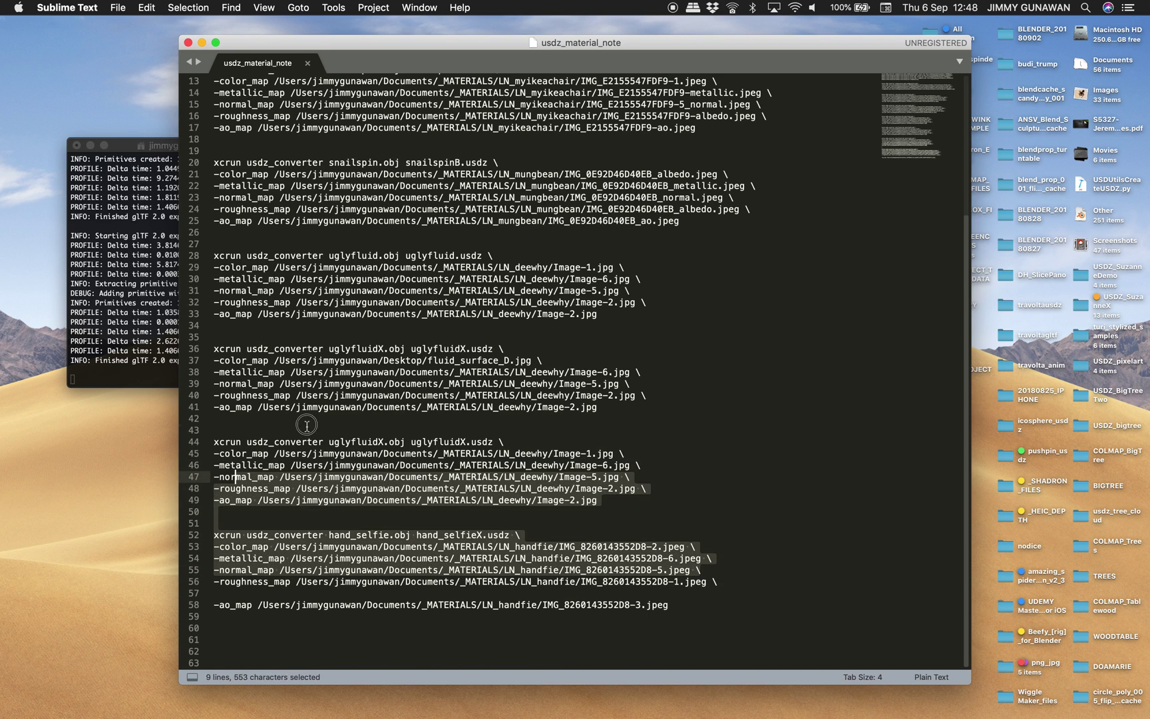
left_click(318, 427)
scroll(333, 419, "up", 5)
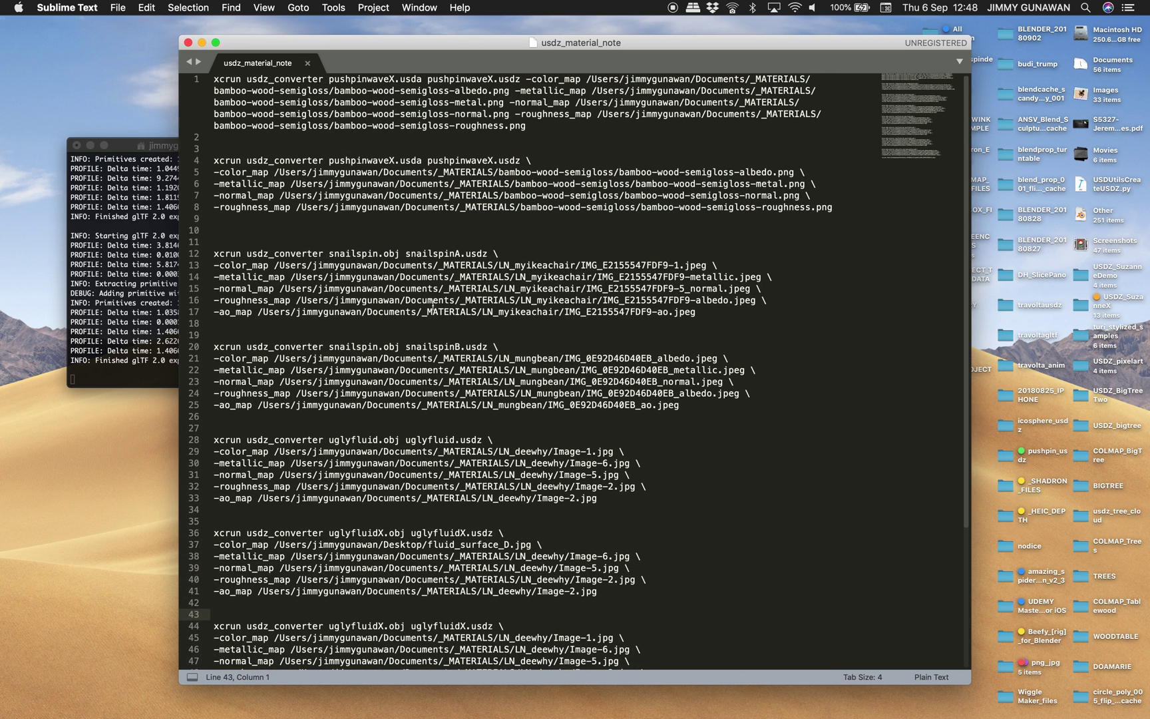
scroll(485, 317, "down", 2)
scroll(494, 363, "up", 2)
Copy the four bamboo-wood-semigloss map option lines of the second pushpinwaveX command and move the note window off the terminal
left_click_drag(834, 208, 211, 172)
key("super+c")
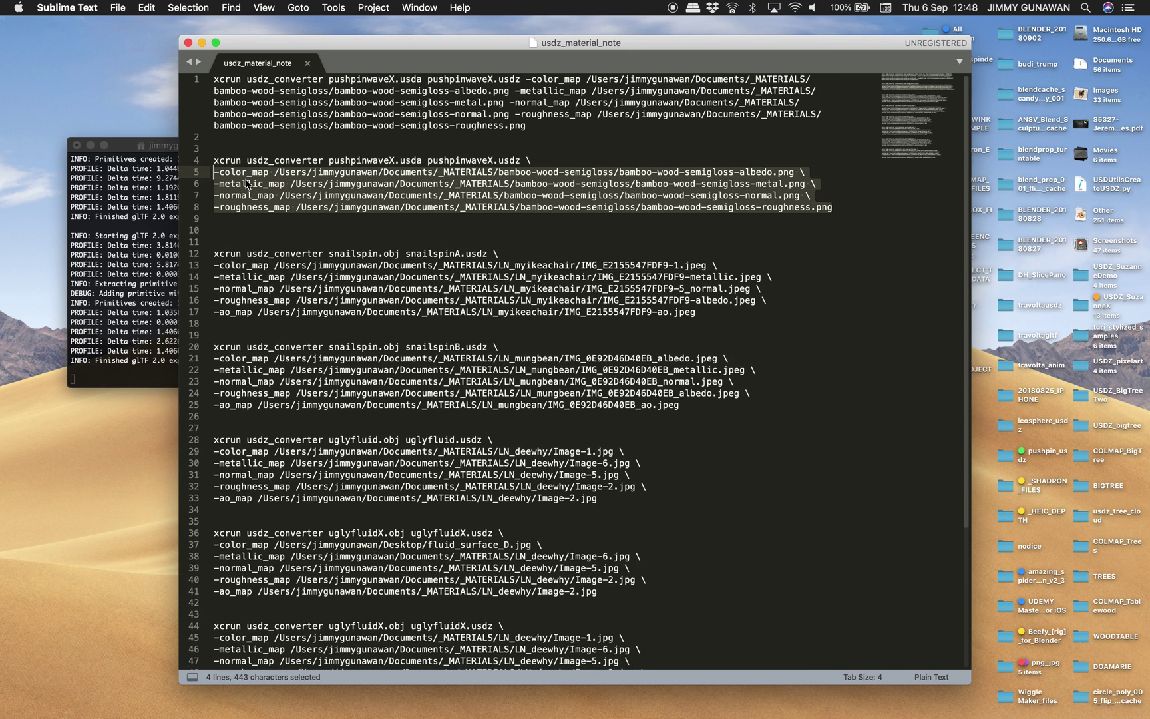
left_click(126, 189)
left_click_drag(358, 47, 526, 461)
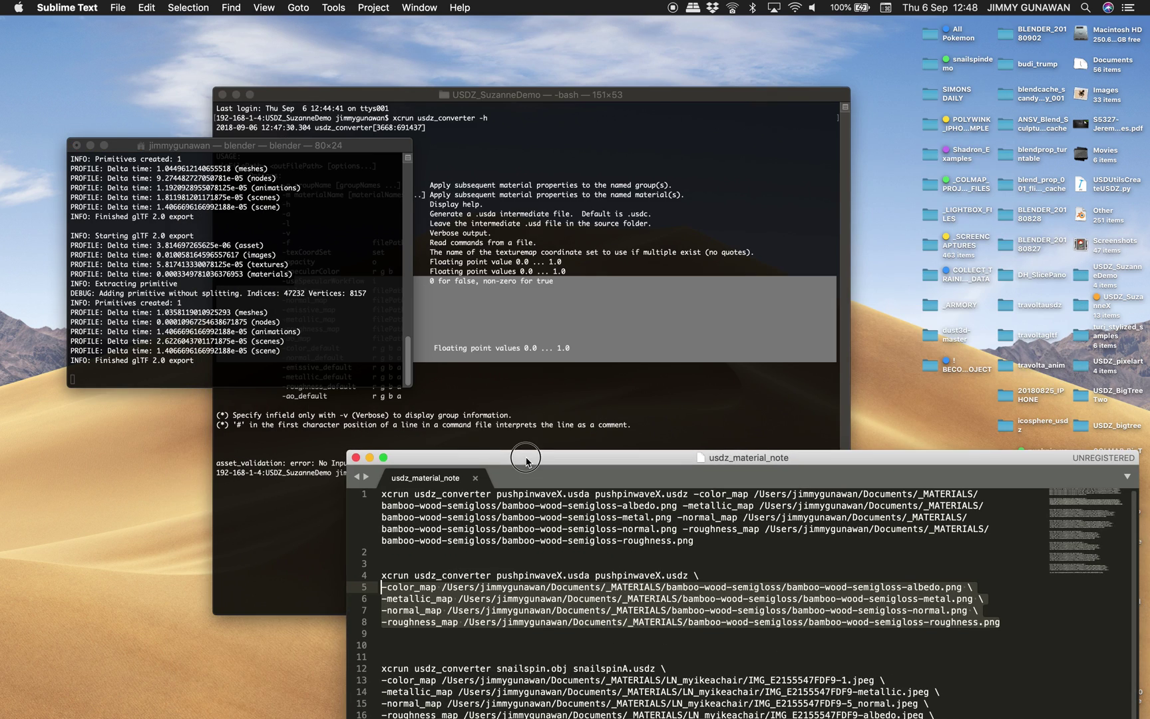
Switch to the USDZ_SuzanneDemo terminal and list the folder's files with ls
left_click(518, 407)
type("ls")
key("Return")
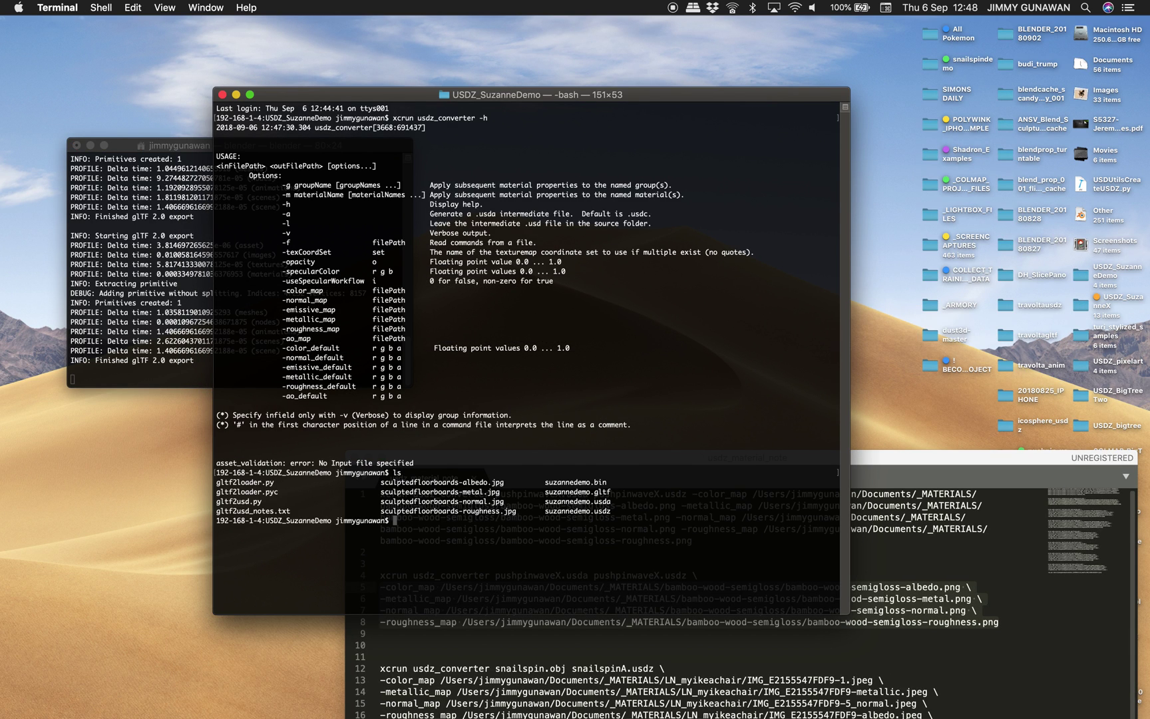
Convert suzannedemo.usda to suzannedemoX.usdz with xcrun usdz_converter, applying the copied bamboo-wood-semigloss color, metallic, normal and roughness maps
type("xcrun usdz_converter suz")
key("Tab")
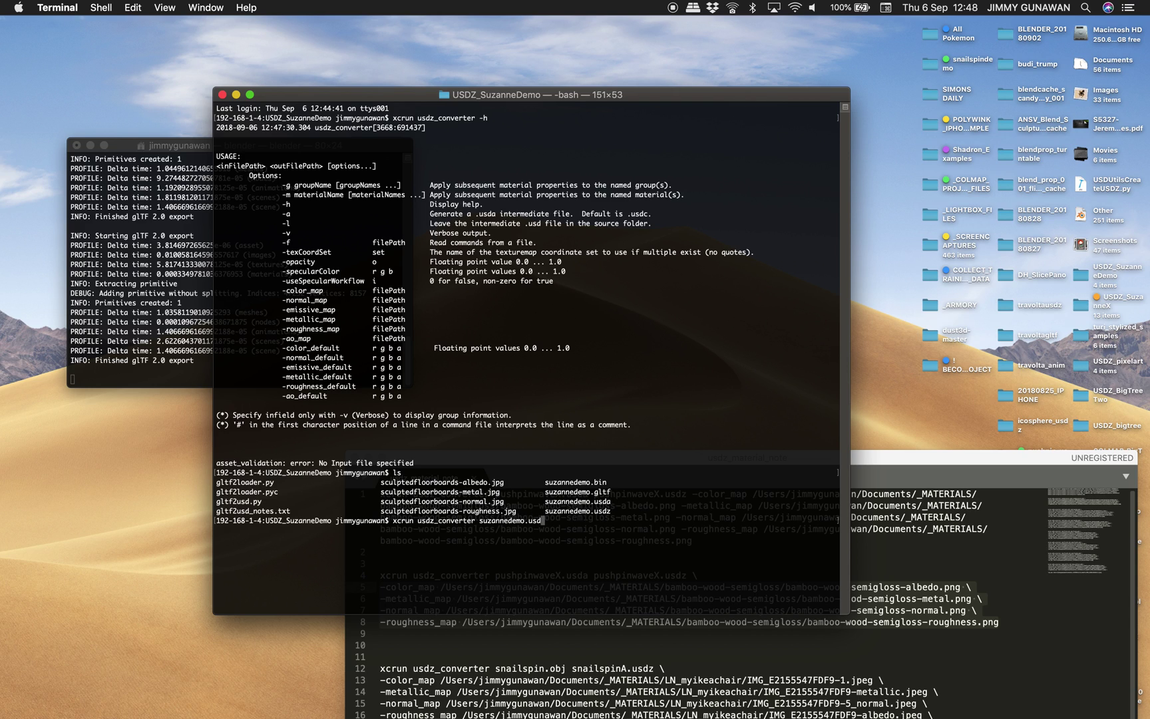
type("usda suzannedemoX.usdz")
key("super+v")
key("Return")
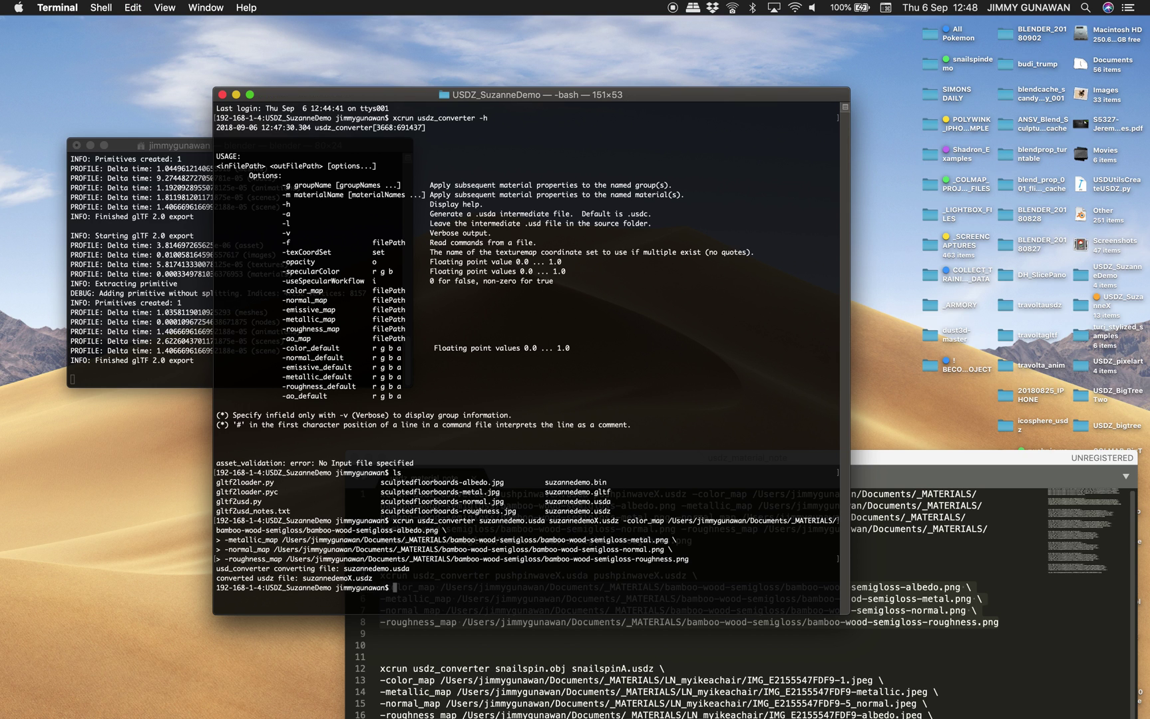
Move the terminal and note windows aside, then preview suzannedemoX.usdz from the desktop's USDZ_SuzanneDemo folder from several angles
left_click_drag(451, 94, 263, 283)
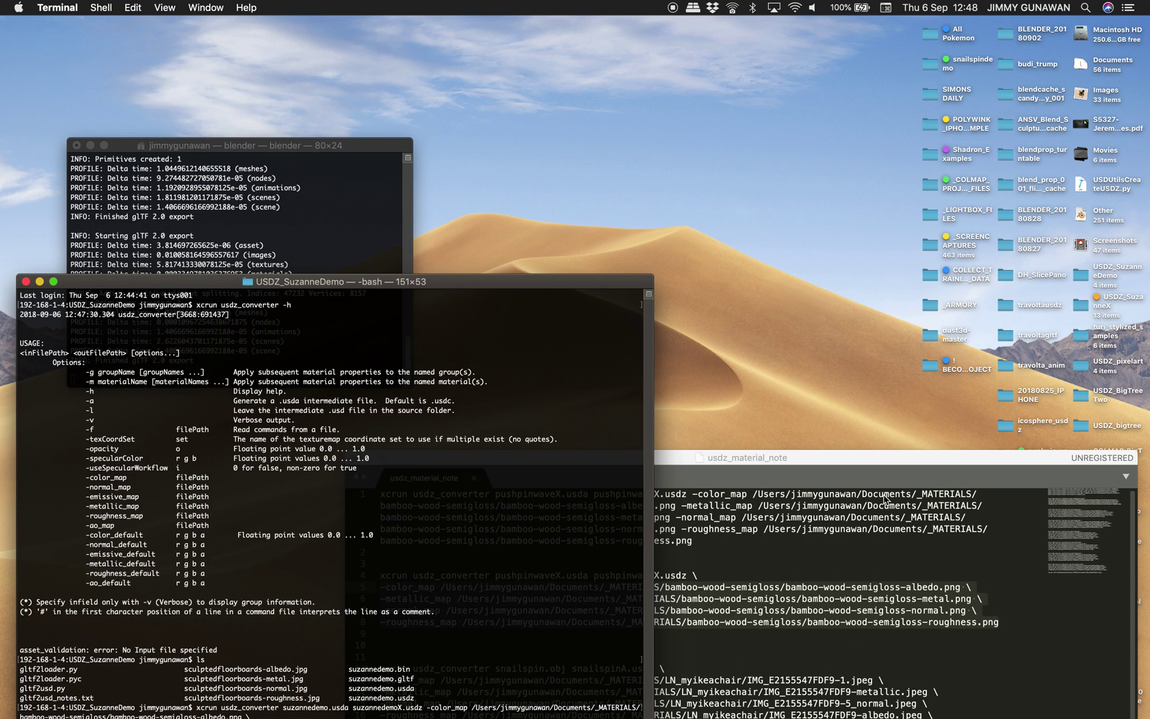
left_click_drag(842, 460, 698, 324)
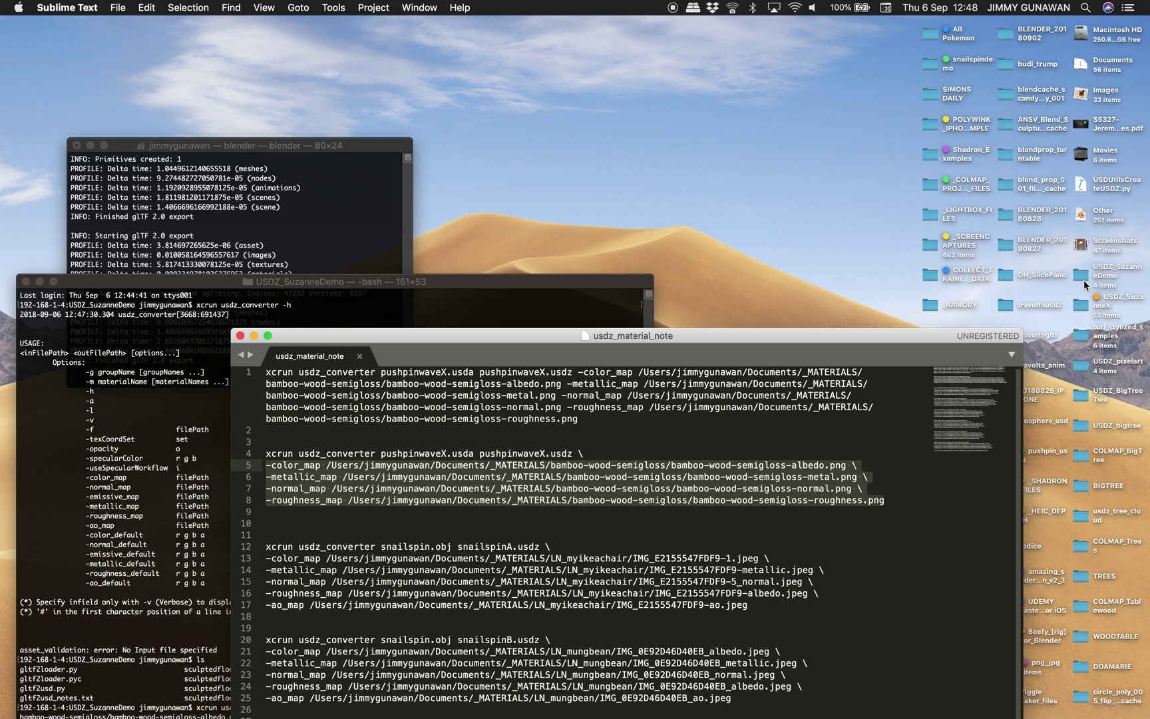
double_click(1082, 275)
left_click(426, 450)
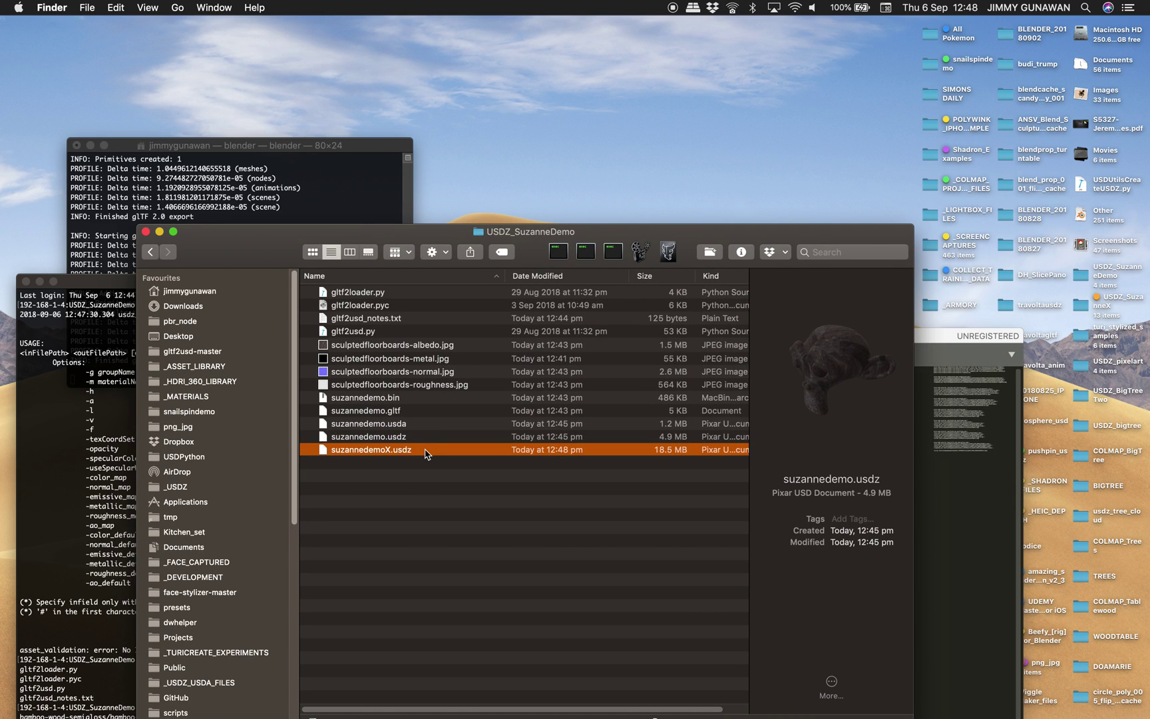
key("space")
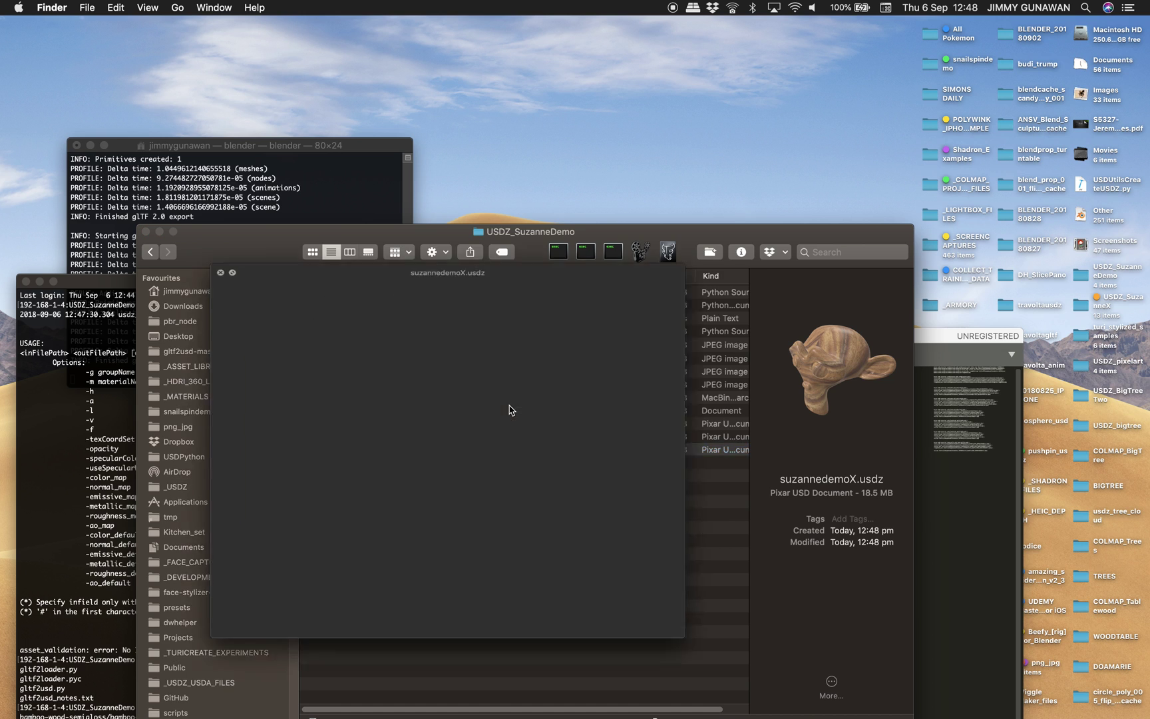
left_click_drag(520, 409, 654, 363)
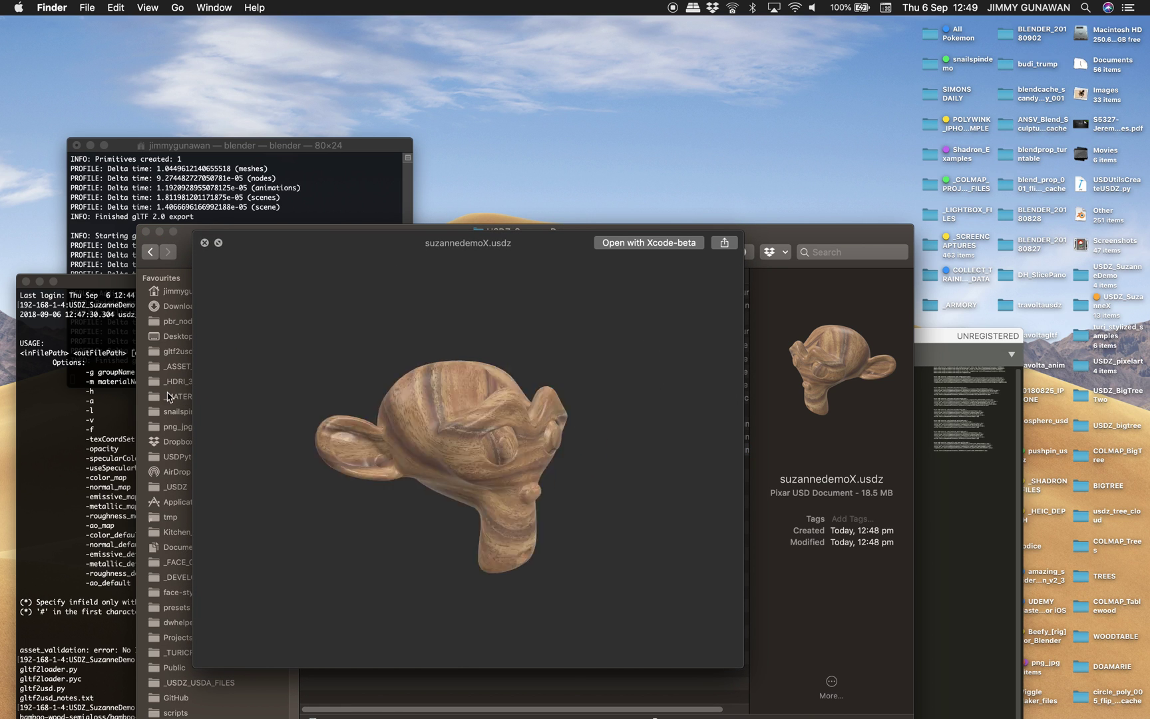
left_click_drag(417, 420, 504, 421)
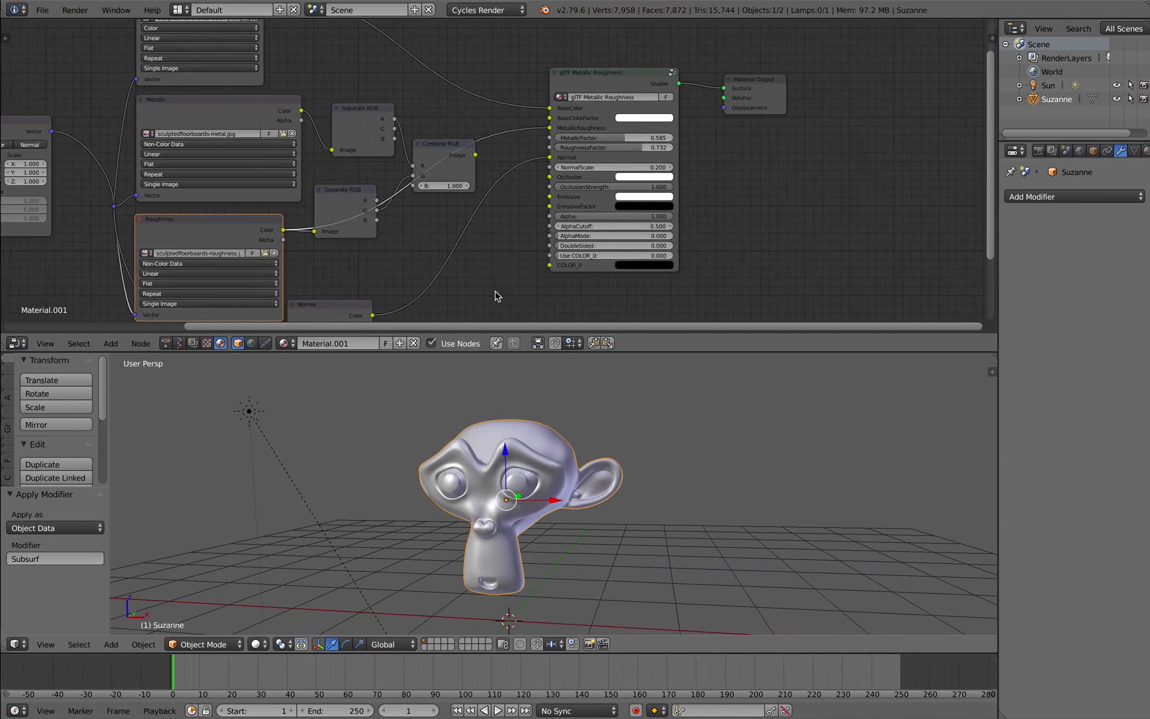
Switch to Blender and reposition the Base Color texture node slightly while reviewing Material.001's node tree
scroll(495, 296, "down", 3)
middle_click_drag(509, 278, 629, 247)
scroll(578, 265, "down", 2)
scroll(607, 220, "up", 4)
scroll(607, 206, "up", 4)
left_click_drag(544, 86, 531, 87)
middle_click_drag(479, 194, 478, 247)
scroll(453, 207, "down", 3)
middle_click_drag(394, 132, 385, 189)
left_click_drag(343, 84, 331, 62)
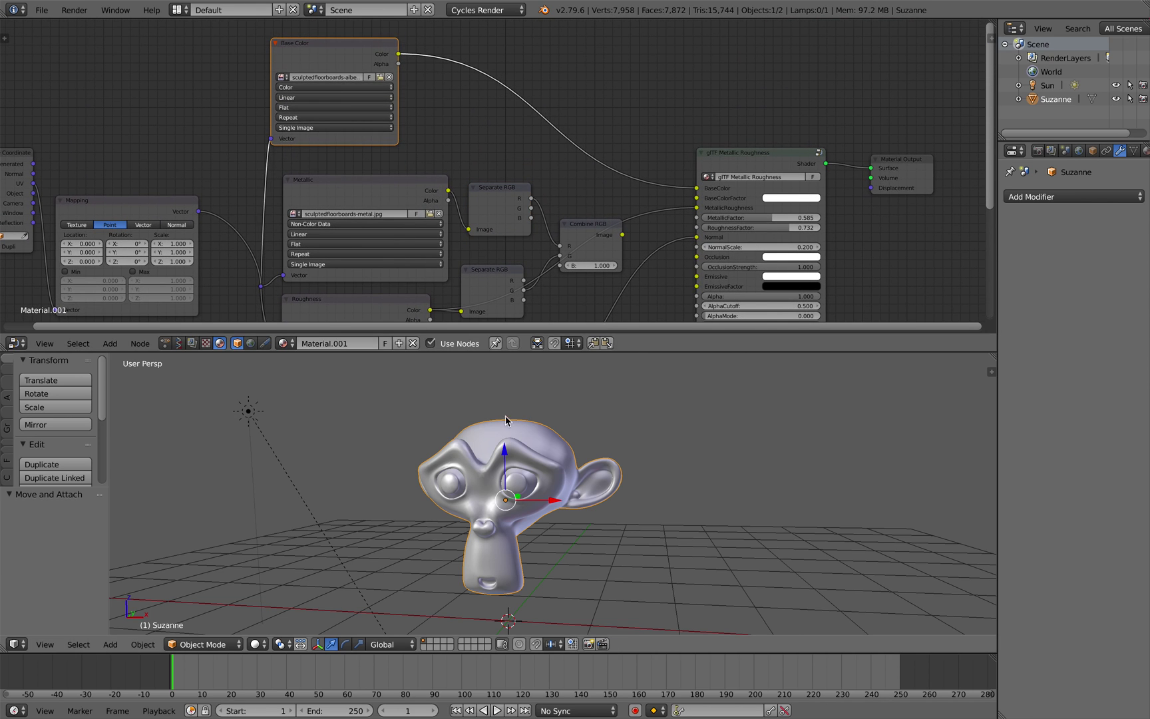
Enlarge Blender's 3D view by shrinking the node editor above it
middle_click_drag(505, 415, 551, 432)
left_click_drag(560, 351, 563, 265)
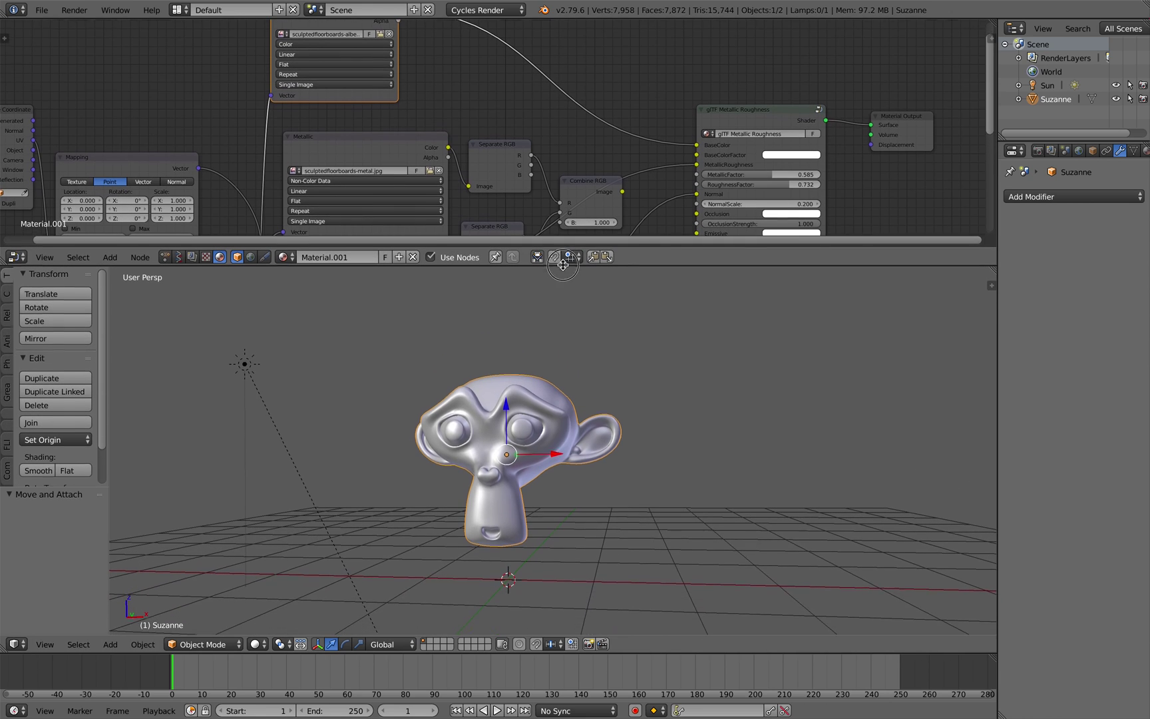
middle_click_drag(561, 356, 571, 371)
scroll(389, 128, "down", 2)
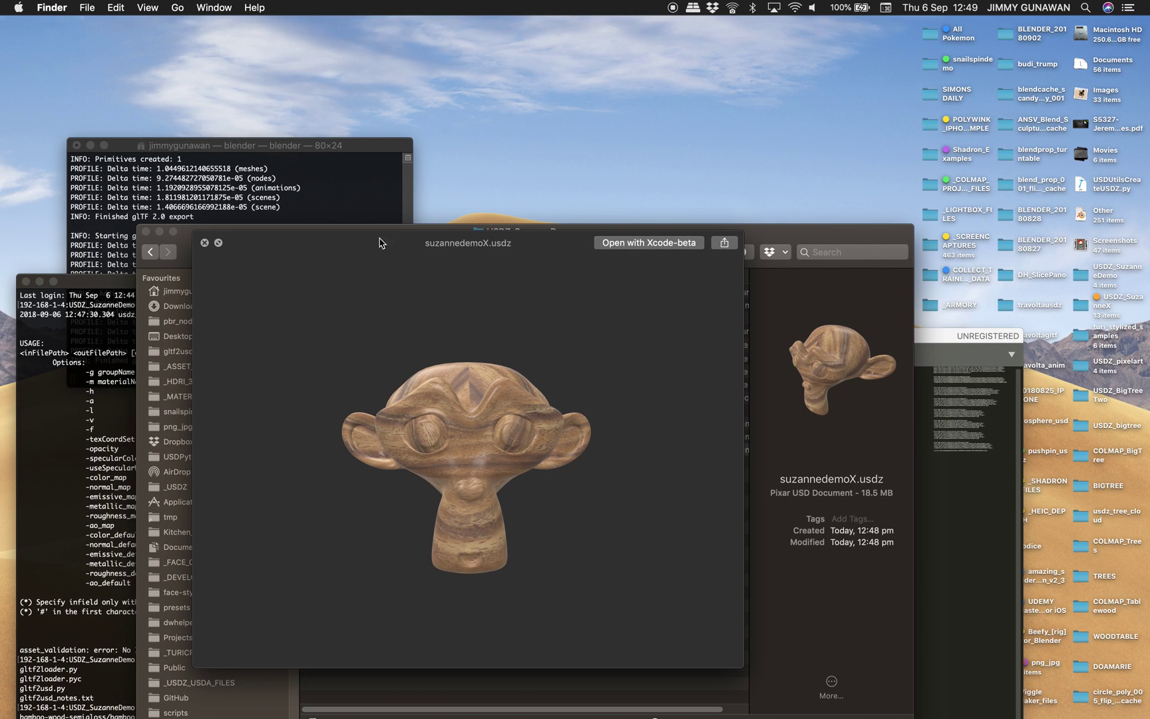
Close the suzannedemoX.usdz preview and bring the USDZ_SuzanneDemo terminal forward, moving it to show the whole conversion command
left_click(205, 243)
left_click(133, 451)
left_click_drag(191, 283, 294, 89)
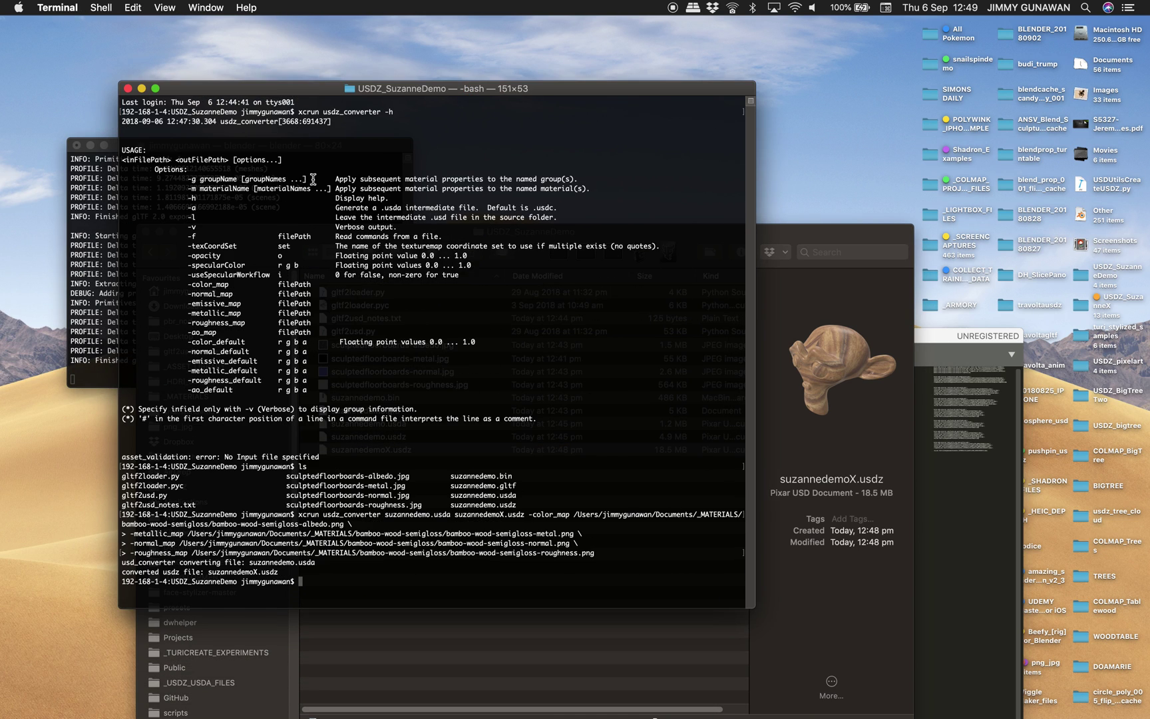
left_click_drag(344, 520, 354, 572)
Return to Blender and view the Suzanne model from a different angle
key("ctrl+Right")
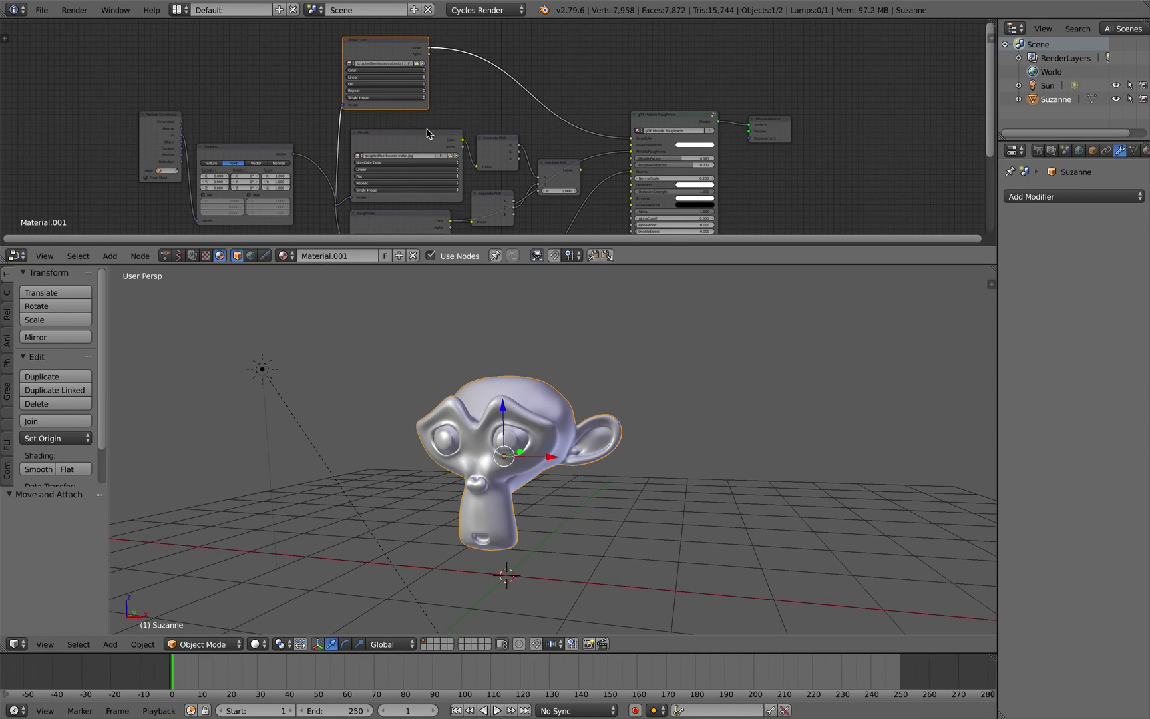
middle_click_drag(636, 426, 610, 444)
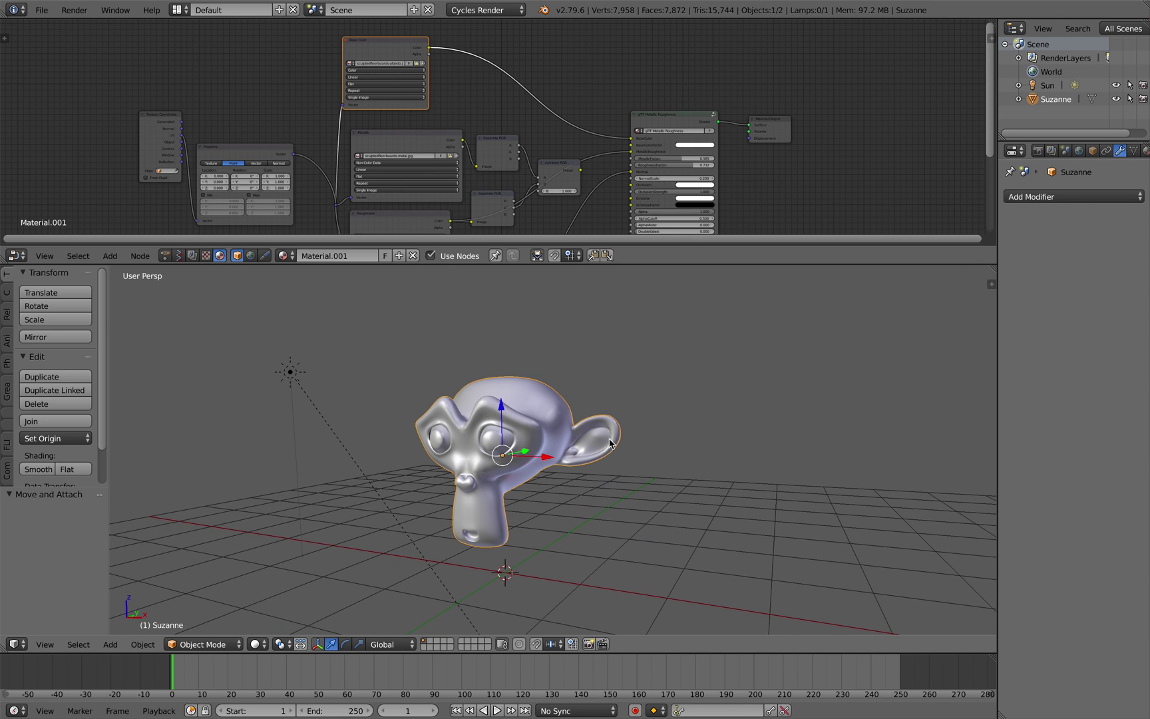